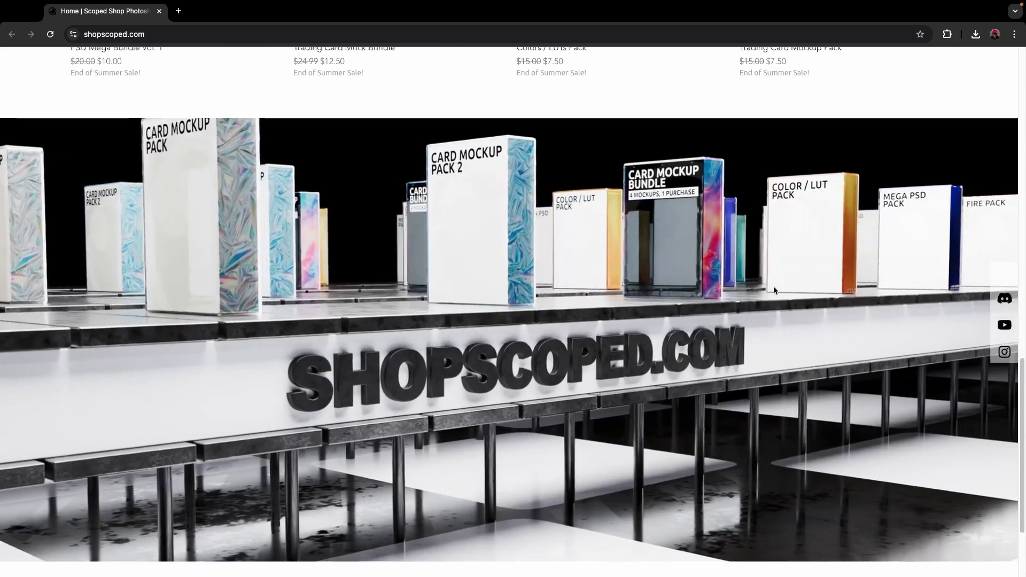
scroll(764, 286, "up", 5)
scroll(748, 280, "up", 3)
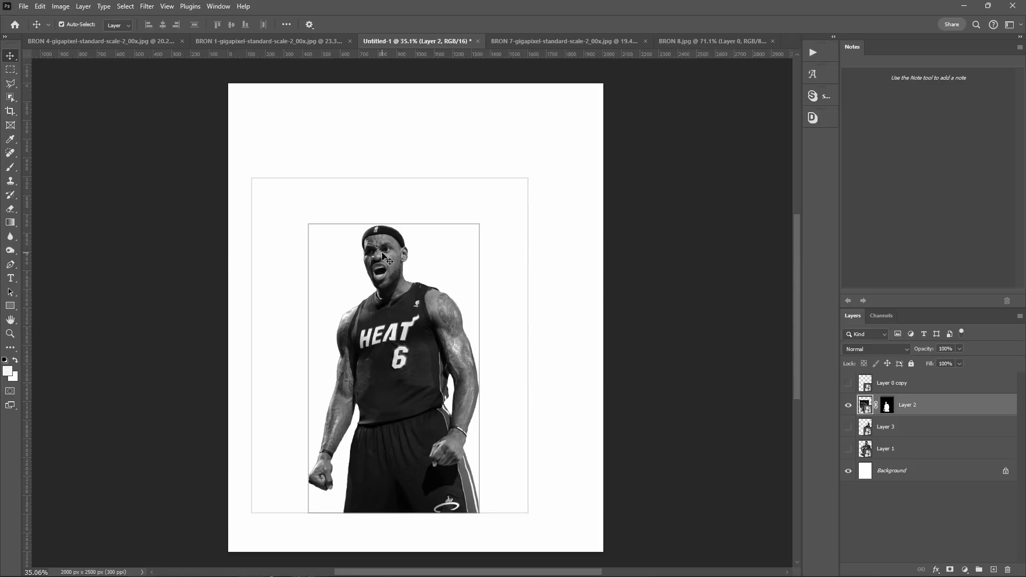
scroll(398, 166, "up", 3)
scroll(398, 166, "down", 3)
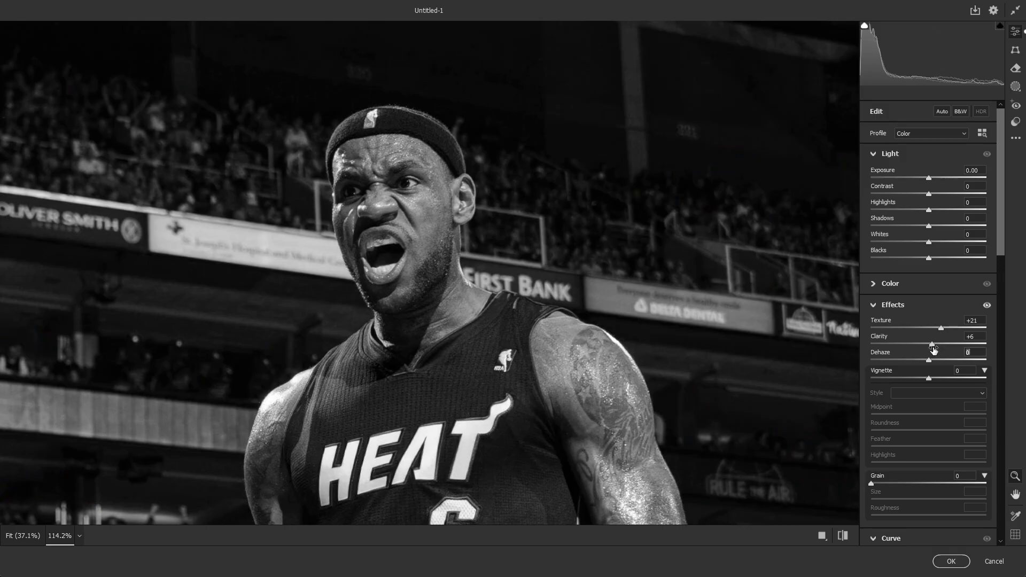
left_click_drag(934, 350, 919, 381)
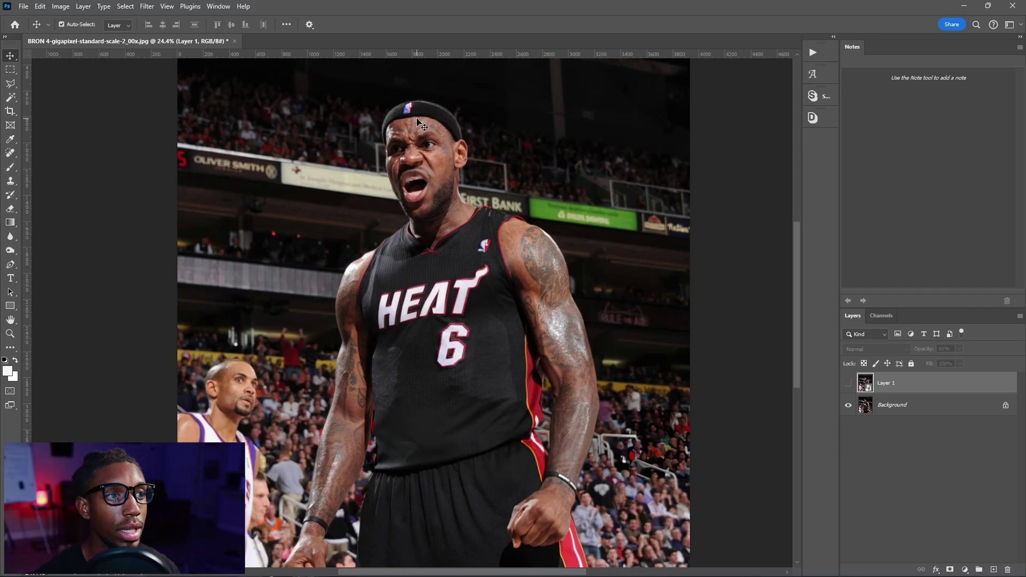
Select the shouting player in the black Heat jersey with the Object Selection tool.
scroll(398, 148, "down", 1)
scroll(397, 147, "up", 4)
scroll(398, 148, "up", 2)
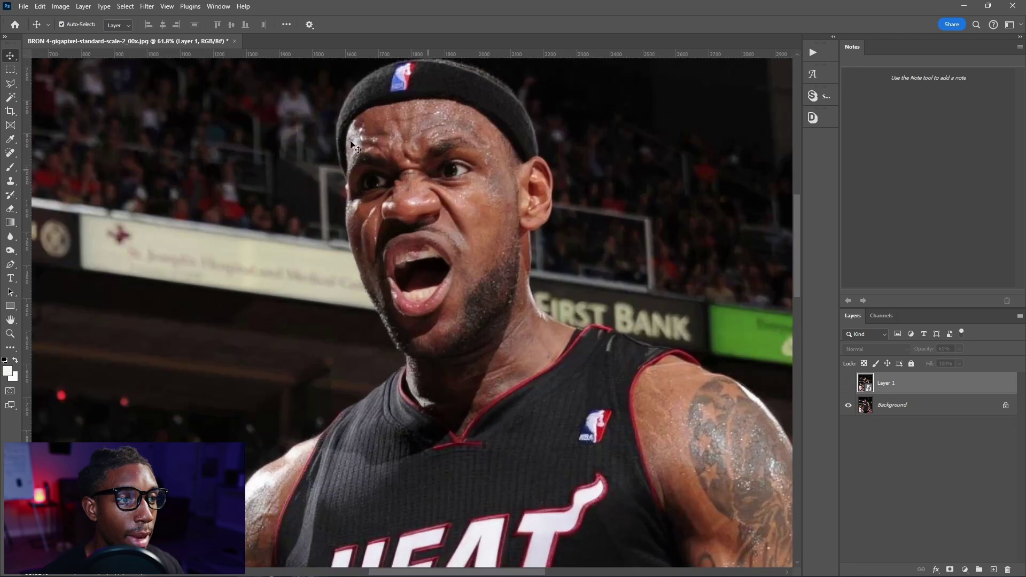
left_click(15, 95)
right_click(15, 95)
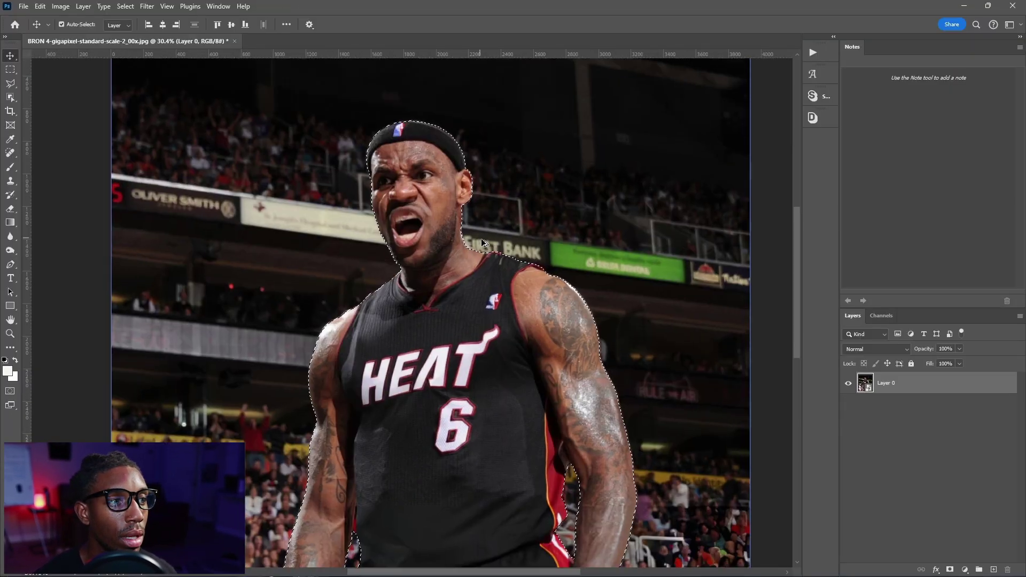
Check the player's selection in Quick Mask and add the missed inner arm edge beside the torso using the Polygonal Lasso.
scroll(424, 200, "up", 5)
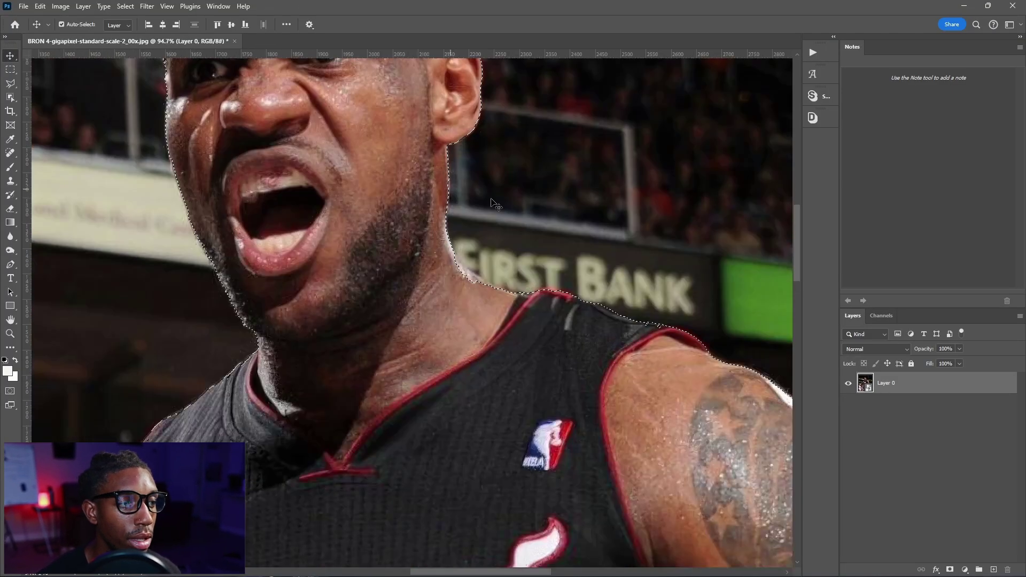
key("q")
scroll(481, 225, "down", 4)
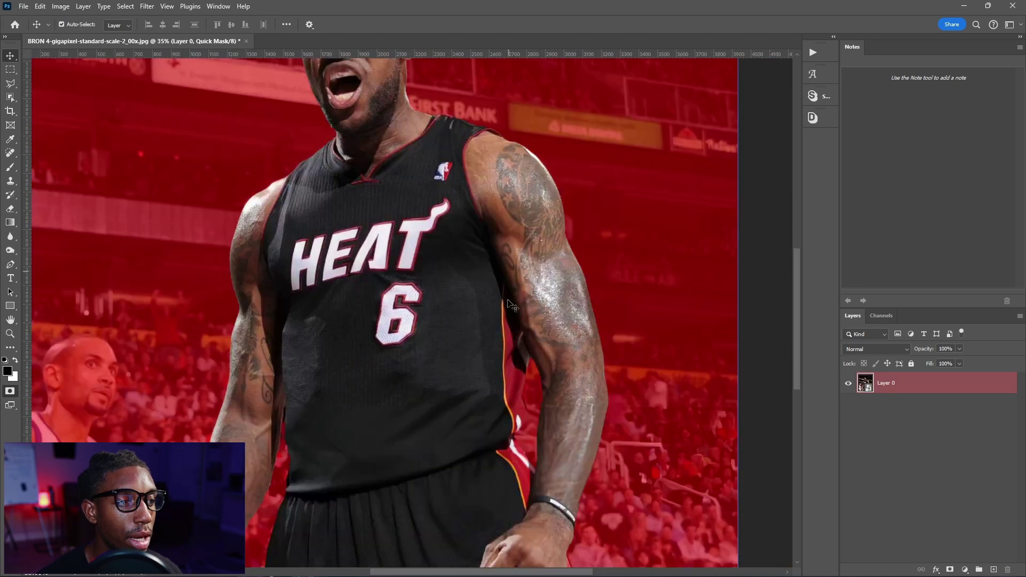
scroll(509, 292, "down", 3)
scroll(524, 356, "up", 6)
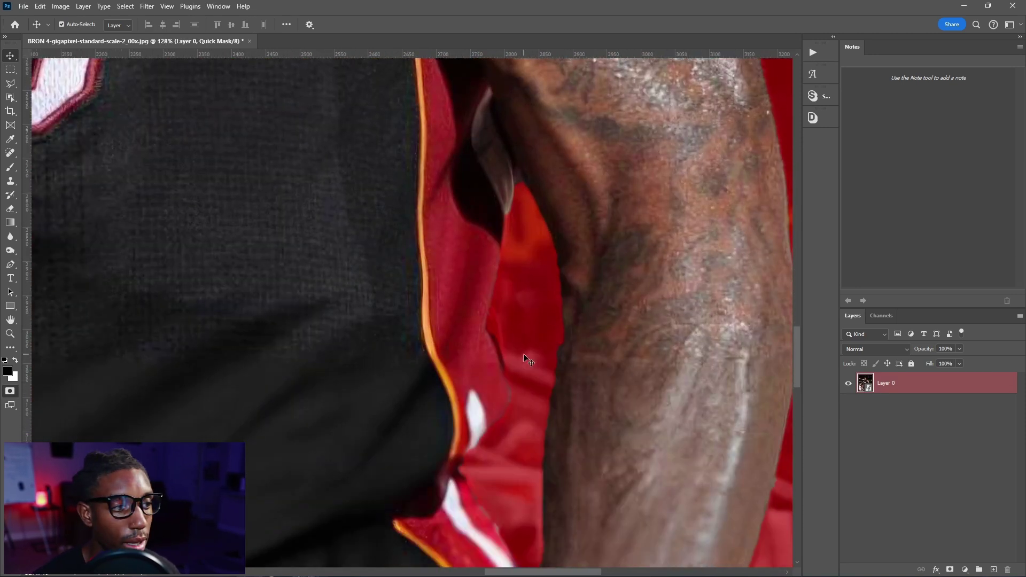
key("q")
scroll(534, 355, "down", 1)
key("l")
scroll(546, 325, "up", 2)
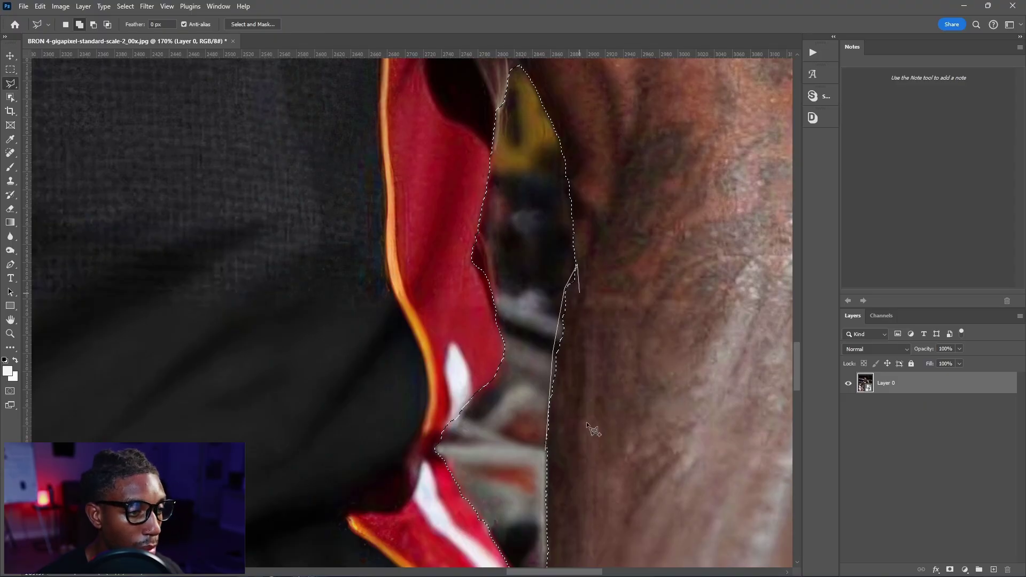
double_click(574, 462)
Preview the refined selection with the Quick Mask overlay and apply it as a layer mask on the player's layer.
key("q")
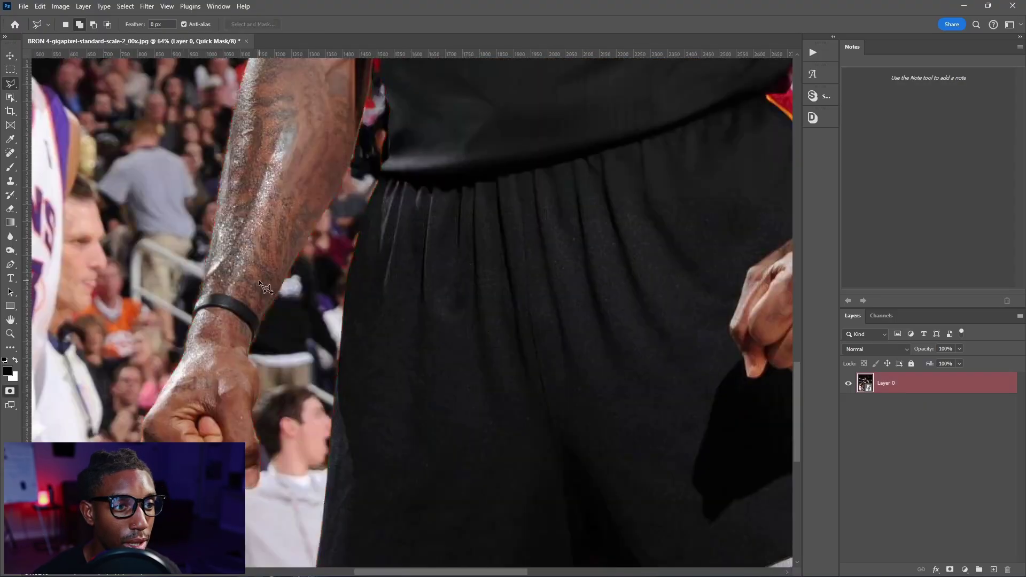
scroll(326, 257, "down", 7)
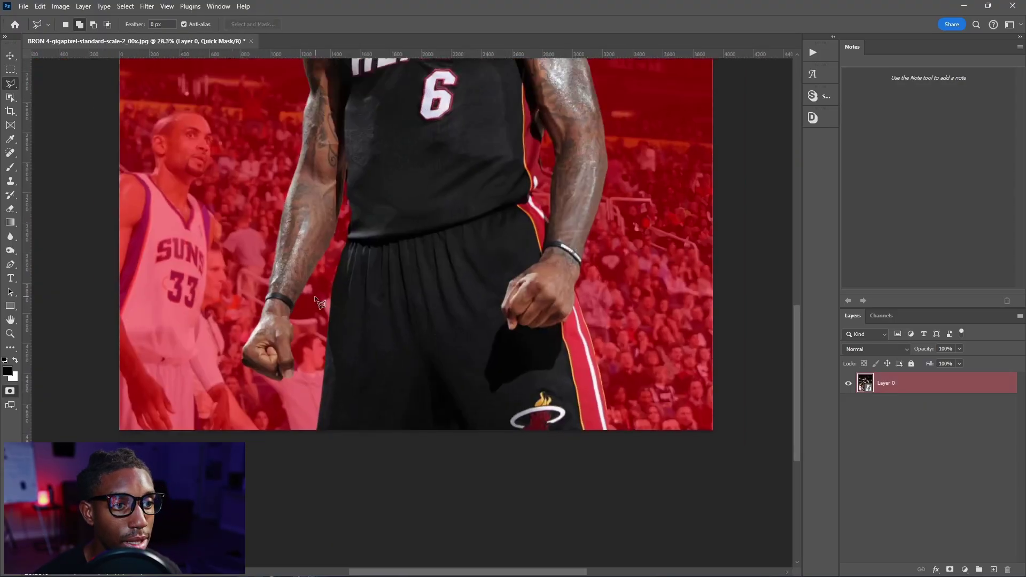
scroll(347, 235, "up", 4)
key("q")
key("q")
key("q")
key("q")
key("q")
key("q")
key("q")
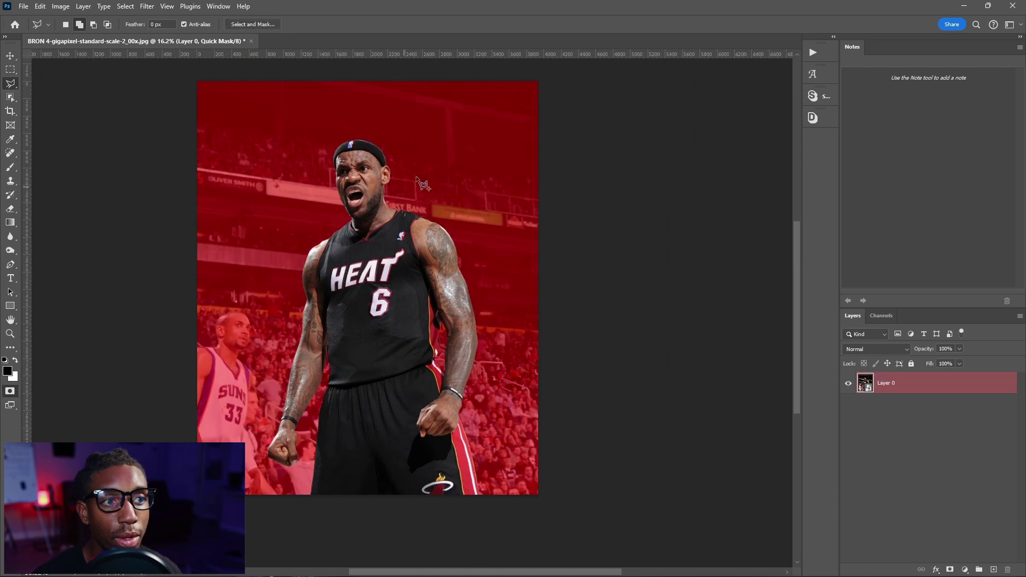
left_click(950, 570)
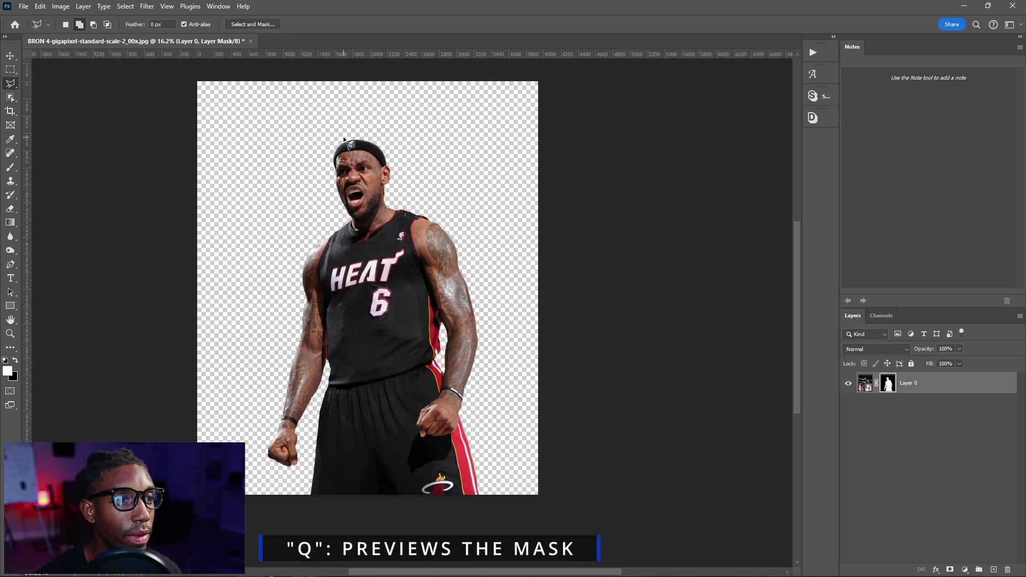
Add a dark orange Solid Color fill layer beneath the masked player layer.
scroll(611, 272, "up", 2)
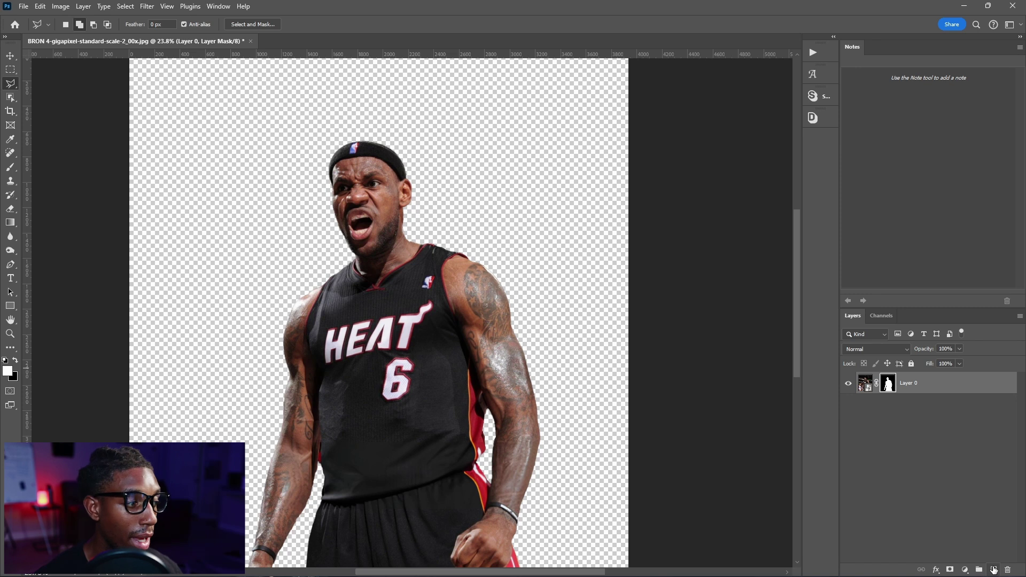
left_click(994, 570, "ctrl")
left_click(964, 569)
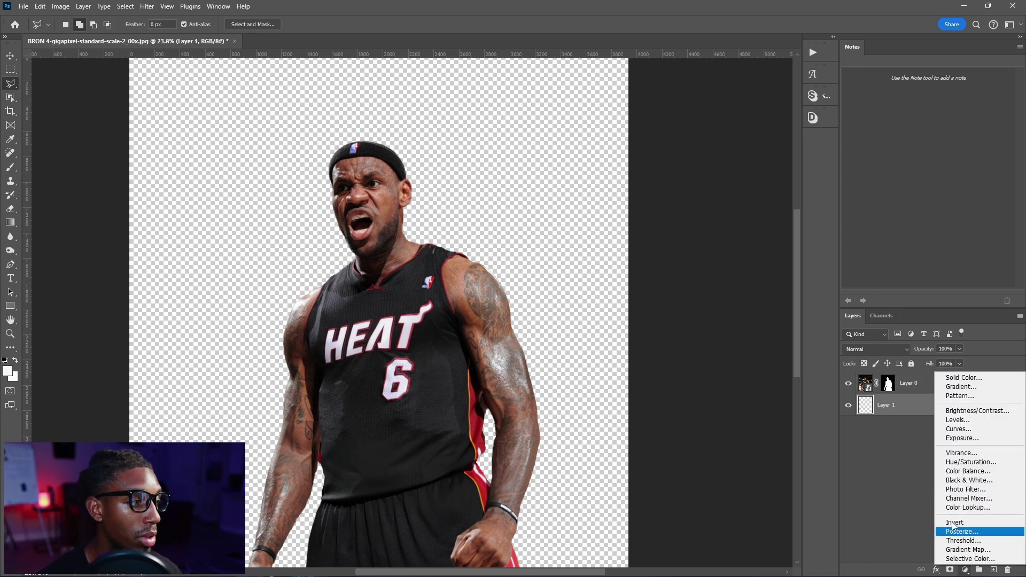
left_click(961, 378)
left_click(762, 392)
left_click_drag(761, 393, 878, 348)
left_click(985, 299)
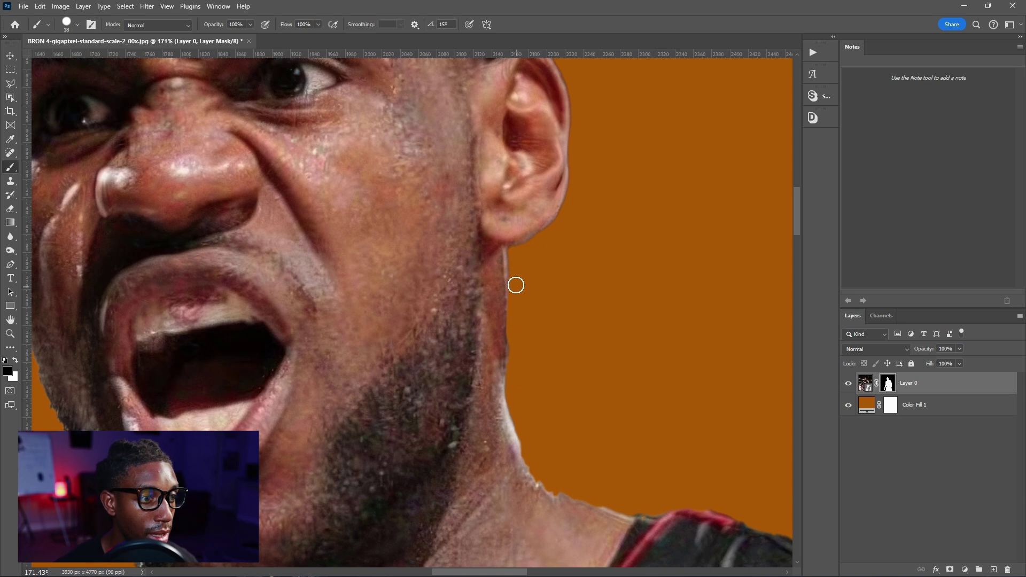
Paint black on the player's layer mask to clean up the cutout edge around the neck and jersey shoulder.
left_click_drag(351, 228, 372, 229)
scroll(419, 207, "down", 7)
scroll(582, 328, "up", 8)
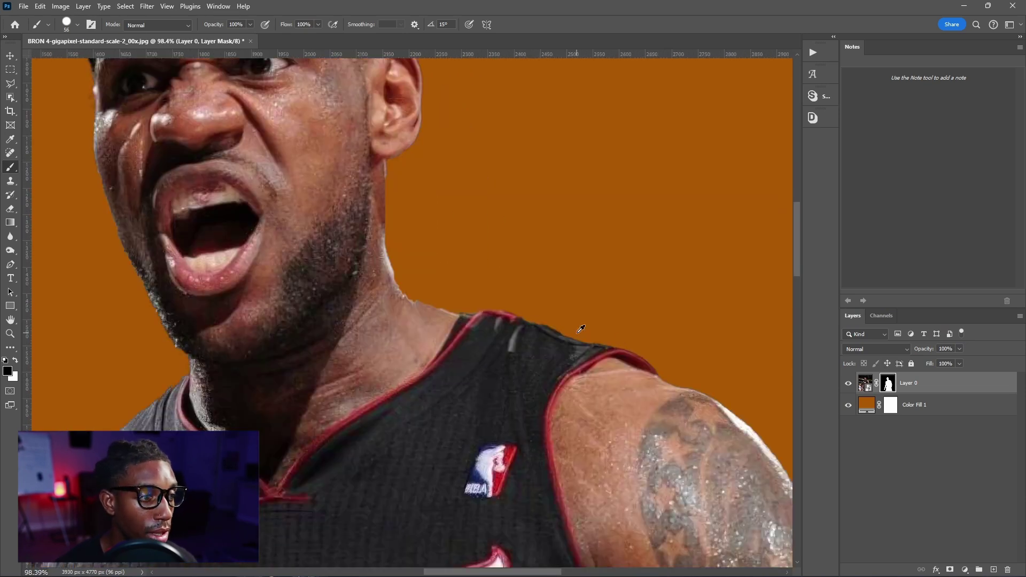
left_click_drag(499, 274, 493, 326)
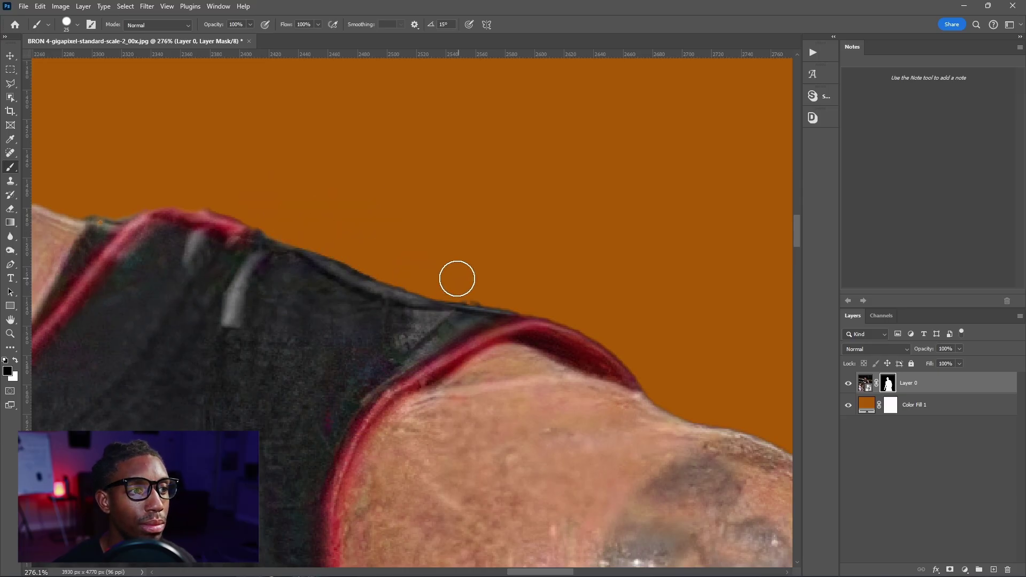
left_click_drag(468, 286, 497, 292)
scroll(510, 253, "down", 12)
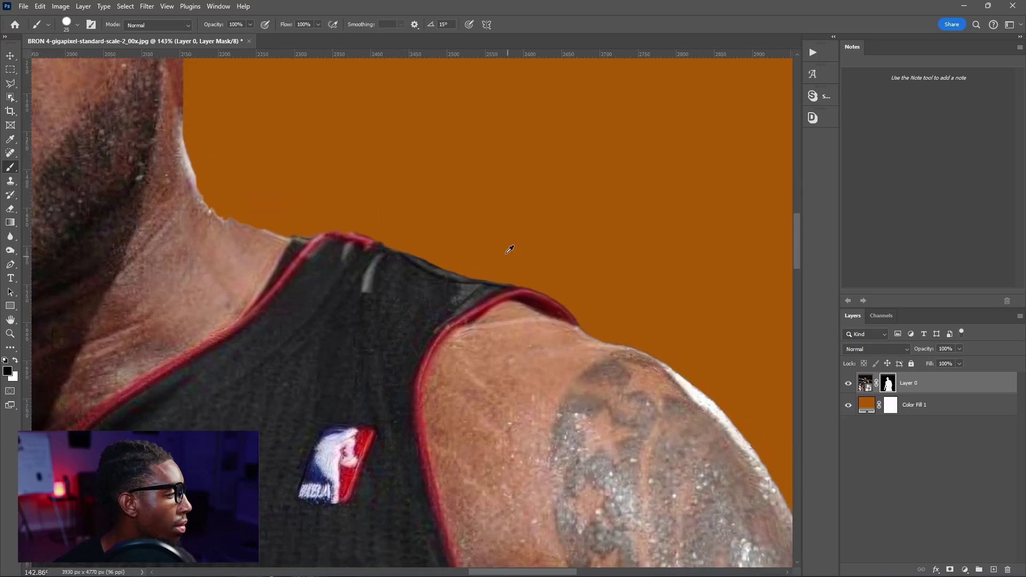
Refine the remaining cutout edges from the shoulder down to the shorts, brushing the mask alternately with black and white.
scroll(559, 359, "up", 10)
left_click_drag(559, 343, 565, 343)
key("x")
key("bracketright")
scroll(546, 178, "down", 10)
scroll(368, 271, "up", 8)
key("x")
scroll(369, 270, "down", 8)
scroll(583, 489, "up", 10)
key("x")
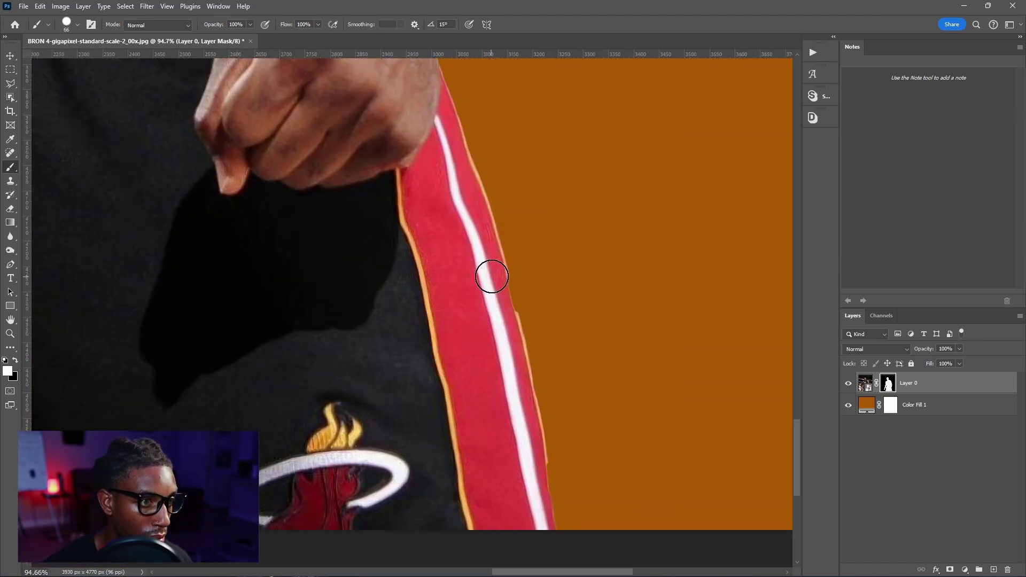
key("x")
Switch to the Move tool and hide the orange fill layer behind the player.
key("v")
scroll(513, 311, "down", 8)
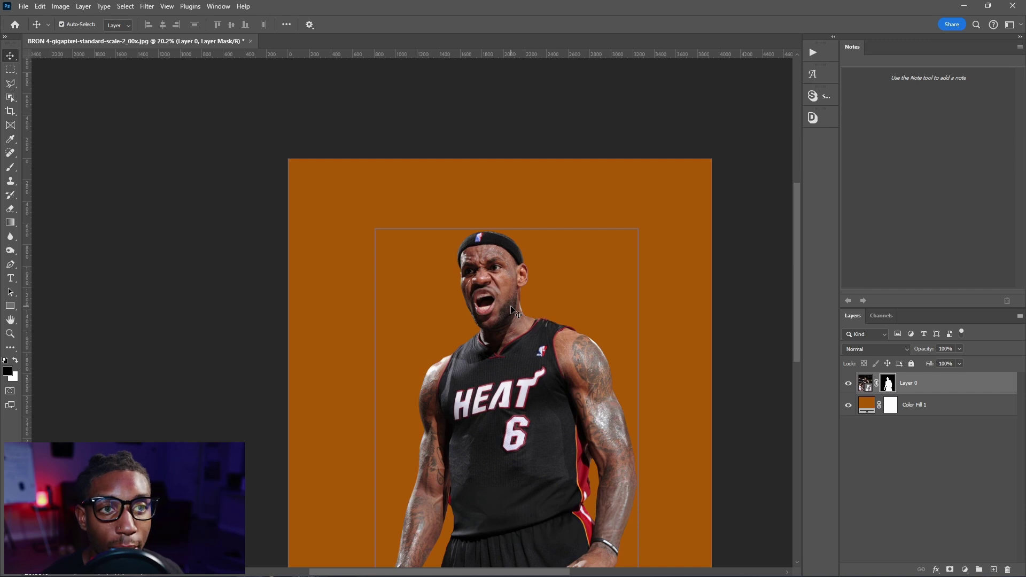
scroll(521, 342, "down", 3)
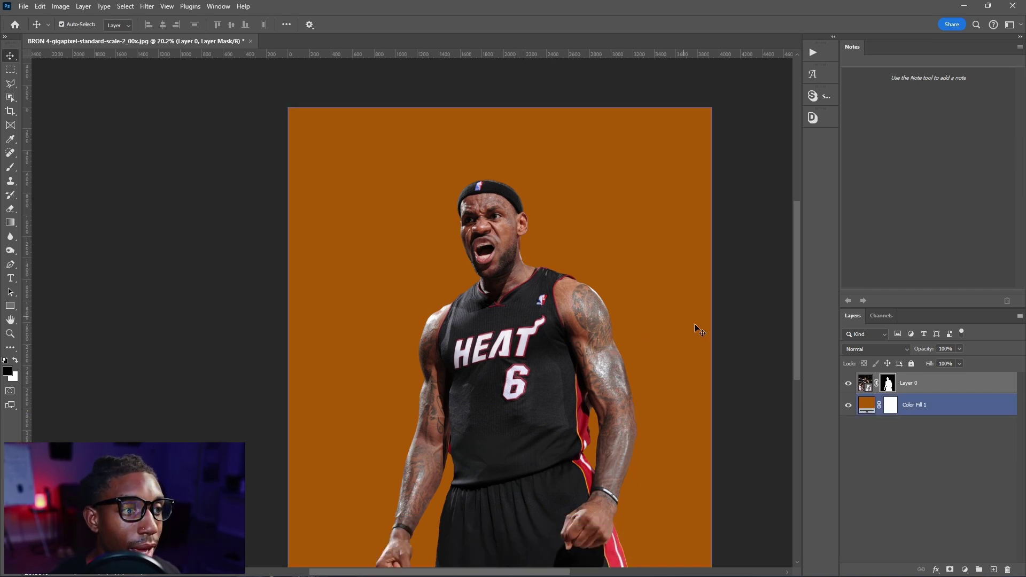
left_click(861, 405)
left_click(848, 405)
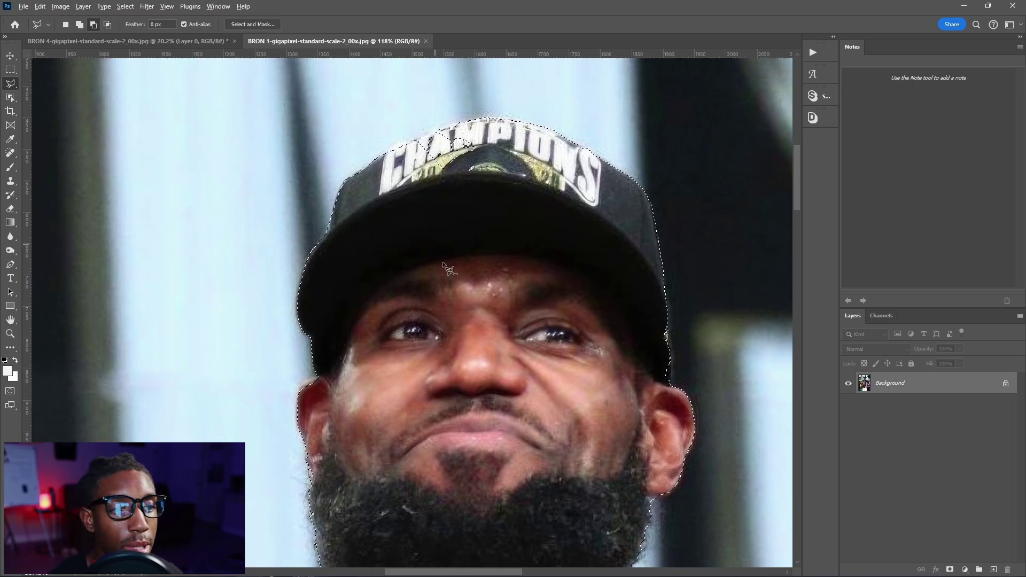
Add the small trophy and the area around it to the champion's selection with the Polygonal Lasso.
scroll(443, 263, "down", 3)
scroll(343, 307, "up", 6)
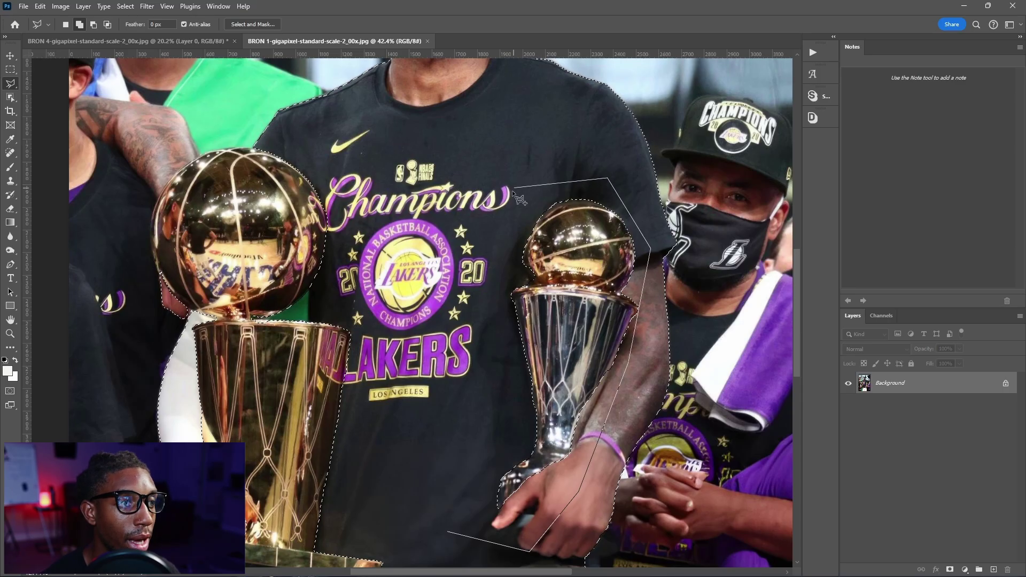
double_click(436, 415)
left_click(549, 393)
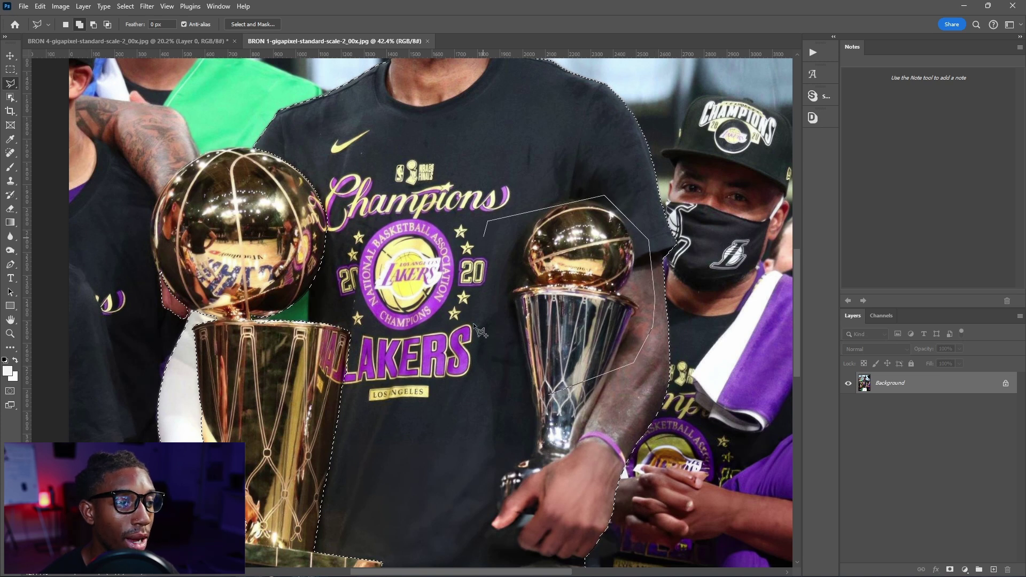
Trace a Pen tool path along the left outline of the large trophy's ball, from its base up to the top.
scroll(204, 320, "up", 2)
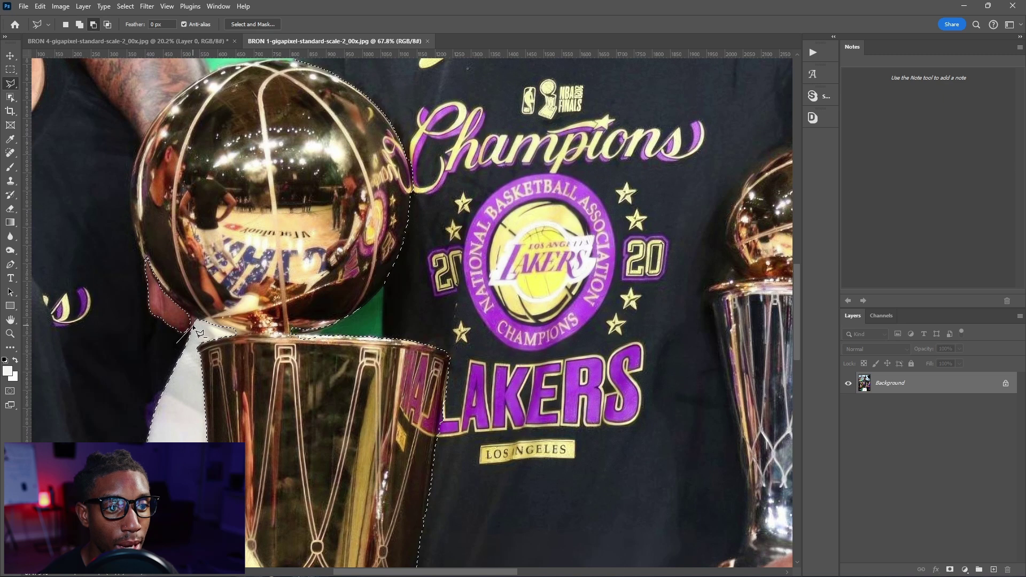
left_click(144, 233)
left_click(10, 264)
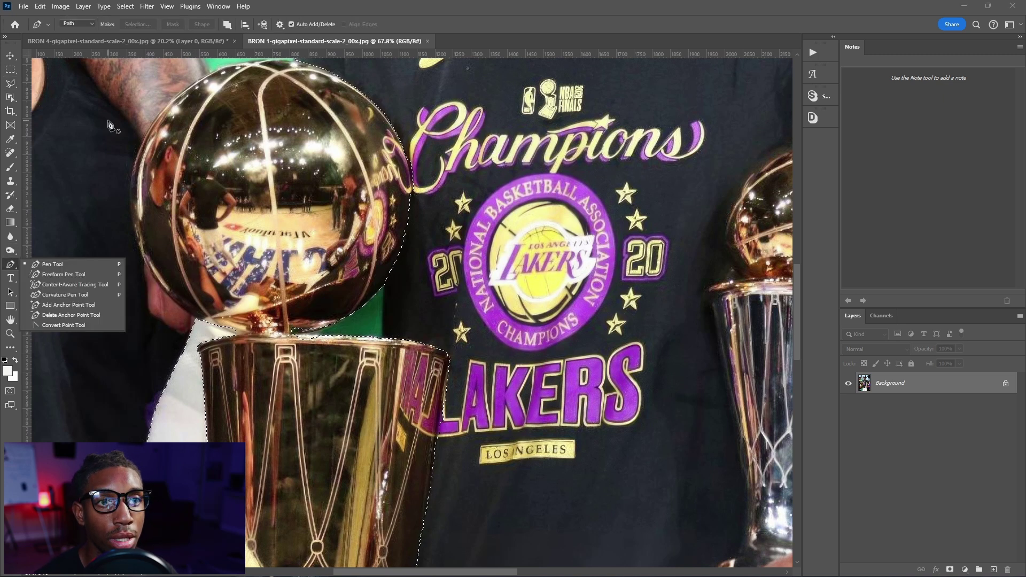
scroll(224, 323, "up", 4)
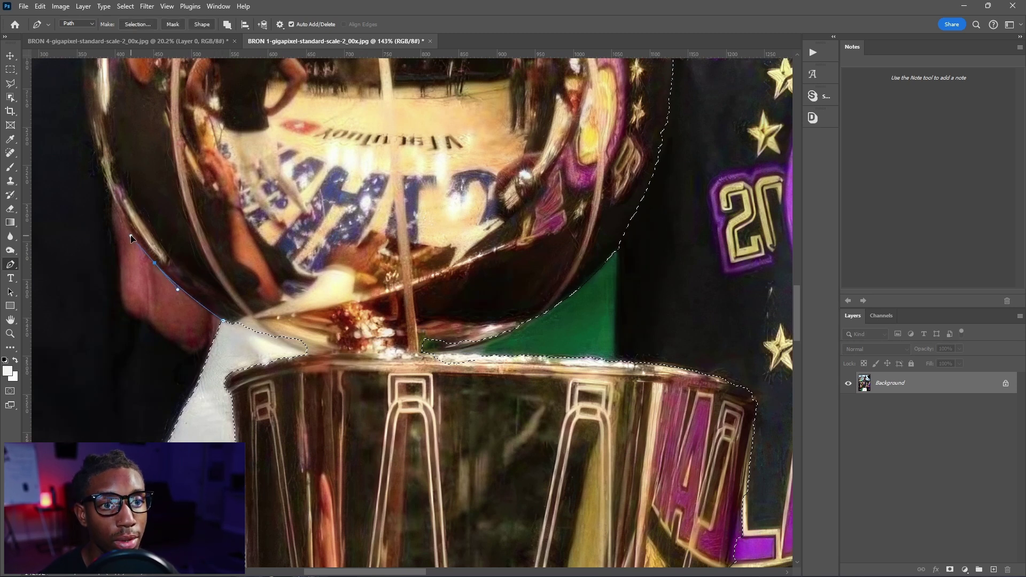
scroll(111, 214, "up", 3)
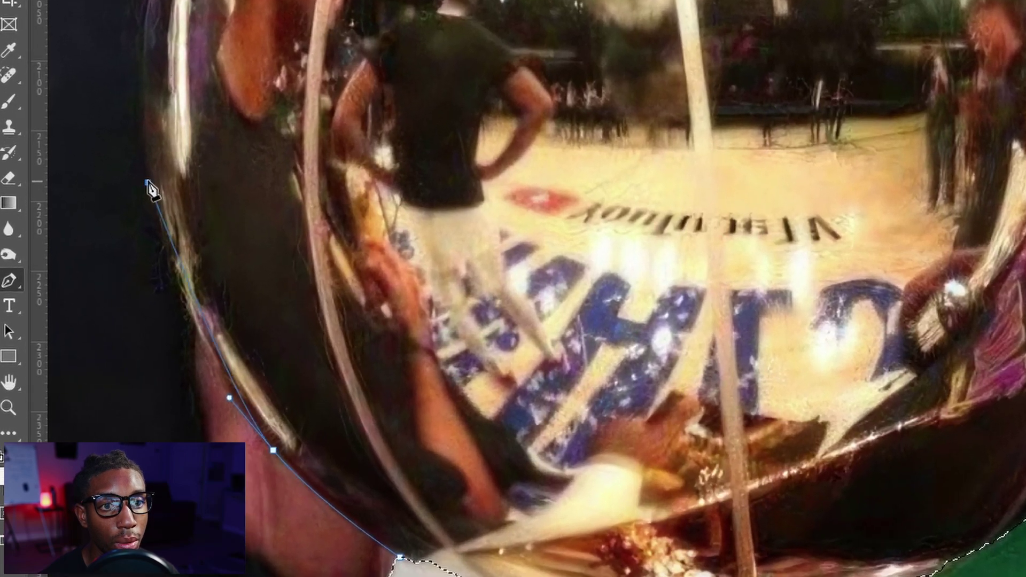
left_click_drag(86, 211, 83, 179)
scroll(161, 113, "up", 4)
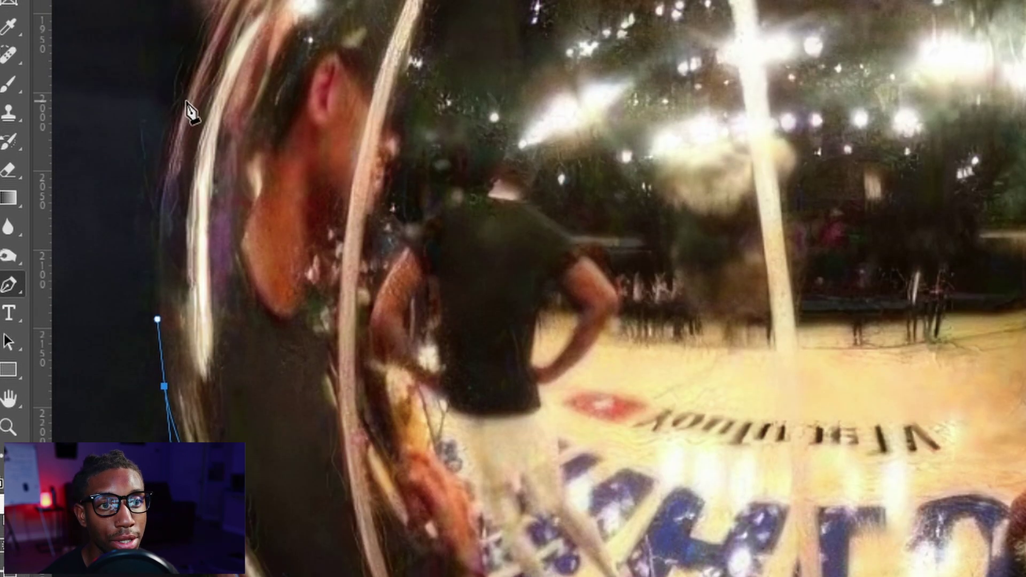
left_click_drag(187, 99, 221, 5)
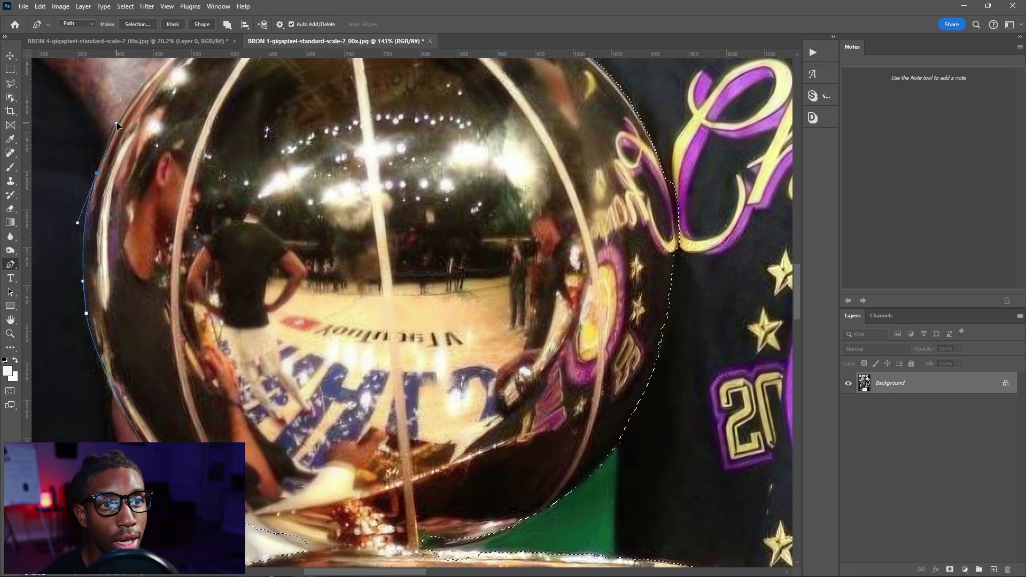
scroll(157, 120, "up", 3)
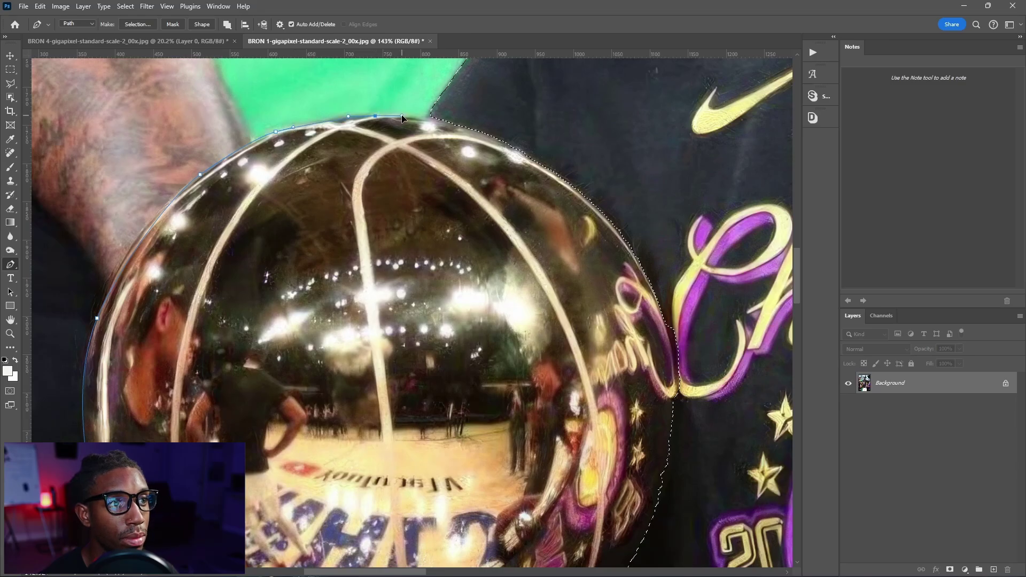
Extend the path loosely past the ball over the shirt and bring it back across the lower ball toward the trophy's base.
scroll(580, 196, "down", 3)
left_click_drag(742, 266, 746, 277)
left_click_drag(763, 376, 761, 388)
left_click_drag(678, 427, 673, 428)
key("ctrl+z")
key("ctrl+z")
left_click(593, 384)
left_click(559, 390)
left_click(496, 414)
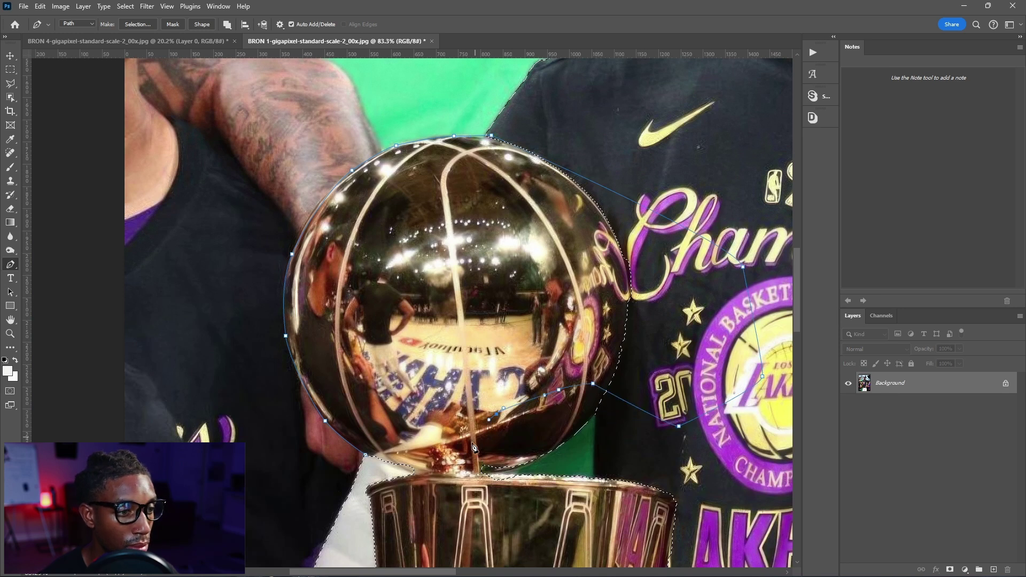
left_click(470, 447)
left_click(469, 463)
Convert the ball path into a selection added to the existing one, with a 0-pixel feather and anti-aliasing.
right_click(482, 130)
left_click(519, 175)
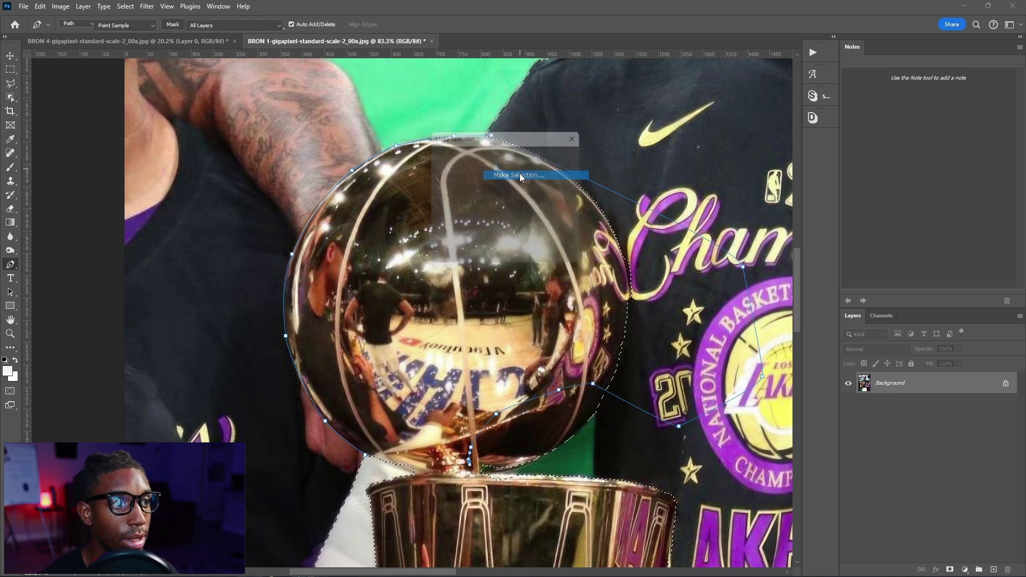
left_click(442, 225)
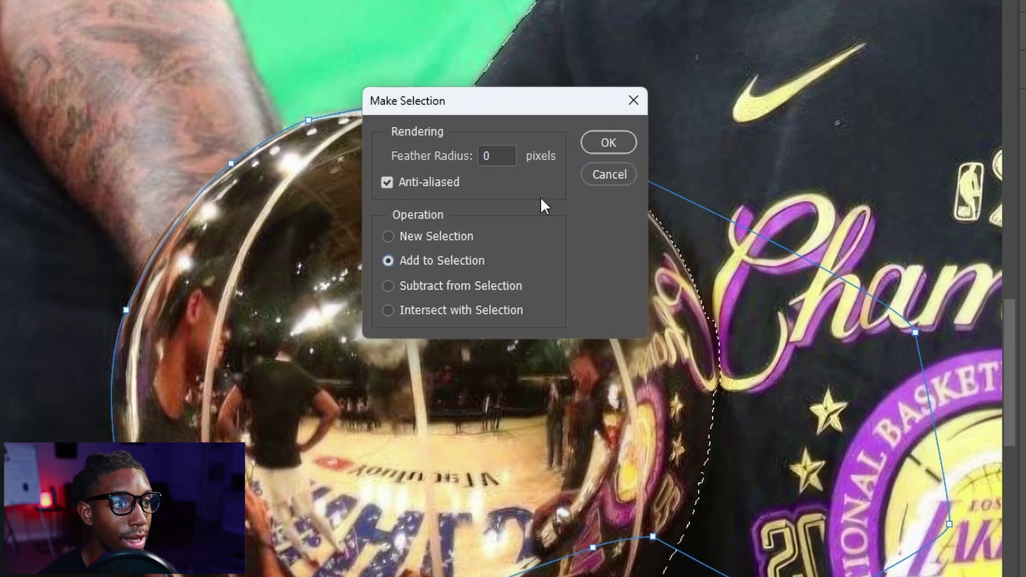
left_click(609, 142)
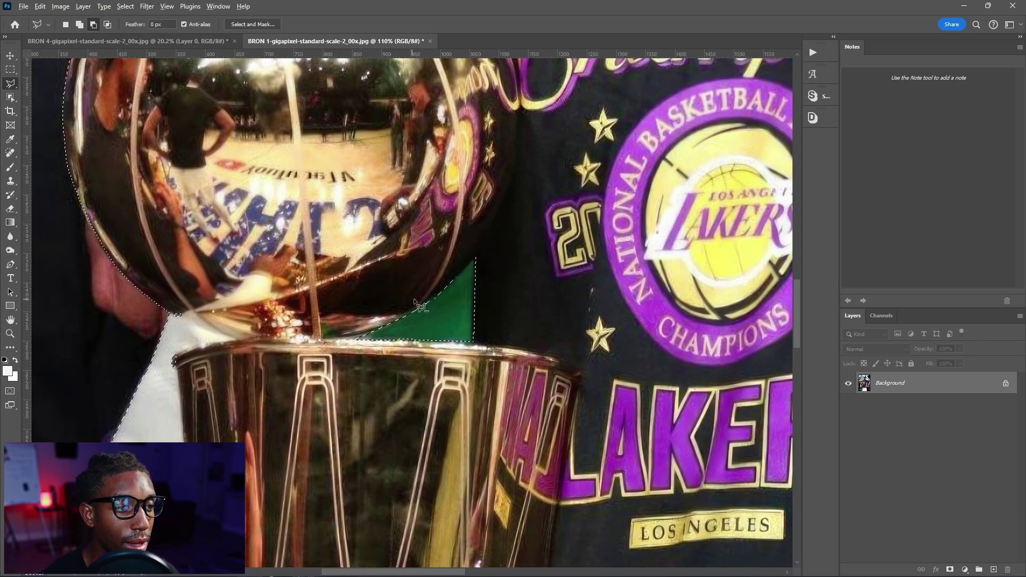
Subtract the green gap beneath the large trophy's ball with the Polygonal Lasso and check the selection in Quick Mask.
double_click(640, 123)
key("q")
key("q")
key("q")
key("q")
scroll(505, 259, "down", 4)
scroll(500, 261, "down", 4)
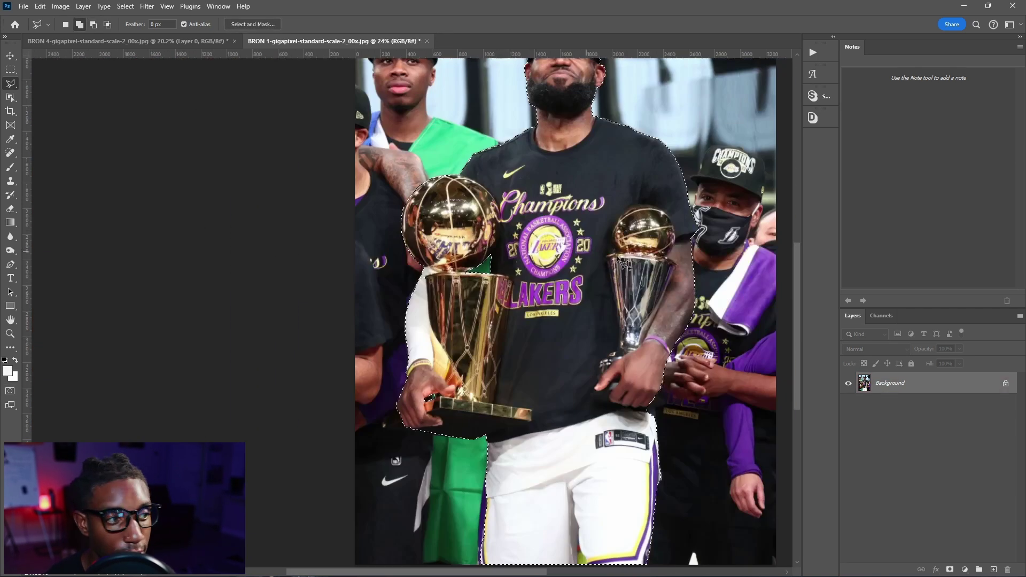
Check the head in Quick Mask and add the missing patch of the cap's CHAMPIONS lettering to the selection.
key("q")
scroll(662, 239, "up", 2)
scroll(639, 195, "up", 10)
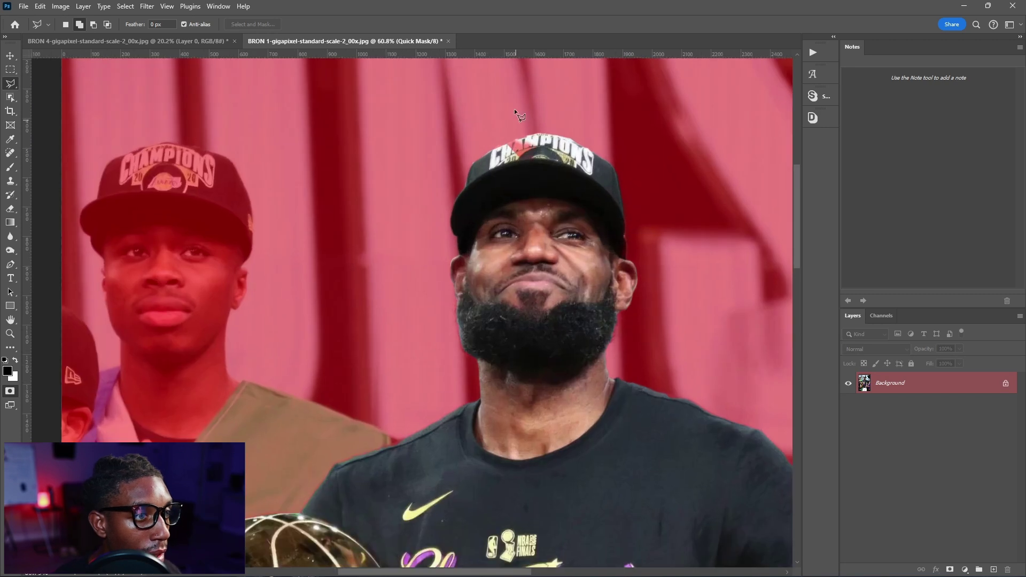
key("q")
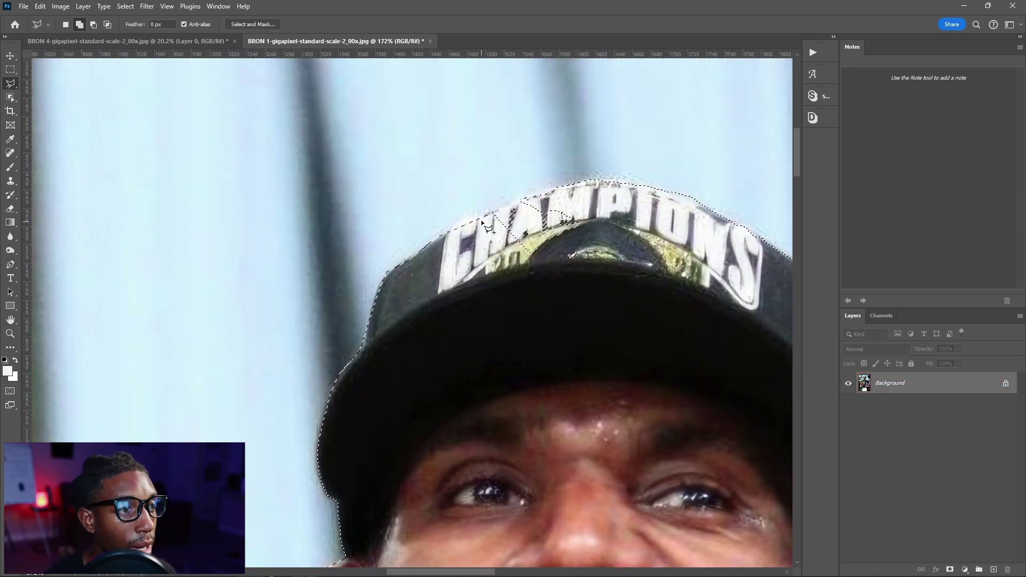
left_click(504, 205)
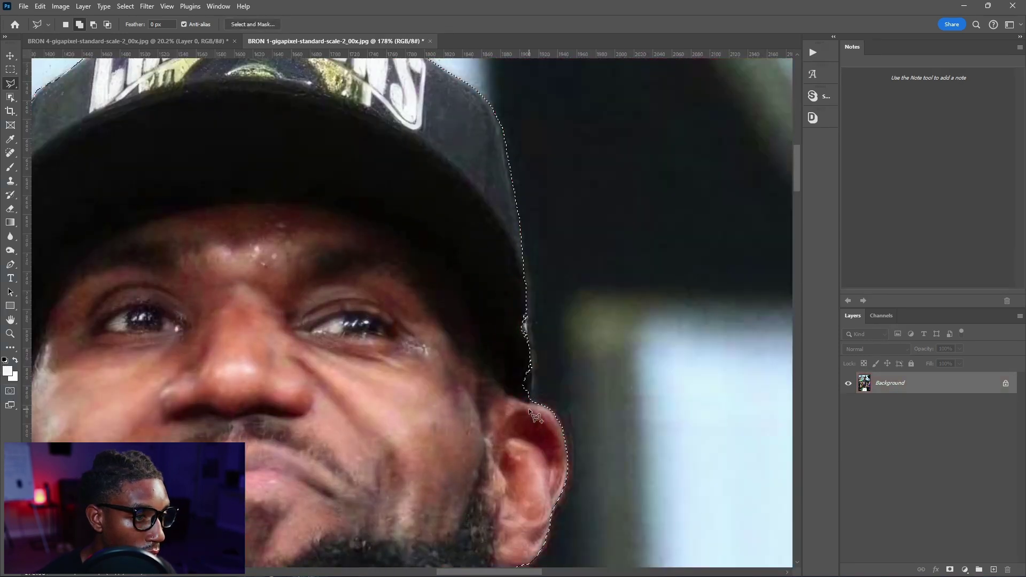
Add the missed strip of the cap's edge above the ear and check the whole figure in Quick Mask.
left_click(528, 408)
left_click(534, 369)
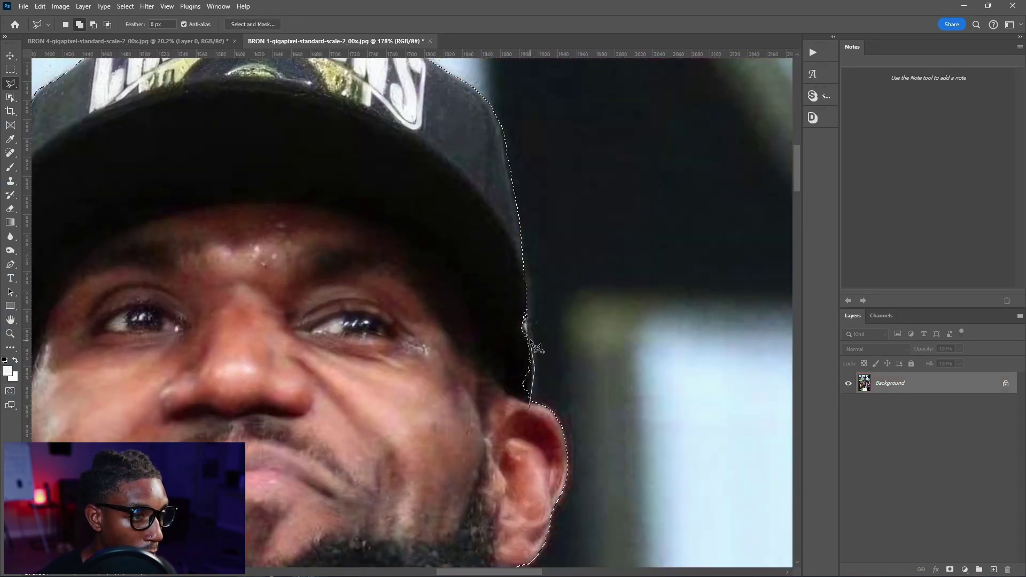
key("ctrl+0")
key("q")
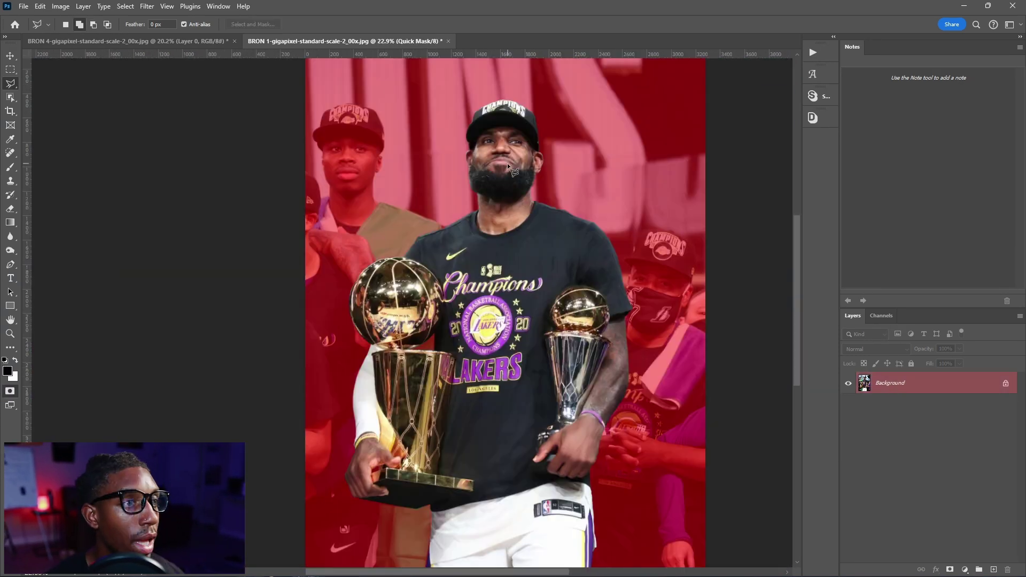
key("q")
Mask the champion's layer with the selection and place an orange Solid Color fill layer beneath it.
left_click(949, 569)
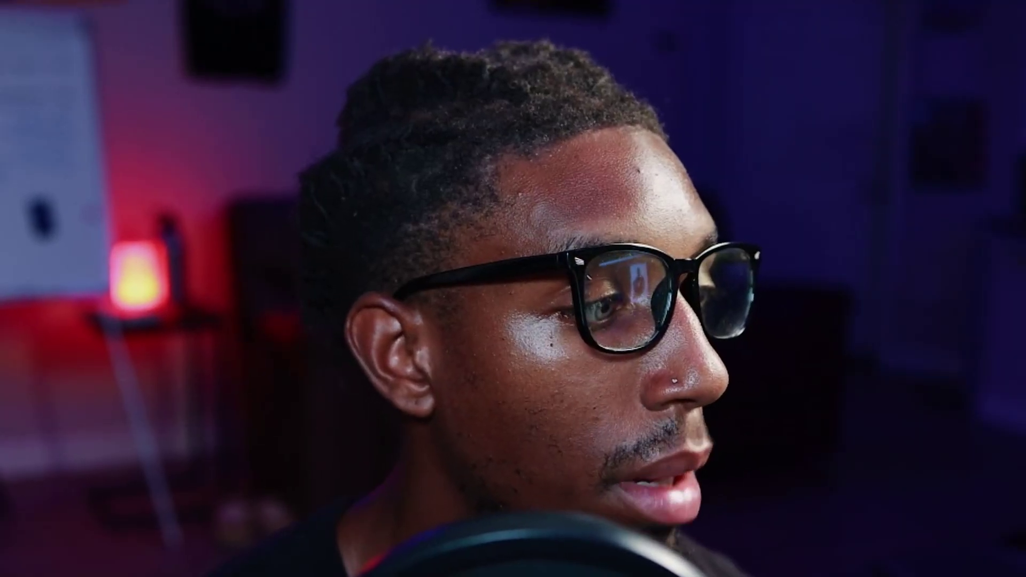
left_click(992, 570, "ctrl")
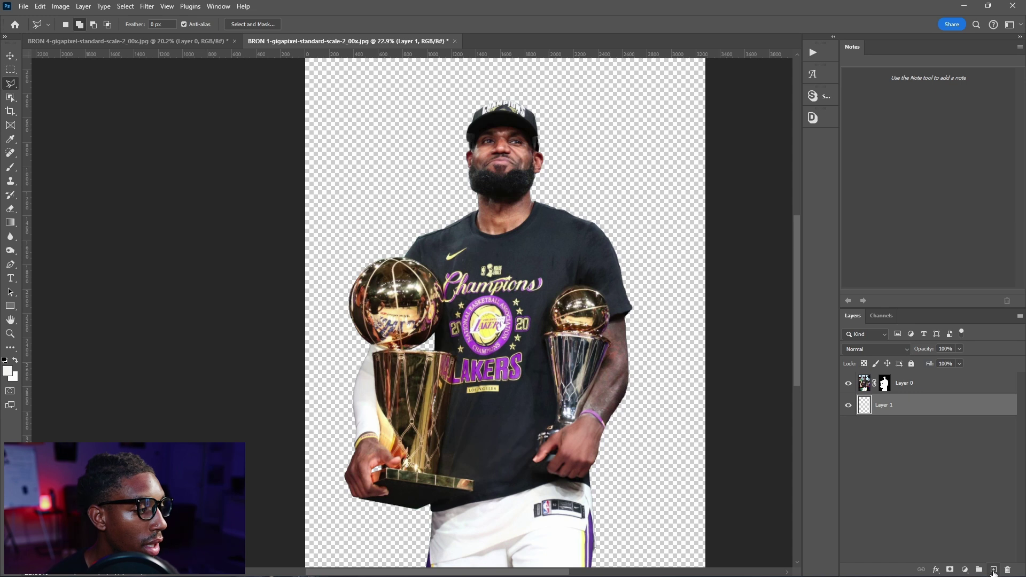
left_click(965, 569)
left_click(957, 380)
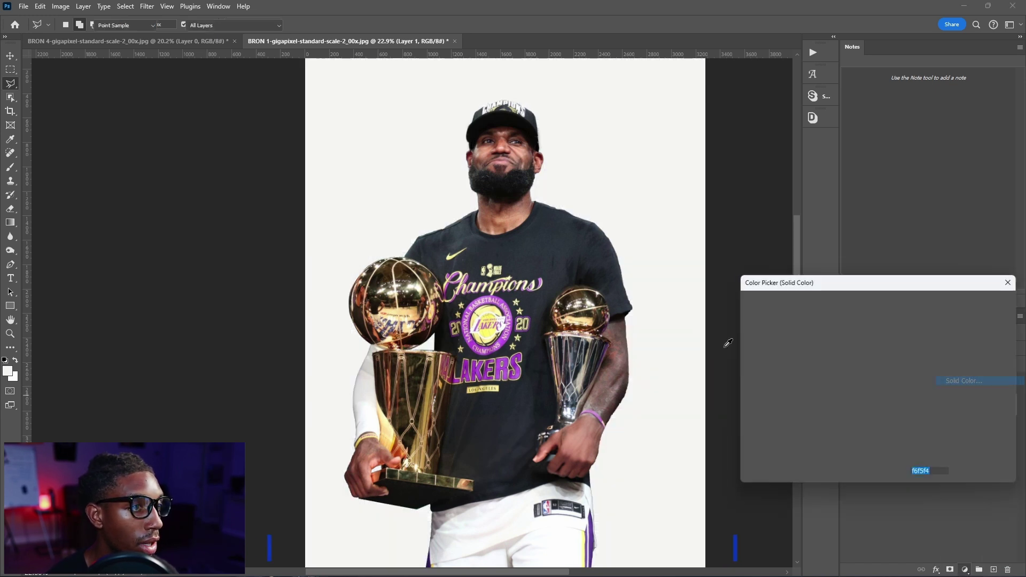
left_click_drag(905, 310, 907, 309)
left_click(992, 300)
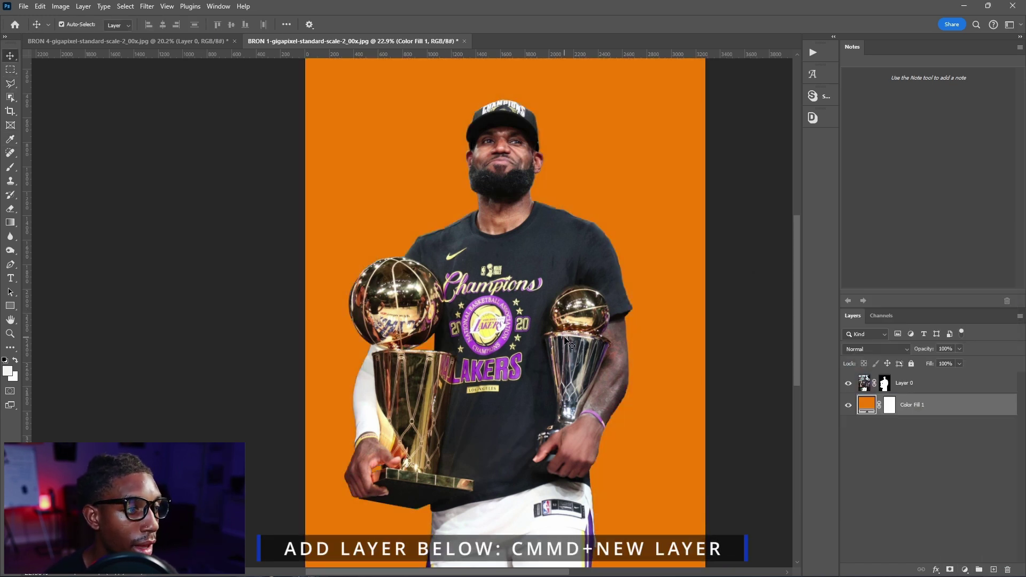
Refine the layer mask along the forearm above the purple wristband with a 40 px brush, revealing in white and hiding in black.
scroll(614, 397, "up", 9)
left_click(884, 383)
key("b")
scroll(635, 358, "up", 2)
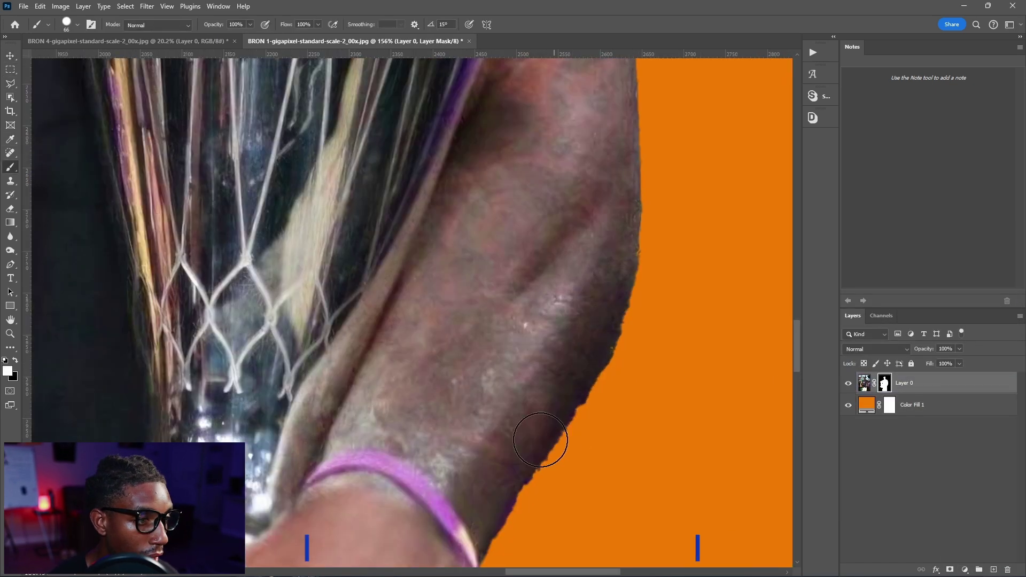
key("bracketleft")
key("bracketleft")
key("bracketleft")
key("bracketleft")
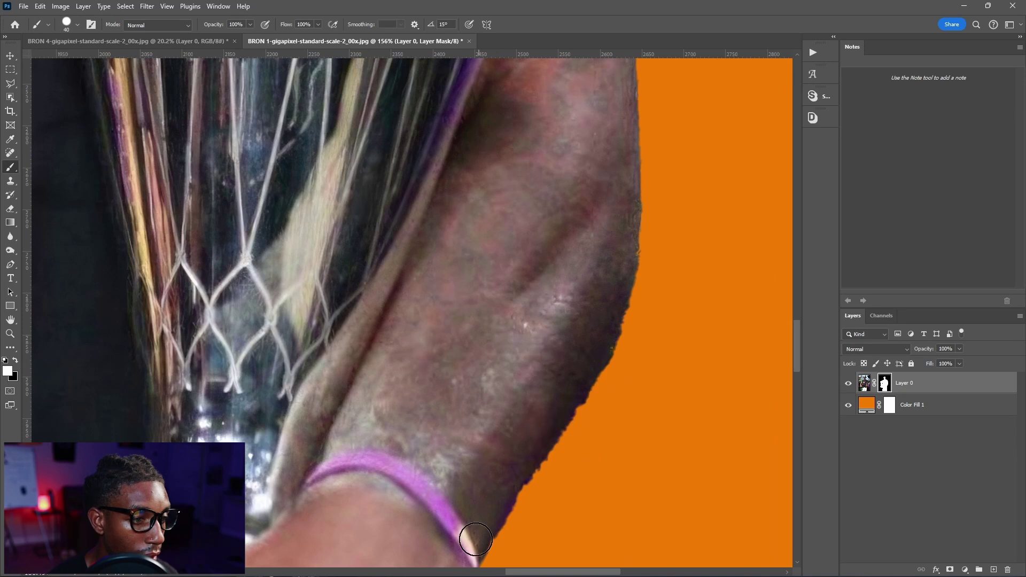
left_click(596, 350, "shift")
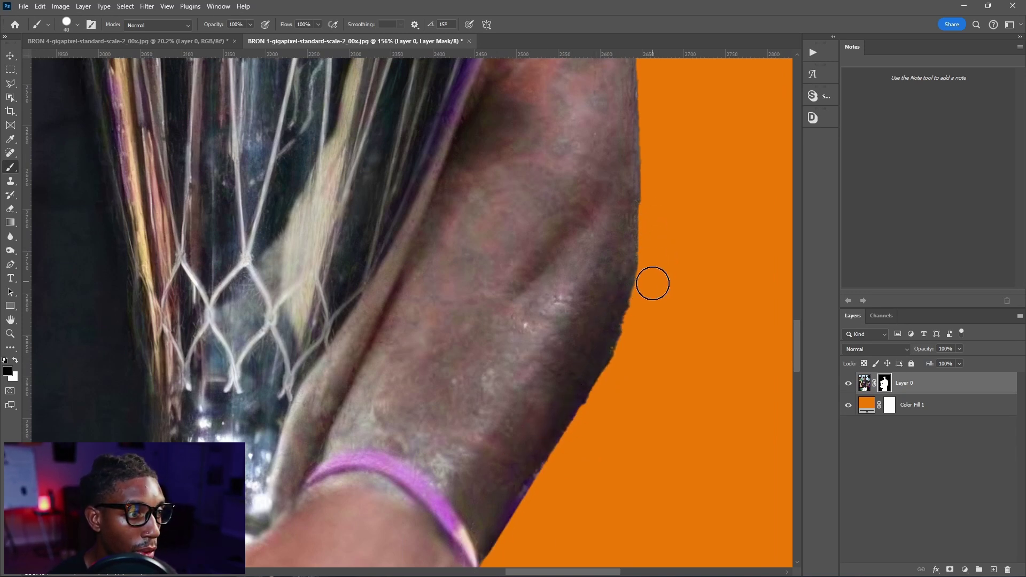
left_click_drag(656, 261, 615, 377)
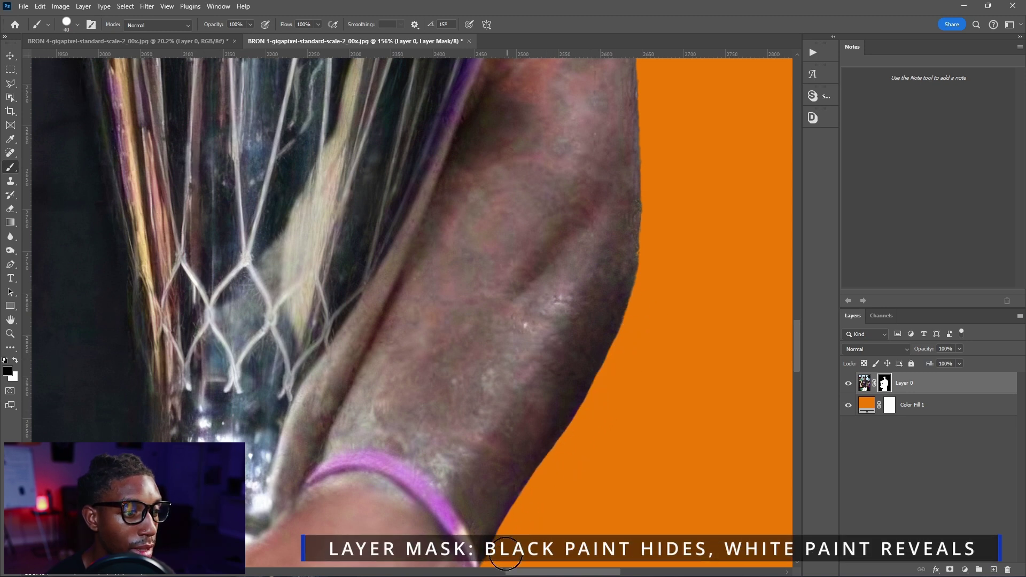
Smooth the layer mask along the outer edge of the hand below the wristband with a 27 px black brush.
scroll(519, 488, "down", 3)
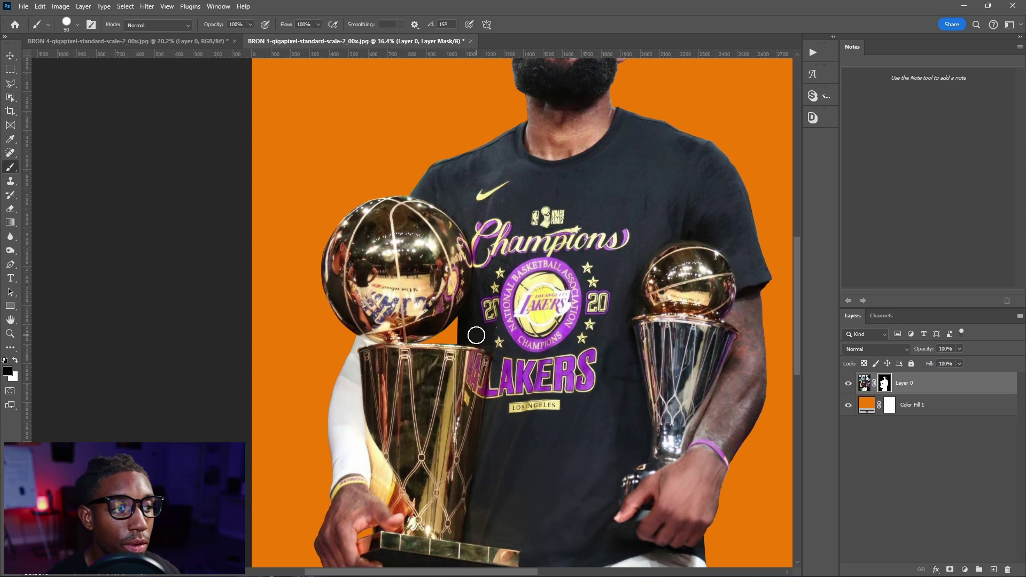
scroll(451, 302, "down", 1)
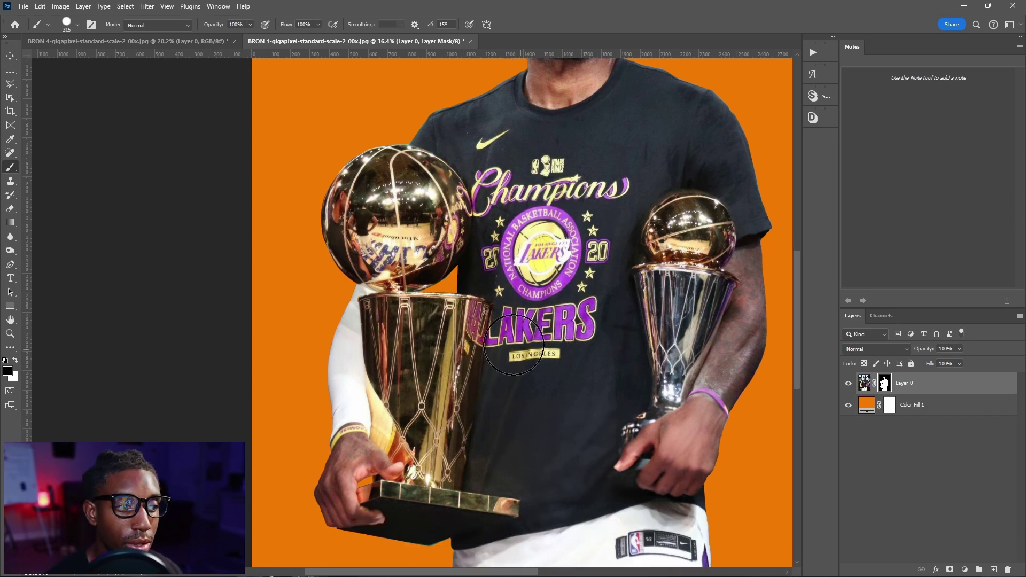
scroll(567, 351, "down", 1)
scroll(663, 422, "up", 6)
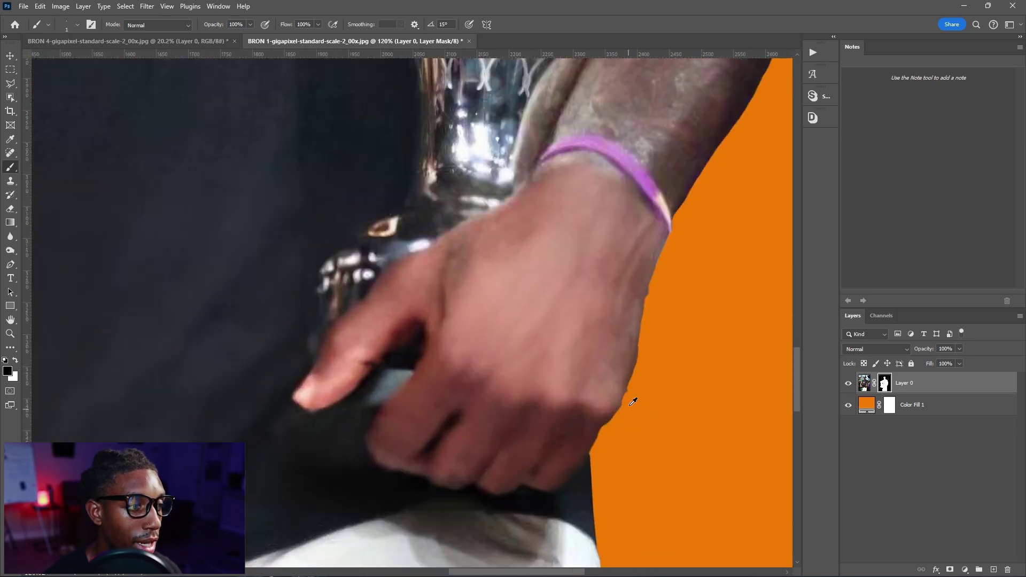
scroll(649, 388, "up", 1)
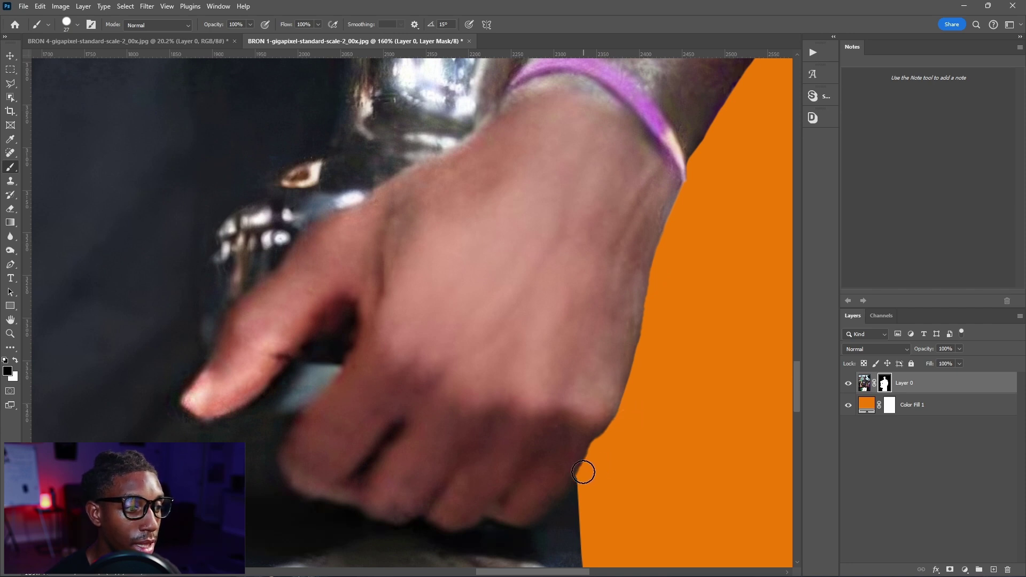
Choose the Hair Brush 01 preset from the concept-art-brush-pack for refining the beard's edge on the mask.
scroll(583, 471, "down", 6)
scroll(522, 408, "down", 2)
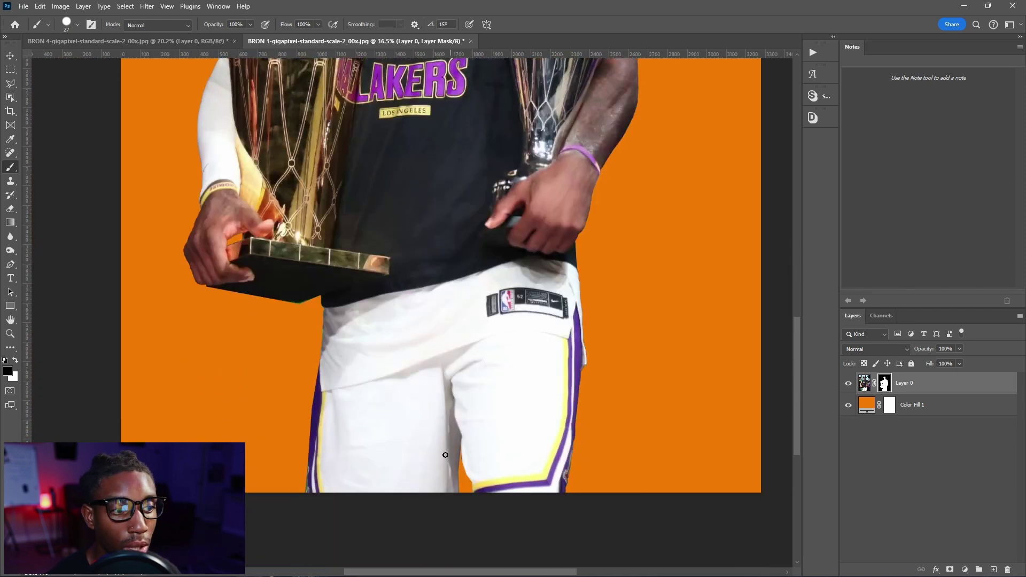
scroll(392, 427, "up", 7)
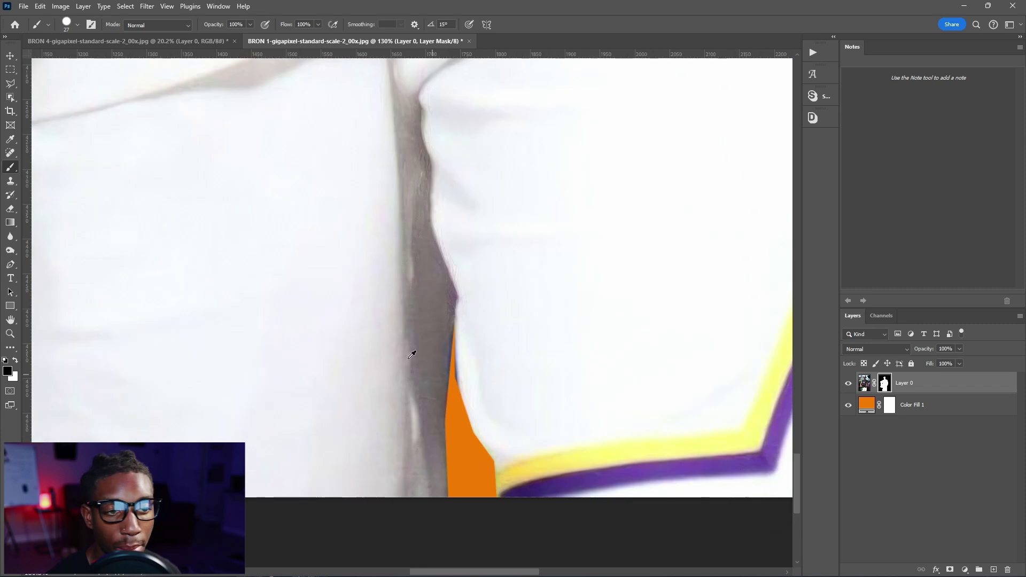
scroll(432, 369, "down", 5)
scroll(196, 275, "up", 3)
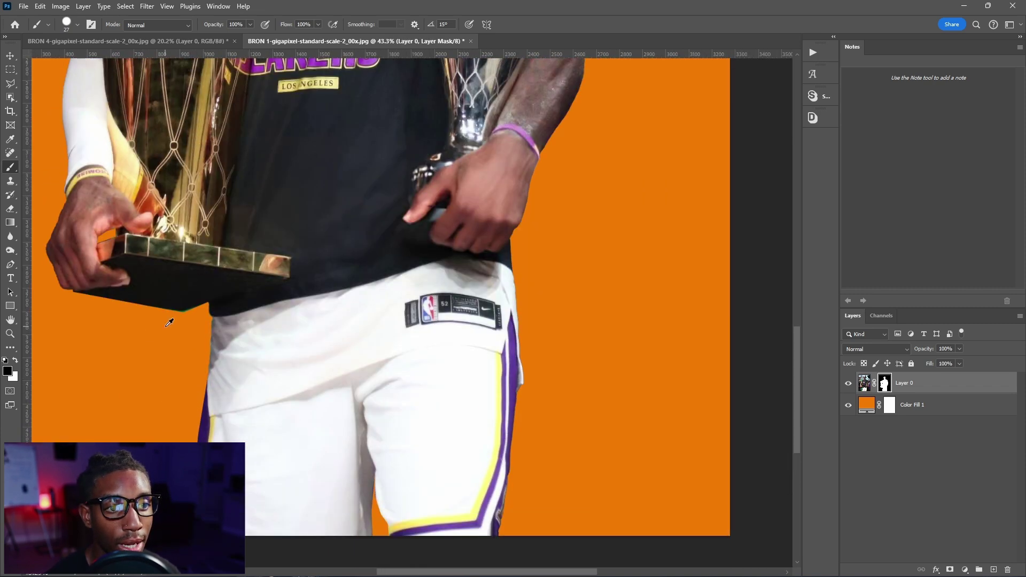
scroll(168, 325, "up", 7)
scroll(465, 251, "up", 5)
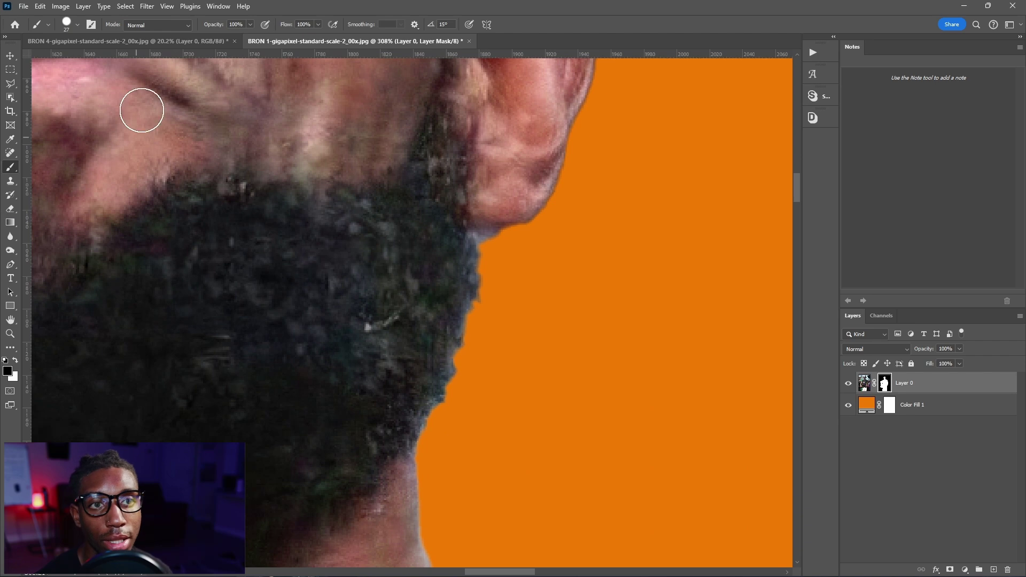
key("F5")
left_click(475, 129)
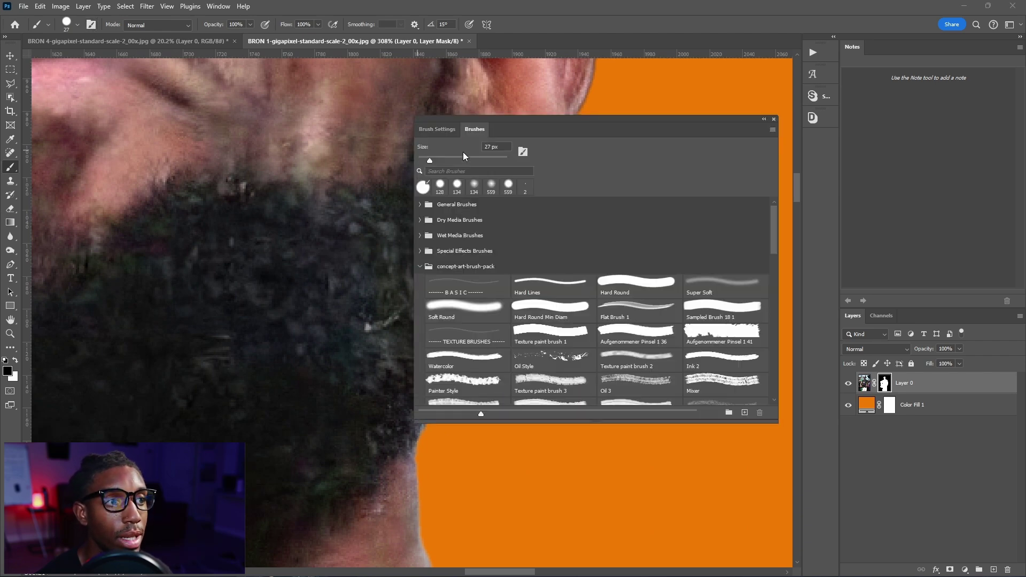
left_click_drag(772, 229, 771, 289)
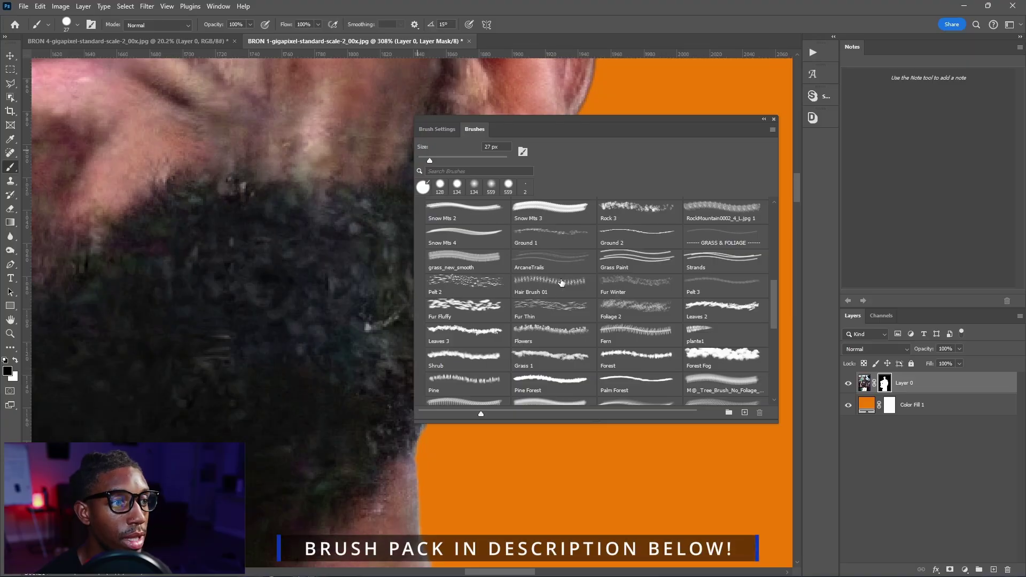
left_click(773, 120)
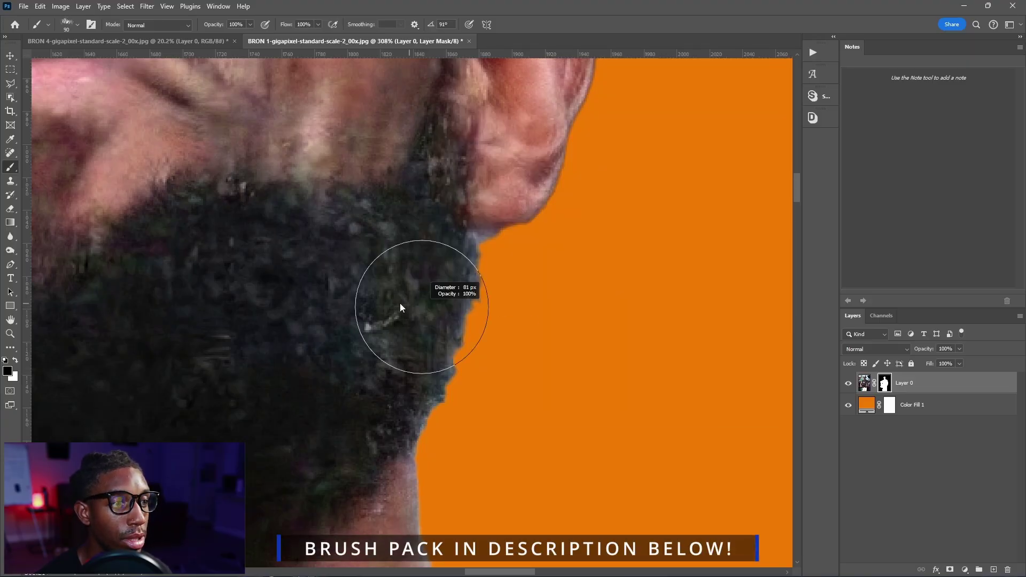
Paint hair texture in black on the mask along both outer sides of the beard, with the brush at 29 px.
left_click(473, 291)
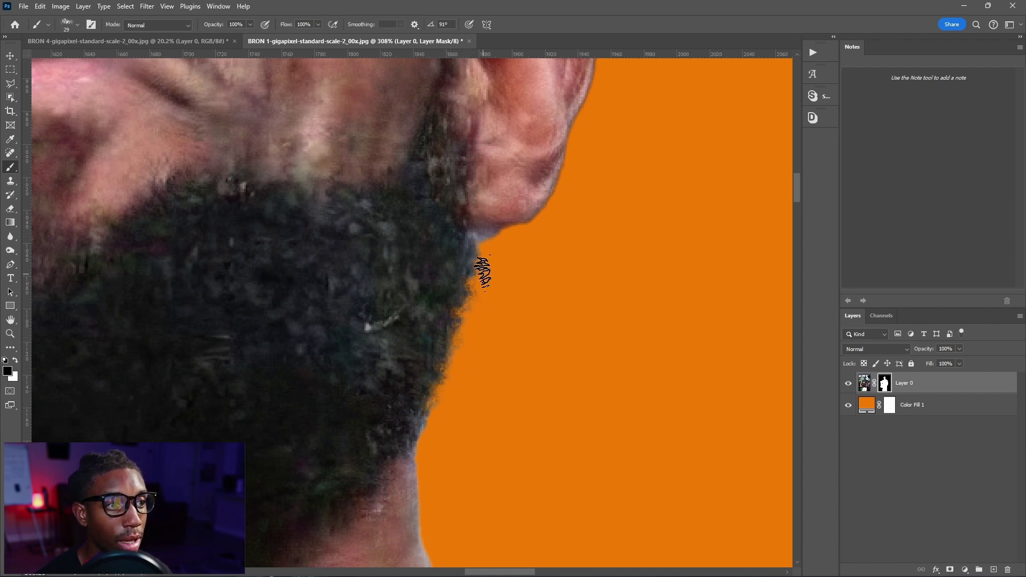
scroll(538, 262, "down", 10)
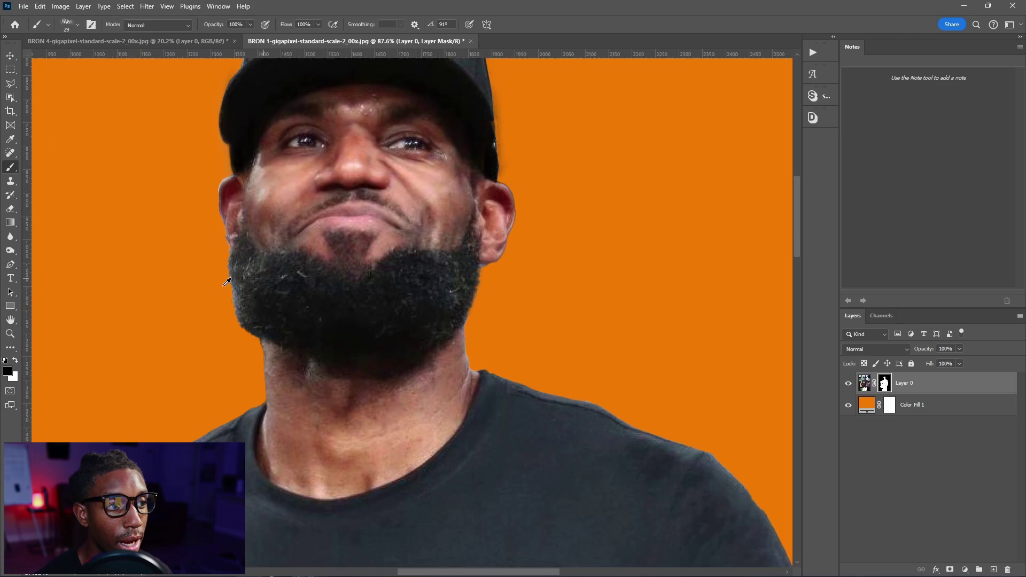
scroll(255, 318, "up", 10)
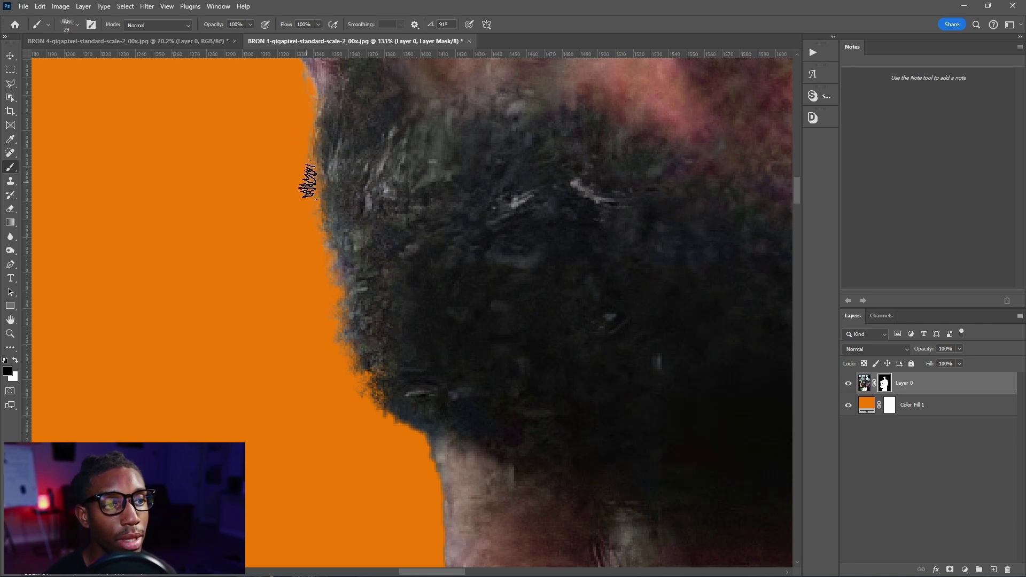
scroll(393, 232, "down", 8)
left_click_drag(596, 215, 521, 331)
scroll(522, 331, "up", 5)
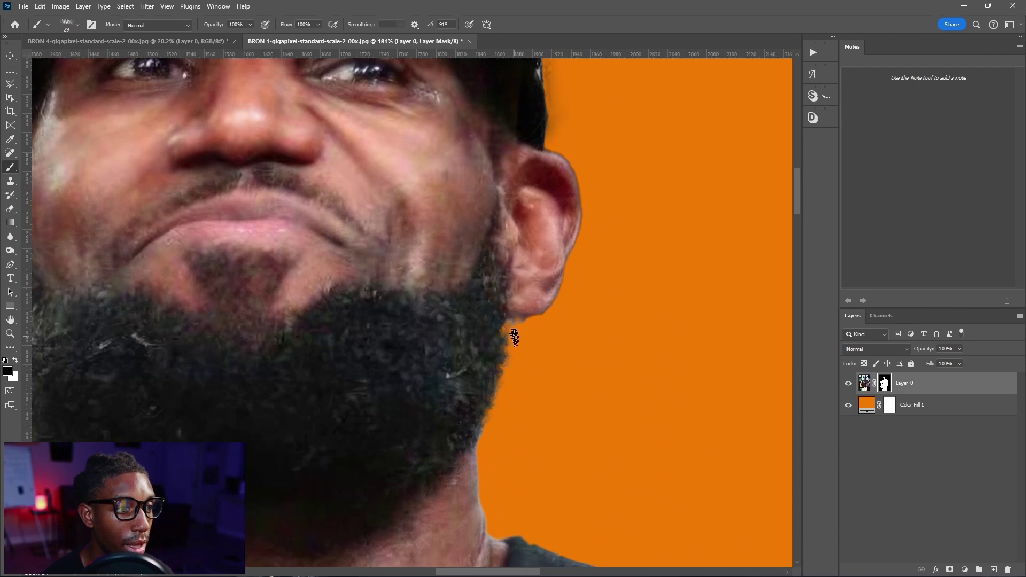
Switch to the Move tool and apply the layer mask permanently to the champion's layer.
scroll(544, 332, "down", 10)
key("v")
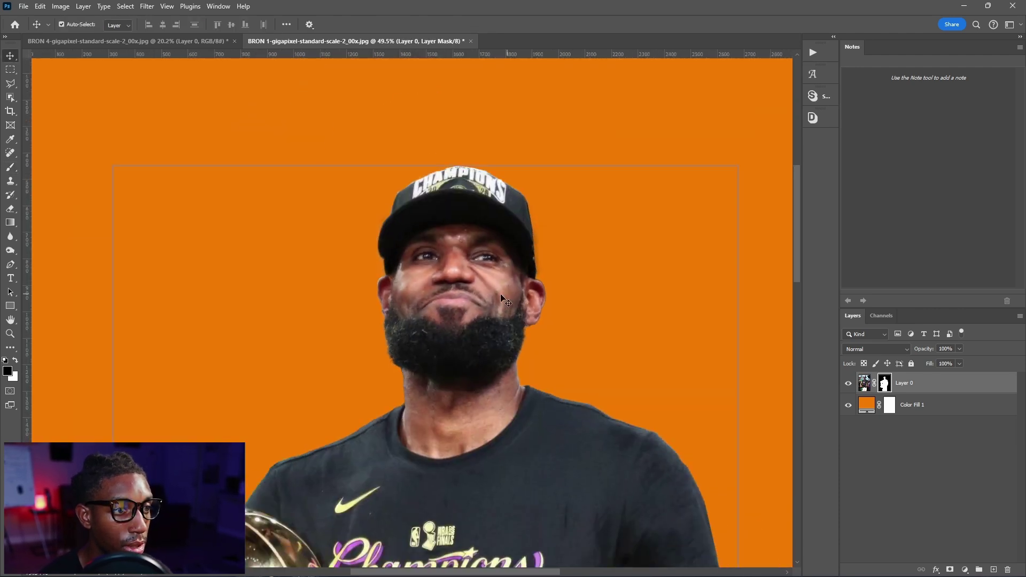
scroll(477, 259, "down", 2)
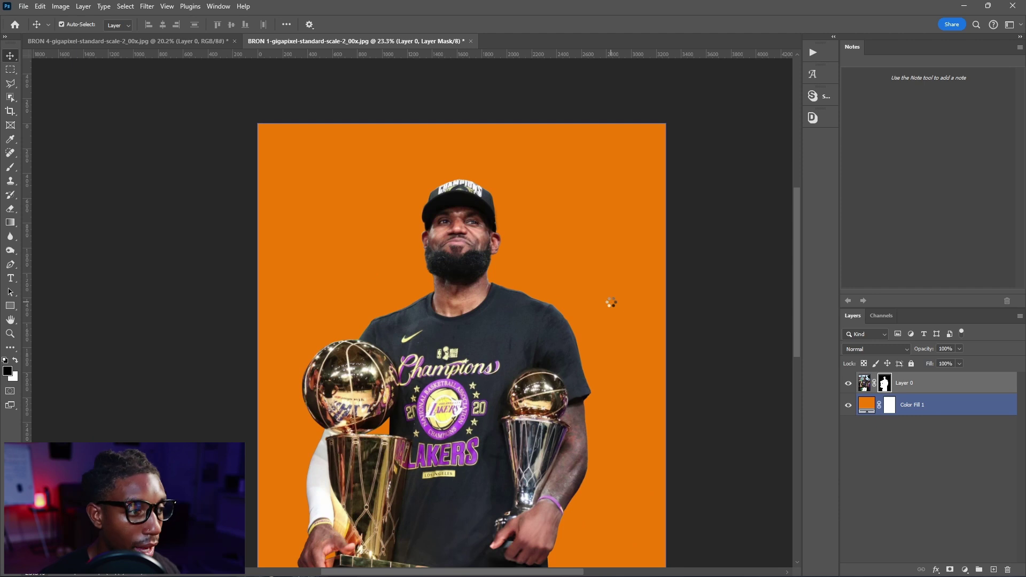
key("ctrl+alt+a")
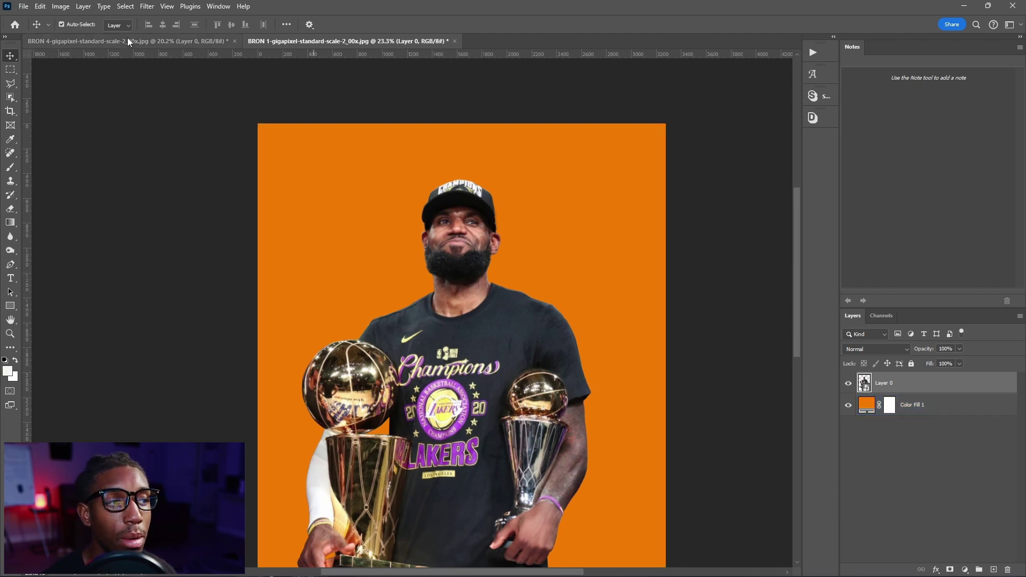
Create a new blank document measuring 2000 × 2500 px at 300 ppi.
left_click(24, 6)
left_click(24, 6)
left_click(24, 6)
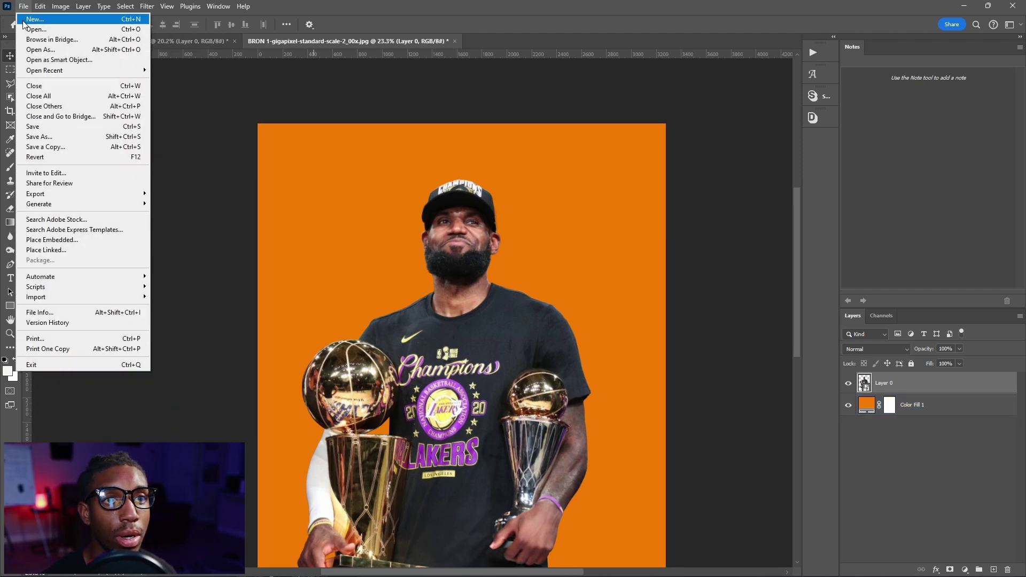
left_click(32, 18)
left_click(313, 115)
left_click(313, 112)
double_click(313, 113)
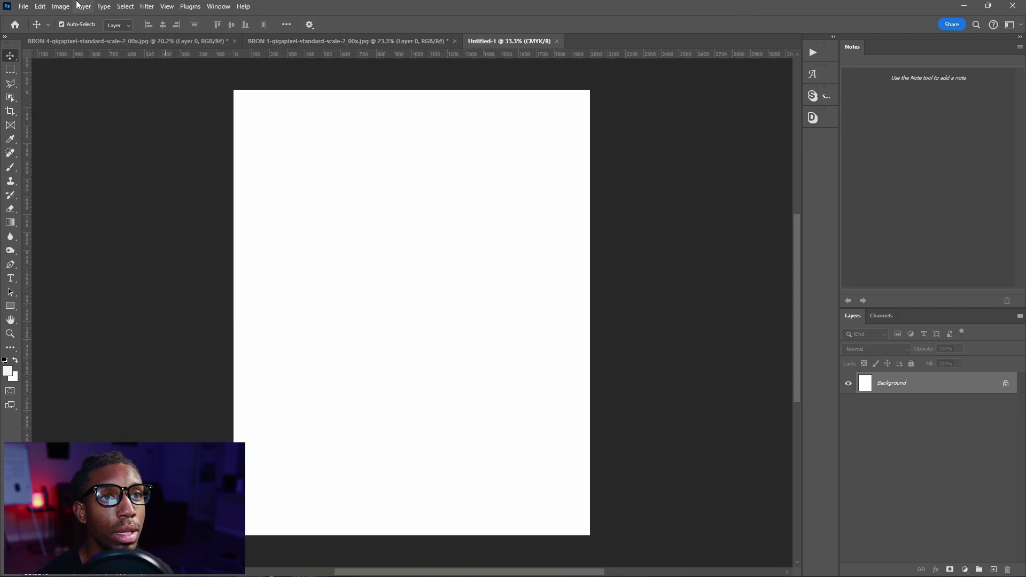
Convert the new document to RGB colour with 16 bits per channel.
left_click(61, 6)
mouse_move(74, 20)
left_click(185, 59)
left_click(60, 6)
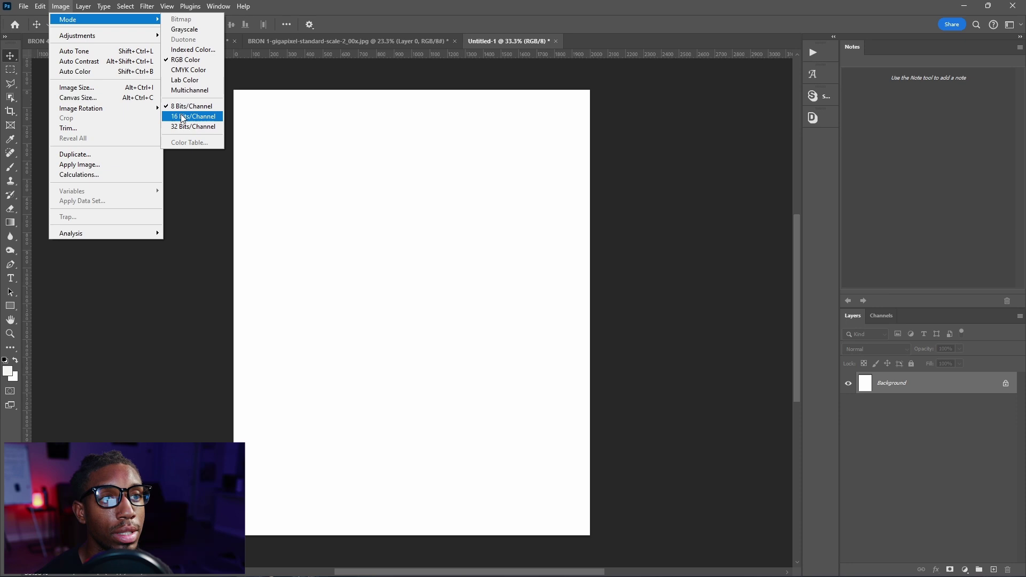
left_click(182, 116)
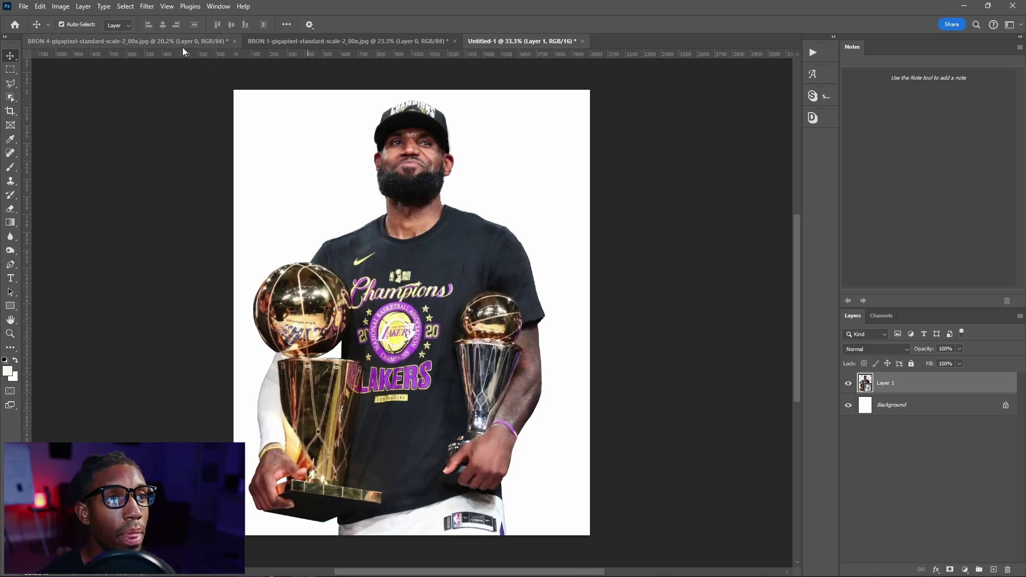
Copy the masked Heat player from the BRON 4 file into the new document, scale it down and place it in front of the champion.
left_click(183, 43)
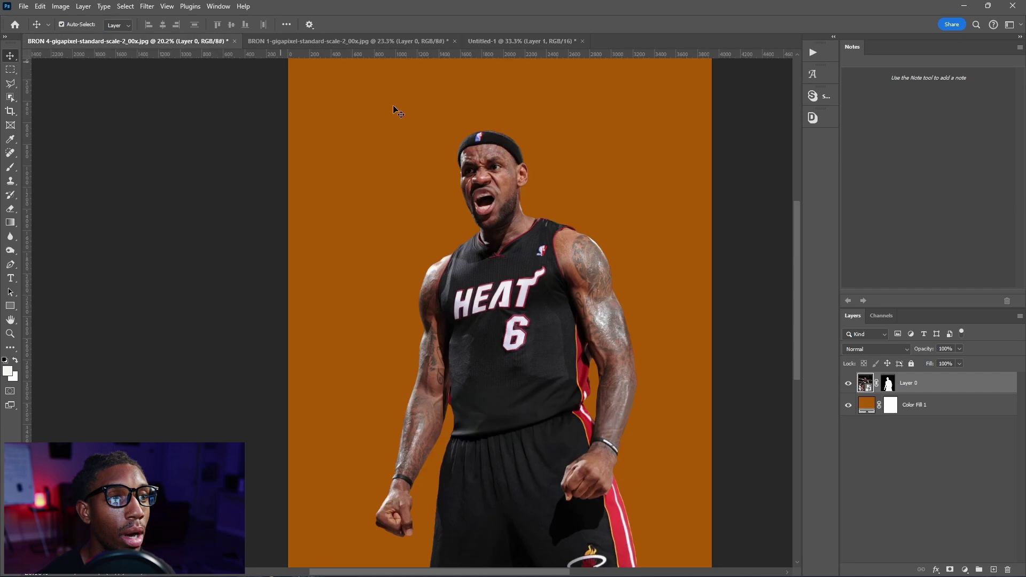
left_click(497, 42)
key("ctrl+v")
key("ctrl+t")
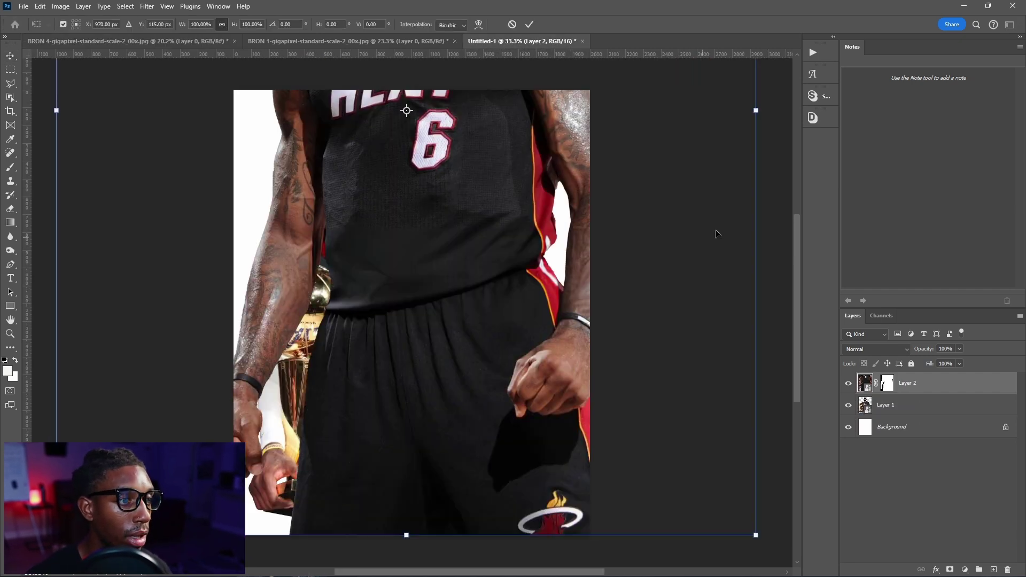
left_click_drag(759, 121, 400, 120)
left_click_drag(321, 171, 468, 373)
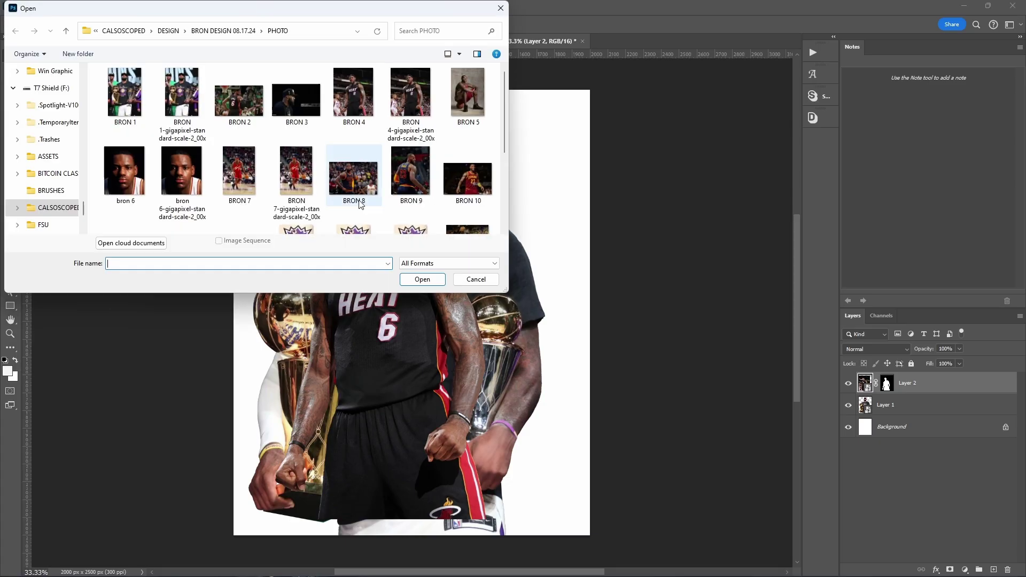
Open the BRON 7 gigapixel photo and select the red-jersey Cleveland player with the Object Selection tool.
left_click(354, 176)
double_click(296, 171)
scroll(416, 246, "up", 5)
left_click(10, 97)
left_click(58, 99)
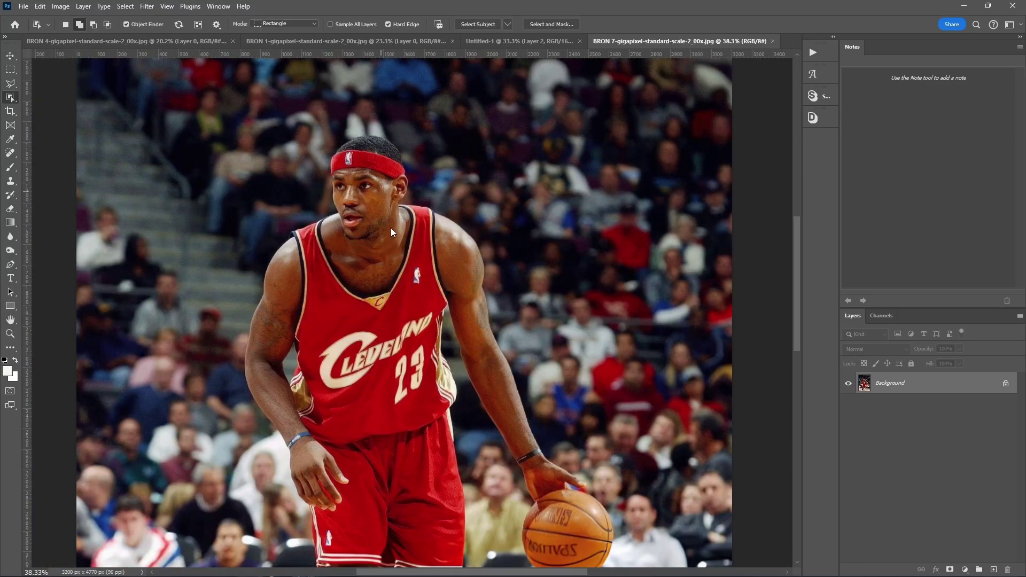
left_click(391, 227)
Switch to the Polygonal Lasso and examine the Cleveland player's selection edges in Quick Mask, including the arm gap and the hand on the ball.
scroll(484, 265, "down", 1)
key("l")
scroll(374, 121, "up", 8)
scroll(463, 187, "down", 8)
key("q")
key("q")
scroll(331, 366, "up", 5)
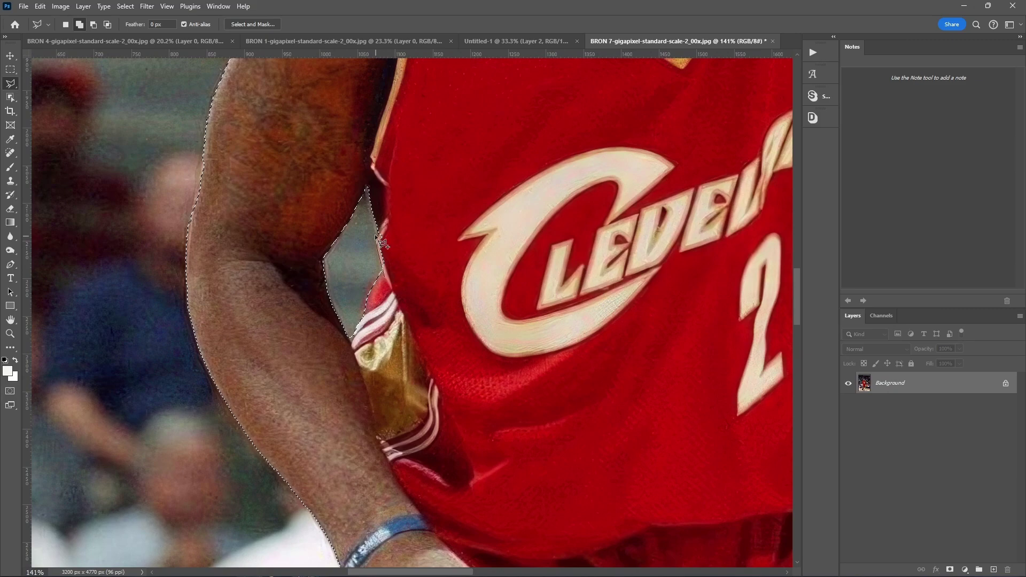
scroll(382, 253, "down", 5)
scroll(530, 224, "up", 5)
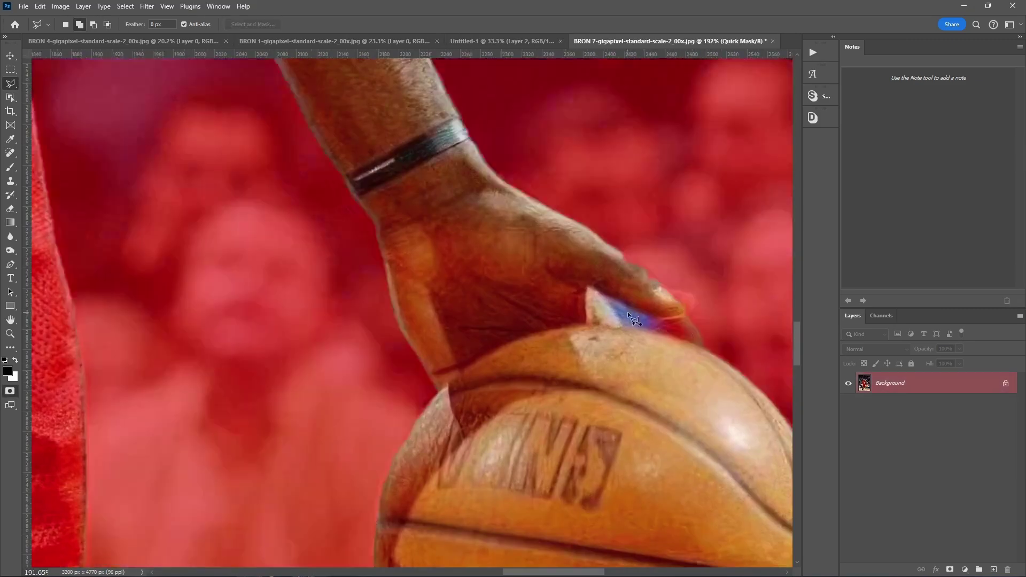
key("q")
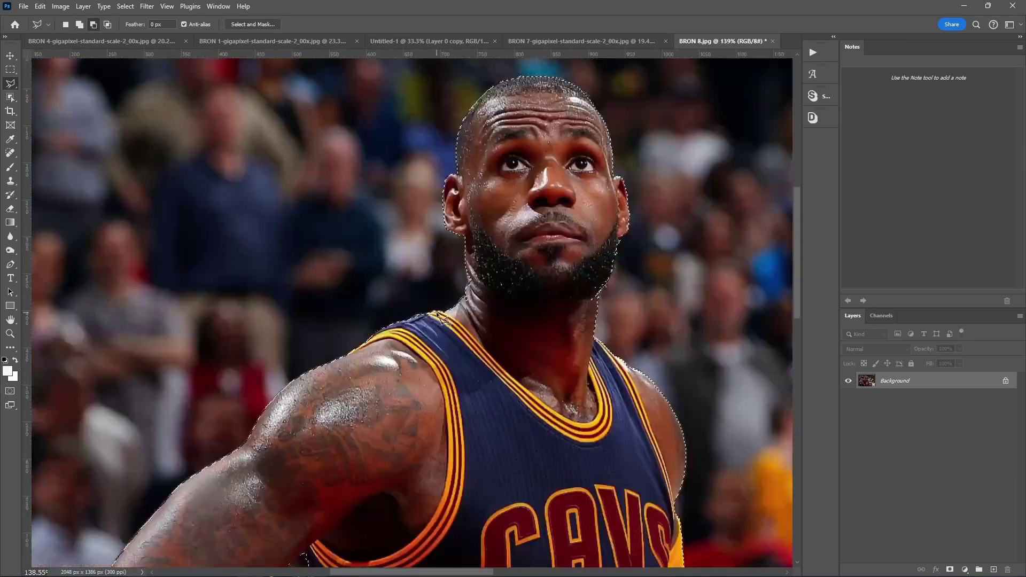
Examine the Cavs player's selection in BRON 8.jpg with Quick Mask, checking the edges around the head, beard and shoulders.
key("q")
scroll(483, 268, "down", 5)
key("q")
scroll(483, 269, "up", 2)
key("q")
scroll(300, 422, "up", 4)
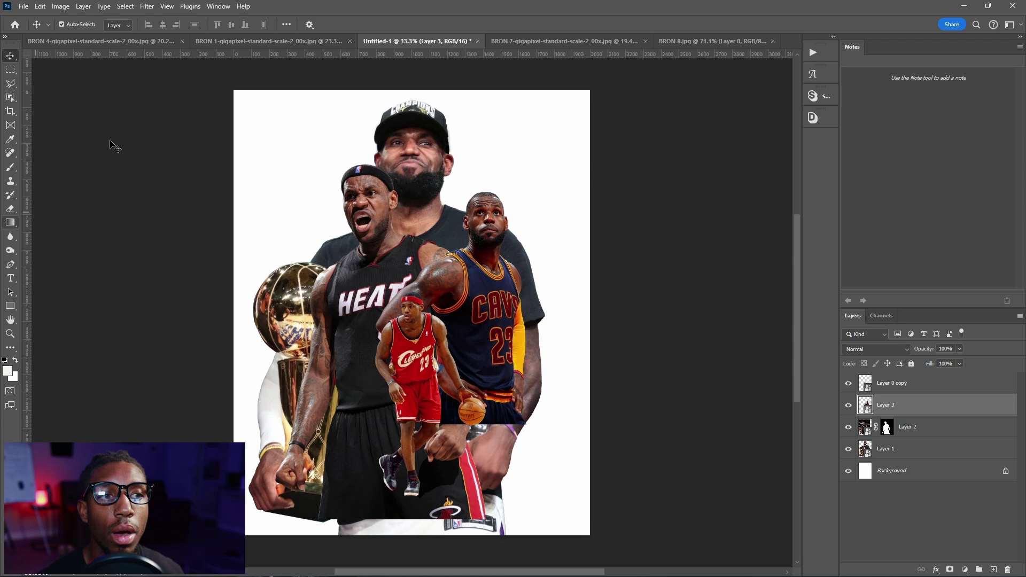
Spread the Heat player and the champion apart in the collage, and resize the Heat player to stand in front of the large trophy.
left_click_drag(374, 185, 322, 184)
left_click_drag(375, 163, 416, 167)
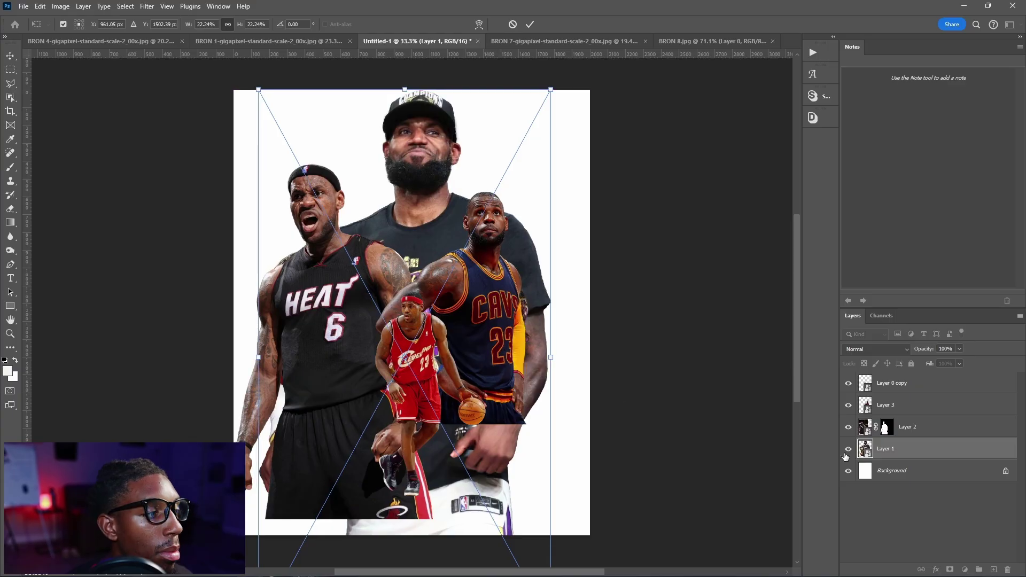
left_click_drag(332, 238, 346, 215)
mouse_move(410, 334)
left_mouse_down()
mouse_move(409, 373)
mouse_move(409, 342)
left_mouse_up()
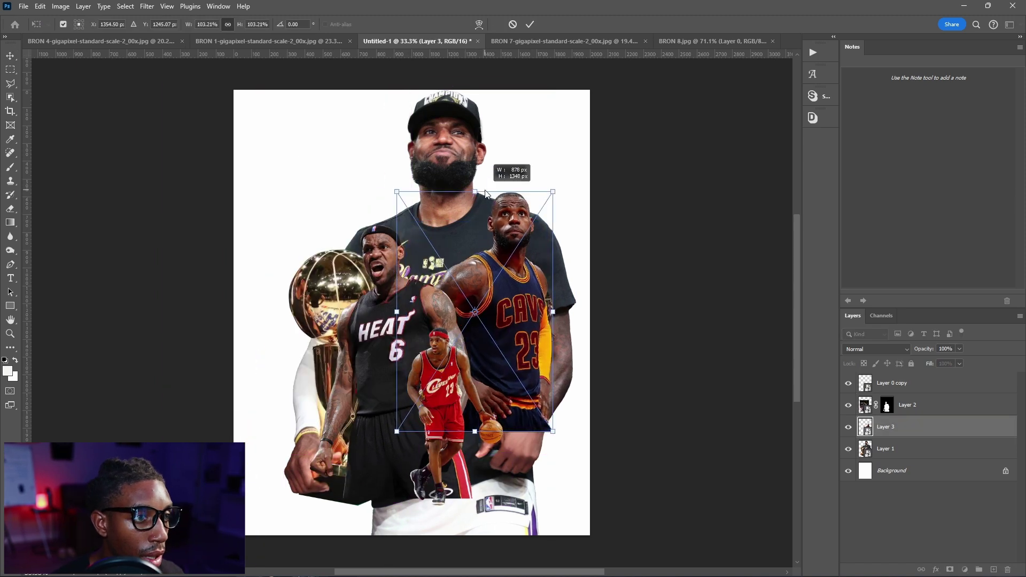
Scale the Cavs player to about 104% and position him beside the Heat player, in front of the champion's shoulder.
mouse_move(533, 243)
left_mouse_down()
mouse_move(516, 246)
mouse_move(526, 246)
left_mouse_up()
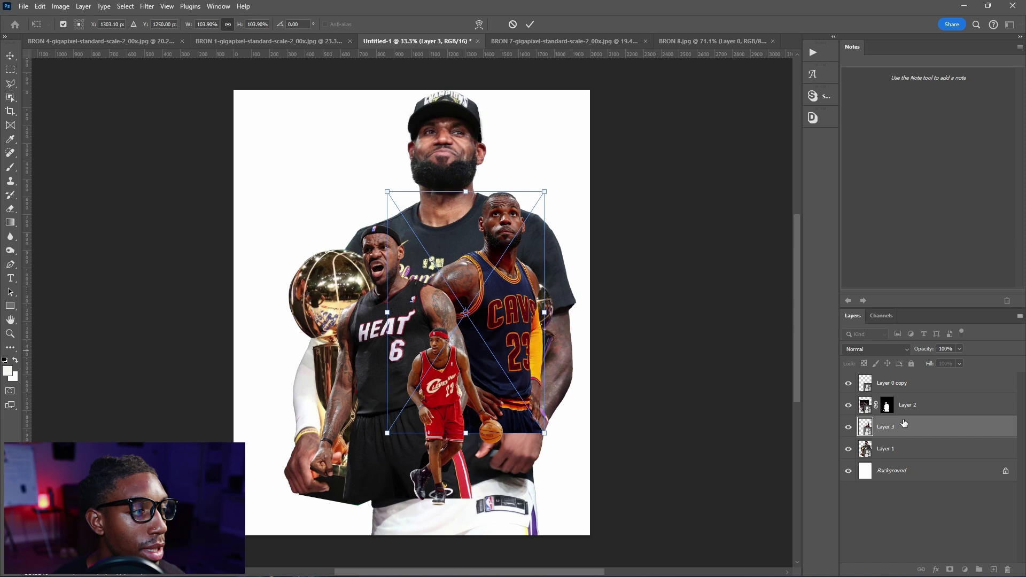
left_click(903, 448)
mouse_move(377, 305)
left_mouse_down()
mouse_move(368, 300)
mouse_move(376, 305)
left_mouse_up()
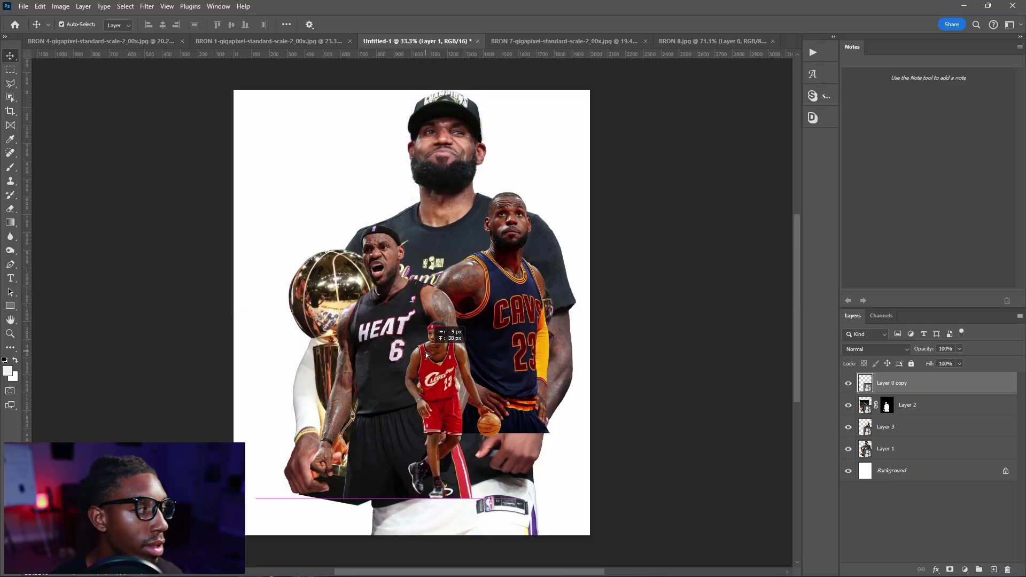
Position and resize the small red-jersey Cleveland player in front, between the Heat and Cavs players.
left_click_drag(388, 332, 437, 338)
key("ctrl+t")
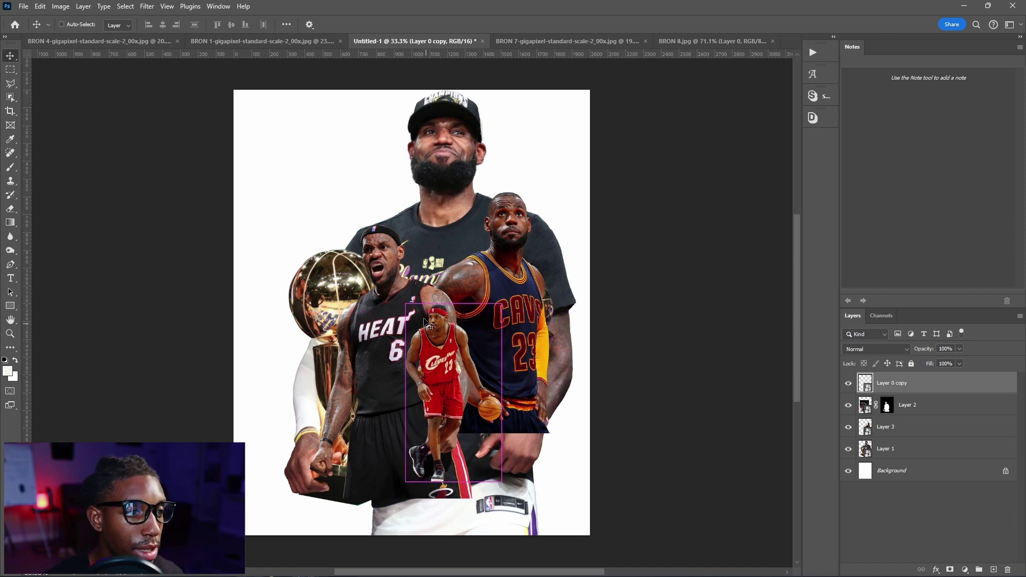
left_click_drag(456, 307, 454, 315)
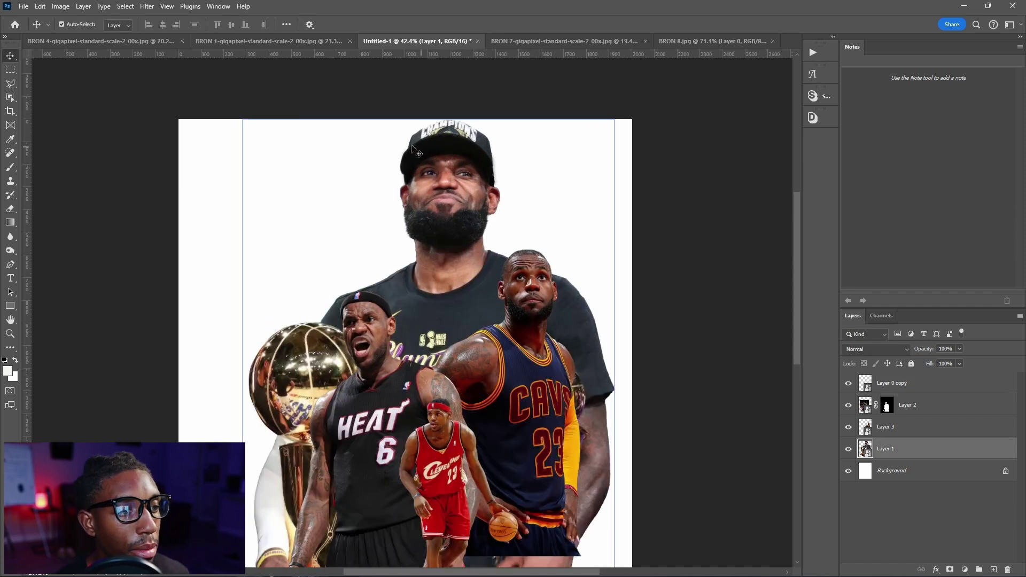
scroll(430, 238, "down", 2)
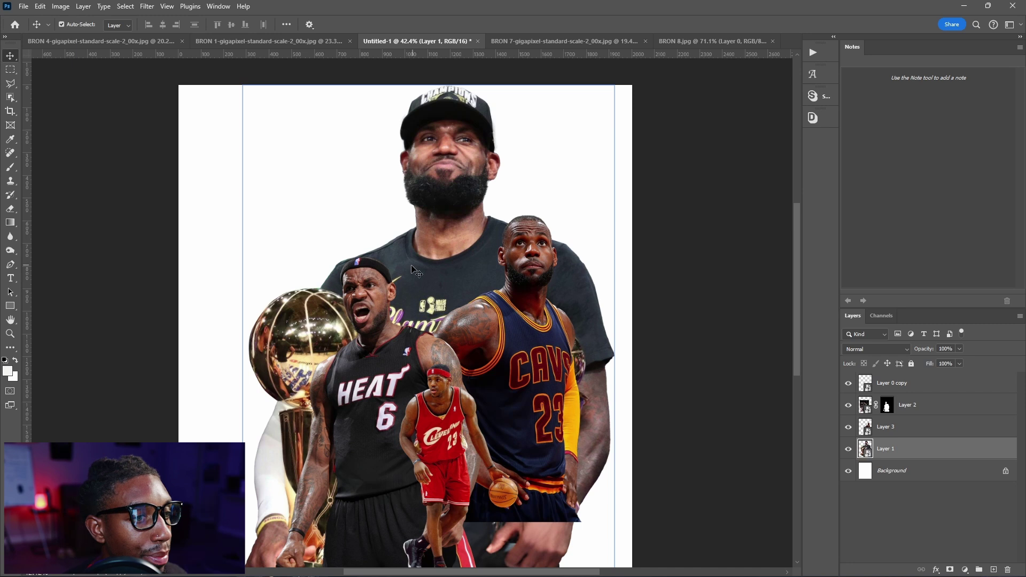
Select the Heat player's layer and hide the other player layers so it shows alone on the white background.
left_click(866, 408)
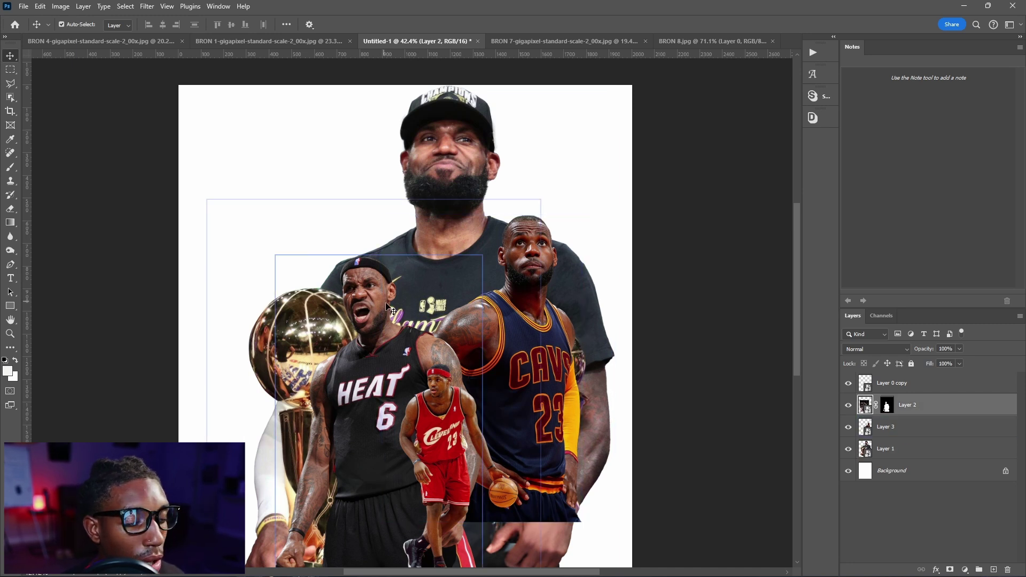
scroll(387, 305, "down", 2)
scroll(374, 310, "up", 4)
scroll(393, 289, "down", 4)
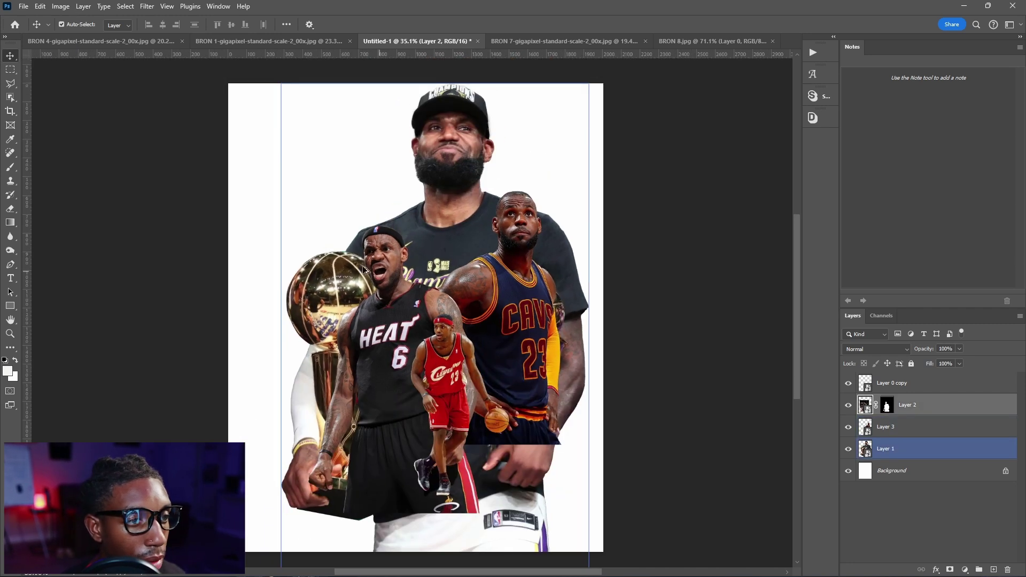
left_click(848, 405, "alt")
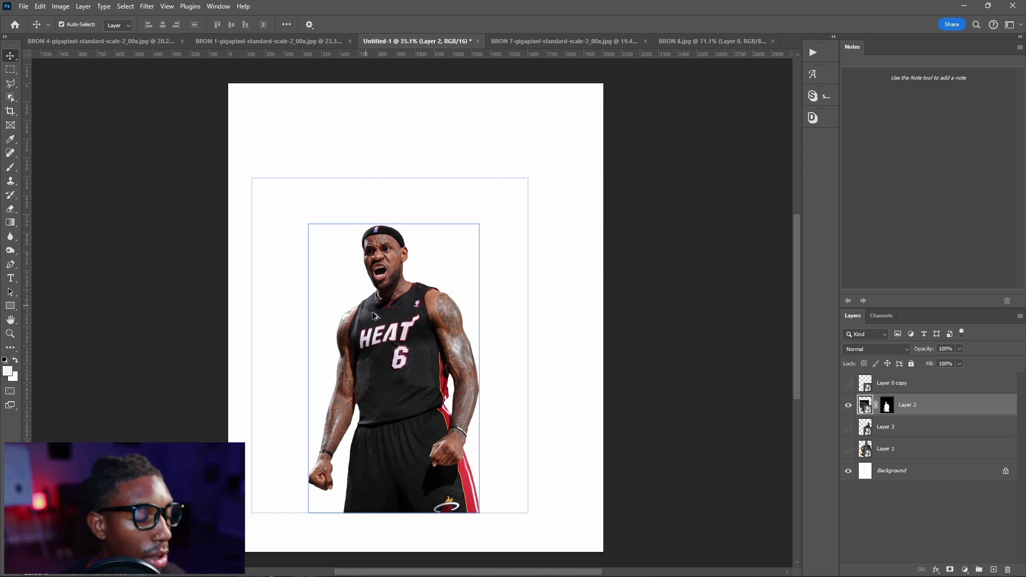
scroll(396, 164, "up", 2)
scroll(396, 165, "up", 2)
scroll(406, 204, "down", 4)
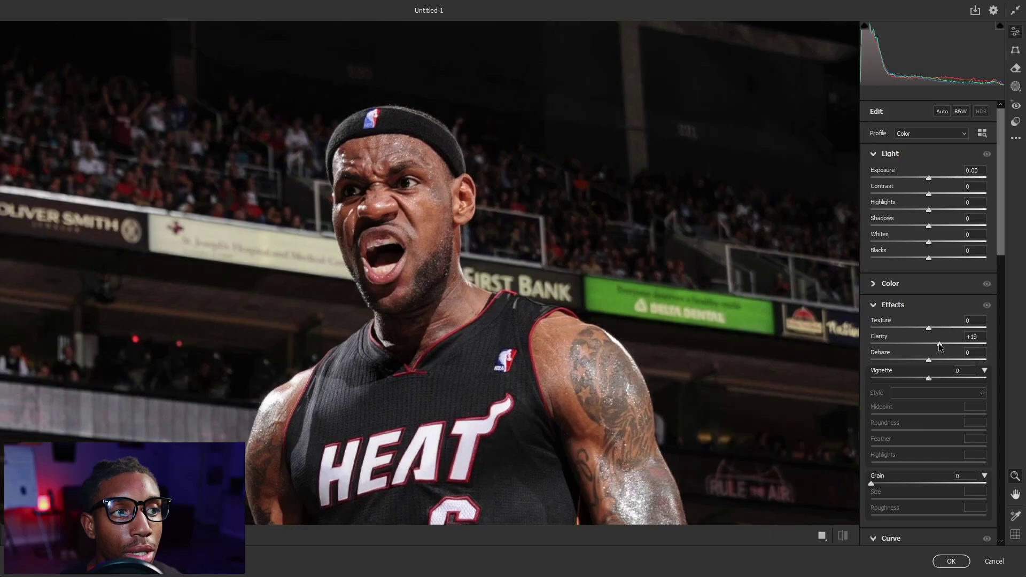
In the Camera Raw filter on the Heat player, set Texture +21, Clarity +20, Dehaze +11 and Contrast +12.
left_click_drag(938, 343, 931, 342)
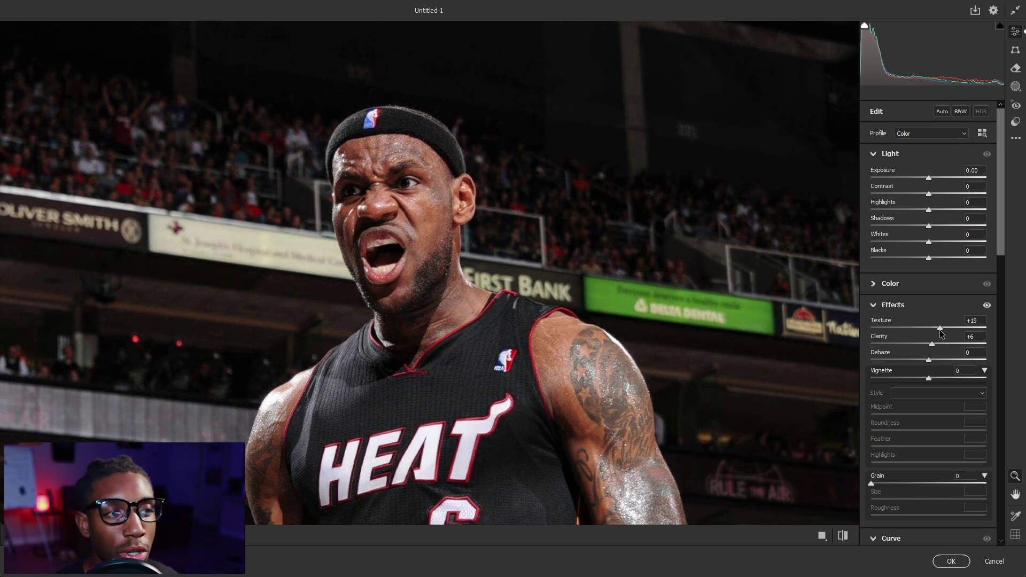
left_click_drag(941, 329, 917, 384)
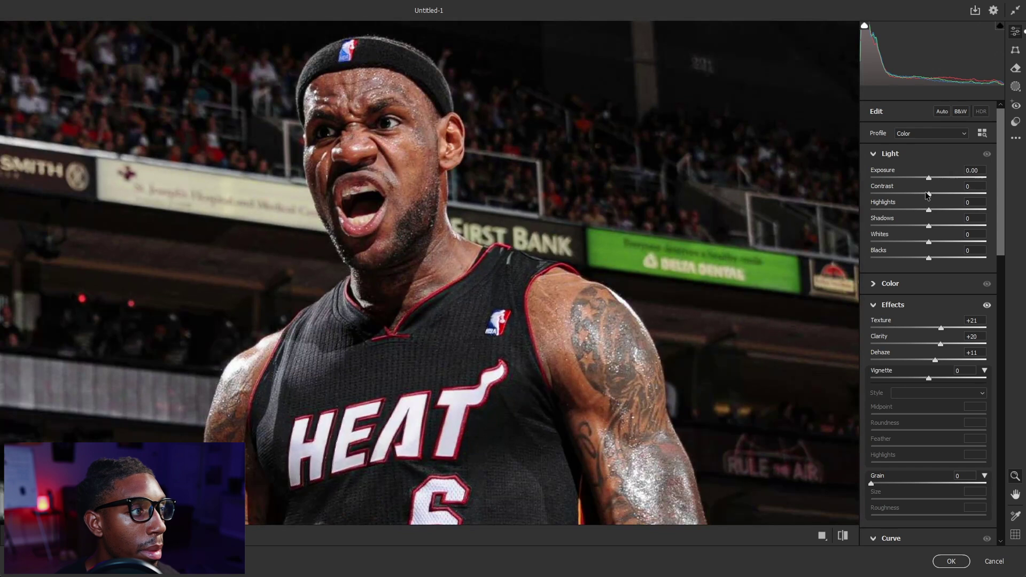
mouse_move(927, 195)
left_mouse_down()
mouse_move(946, 197)
mouse_move(934, 198)
left_mouse_up()
Adjust the Camera Raw tone curve to Lights +9 and Shadows -20, and apply the filter to the Heat player.
scroll(935, 235, "down", 5)
left_click_drag(893, 472, 892, 475)
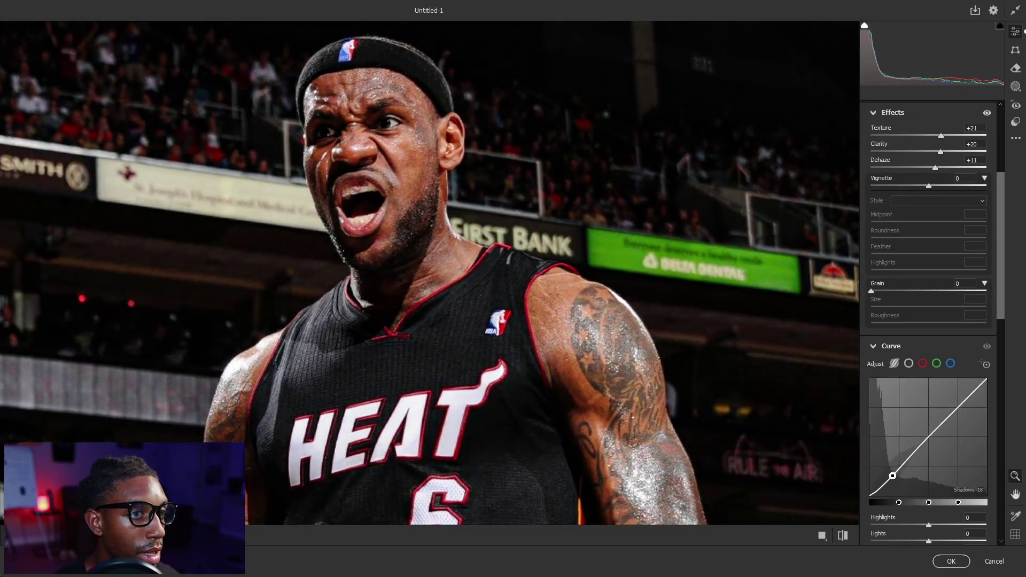
mouse_move(958, 406)
left_mouse_down()
mouse_move(960, 395)
mouse_move(958, 407)
left_mouse_up()
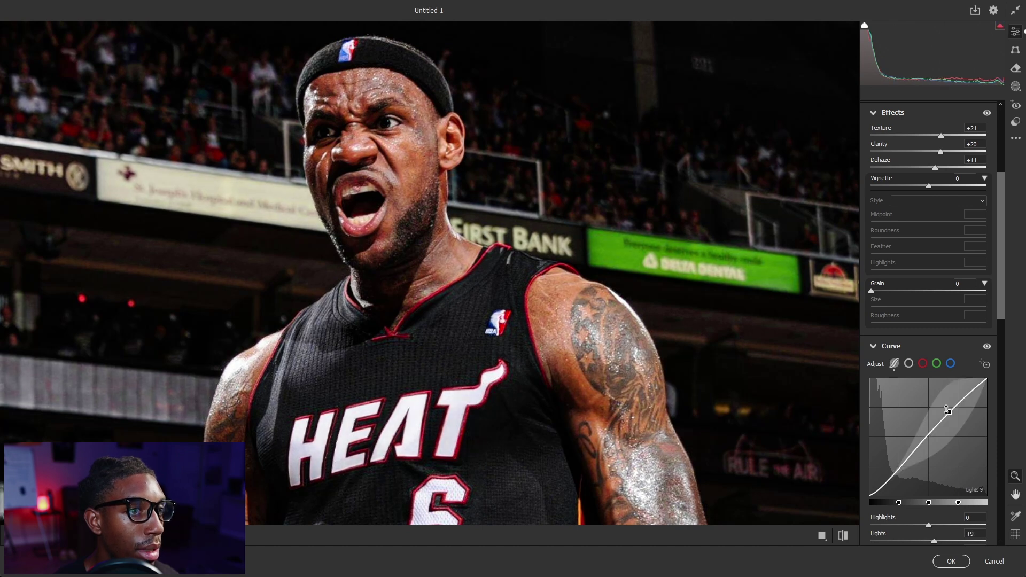
scroll(939, 400, "down", 3)
left_click(952, 561)
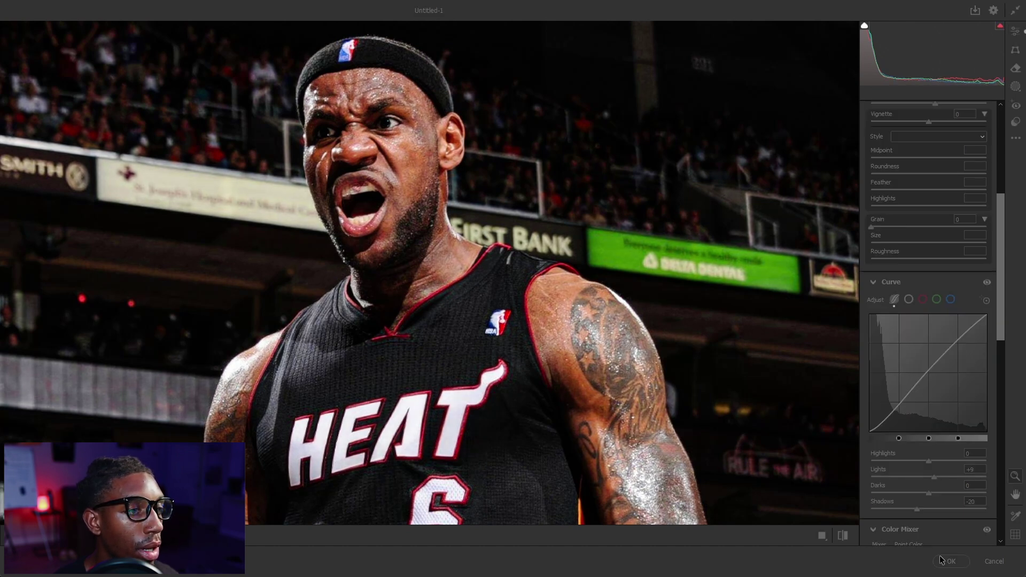
Check the filtered Heat player's face, then copy his Camera Raw settings and apply them to the Cavs player's layer.
scroll(480, 168, "up", 1)
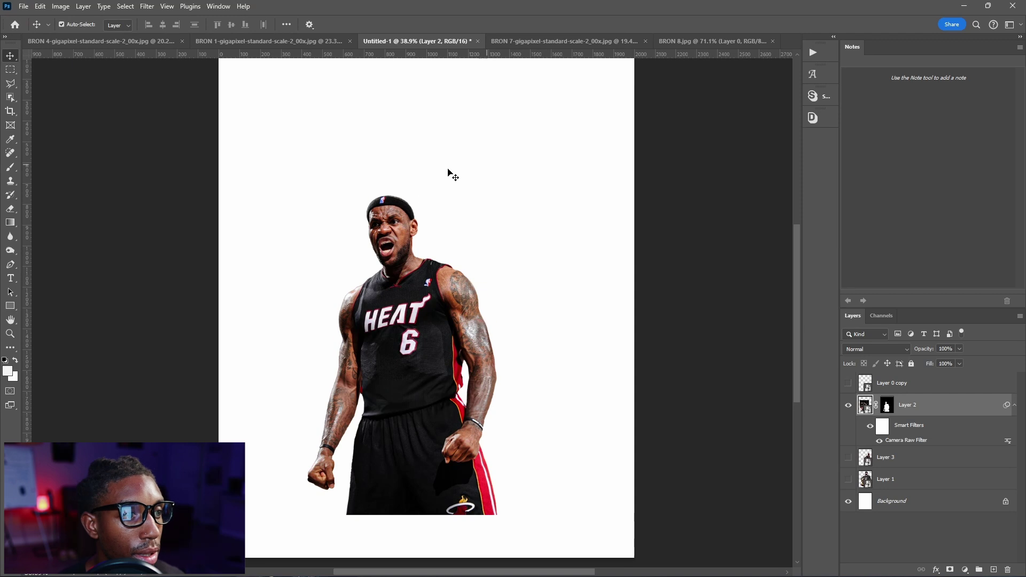
scroll(393, 195, "up", 5)
scroll(386, 229, "up", 6)
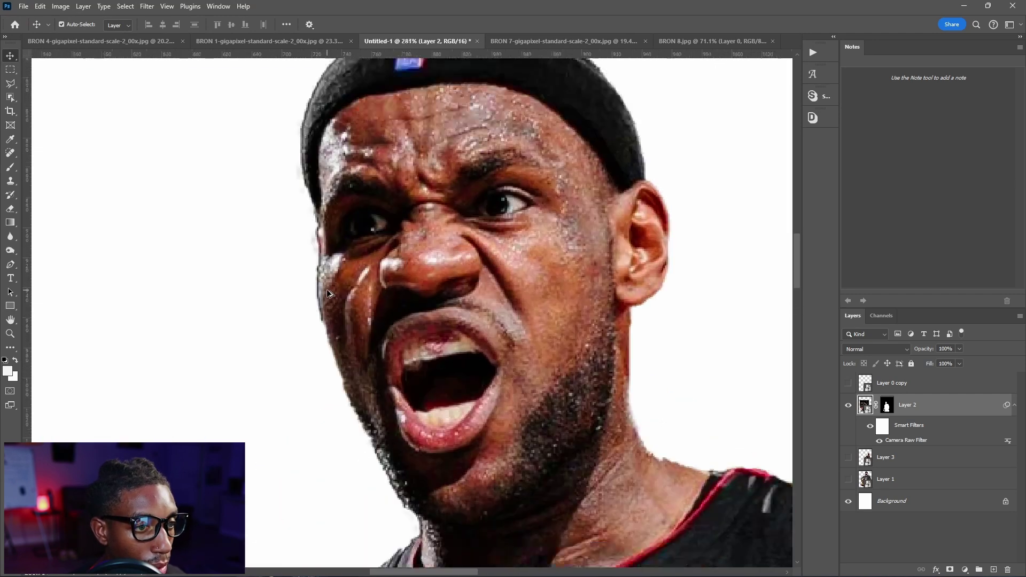
scroll(367, 272, "down", 8)
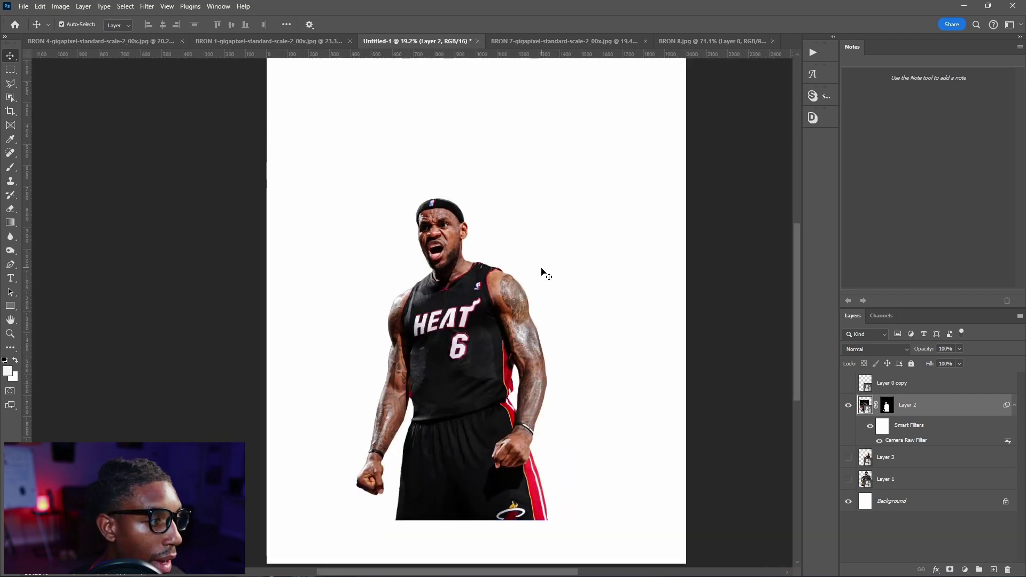
left_click(848, 458)
left_click(874, 451)
left_click(895, 440)
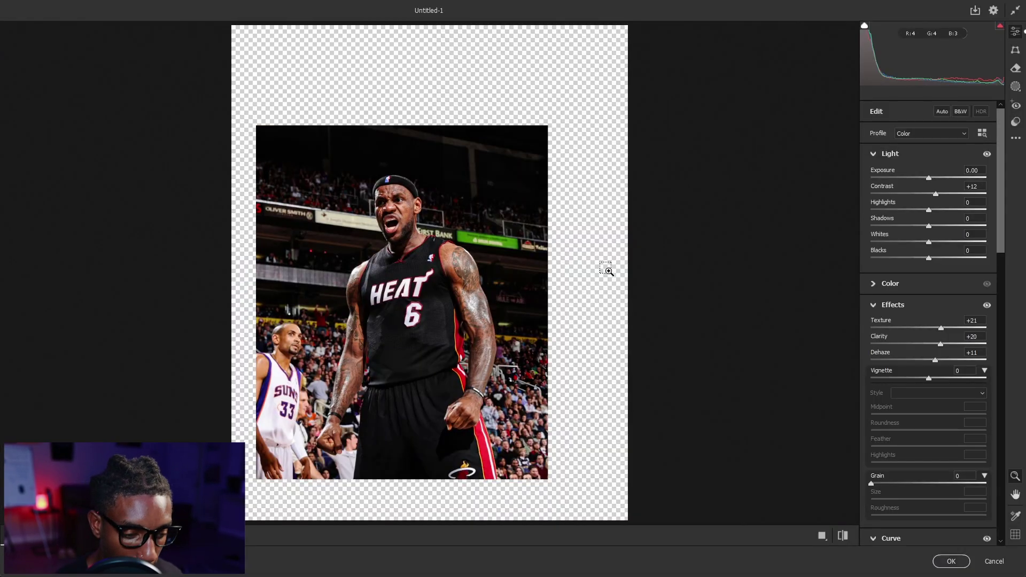
left_click(951, 561)
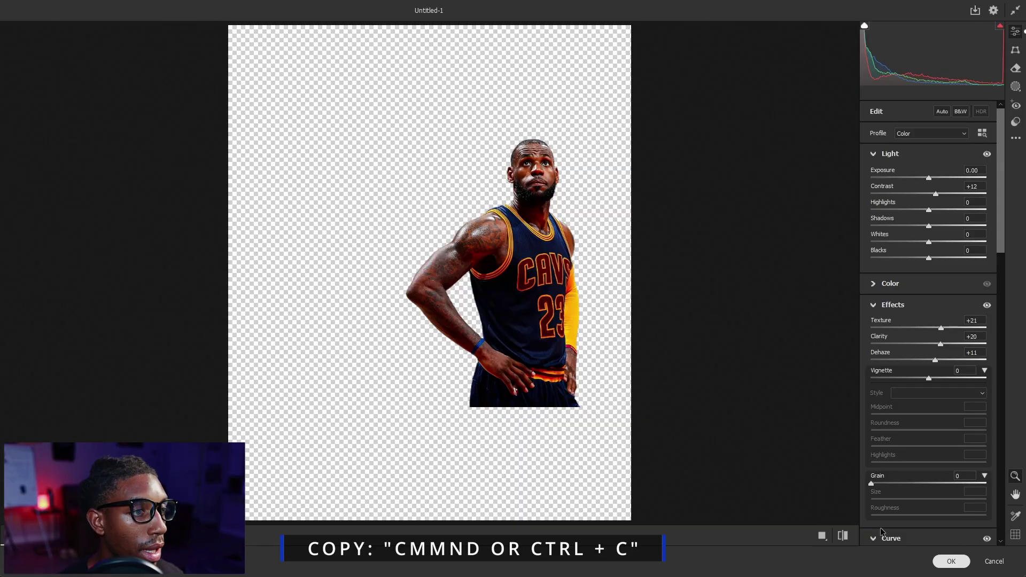
left_click(951, 561)
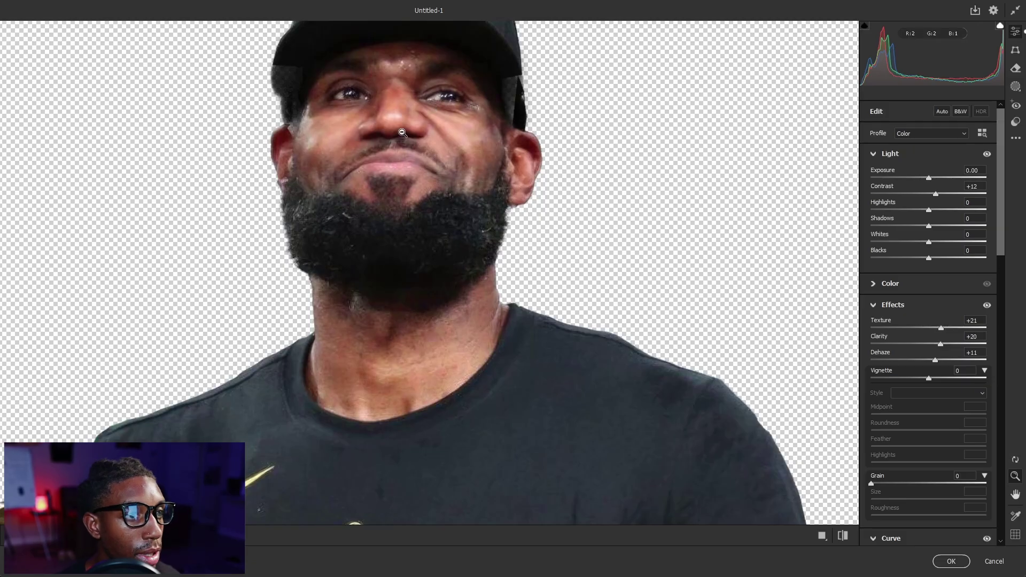
In the Camera Raw filter on the Champions-shirt player, set the Detail Sharpening to 70.
key("p")
scroll(961, 423, "down", 2)
scroll(823, 454, "down", 4)
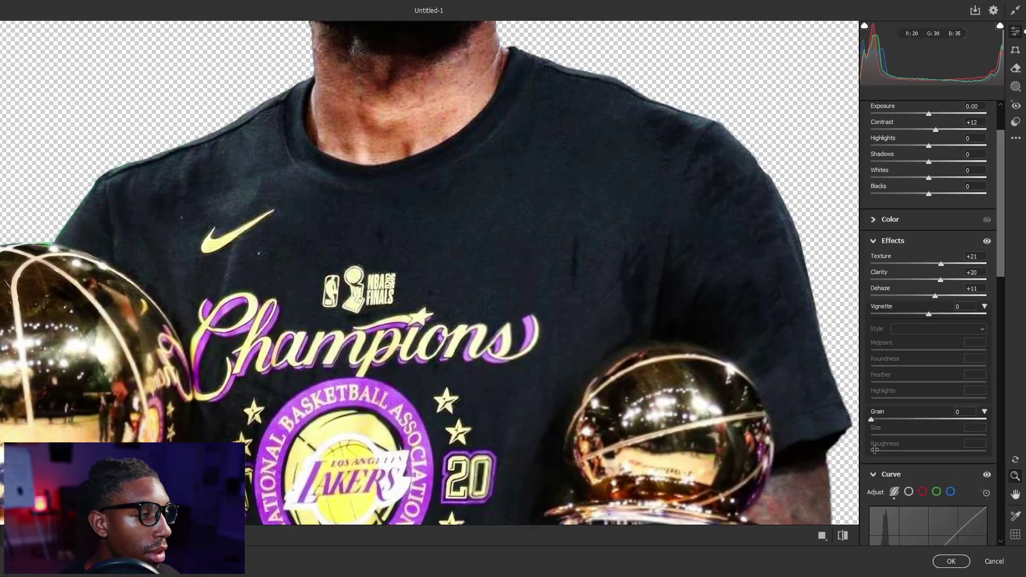
scroll(912, 431, "down", 6)
left_click(597, 273)
scroll(779, 298, "down", 1)
scroll(897, 413, "down", 5)
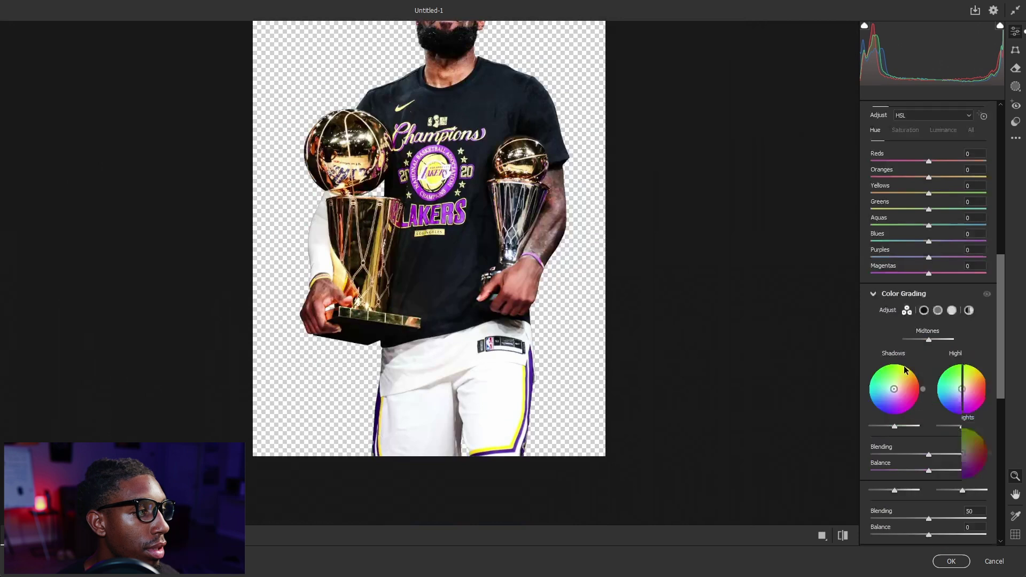
left_click_drag(899, 515, 925, 516)
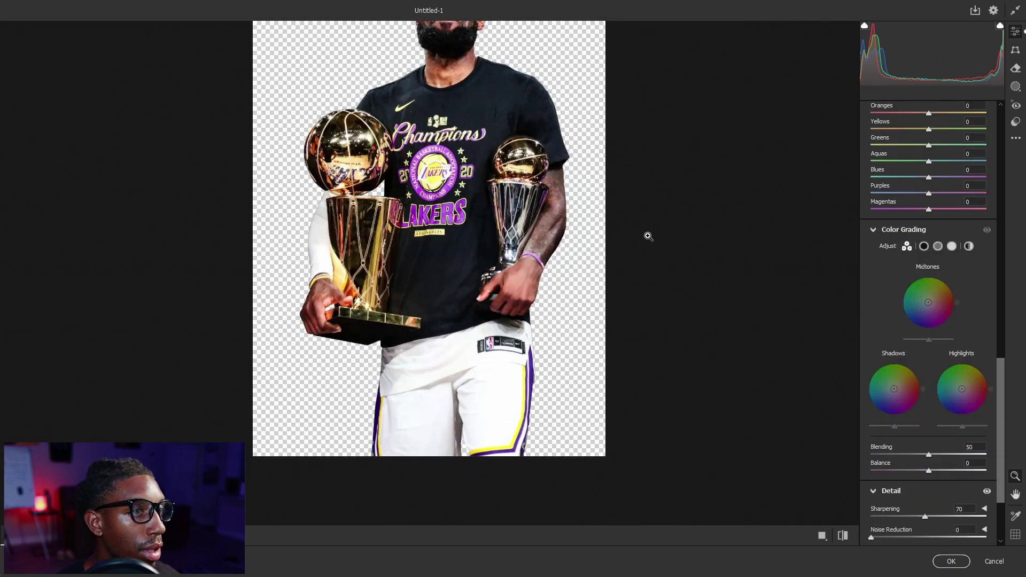
Adjust the Oranges saturation in the Color Mixer for the Champions-shirt player and apply the Camera Raw filter.
left_click(498, 110)
scroll(496, 107, "up", 3)
scroll(467, 64, "down", 6)
scroll(476, 30, "up", 5)
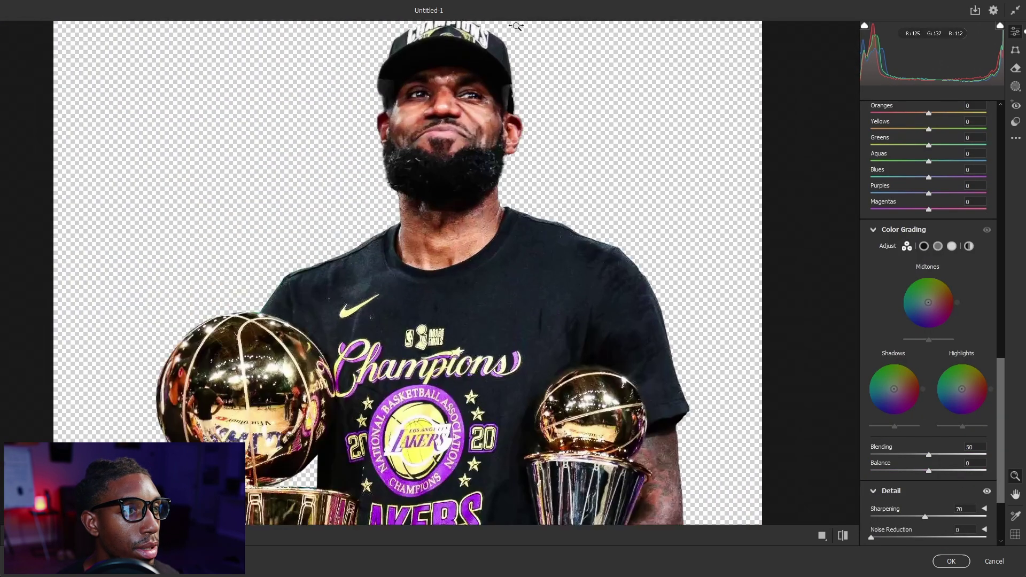
scroll(924, 374, "up", 7)
left_click_drag(929, 484, 943, 485)
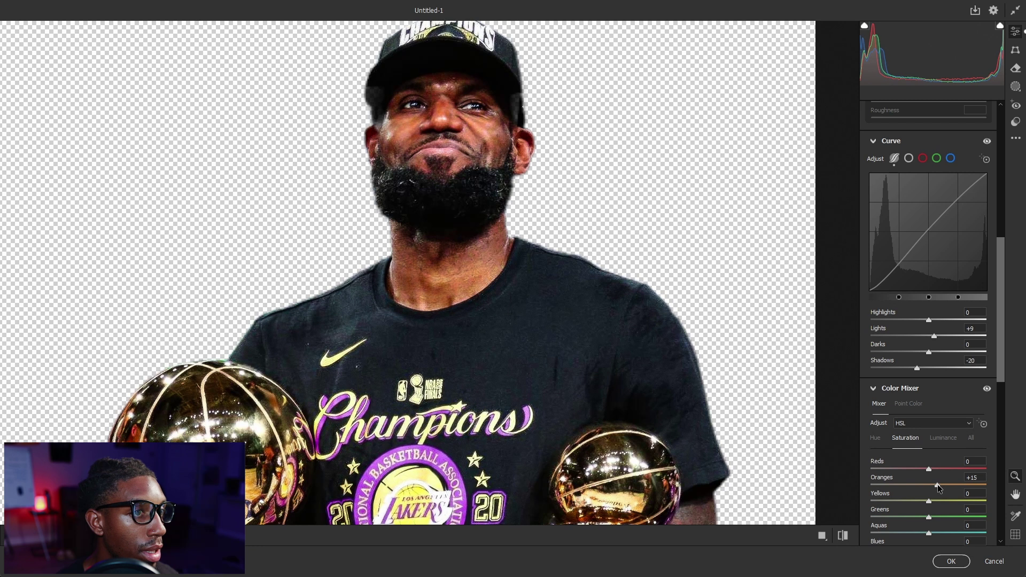
left_click_drag(918, 484, 923, 484)
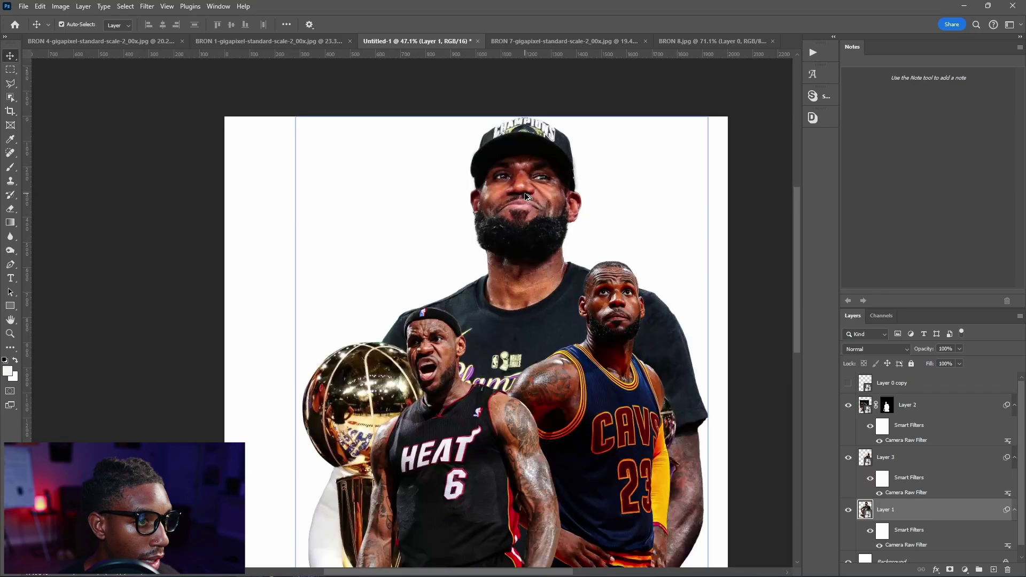
Show the red Cleveland player's layer and apply the same Camera Raw filter settings to it.
scroll(537, 208, "down", 3)
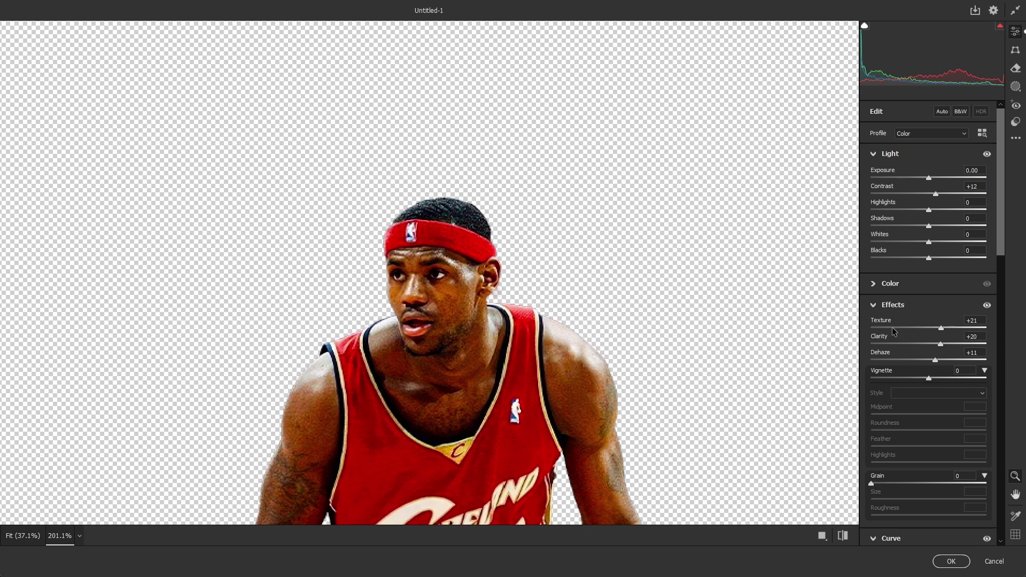
left_click_drag(929, 360, 925, 360)
key("ctrl+0")
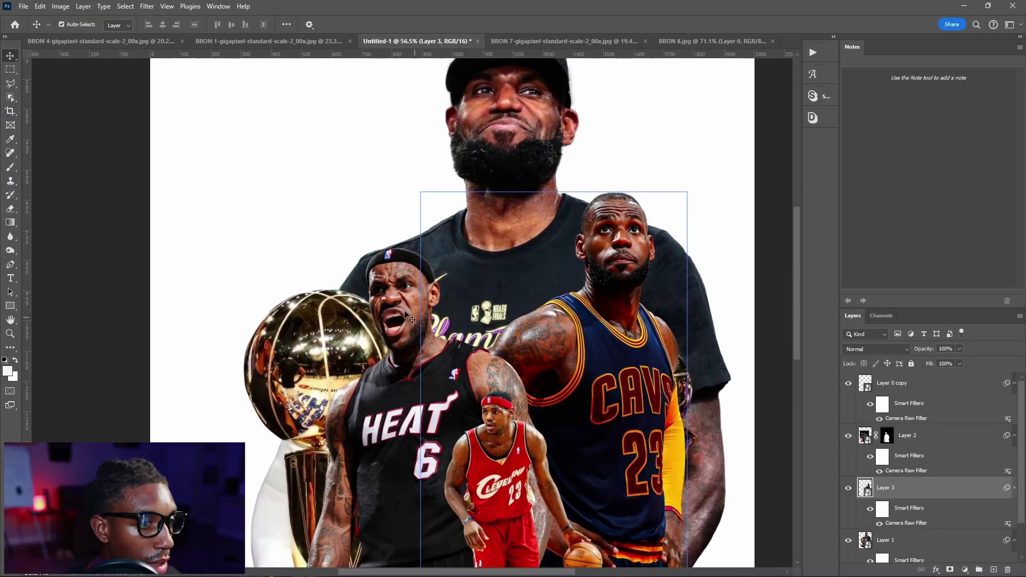
Identify the navy-jersey Cavs player's layer by toggling its visibility and rename it CAVS.
left_click(409, 319)
scroll(406, 318, "up", 3)
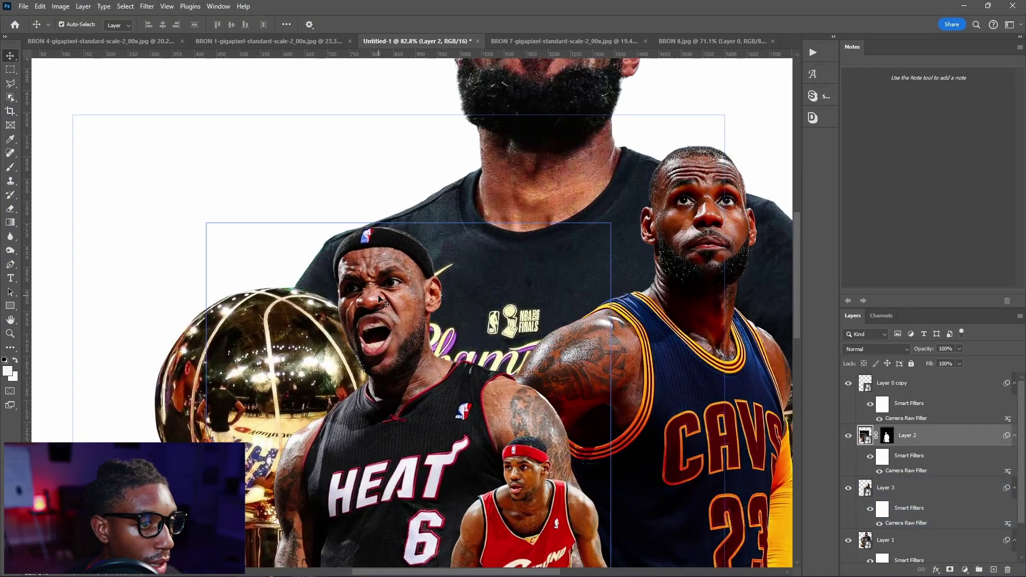
scroll(468, 288, "down", 3)
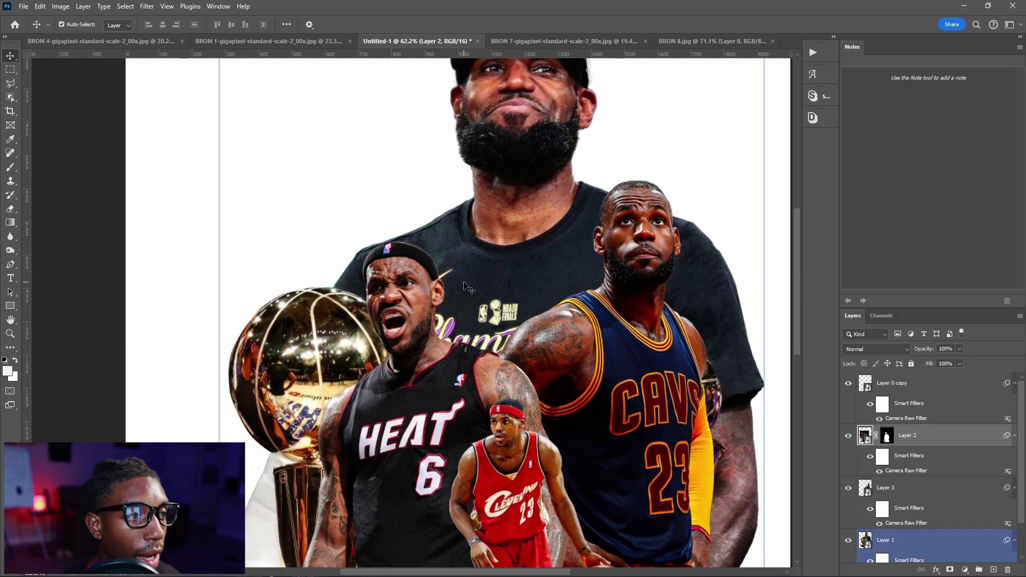
scroll(466, 279, "down", 2)
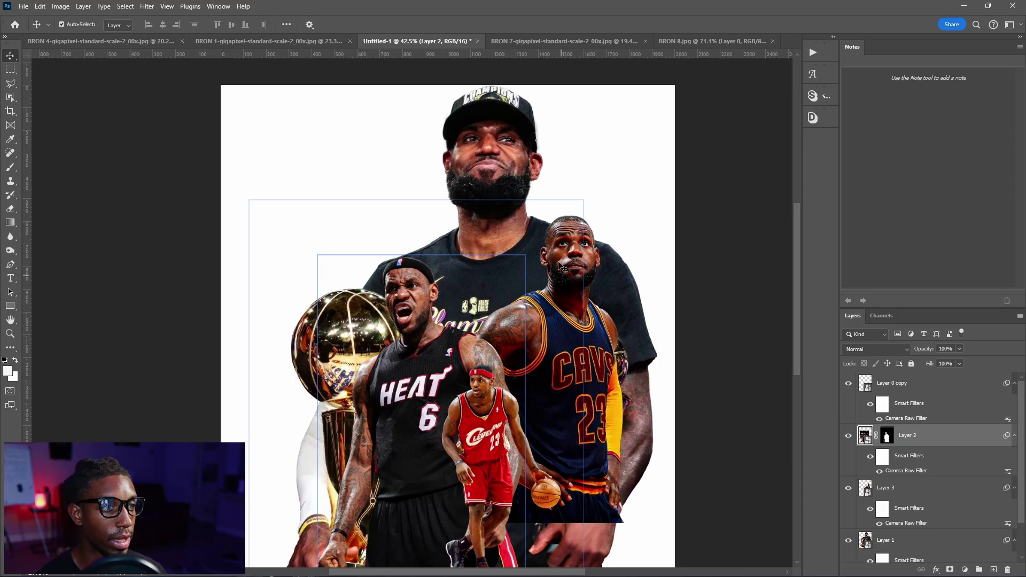
left_click_drag(887, 487, 844, 494)
left_click(848, 487)
left_click(848, 488)
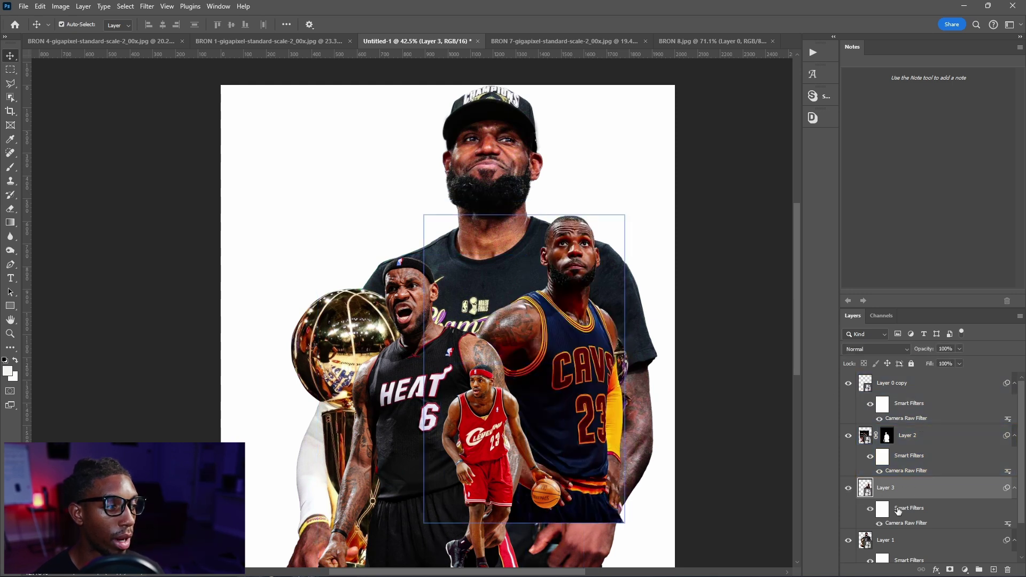
double_click(885, 488)
type("CAVS")
key("Return")
Add a Selective Color adjustment layer above the CAVS layer and clip it to that layer.
left_click(965, 569)
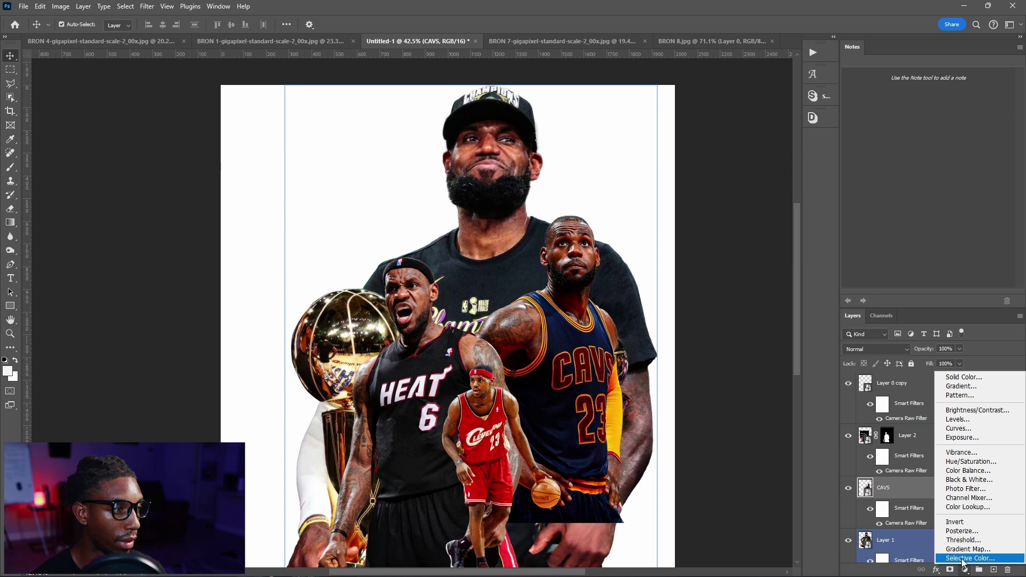
left_click(970, 558)
left_click(937, 498, "alt")
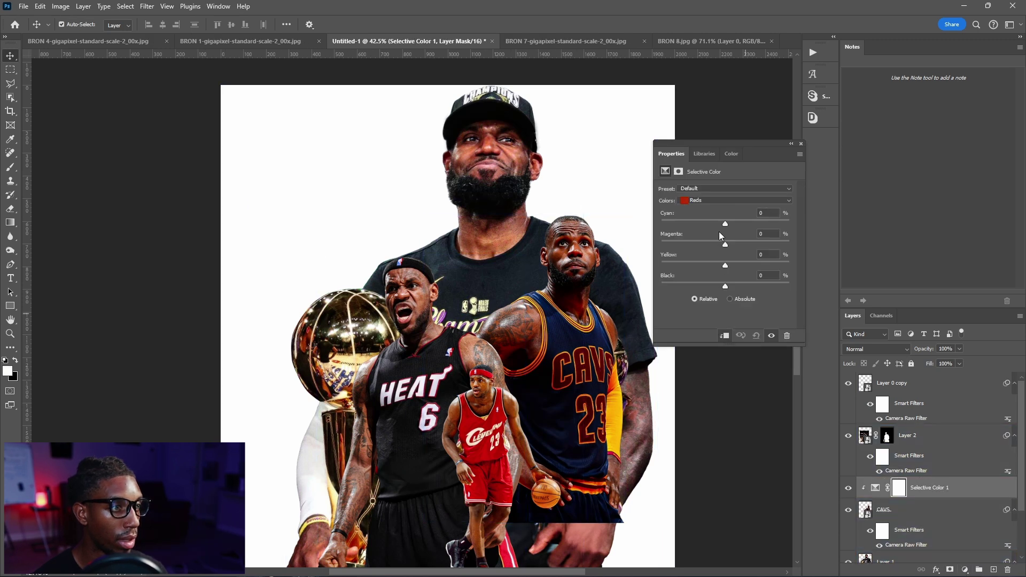
Set the Selective Color Reds to Cyan -22%, Magenta -17% and Yellow -12%, and compare the player with and without it.
left_click_drag(710, 222, 724, 248)
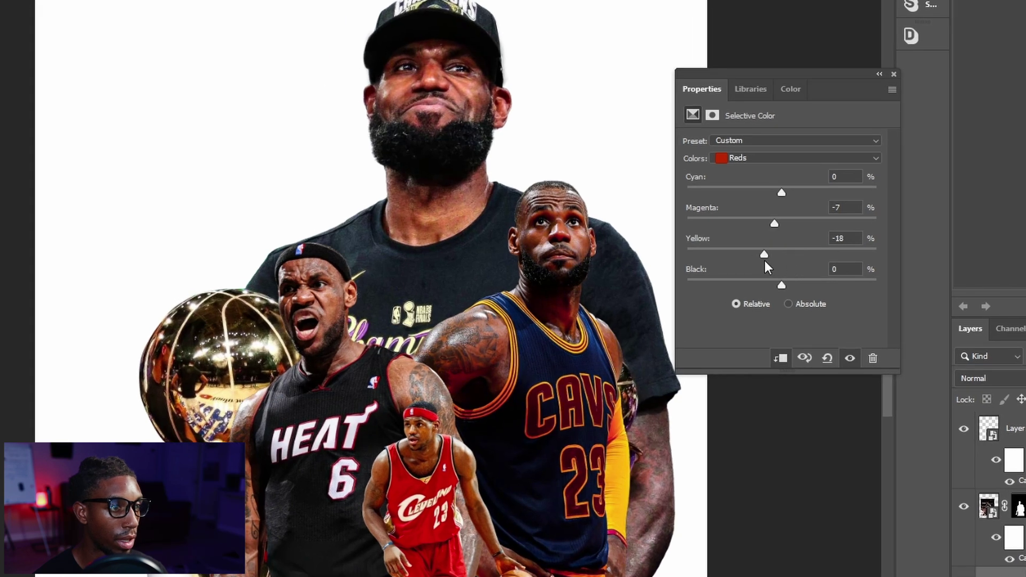
left_click_drag(768, 261, 783, 261)
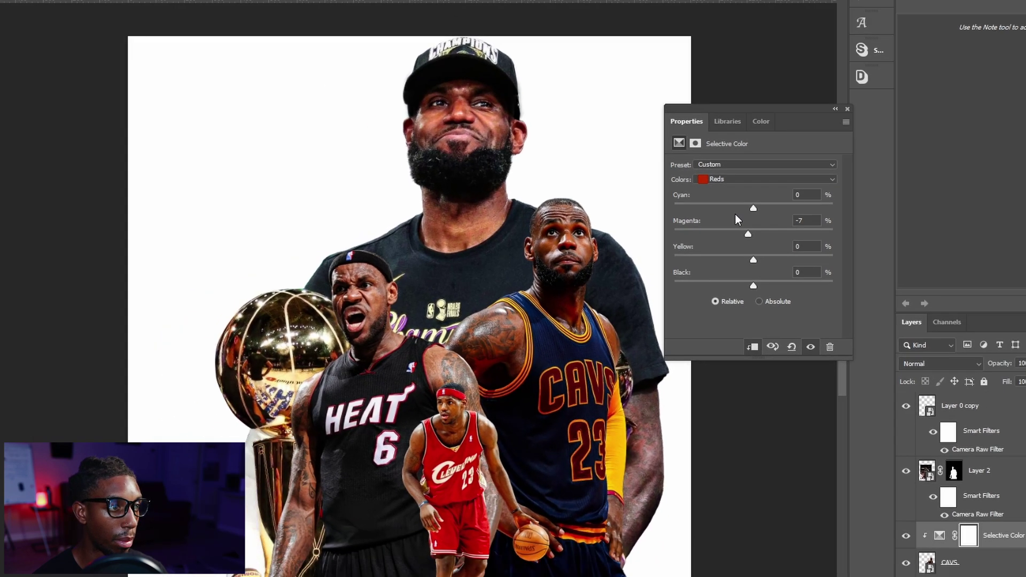
left_click_drag(780, 194, 757, 194)
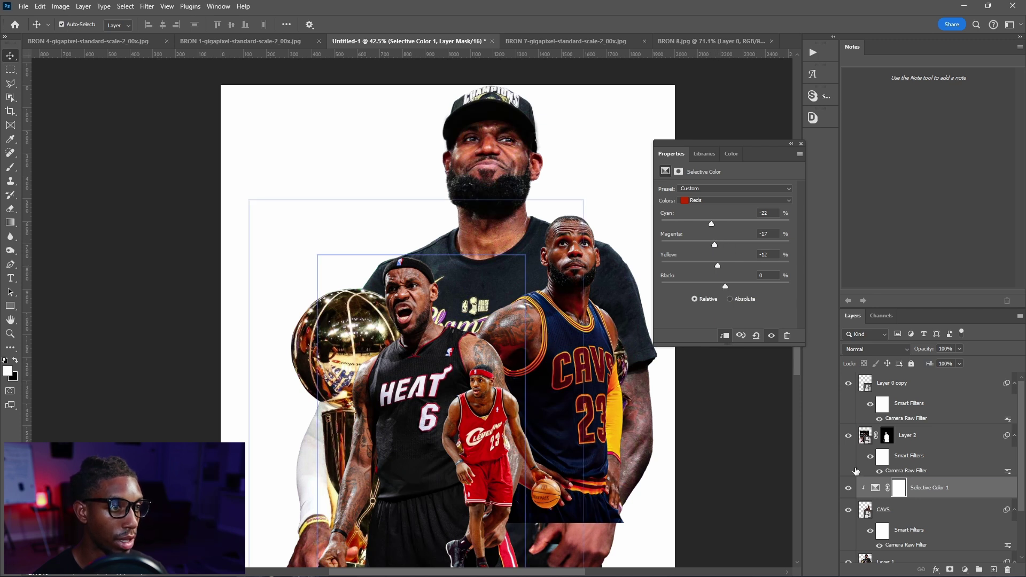
left_click(848, 491)
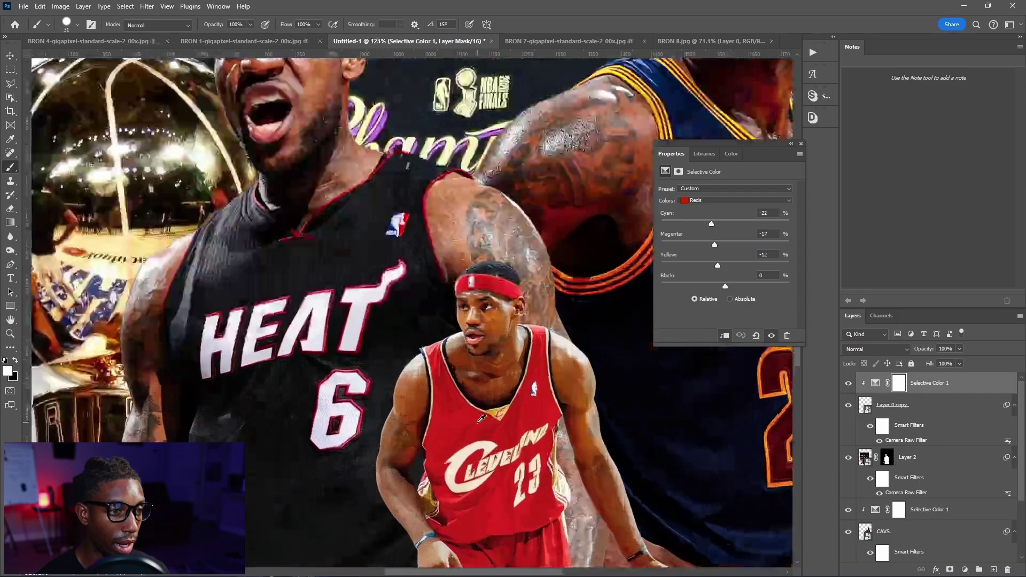
Paint black on the red Cleveland player's Selective Color mask over his jersey and shorts to exclude them from the adjustment.
mouse_move(478, 422)
left_mouse_down()
mouse_move(499, 427)
mouse_move(475, 439)
mouse_move(451, 415)
left_mouse_up()
left_click_drag(511, 485, 538, 413)
left_click_drag(521, 529, 478, 527)
scroll(475, 481, "down", 3)
left_click_drag(466, 427, 494, 440)
mouse_move(488, 497)
left_mouse_down()
mouse_move(538, 543)
mouse_move(545, 489)
left_mouse_up()
scroll(498, 374, "down", 5)
mouse_move(488, 380)
left_mouse_down()
mouse_move(518, 410)
mouse_move(563, 410)
left_mouse_up()
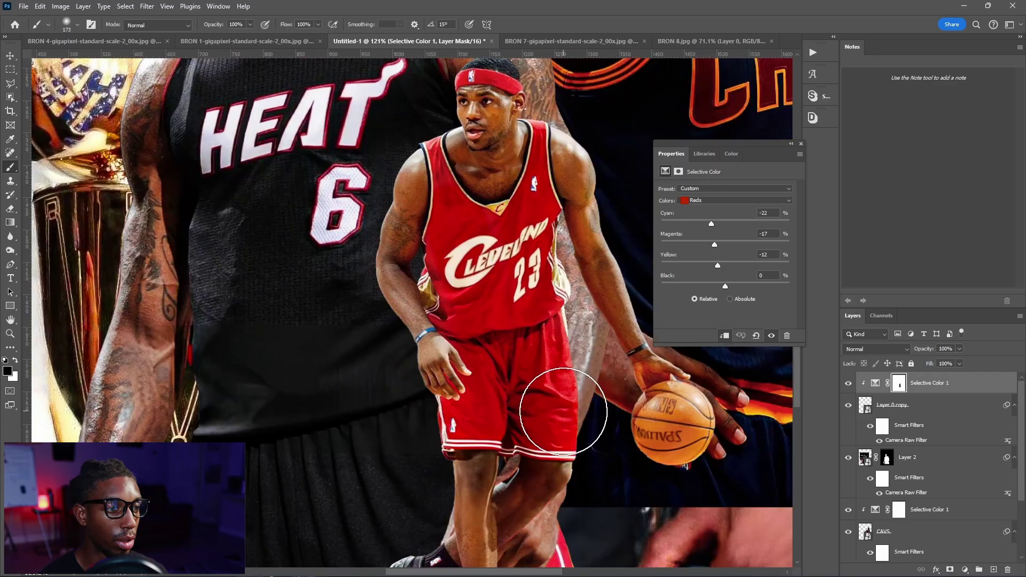
Set the Reds' Magenta to -12% for the red Cleveland player and touch up the mask over his jersey.
key("ctrl+0")
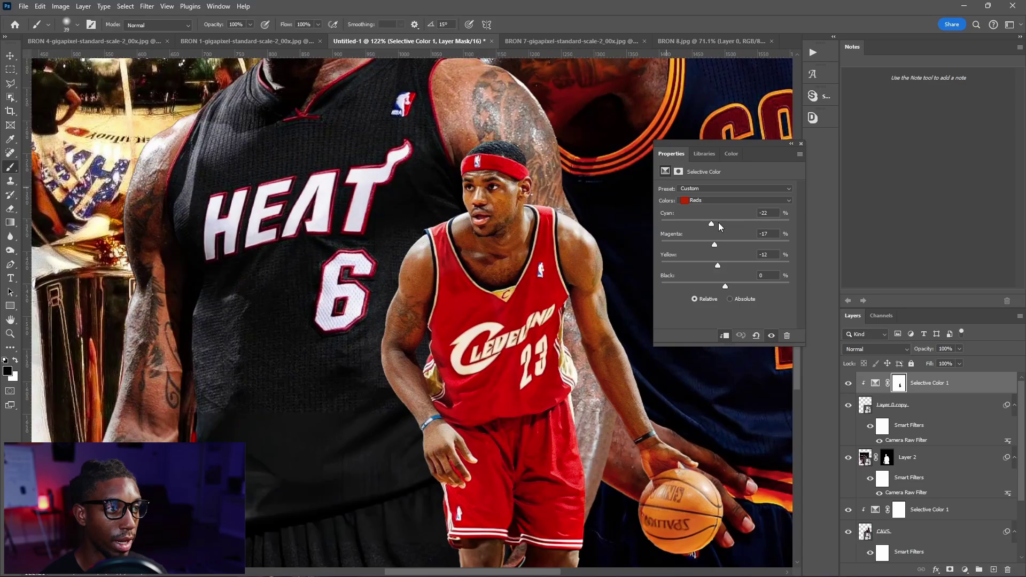
mouse_move(707, 220)
left_mouse_down()
mouse_move(732, 220)
mouse_move(711, 220)
mouse_move(699, 245)
mouse_move(717, 245)
left_mouse_up()
left_click_drag(468, 311, 480, 310)
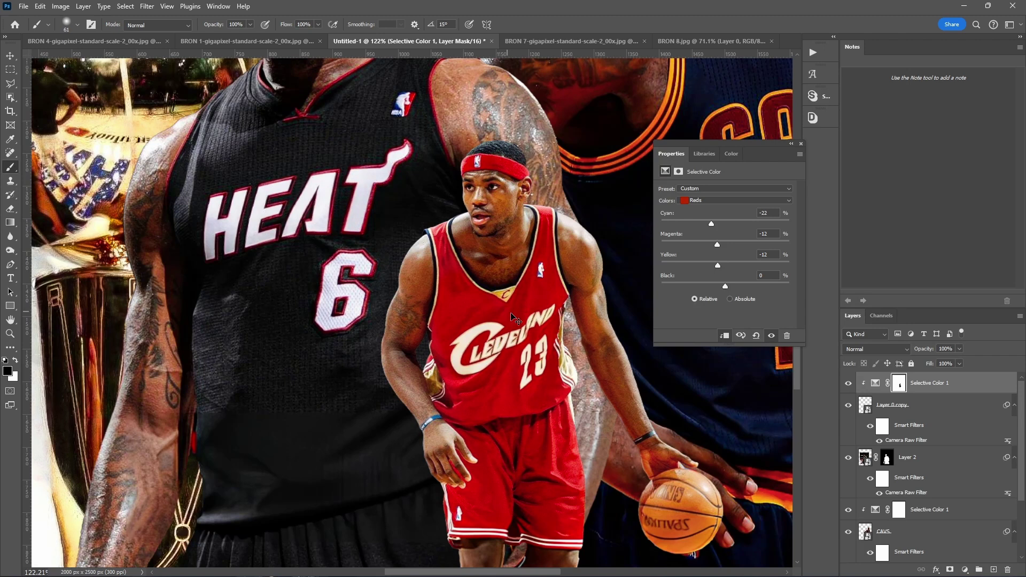
Add a Curves adjustment for the red Cleveland player and place it above his Selective Color layer, clipped to him.
left_click(908, 405)
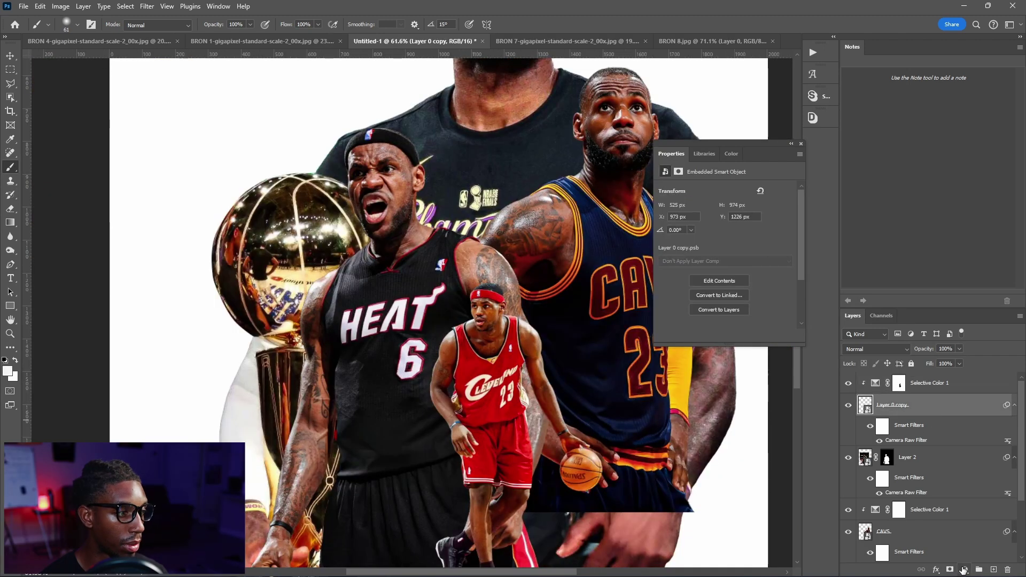
left_click(965, 569)
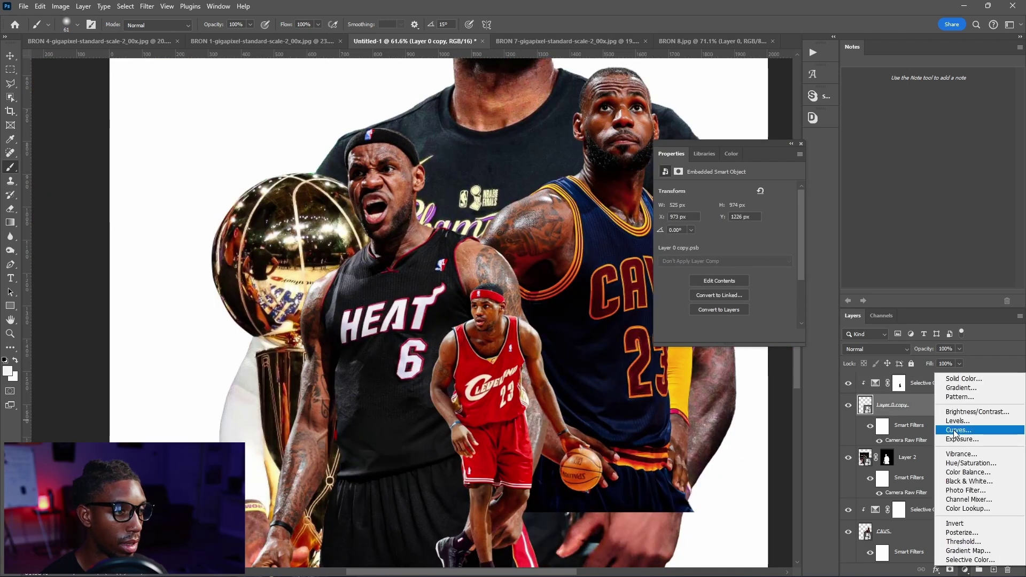
left_click(954, 430)
left_click_drag(929, 409, 931, 377)
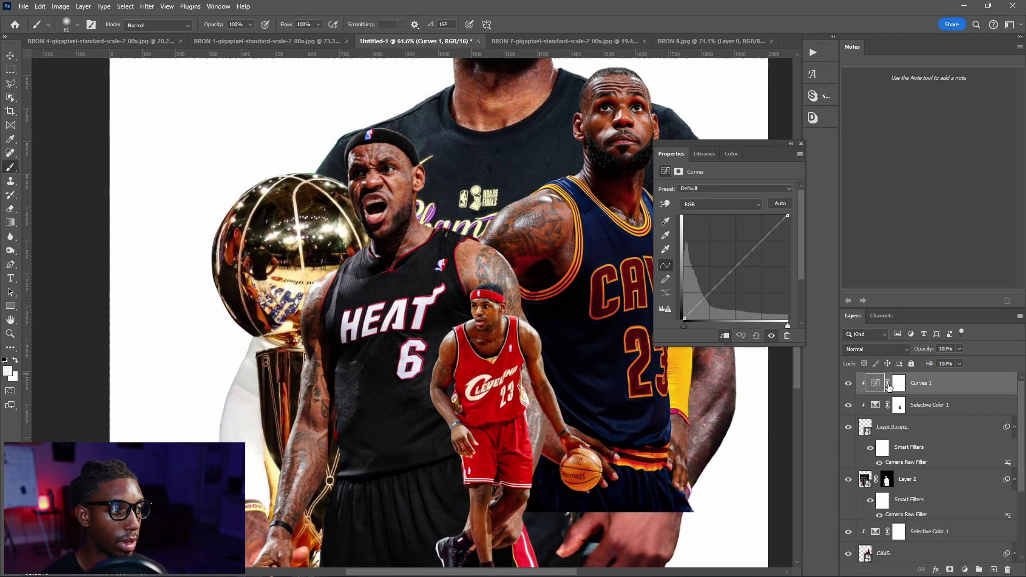
Release the Curves layer's clipping mask and clip it again to the red Cleveland player.
right_click(928, 382)
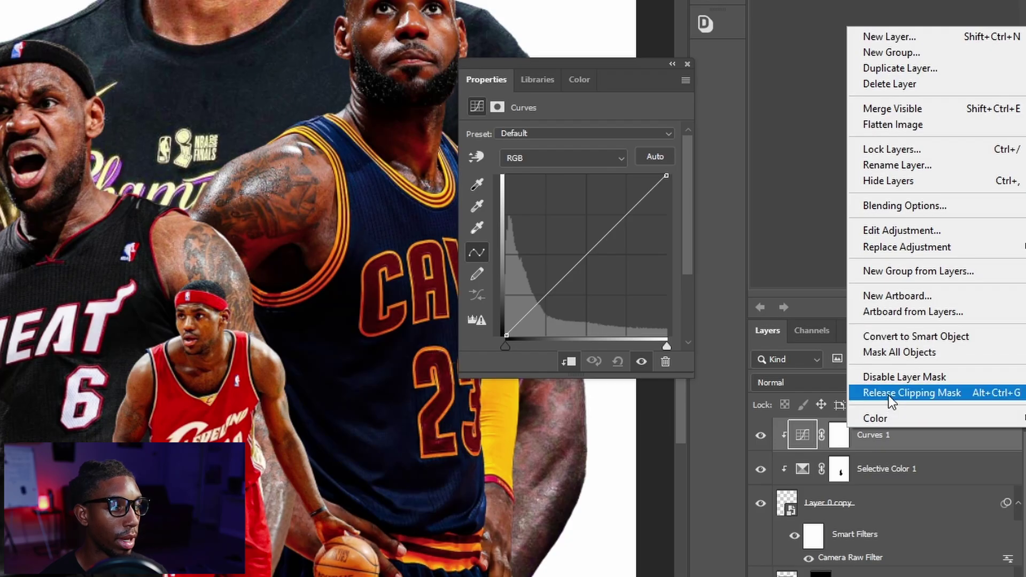
left_click(945, 356)
right_click(932, 383)
left_click(935, 358)
Add anchor points at the quarter, middle and three-quarter positions along the diagonal of the RGB curve.
left_click_drag(705, 297, 706, 292)
key("ctrl+z")
left_click(709, 294)
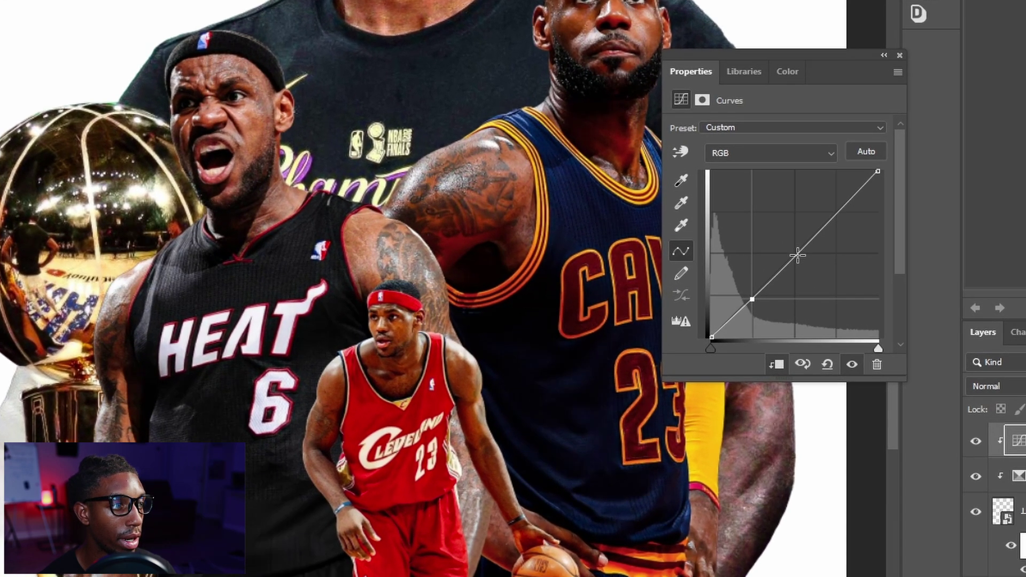
left_click(736, 268)
left_click_drag(840, 211, 837, 210)
key("ctrl+z")
left_click(838, 213)
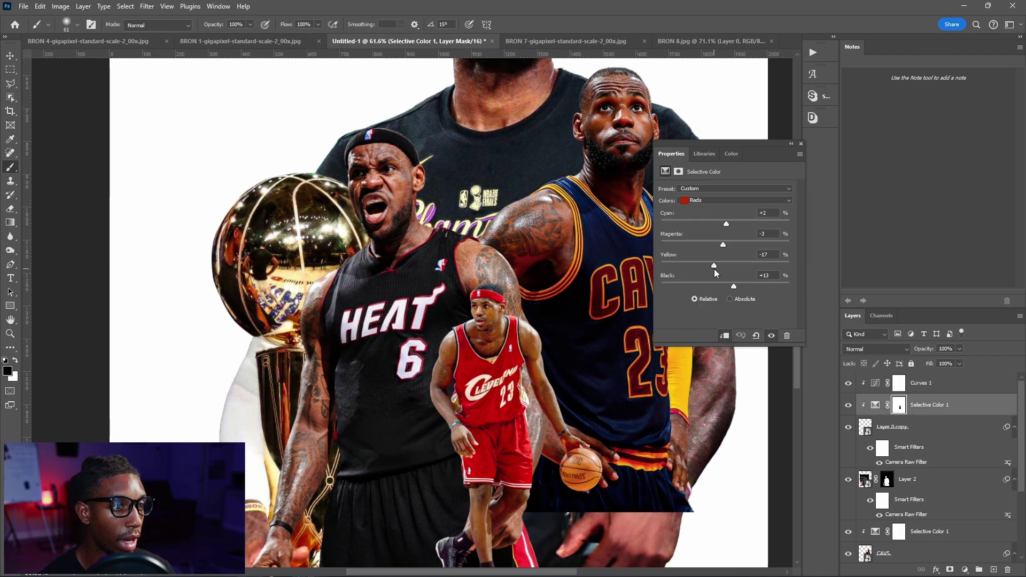
Set the red Cleveland player's Selective Color Reds to Cyan -17%, Magenta -4%, Yellow -17% and Black +13%.
left_click_drag(712, 247, 728, 253)
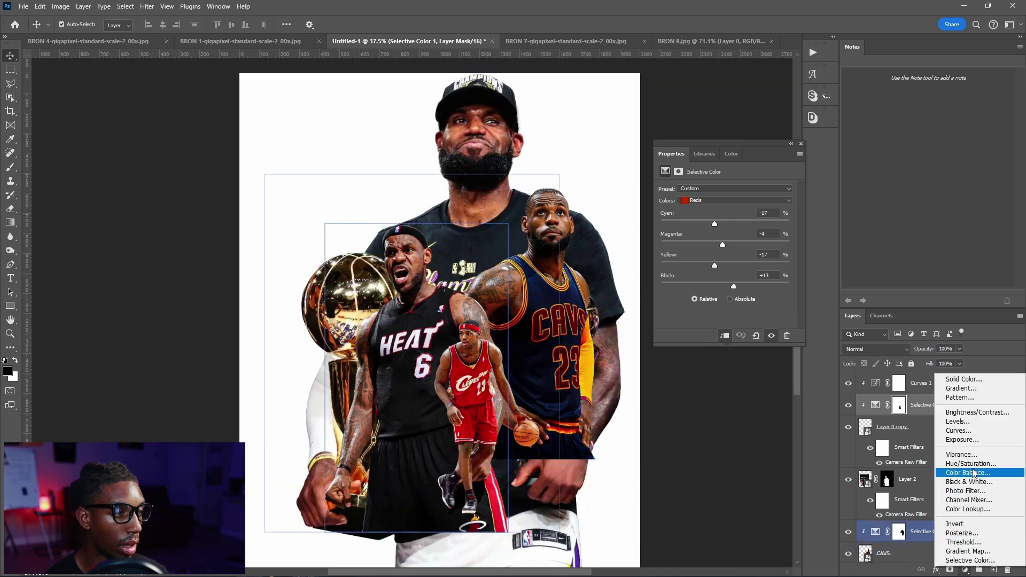
Add a clipped Hue/Saturation adjustment for the red Cleveland player with Reds Saturation -16, and invert its mask to black.
left_click(961, 469)
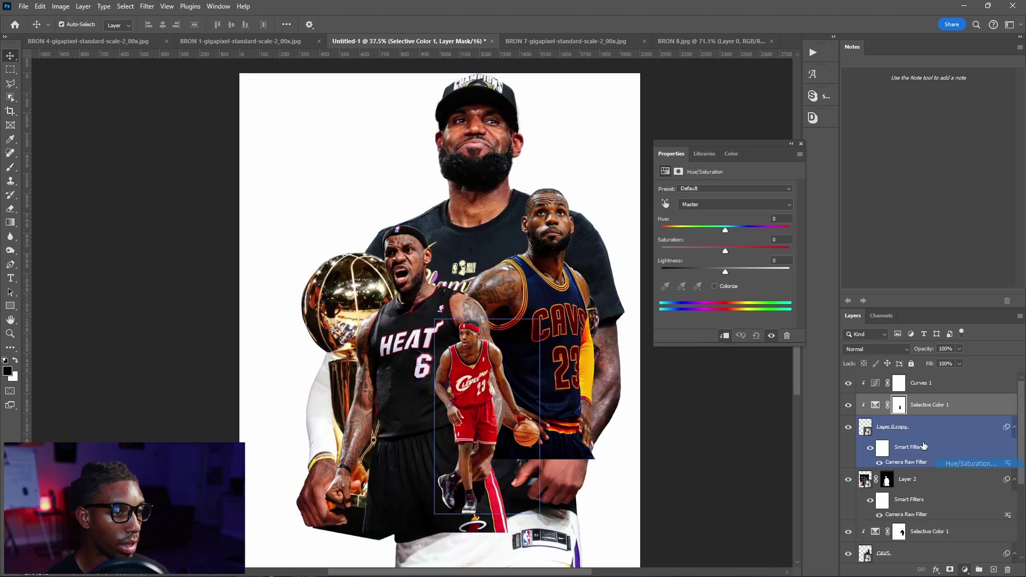
left_click(724, 203)
left_click(700, 225)
mouse_move(725, 249)
left_mouse_down()
mouse_move(697, 248)
mouse_move(714, 254)
mouse_move(719, 230)
mouse_move(730, 235)
left_mouse_up()
key("ctrl+z")
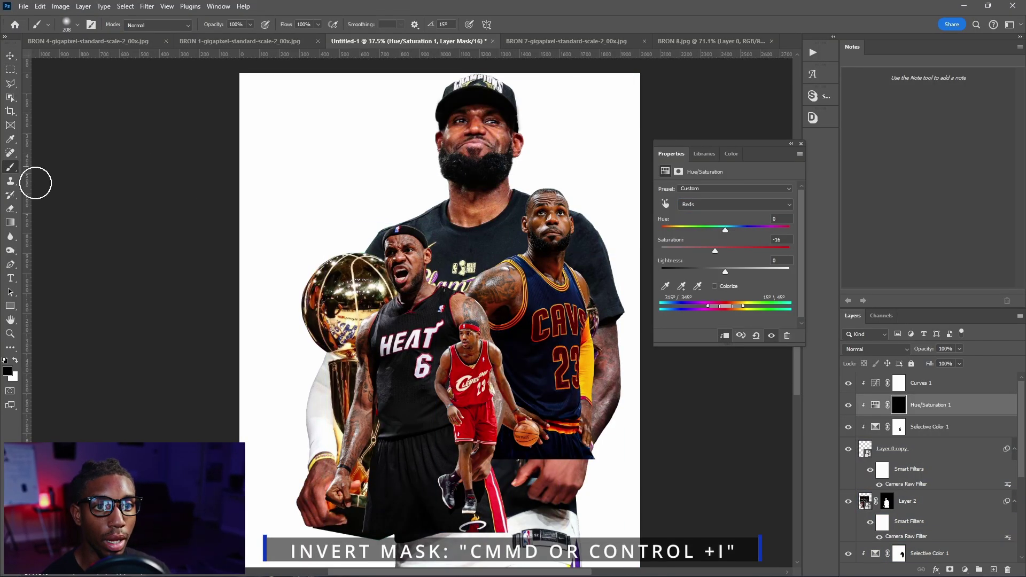
Paint white on the Hue/Saturation mask over the red Cleveland uniform to limit the desaturation to it.
scroll(559, 474, "up", 5)
key("x")
left_click_drag(380, 351, 344, 347)
left_click_drag(356, 231, 349, 222)
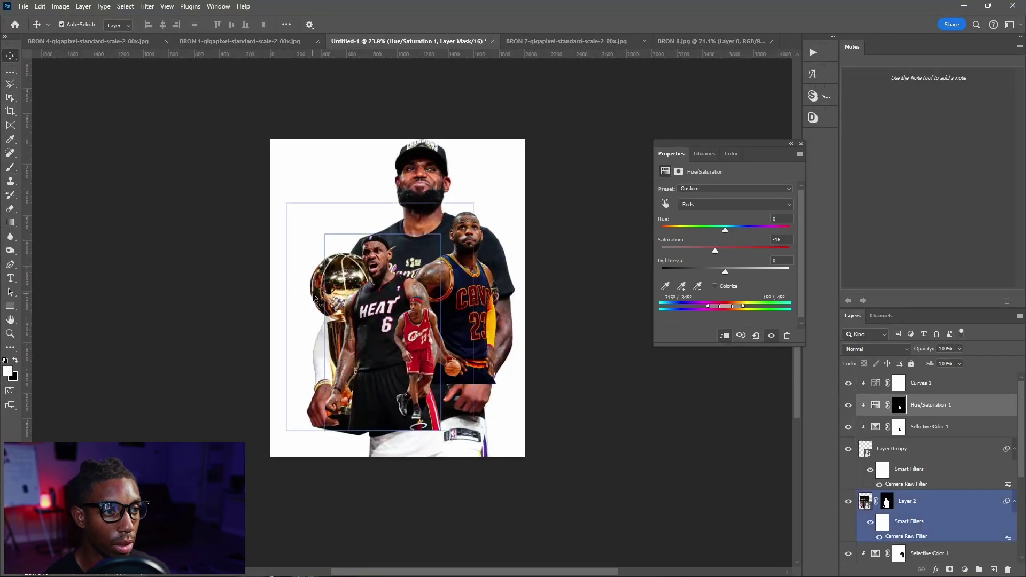
scroll(447, 161, "up", 3)
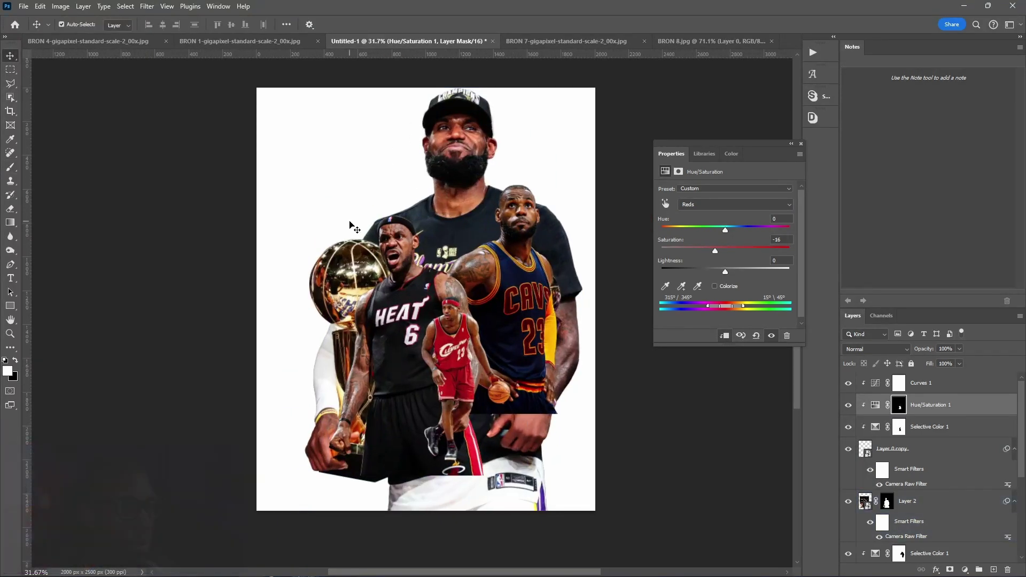
left_click(930, 425)
left_click_drag(702, 246, 715, 249)
scroll(937, 417, "up", 3)
left_click(937, 383)
left_click(940, 406)
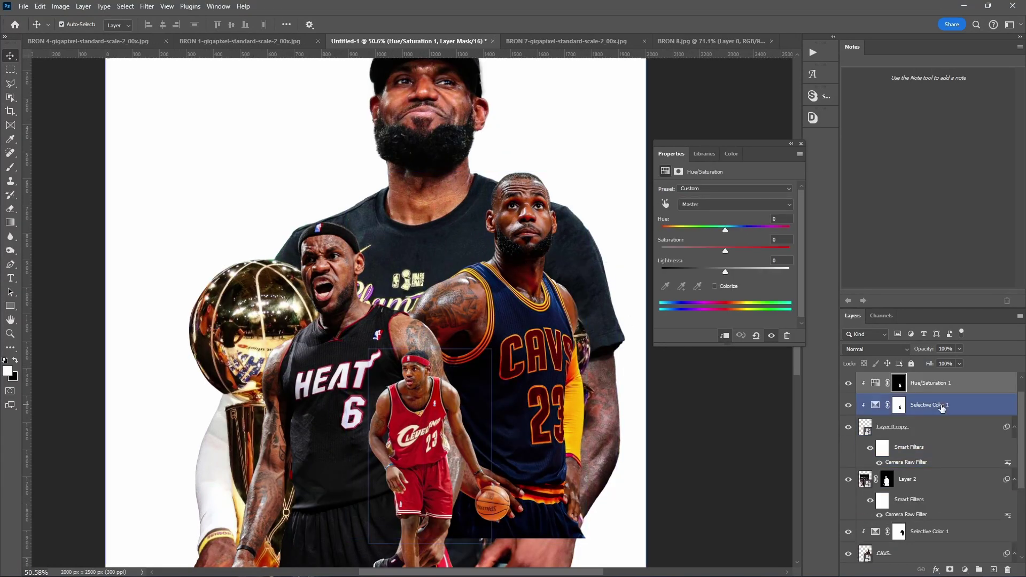
Add a Selective Color adjustment layer above the Heat player's layer and clip it to that layer.
left_click(932, 480)
left_click(964, 570)
left_click(962, 561)
left_click(724, 336)
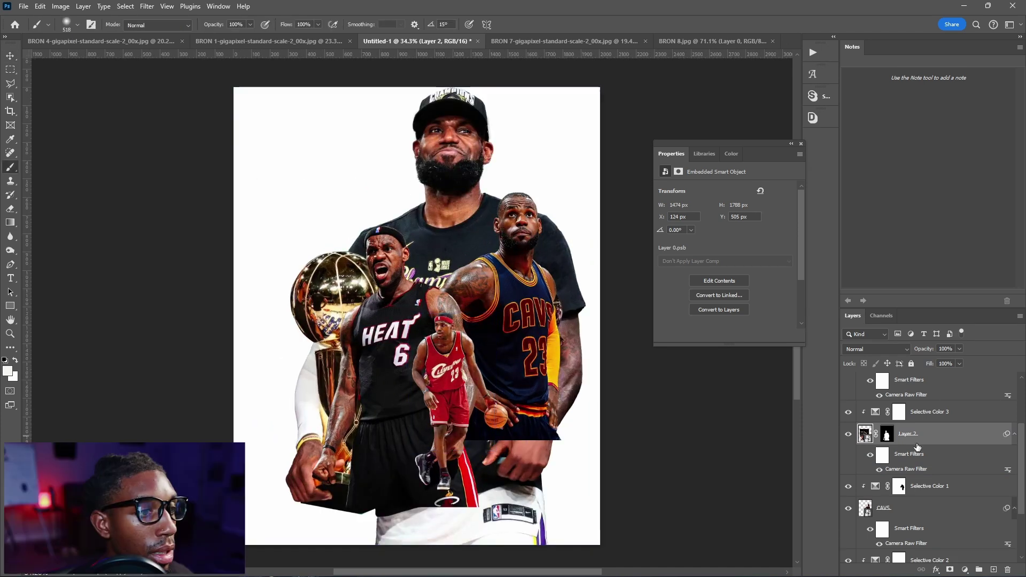
Convert the Heat player's layer to a smart object and add a new layer mask to it.
right_click(908, 437)
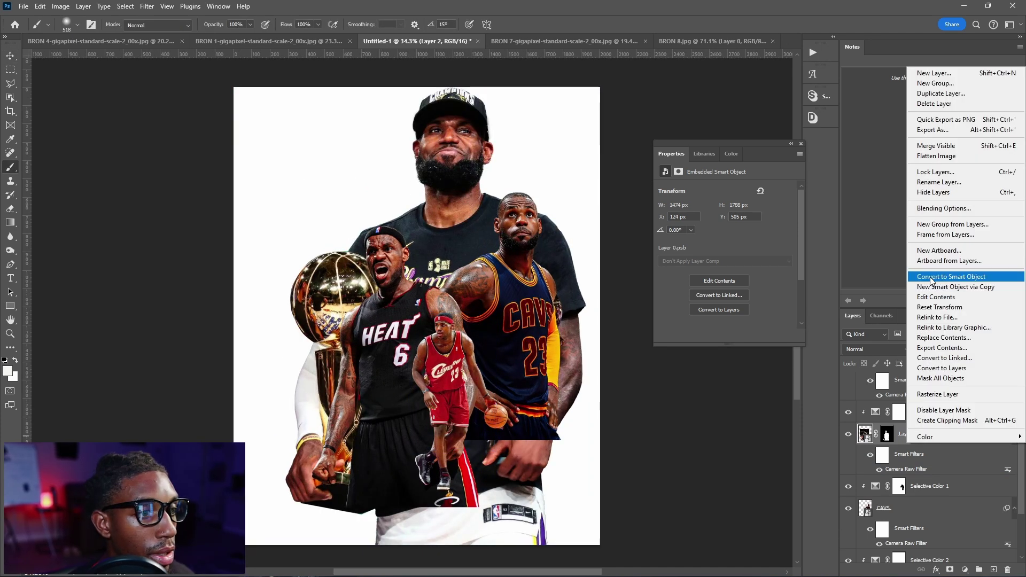
left_click(922, 289)
left_click(949, 569)
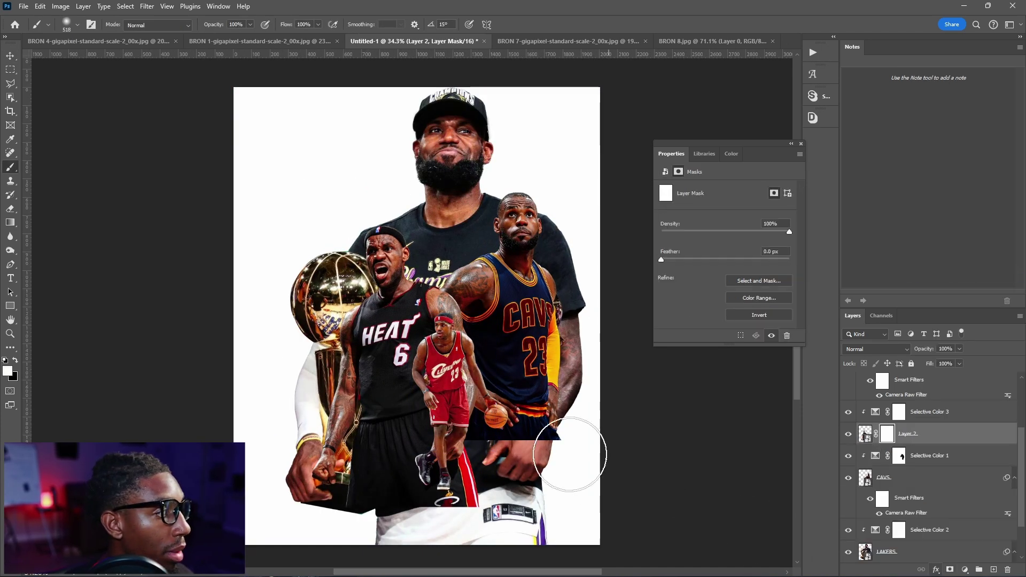
Paint black on the Heat player's mask to fade out the bottom of the shorts, undoing and repainting the last strokes.
left_click_drag(354, 445, 387, 444)
key("x")
mouse_move(470, 535)
left_mouse_down()
mouse_move(520, 531)
mouse_move(446, 562)
mouse_move(335, 576)
mouse_move(529, 513)
left_mouse_up()
right_click(492, 505)
left_click(448, 485)
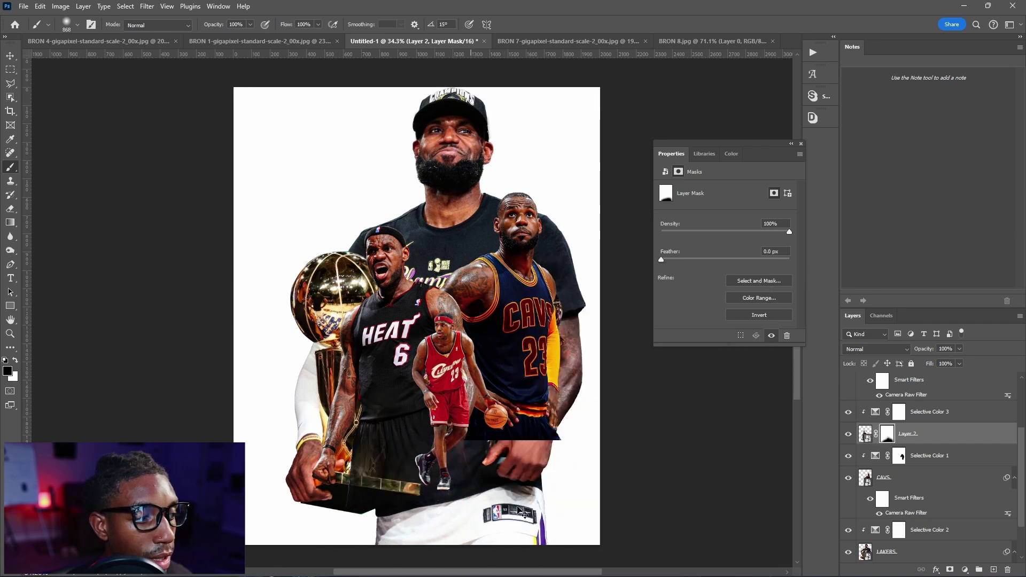
key("ctrl+z")
key("ctrl+z")
left_click_drag(530, 505, 506, 506)
left_click_drag(508, 533, 460, 549)
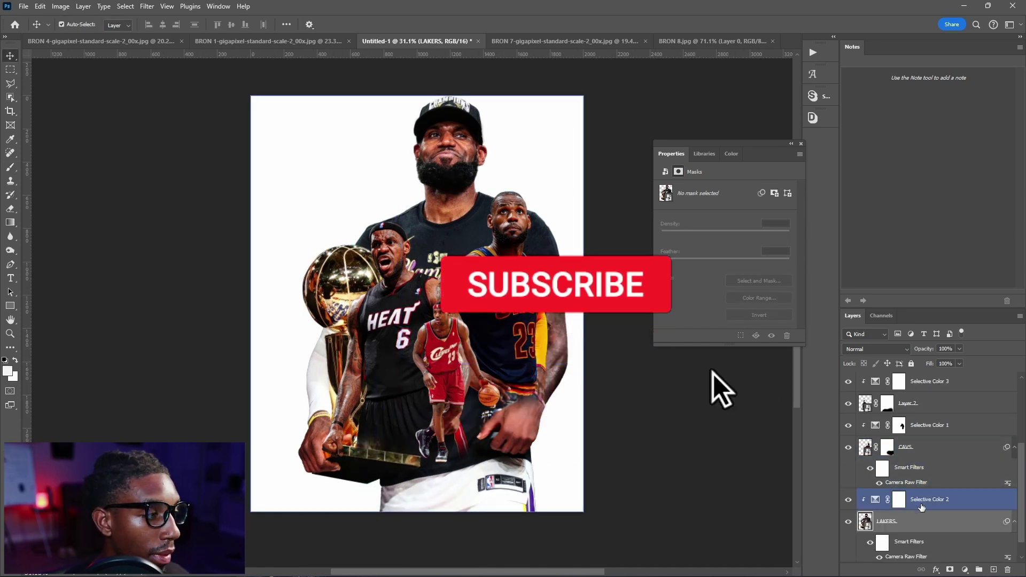
Add clipped Solid Color fill layers above the large back player, setting the red one to #ba1414.
left_click(964, 569)
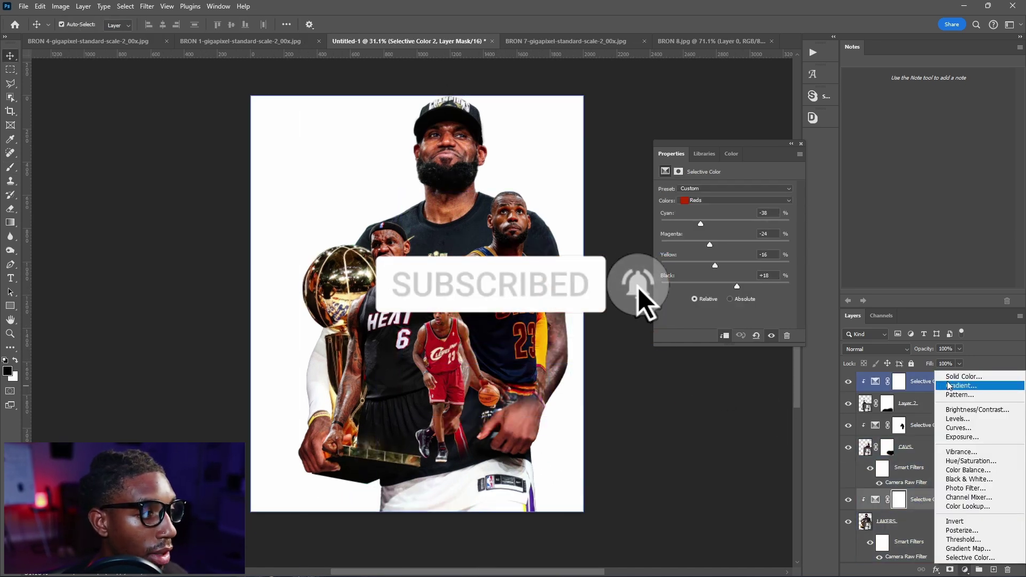
left_click(950, 378)
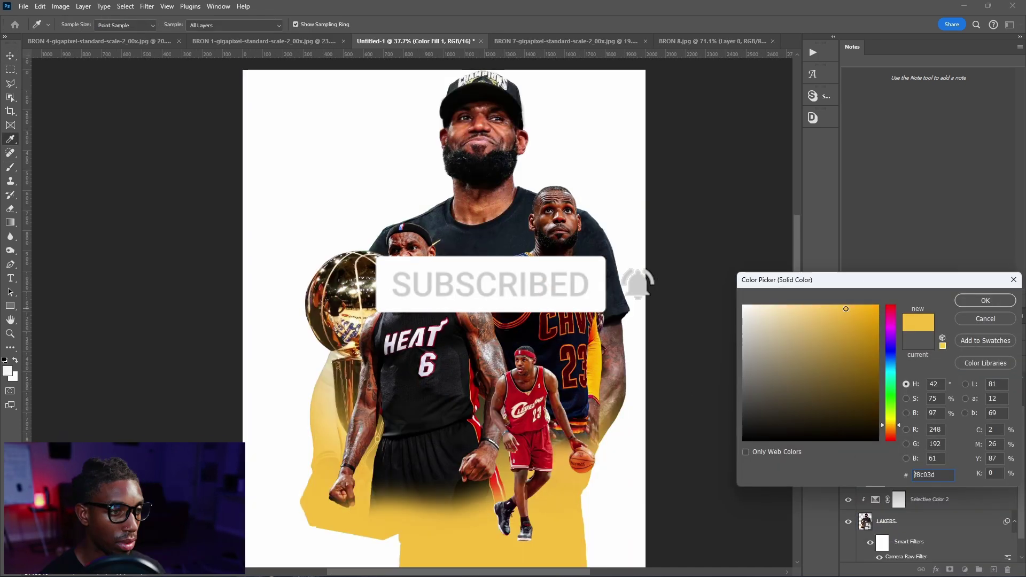
mouse_move(795, 362)
left_mouse_down()
mouse_move(817, 311)
mouse_move(797, 312)
mouse_move(841, 334)
mouse_move(832, 324)
mouse_move(846, 325)
mouse_move(831, 319)
left_mouse_up()
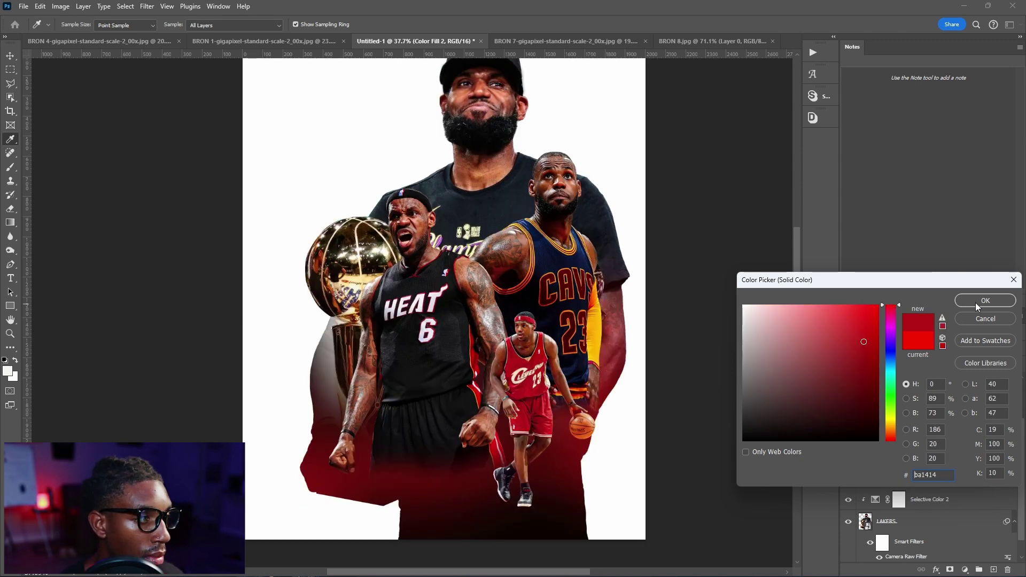
left_click(976, 303)
Paint on the red fill's mask to reduce the tint on the back player's arm and spread it over the trophy.
mouse_move(435, 492)
left_mouse_down()
mouse_move(378, 526)
mouse_move(320, 458)
left_mouse_up()
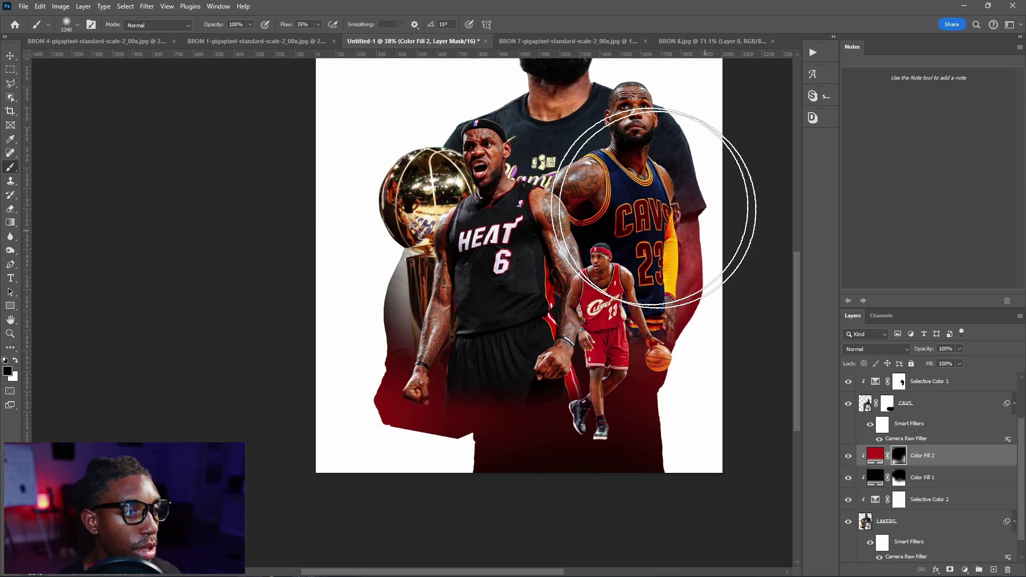
scroll(344, 173, "down", 5)
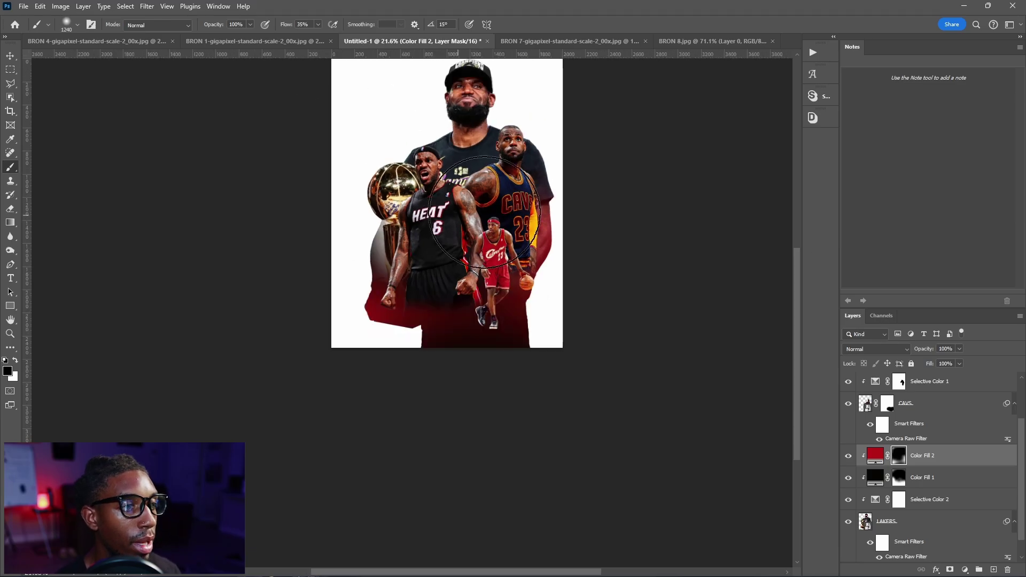
scroll(427, 182, "up", 2)
scroll(471, 231, "up", 5)
scroll(611, 351, "down", 1)
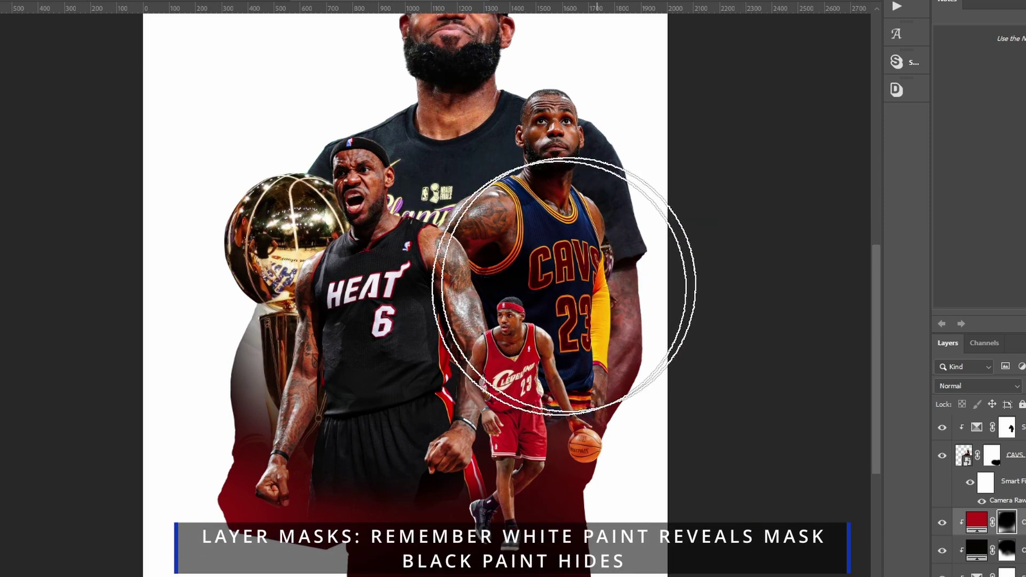
scroll(459, 285, "up", 2)
scroll(459, 285, "up", 1)
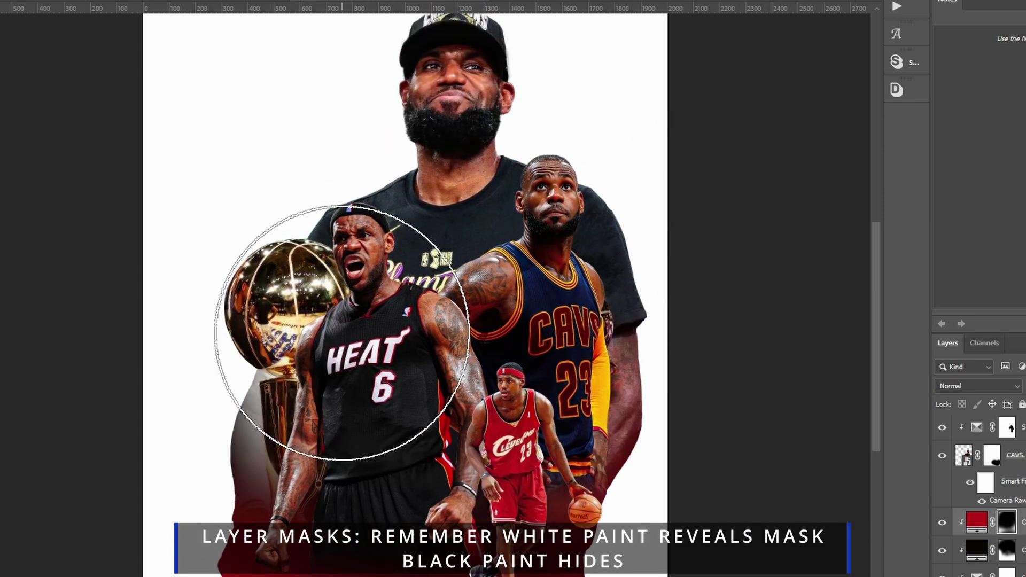
key("bracketleft")
key("bracketleft")
key("bracketleft")
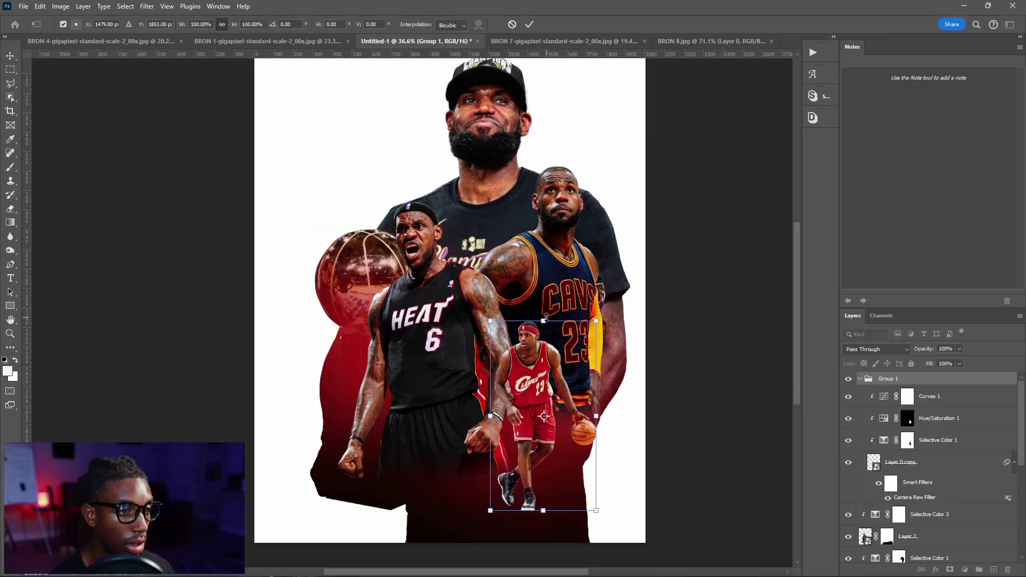
Scale down the red Cleveland player's group slightly and deselect it.
left_click_drag(545, 318, 552, 348)
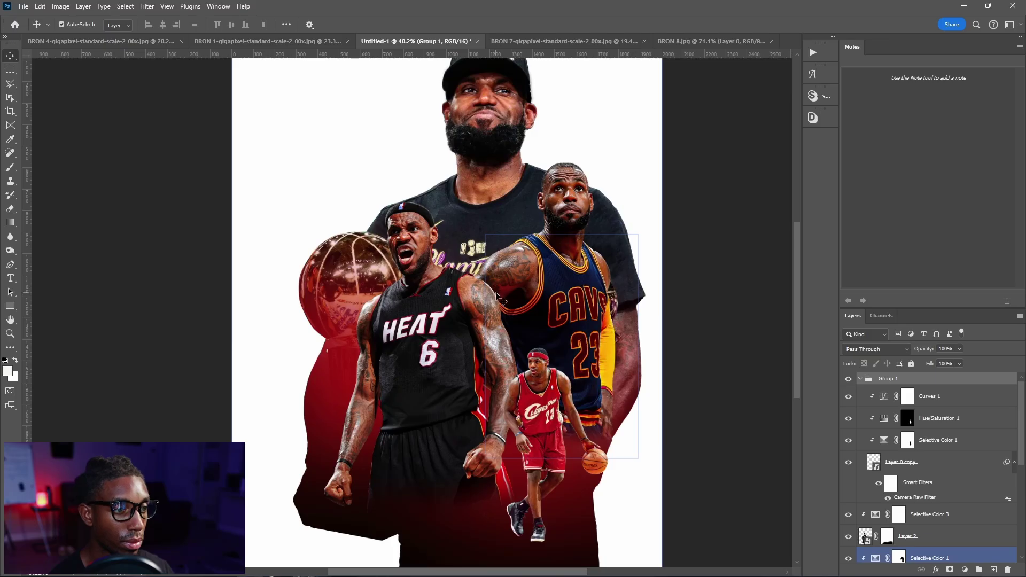
scroll(495, 294, "down", 5)
scroll(477, 128, "up", 3)
left_click(377, 220)
scroll(499, 240, "down", 2)
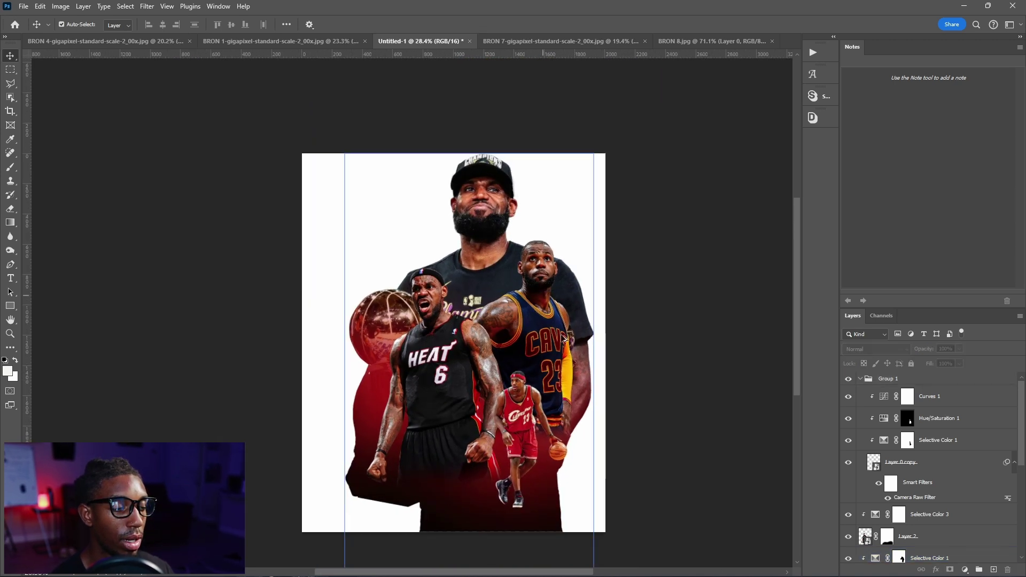
scroll(585, 438, "up", 1)
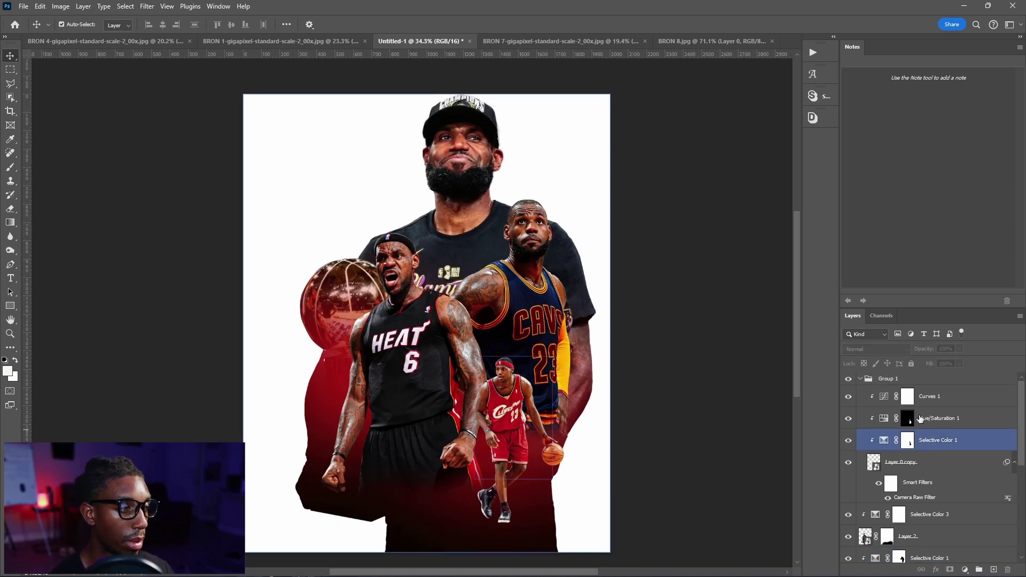
Collapse the red Cleveland player's group and save the document as LNJ LEGACY.psd.
left_click(856, 378)
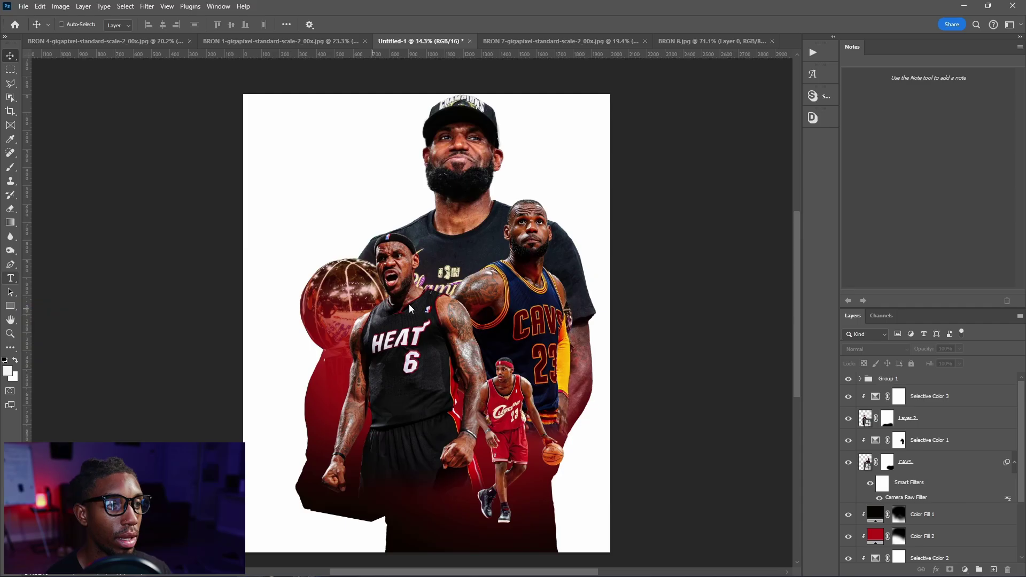
key("ctrl+s")
left_click(209, 31)
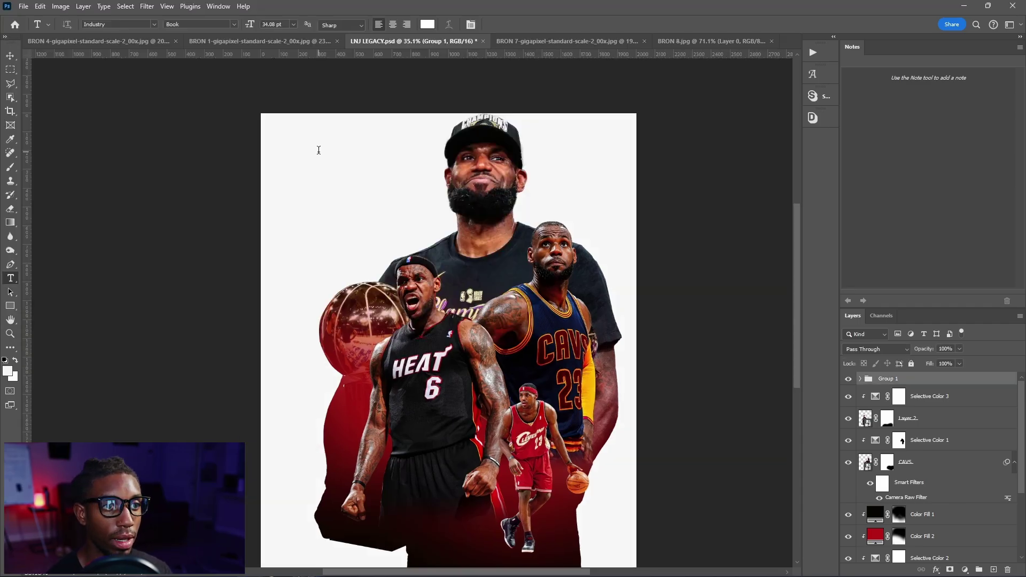
Add the text LEBRON in Industry Book on the blank area beside the large player's cap.
left_click(318, 151)
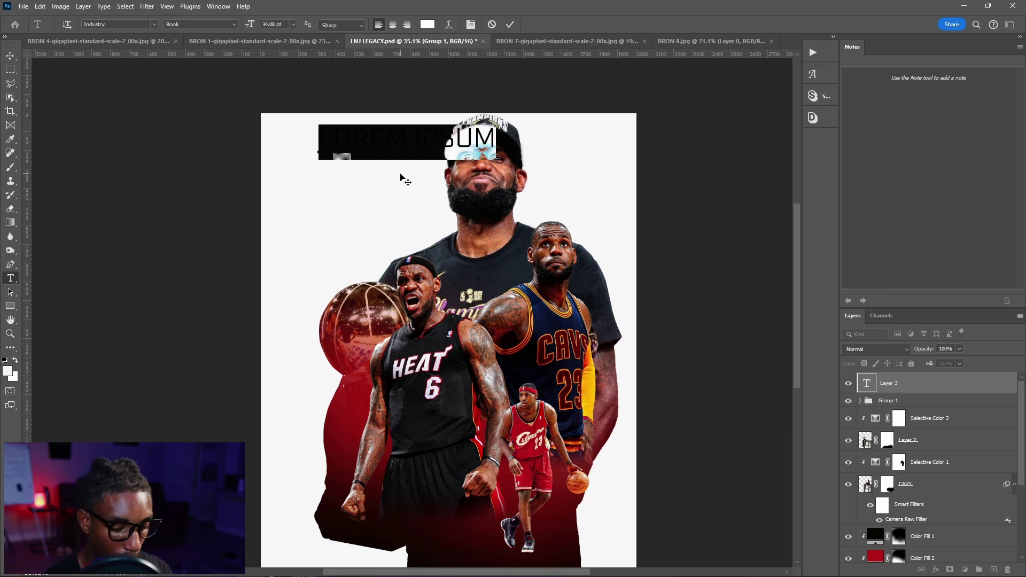
key("BackSpace")
type("LEBRON")
key("ctrl+Return")
Position and duplicate the LEBRON text, set the title font to Mazzard H Black, and change one copy to LEGACY.
key("v")
left_click_drag(374, 143, 338, 168)
left_click(331, 147)
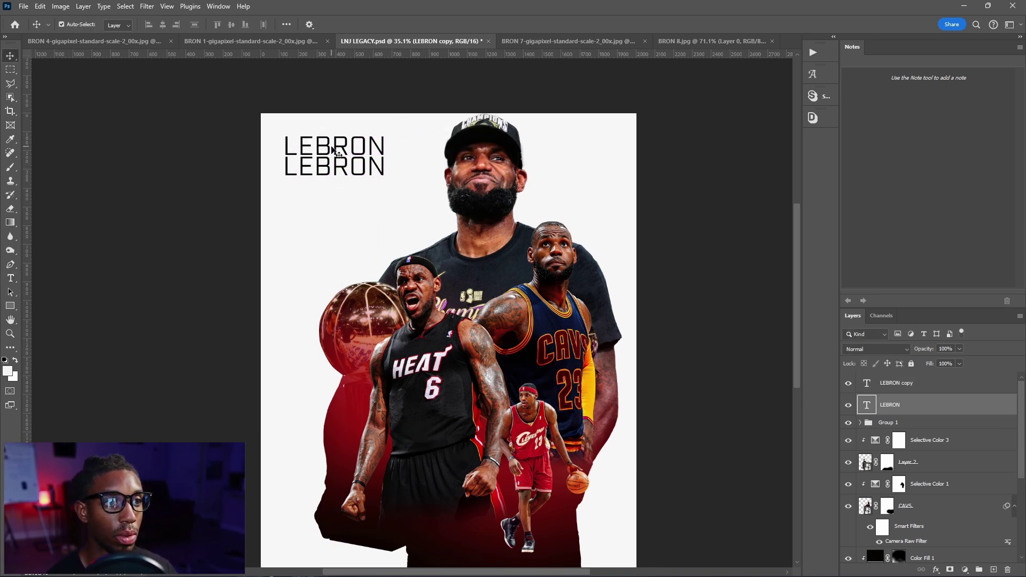
key("t")
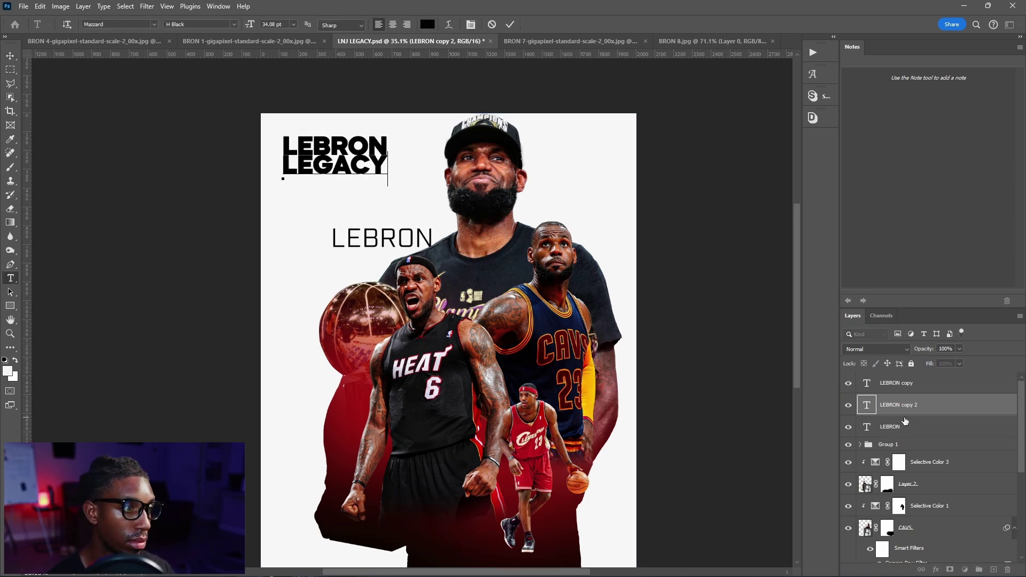
key("ctrl+Return")
key("v")
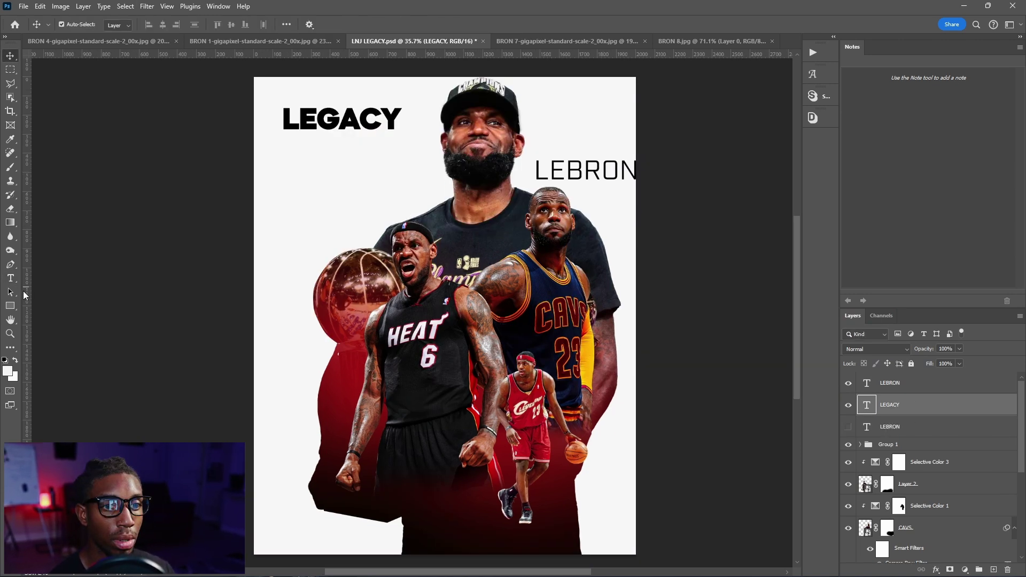
Draw a narrow vertical rectangle about 14 × 116 px just before the L of the LEGACY title.
left_click(10, 305)
scroll(368, 111, "up", 6)
scroll(193, 113, "up", 3)
left_click_drag(210, 105, 217, 157)
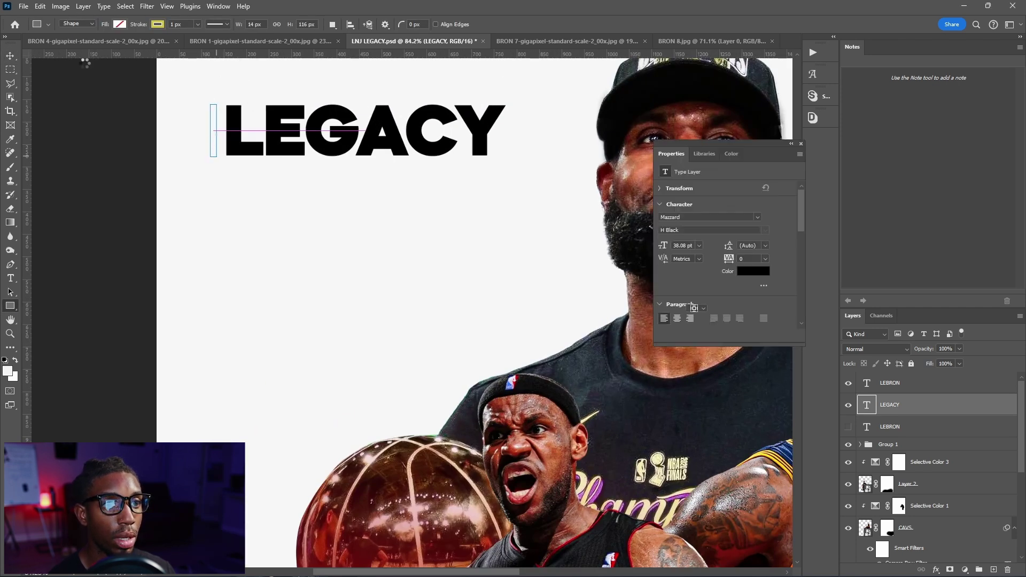
Fill the vertical bar beside LEGACY with the recently used dark red and remove its stroke.
left_click(120, 24)
left_click(99, 80)
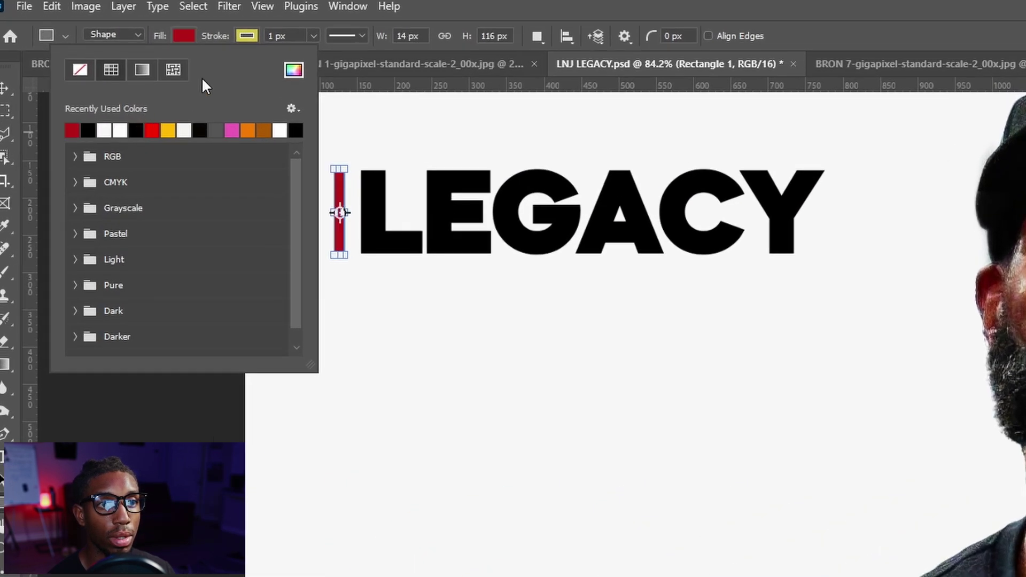
left_click(247, 36)
left_click(144, 71)
key("v")
scroll(398, 194, "down", 6)
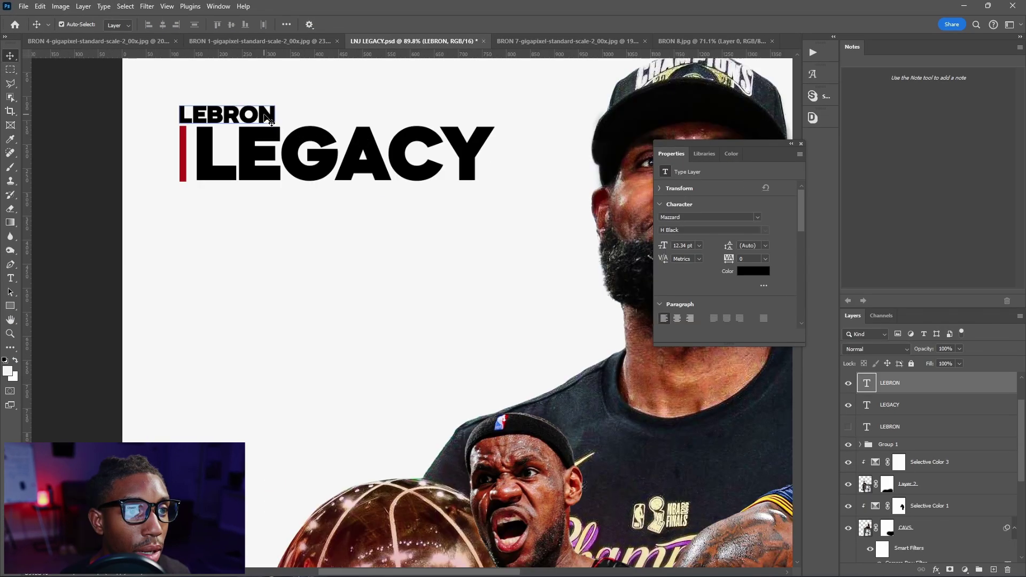
Extend the small text above LEGACY to read LEBRON JAMES.
double_click(275, 114)
left_click(278, 114)
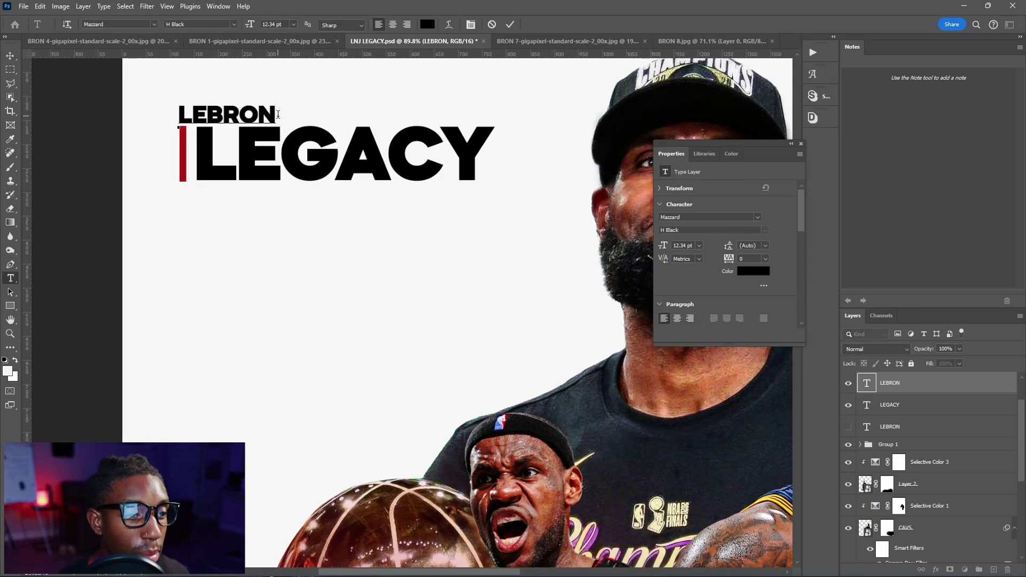
type("JAMES")
Change the font of the whole LEBRON JAMES line to Apotek ExtraLight.
key("ctrl+a")
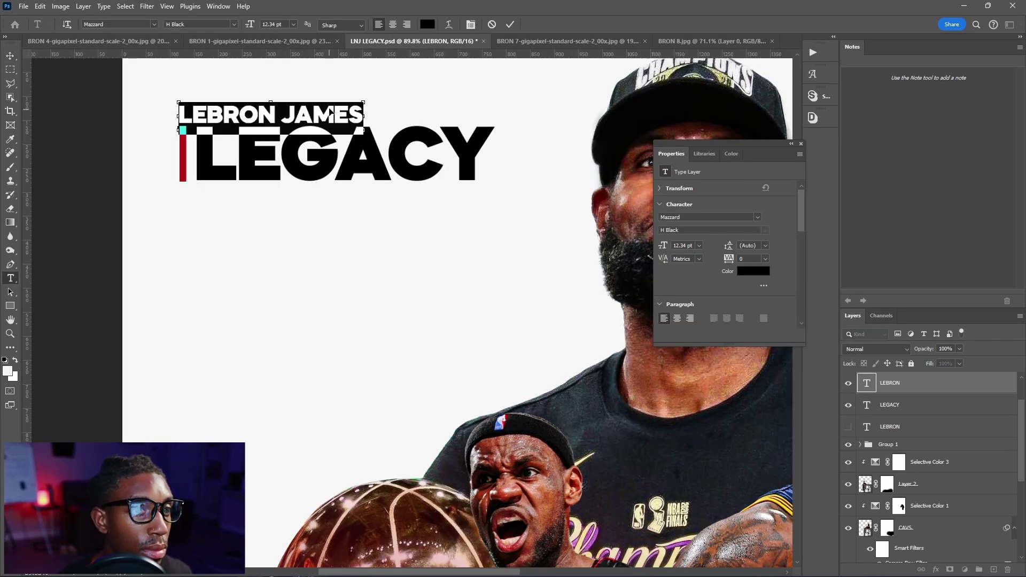
left_click(154, 24)
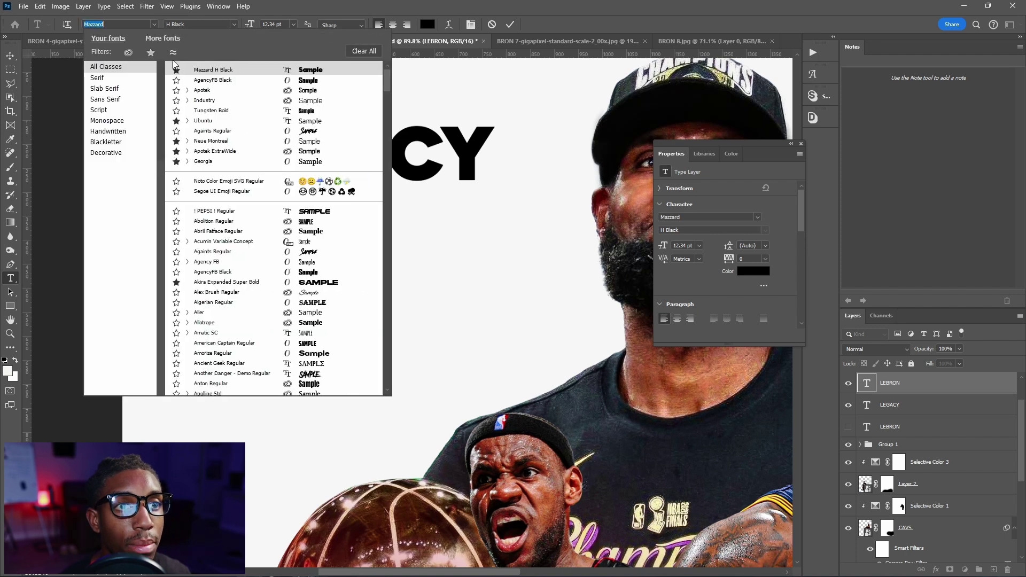
left_click(209, 91)
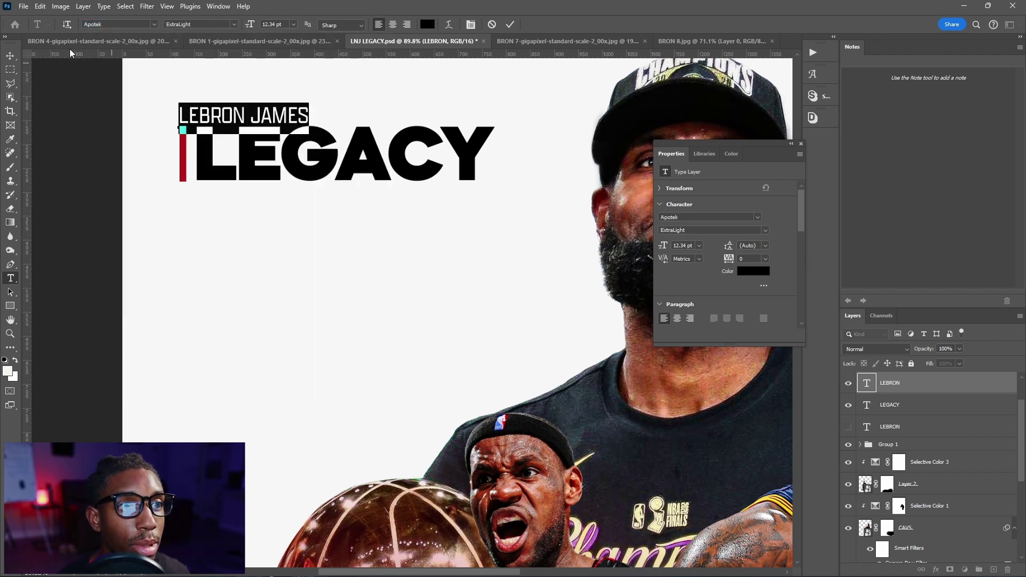
left_click(10, 55)
Set the tracking of the LEBRON JAMES text to 2000.
double_click(272, 122)
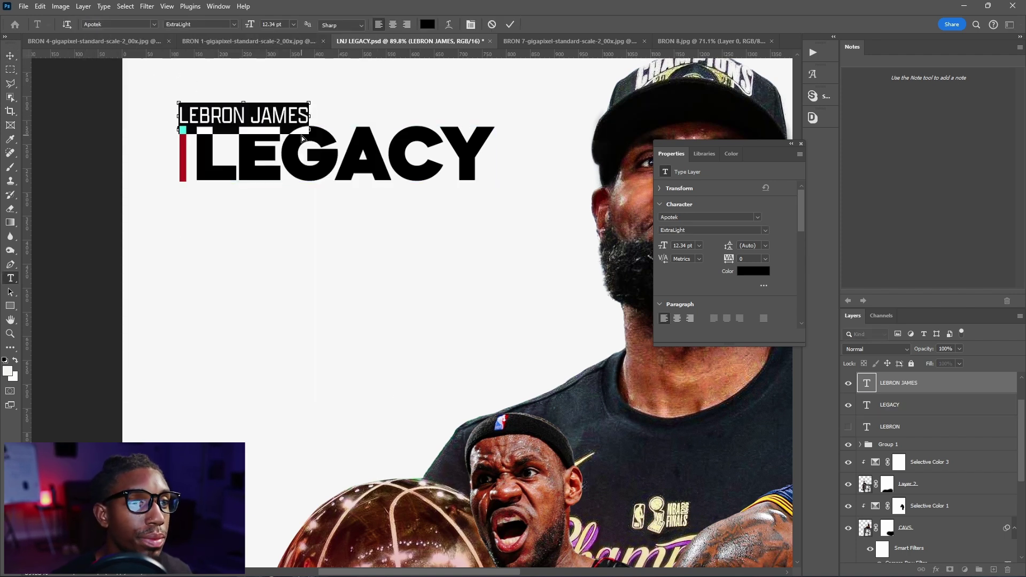
key("ctrl+t")
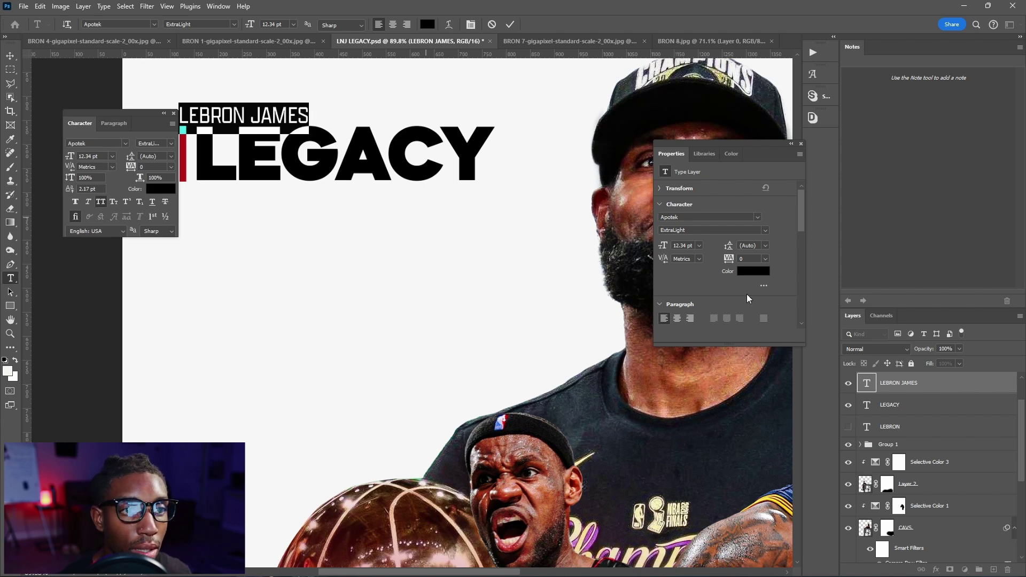
left_click(891, 380)
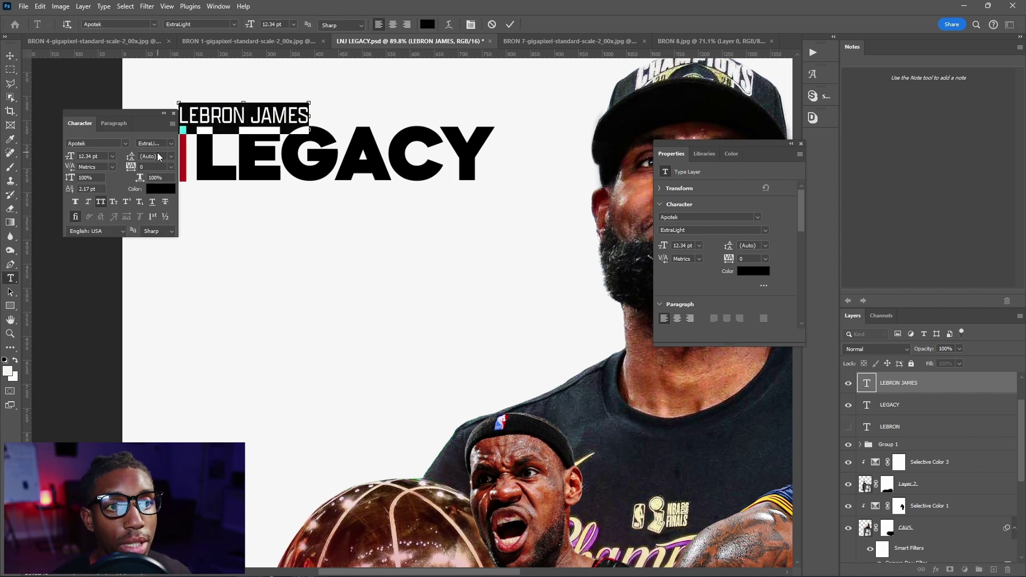
type("2000")
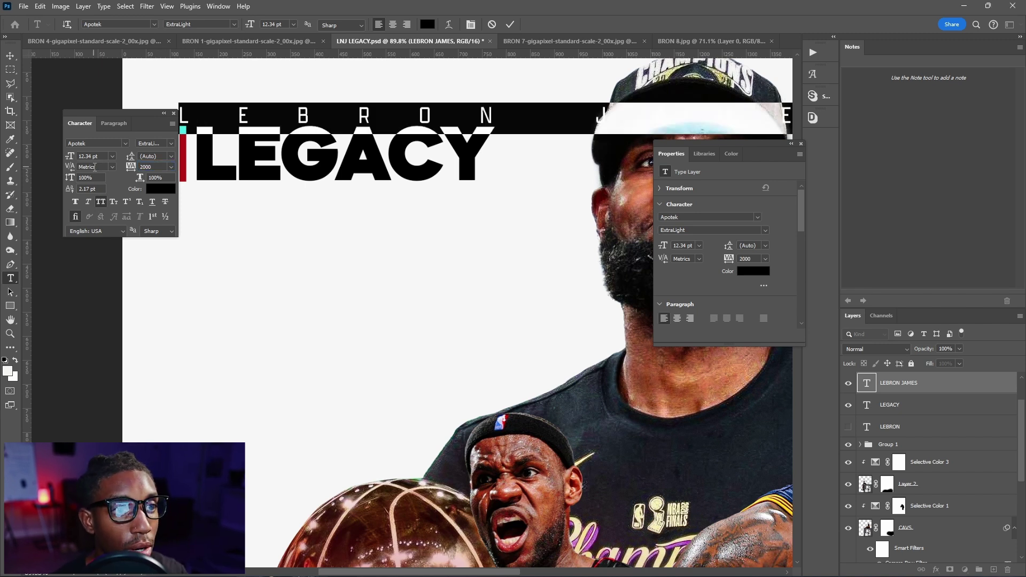
left_click(10, 56)
Scale the LEBRON JAMES line down to about 5.75 pt so it spans the width of the LEGACY title and its bar.
scroll(520, 189, "down", 1)
scroll(520, 192, "down", 3)
key("ctrl+t")
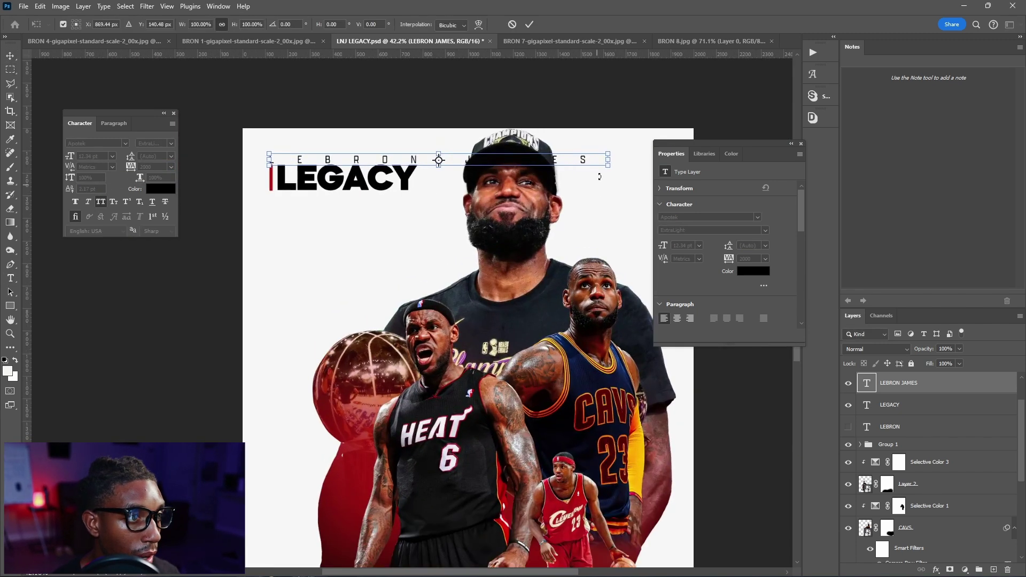
left_click_drag(607, 160, 405, 160)
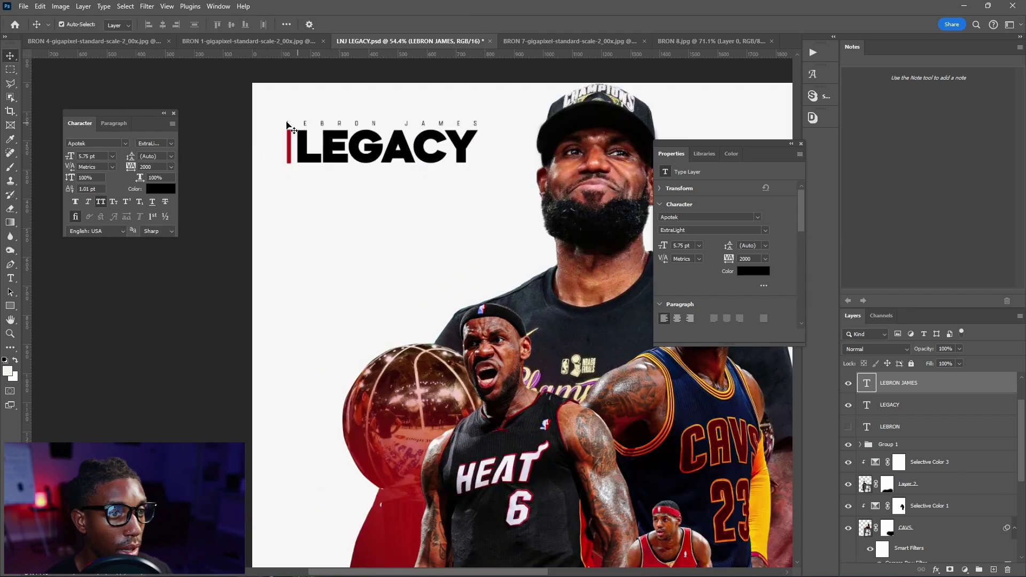
scroll(301, 128, "down", 3)
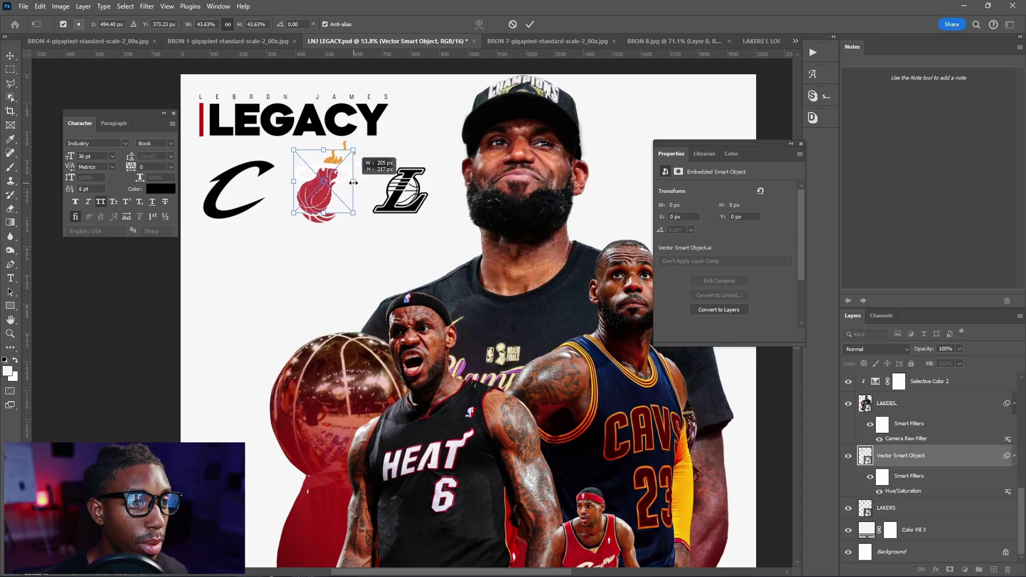
Scale the Cavaliers, Heat and Lakers logos to matching sizes and distribute them evenly in a row.
key("ctrl+t")
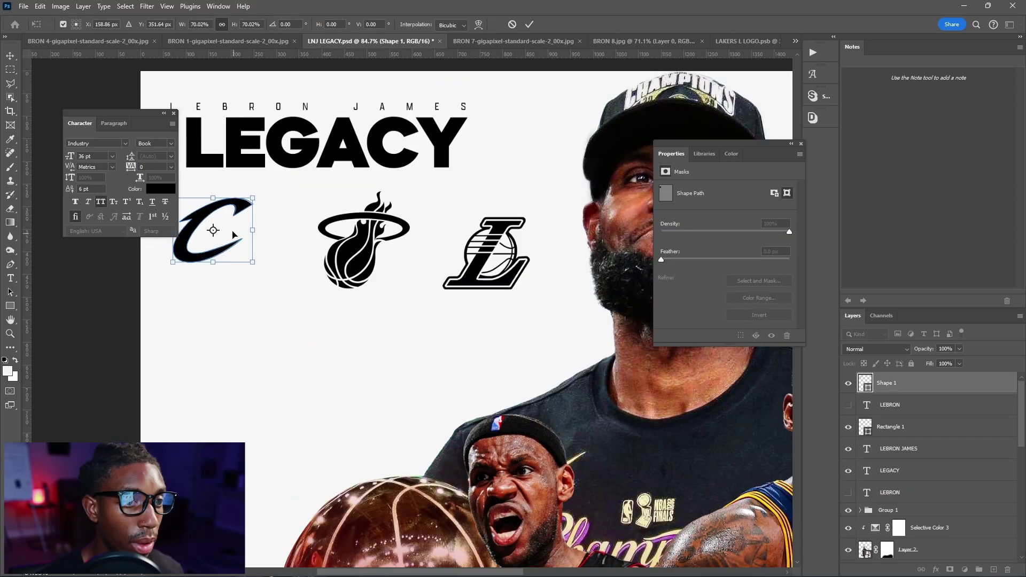
key("ctrl+t")
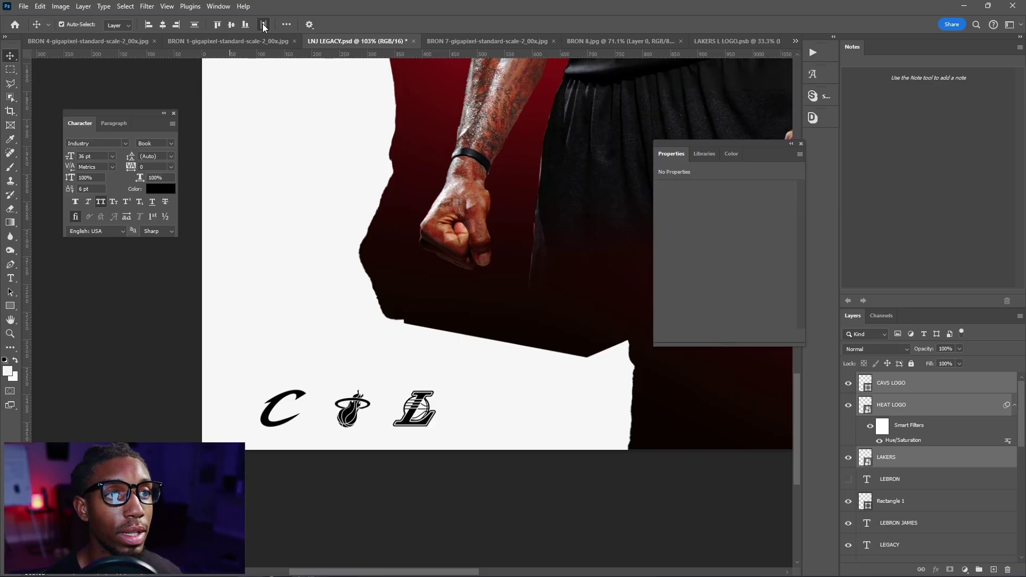
left_click(262, 24)
left_click_drag(486, 321, 440, 387)
key("ctrl+t")
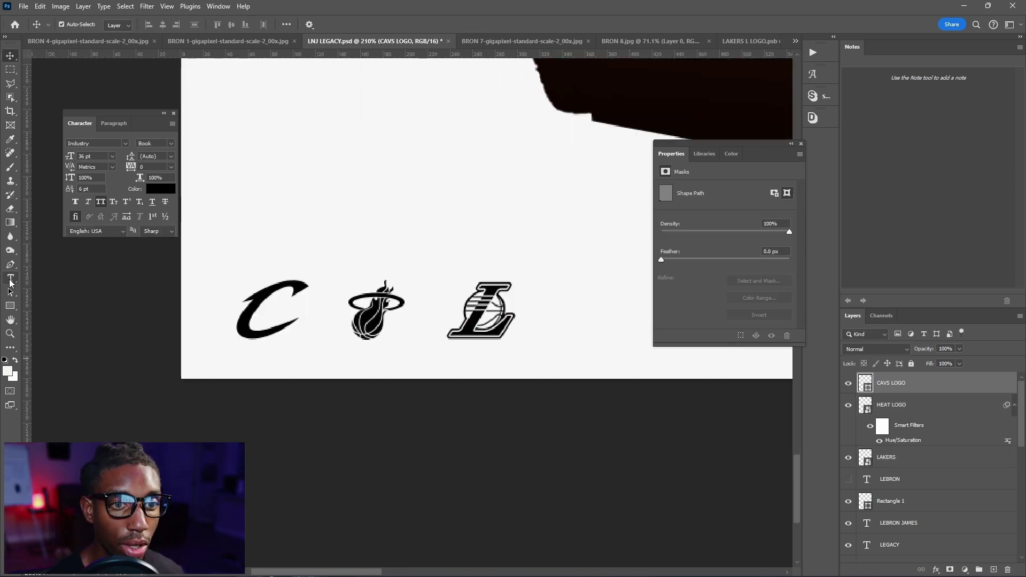
Add a text layer reading X and scale and move it between the Cavaliers and Heat logos.
left_click(11, 279)
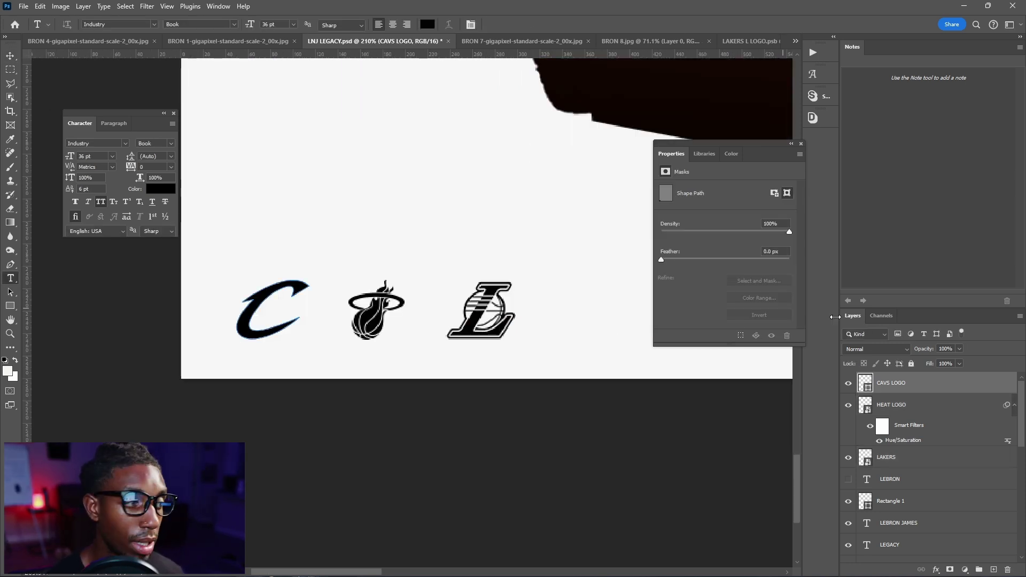
left_click(351, 220)
type("X")
key("ctrl+Return")
key("ctrl+t")
left_click_drag(448, 151, 320, 309)
scroll(321, 309, "up", 4)
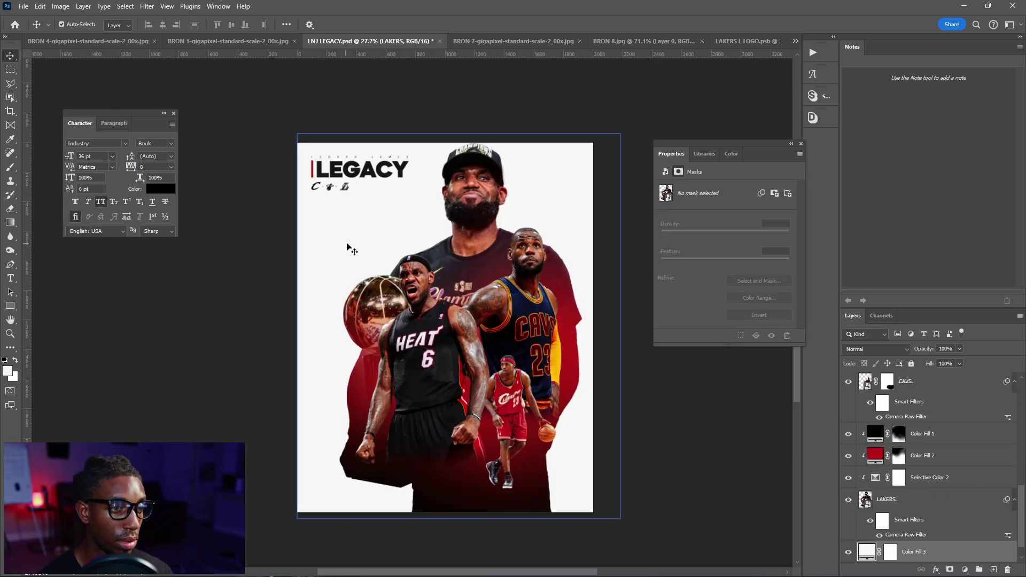
Draw a black rectangle behind all players and stretch it to about 2049 × 2683 px, covering the poster's left half.
left_click(5, 306)
left_click_drag(282, 293, 575, 512)
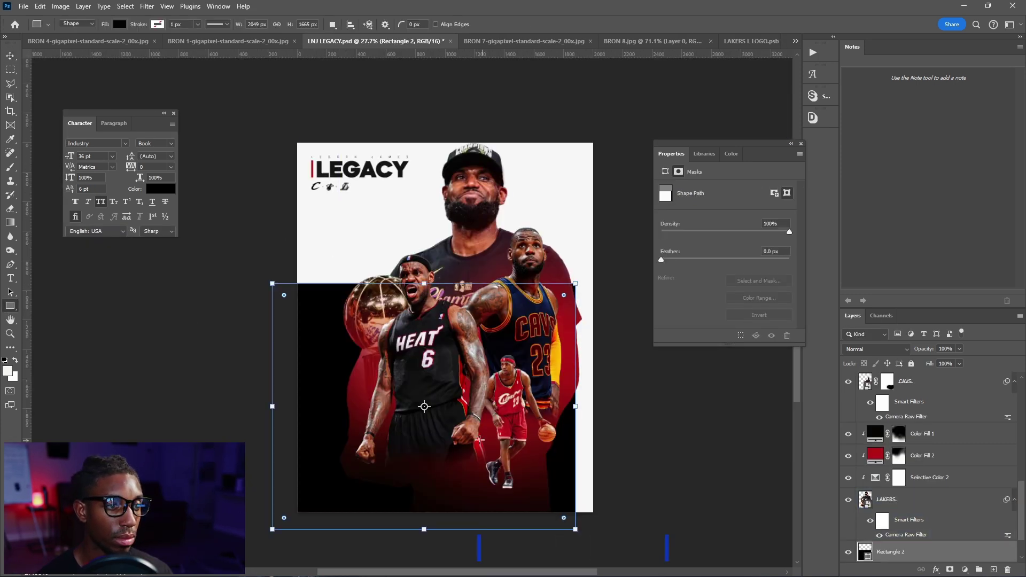
key("v")
left_click_drag(278, 341, 254, 331)
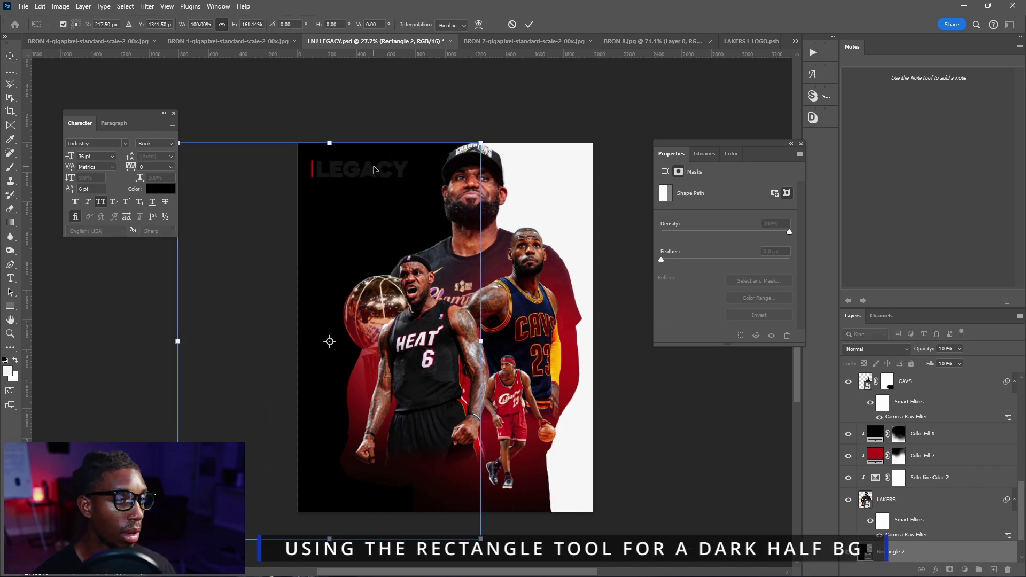
mouse_move(374, 170)
left_mouse_down()
mouse_move(307, 170)
mouse_move(363, 171)
left_mouse_up()
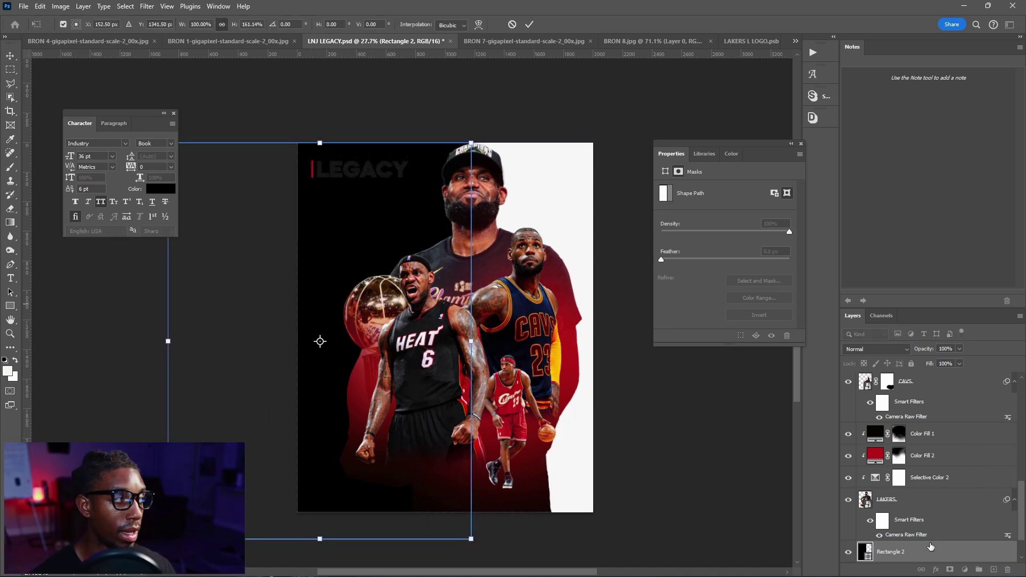
key("Return")
Set the text color of the LEGACY title to white (ffffff).
scroll(361, 174, "up", 5)
left_click(360, 173)
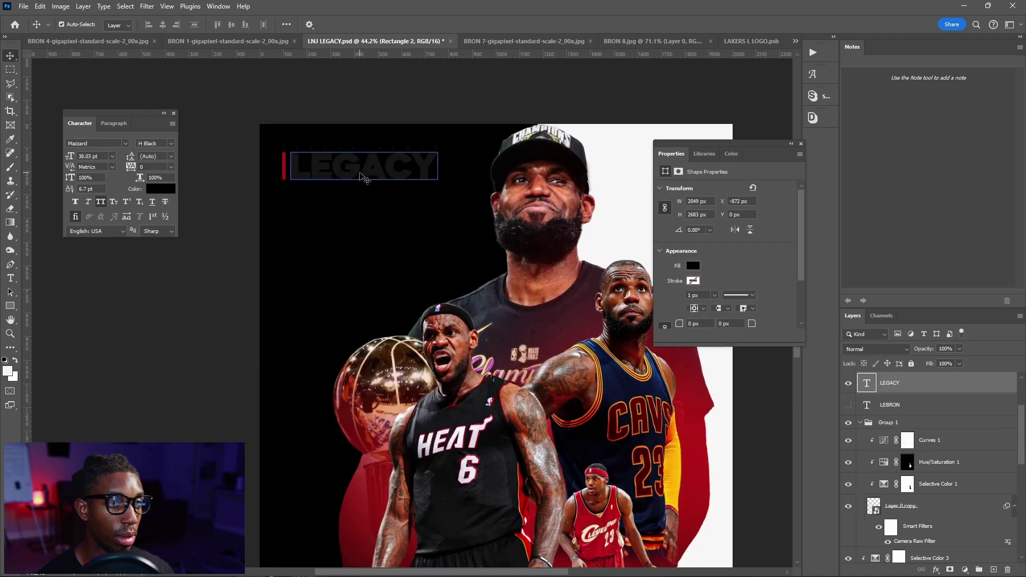
scroll(592, 262, "down", 1)
left_click(745, 271)
left_click_drag(764, 315, 743, 306)
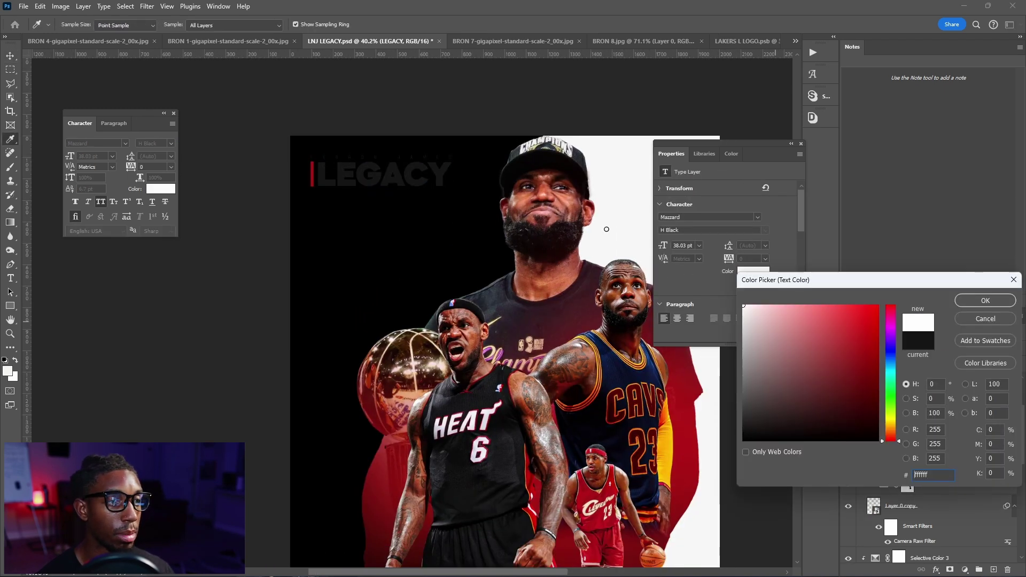
left_click(994, 300)
Set the text color of the LEBRON JAMES line to white.
scroll(917, 405, "up", 2)
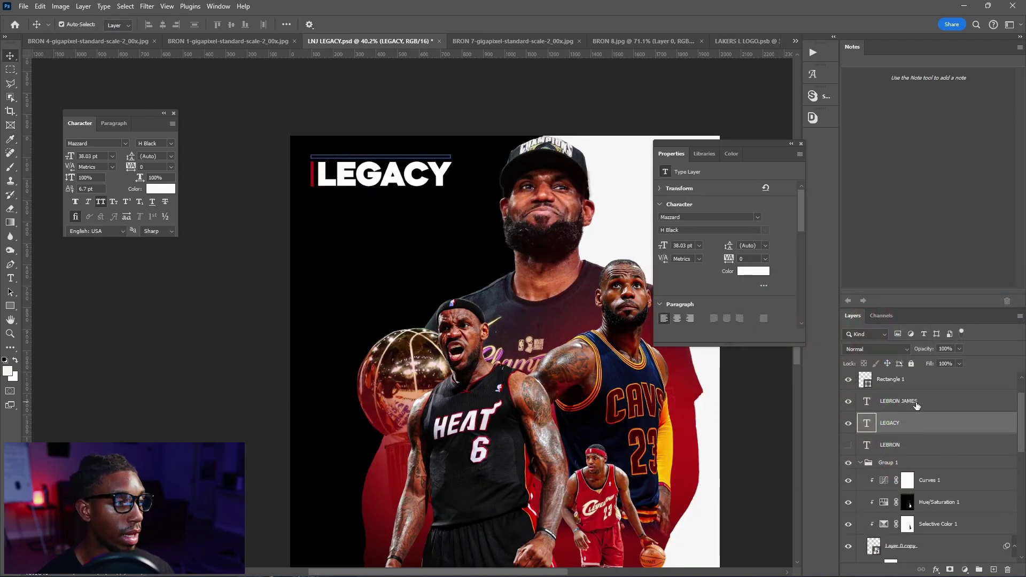
left_click(900, 401)
left_click(745, 272)
left_click_drag(790, 348, 743, 306)
left_click(959, 301)
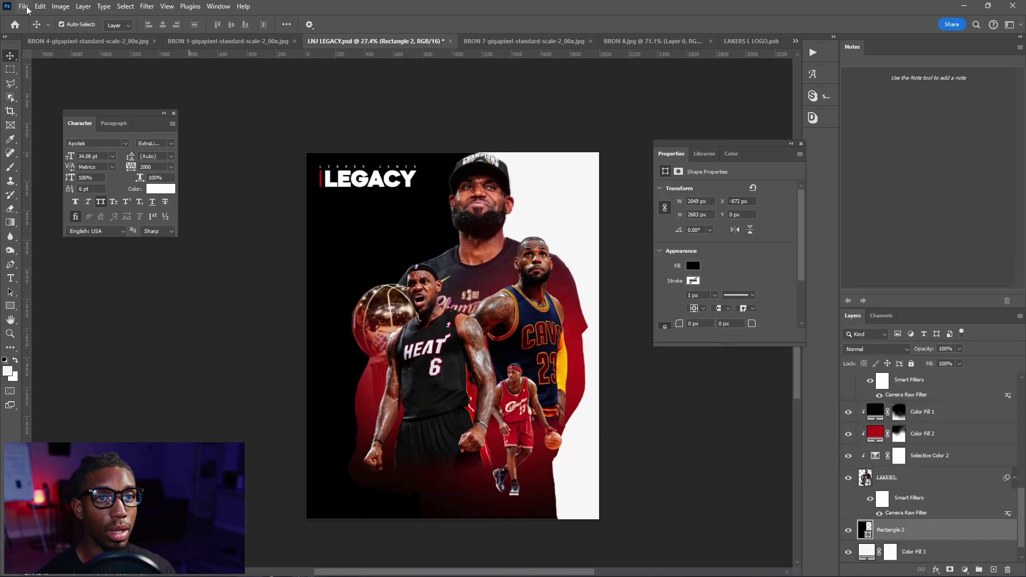
Open bron 6-gigapixel-standard-scale-2_00x.jpg and bring the close-up portrait into the LNJ LEGACY.psd poster, directly above the black rectangle.
left_click(24, 7)
left_click(51, 29)
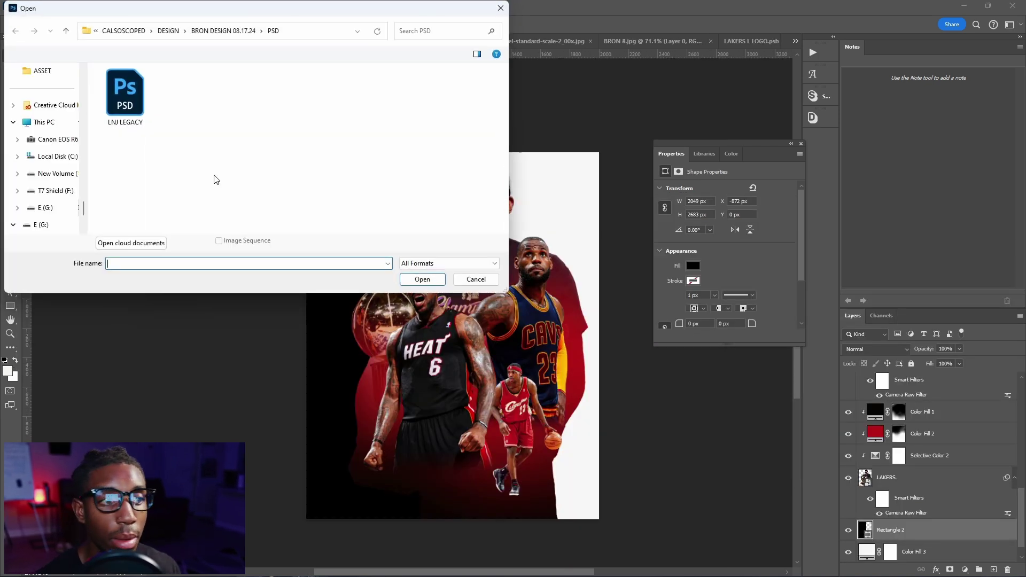
left_click(223, 30)
double_click(127, 101)
double_click(182, 171)
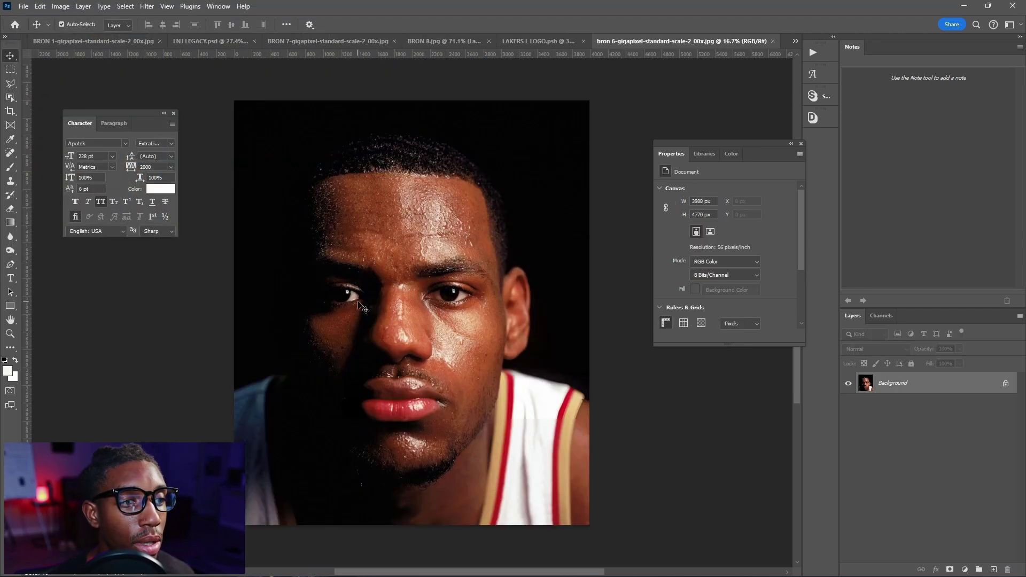
left_click_drag(447, 233, 467, 45)
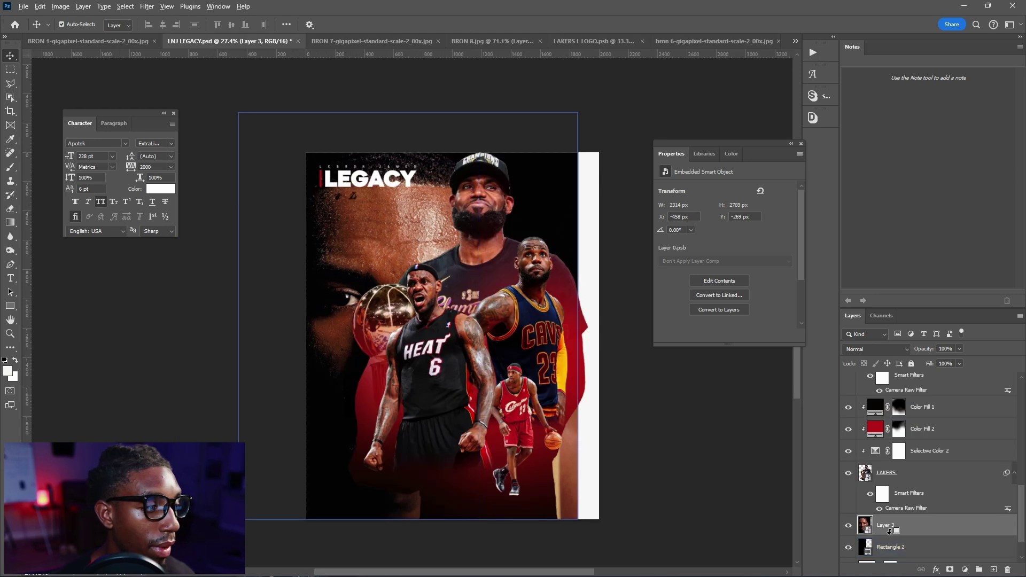
Clip the portrait to the black rectangle at about 2156 × 2578 px and fade its lower-left area with a layer mask.
left_click(889, 532, "alt")
key("ctrl+t")
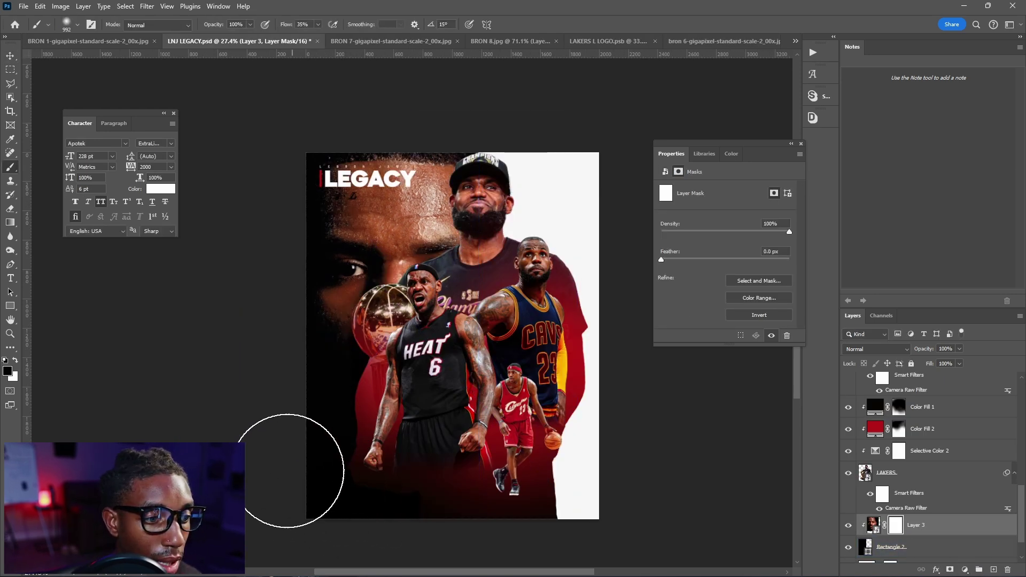
key("v")
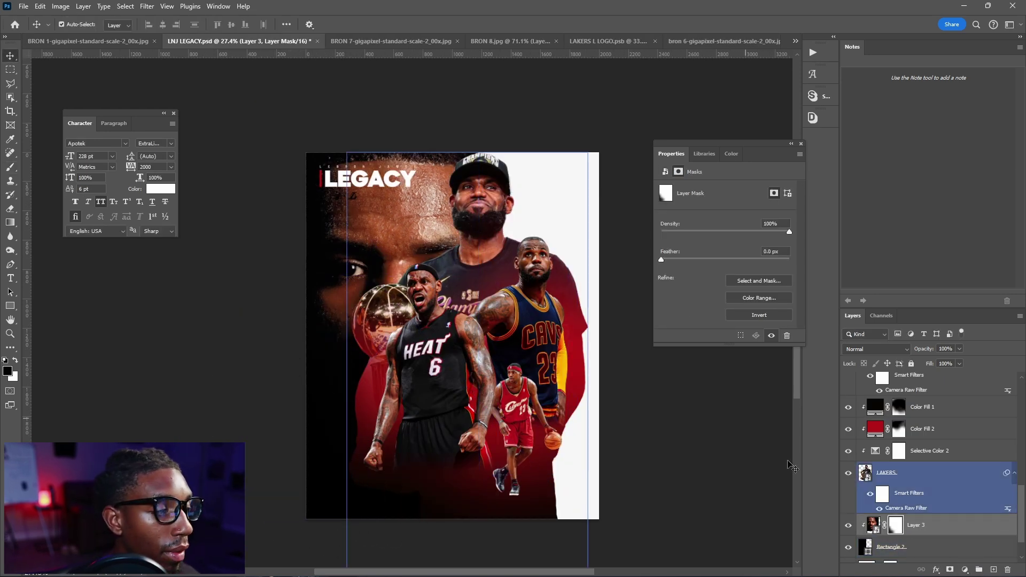
Apply a Camera Raw filter to the portrait with Clarity +34 and Sharpening 94.
left_click(874, 525)
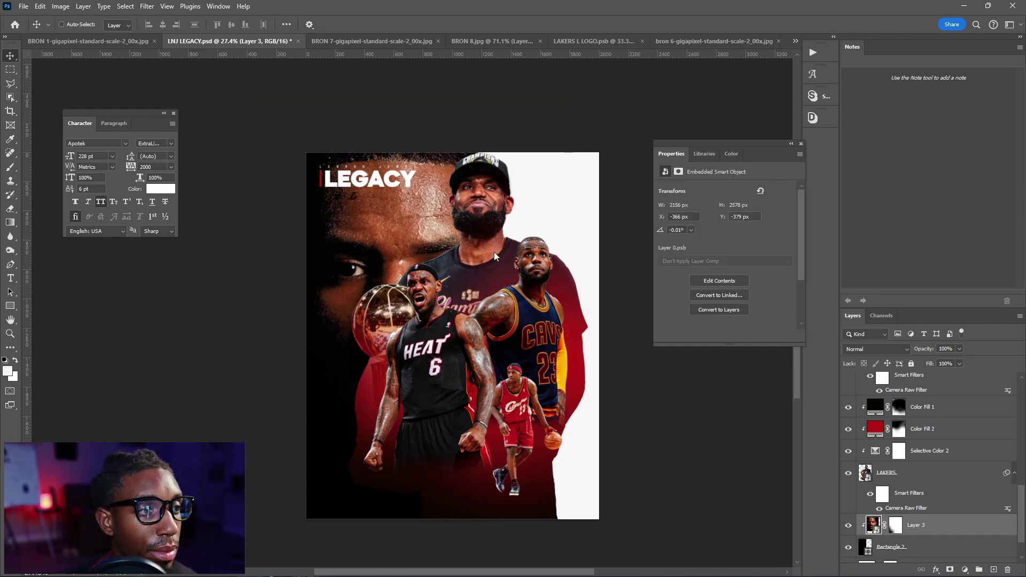
key("shift+ctrl+a")
mouse_move(942, 342)
left_mouse_down()
mouse_move(954, 344)
mouse_move(946, 345)
left_mouse_up()
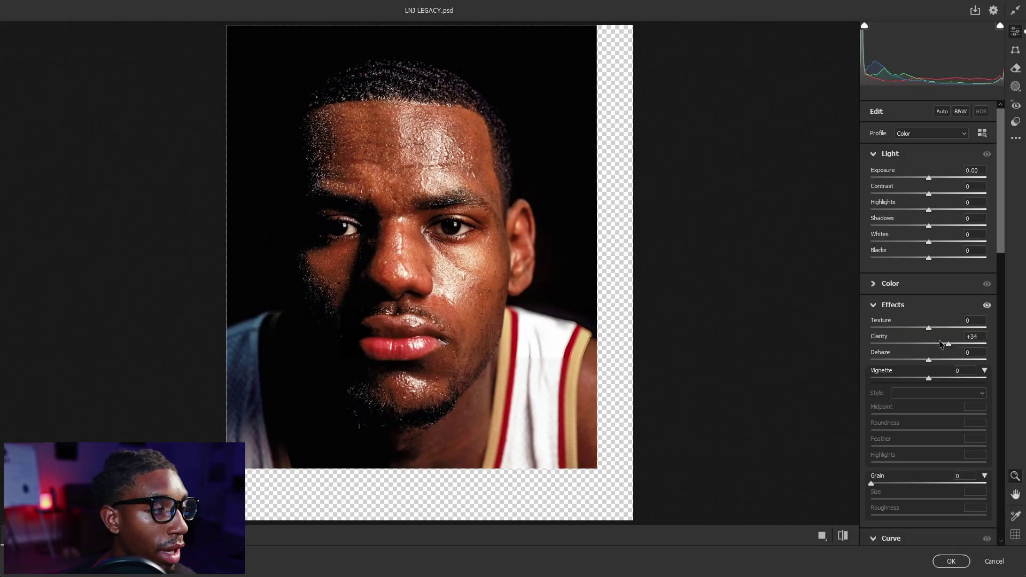
scroll(897, 396, "down", 10)
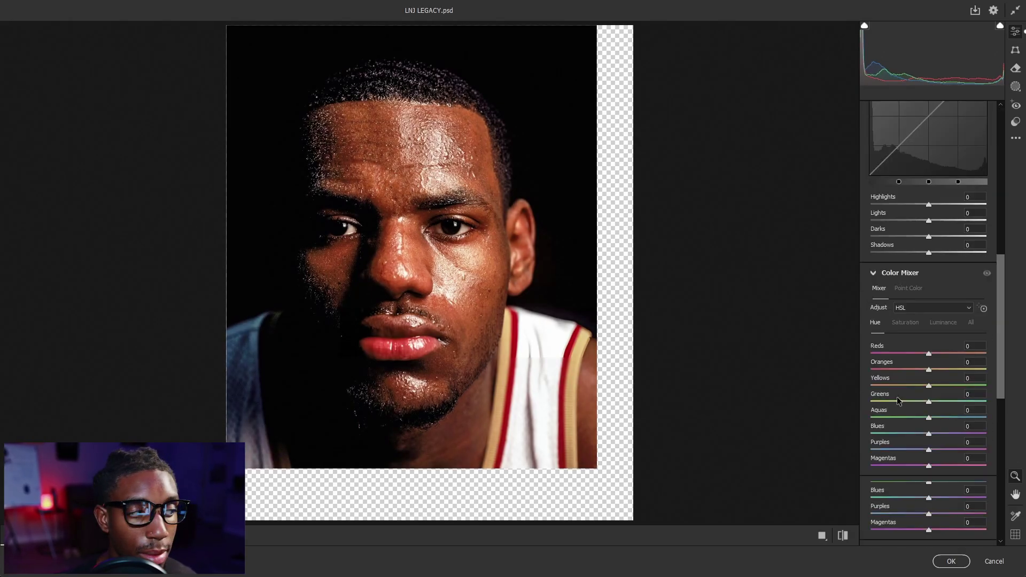
scroll(897, 400, "down", 4)
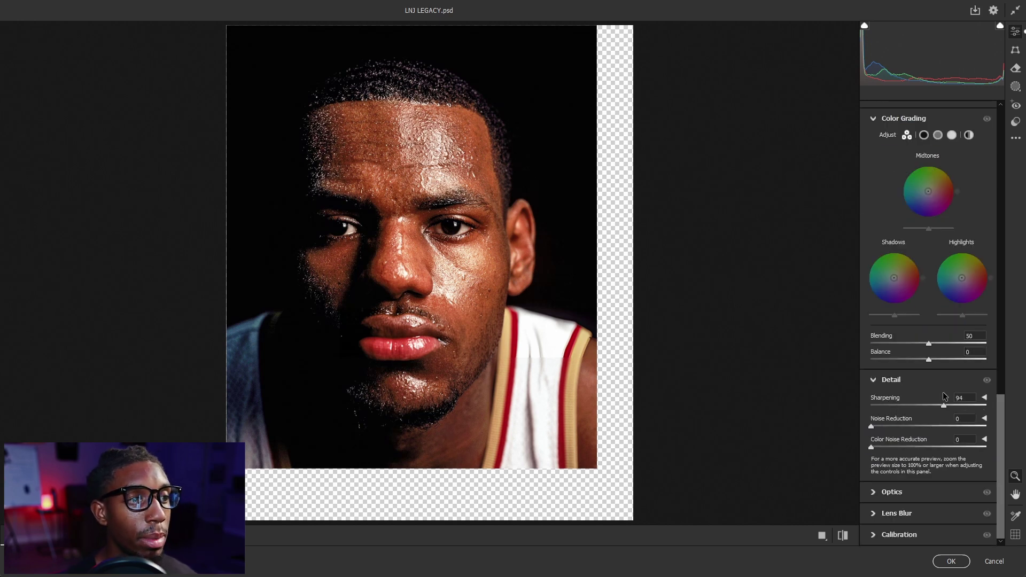
left_click(951, 561)
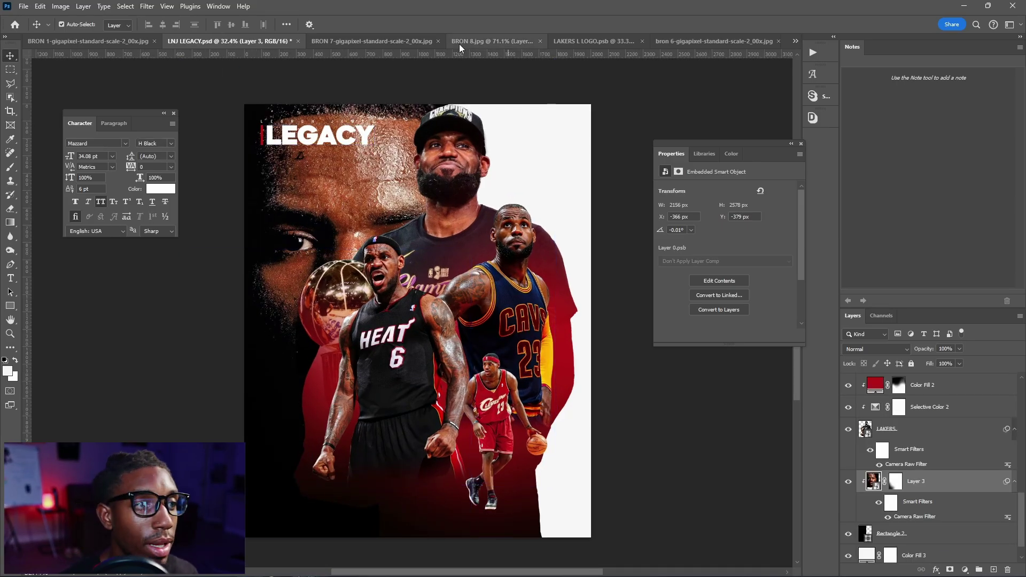
Load the black rectangle's outline as a selection and release the portrait layer's clipping mask.
left_click(446, 190)
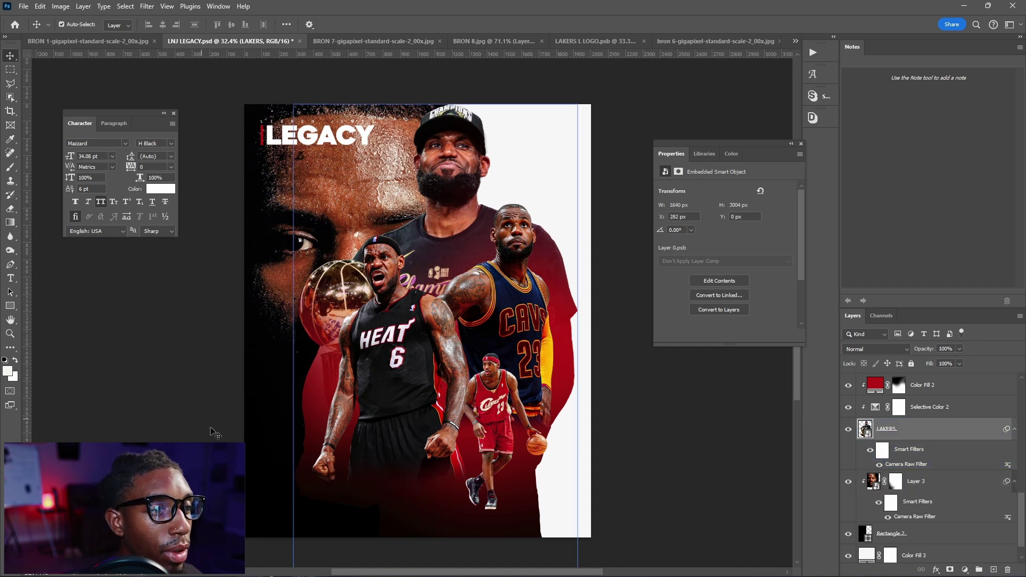
left_click(324, 298)
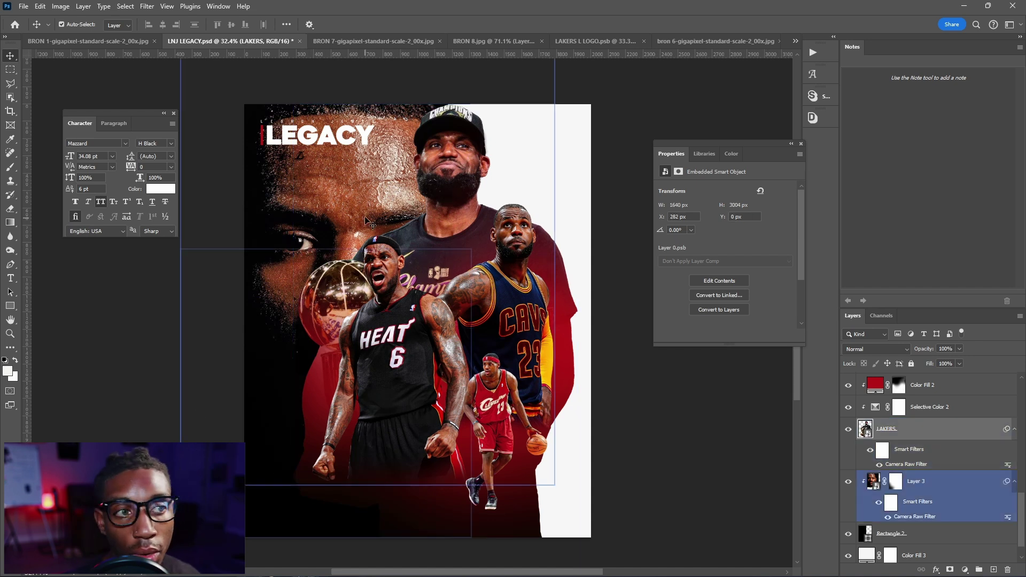
left_click(311, 200)
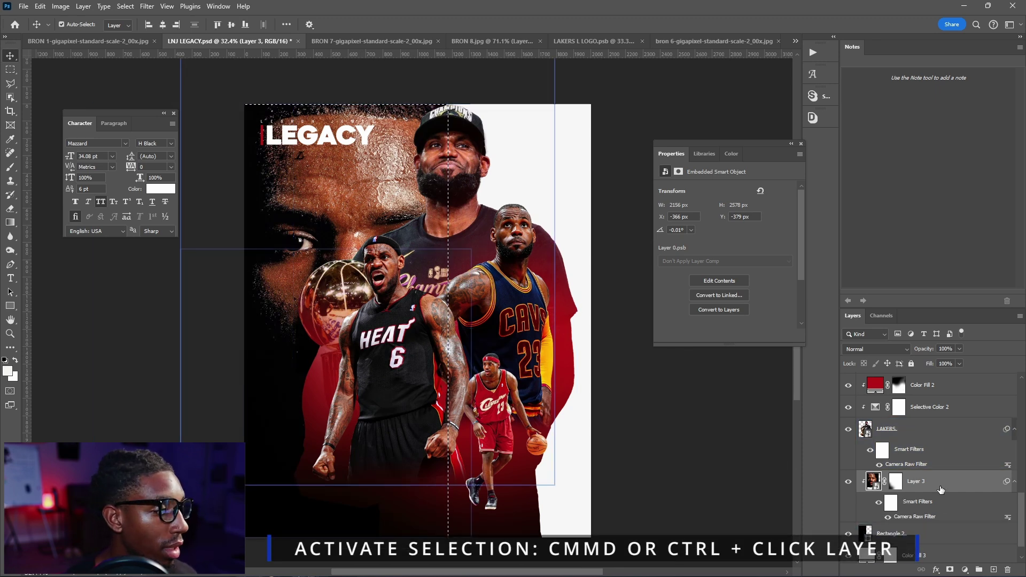
left_click(922, 530)
left_click(921, 521, "alt")
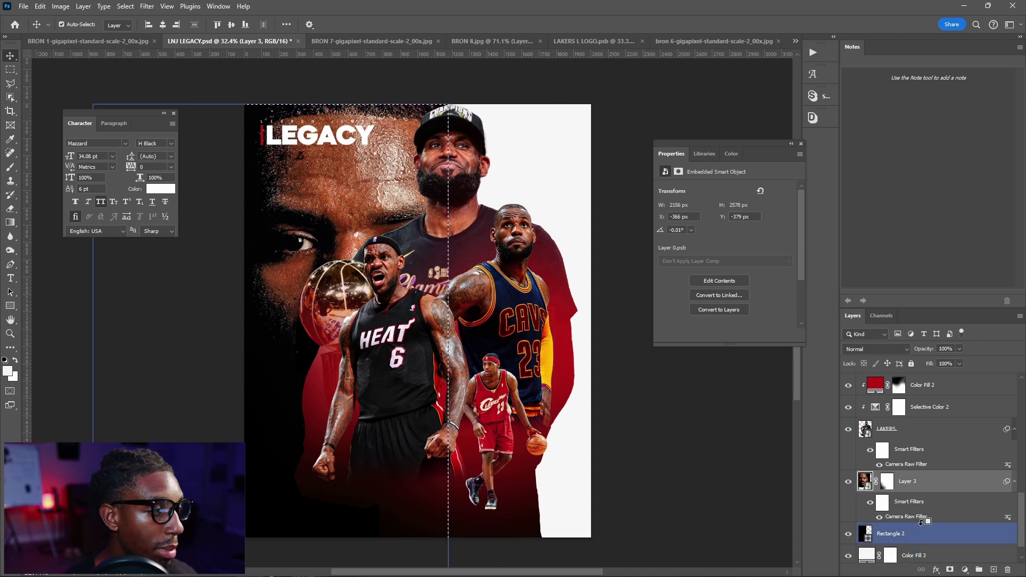
left_click(921, 521, "alt")
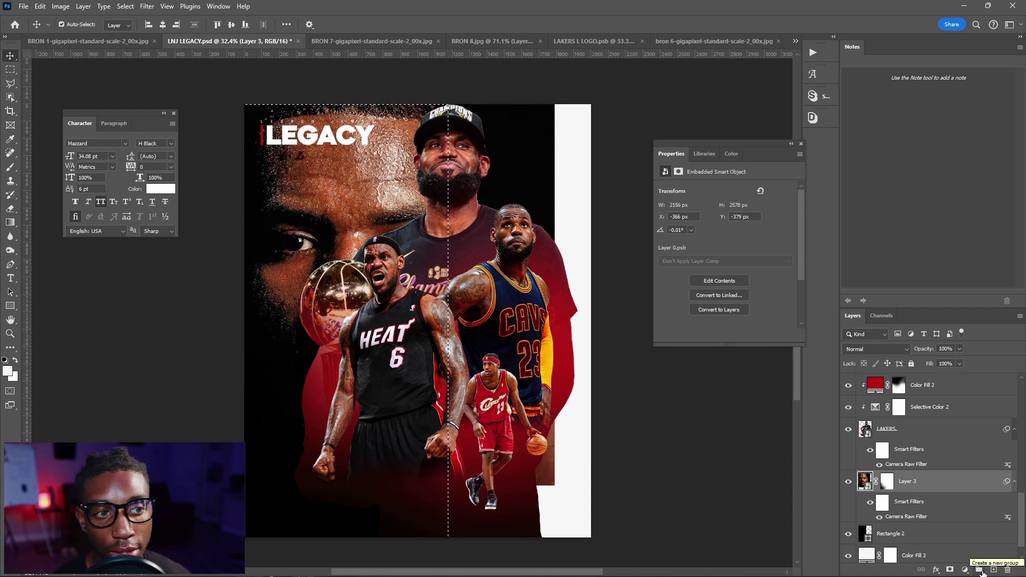
Place the portrait layer in a new group and mask the group with the active rectangle selection.
left_click(980, 569)
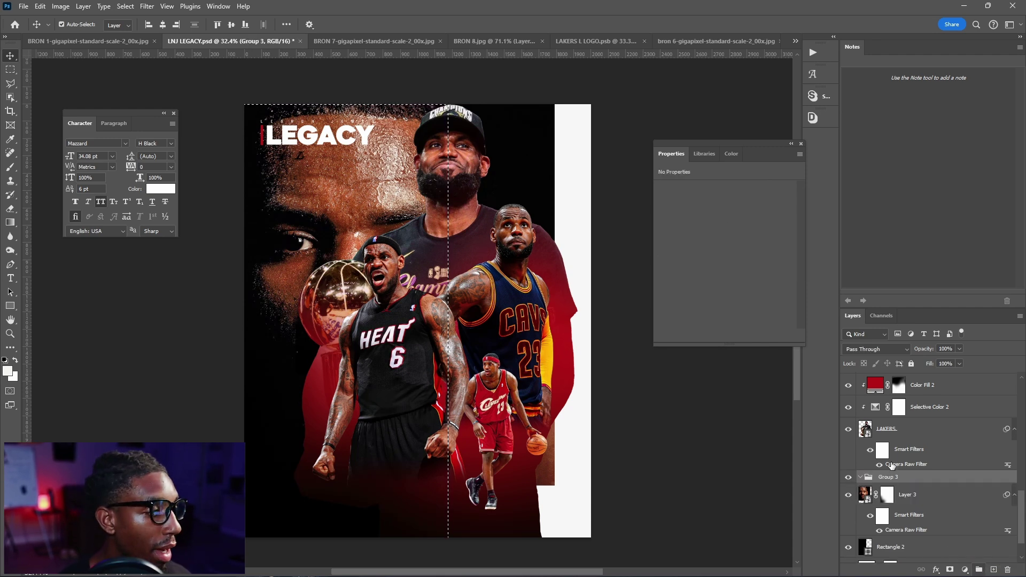
left_click(534, 270)
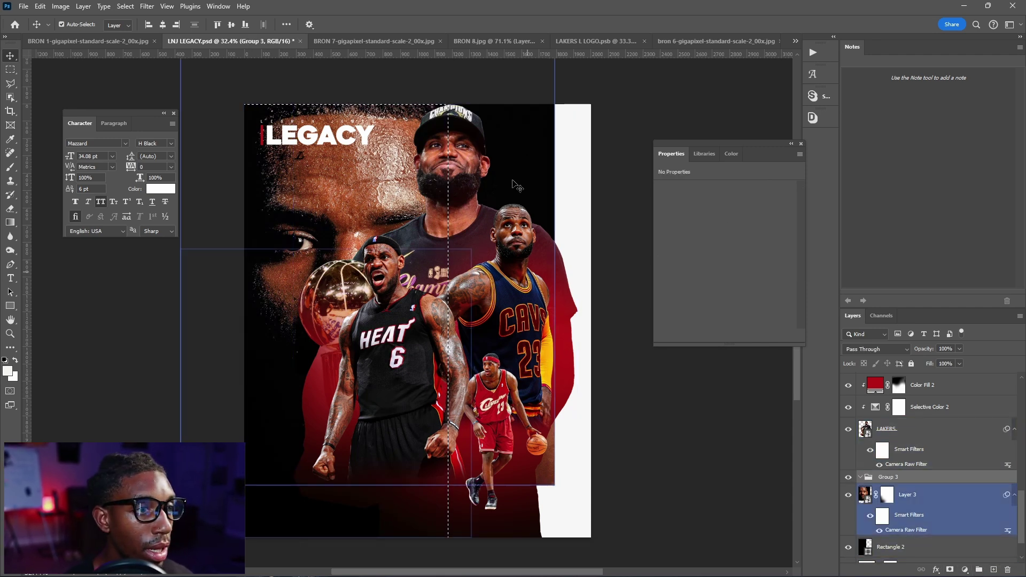
left_click(950, 569)
left_click(908, 508)
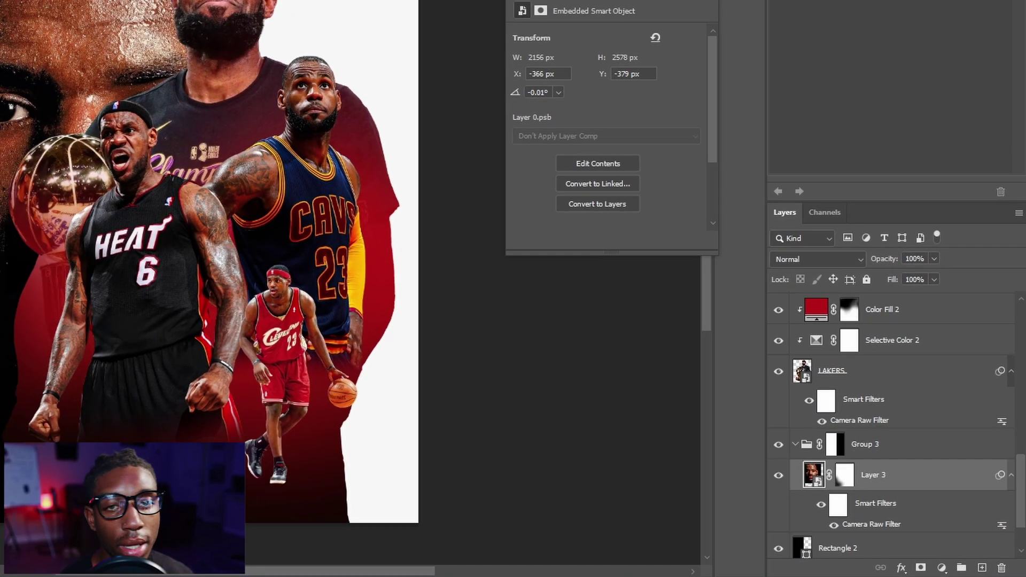
scroll(908, 529, "down", 2)
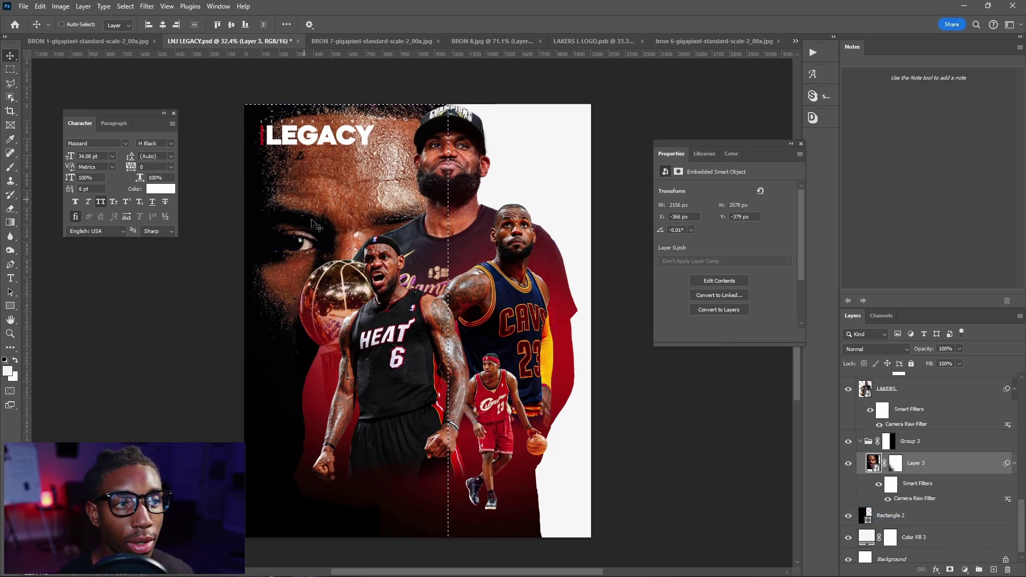
Check the portrait group's mask by toggling the visibility of the black rectangle beneath it.
left_click(862, 520, "ctrl")
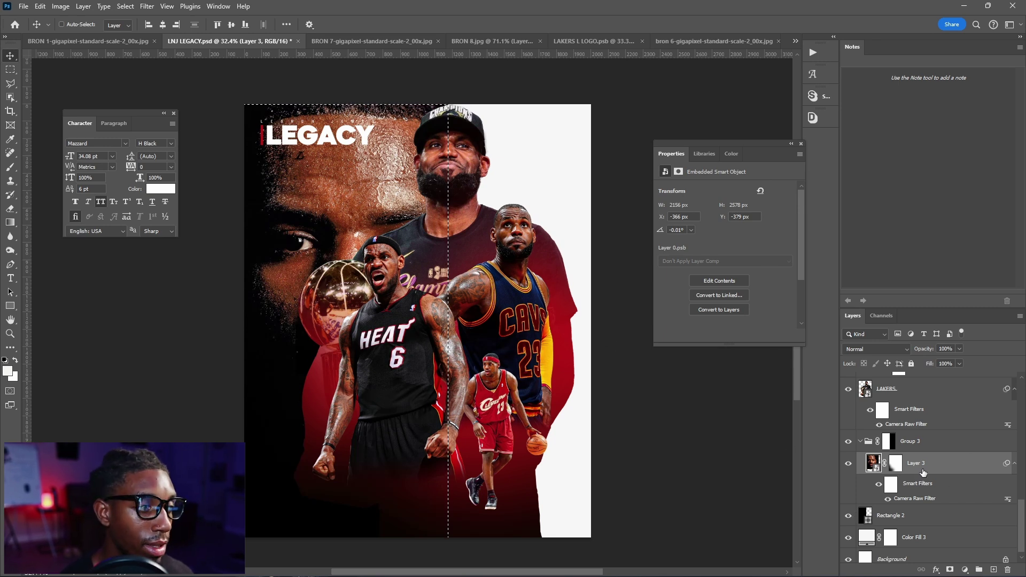
left_click(899, 444)
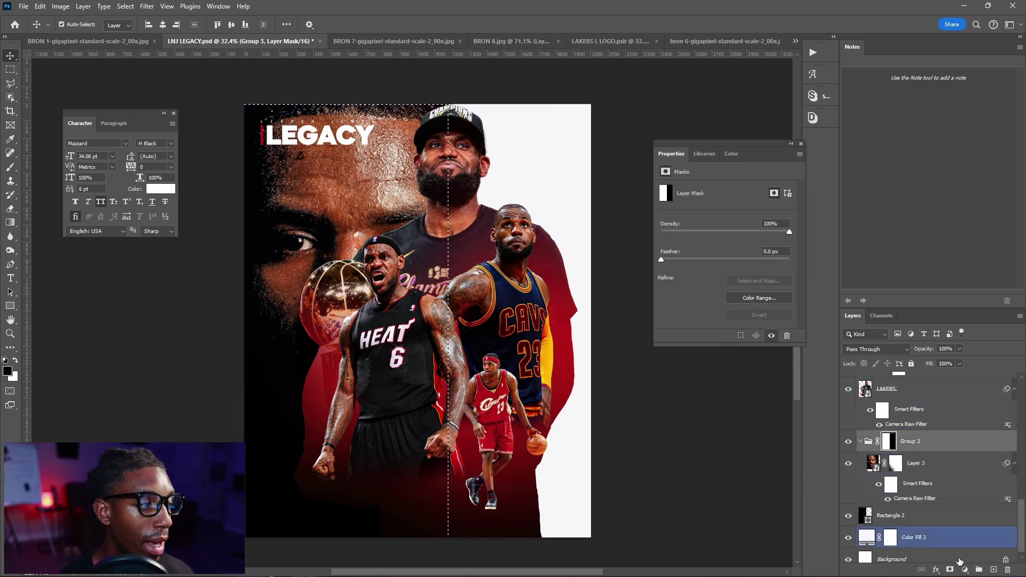
left_click_drag(935, 463, 936, 442)
left_click(848, 516)
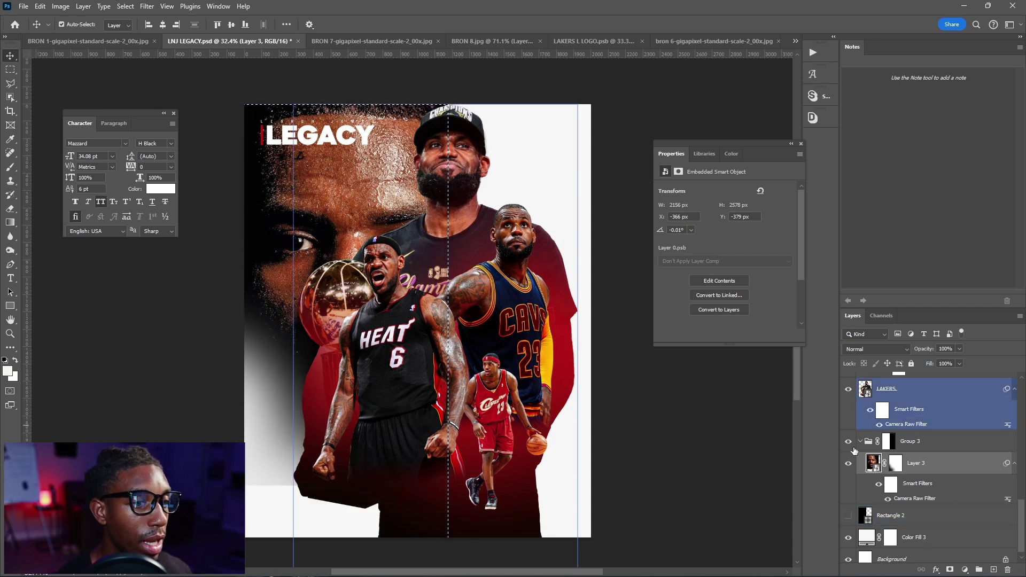
left_click(848, 516)
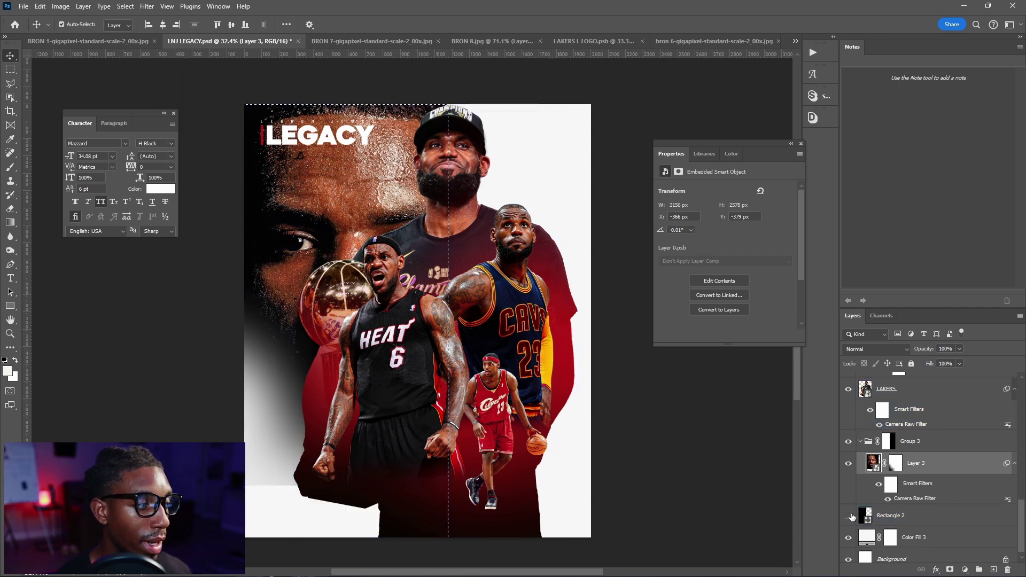
Show the black rectangle again and add a Gradient Map adjustment clipped to the close-up portrait layer.
left_click(887, 498)
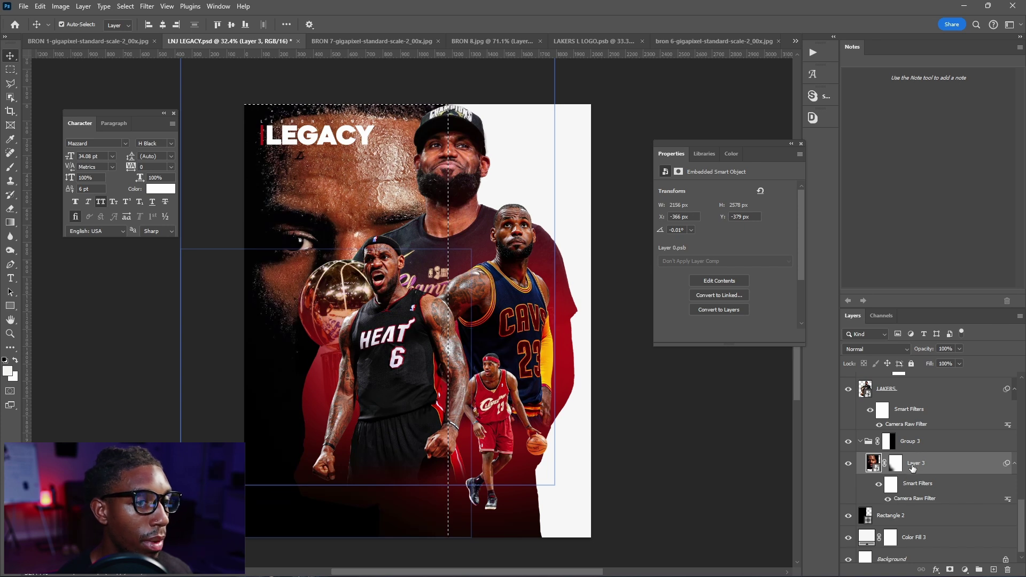
left_click(964, 570)
left_click(905, 483)
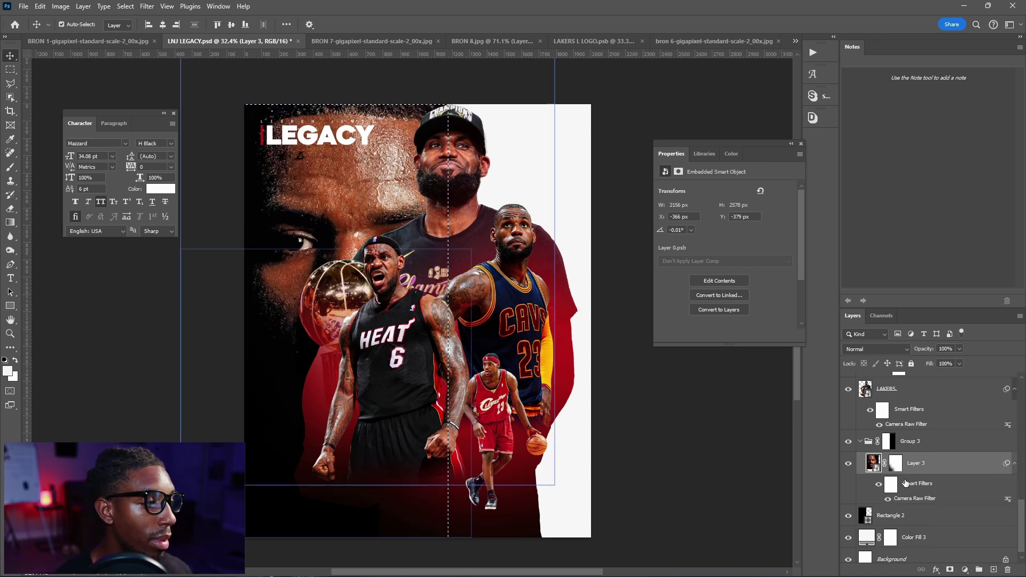
left_click(919, 537)
left_click(964, 570)
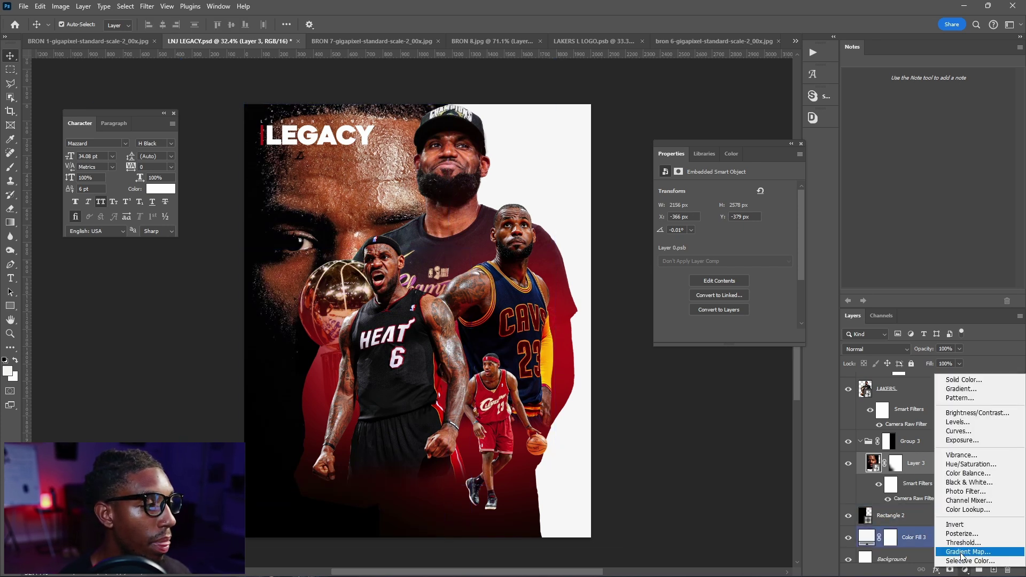
left_click(962, 554)
left_click(928, 474, "alt")
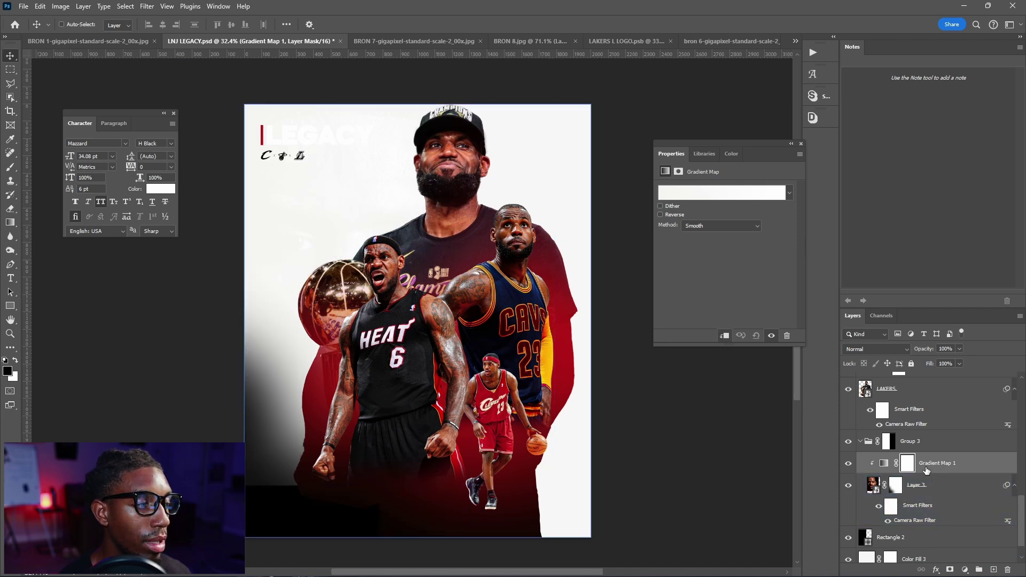
key("ctrl+alt+g")
key("ctrl+alt+g")
left_click(950, 468)
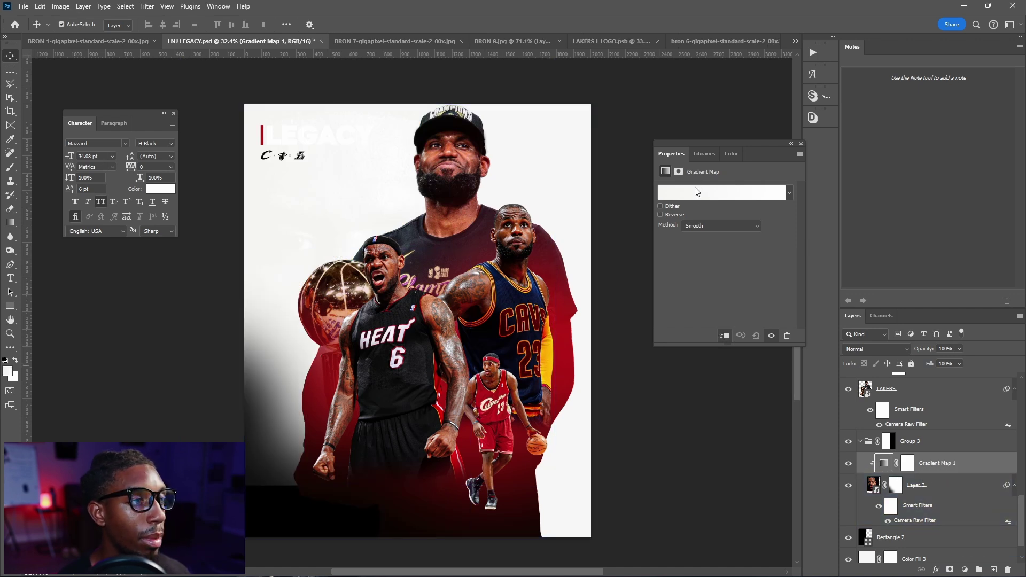
Apply the Black, White preset to the gradient map and add a near-black stop coloured #141414 beside the black end.
left_click(696, 191)
left_click(701, 236)
left_click(747, 252)
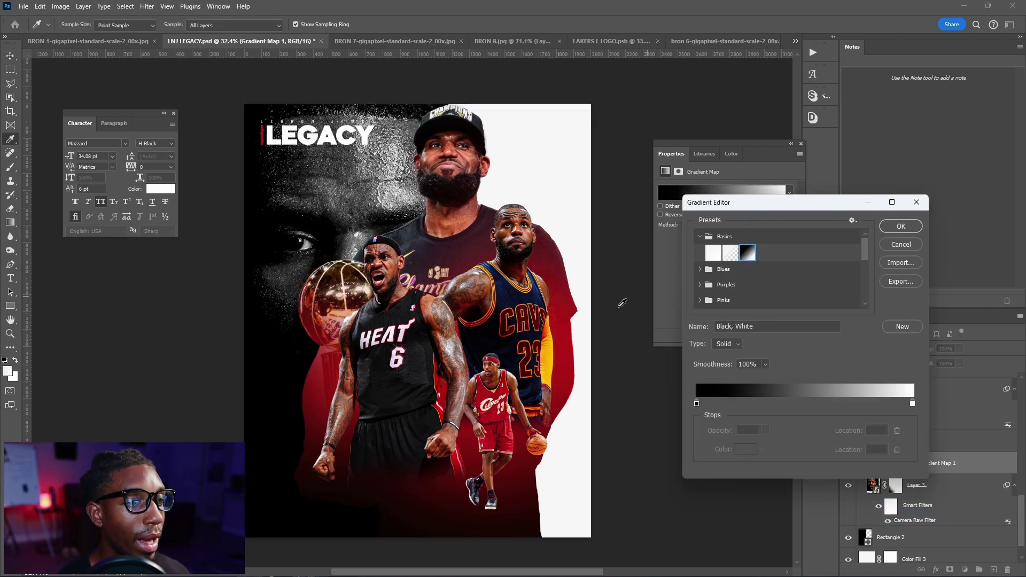
left_click(733, 402)
double_click(732, 404)
left_click_drag(749, 426, 710, 423)
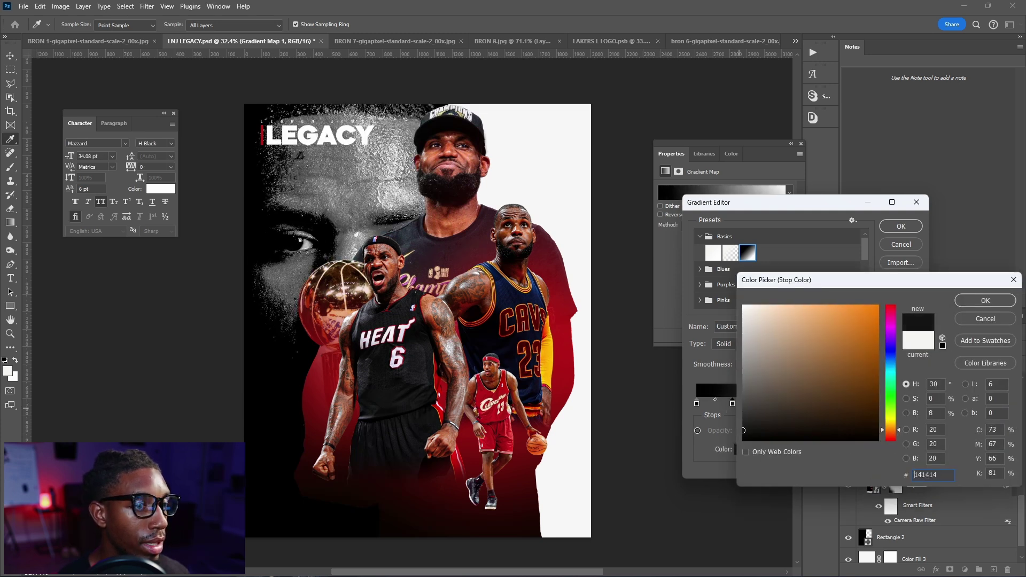
left_click(982, 300)
Add a dark grey #484848 stop at 32% and a mid grey #9b9b9b stop at 50% to the gradient map.
left_click(768, 402)
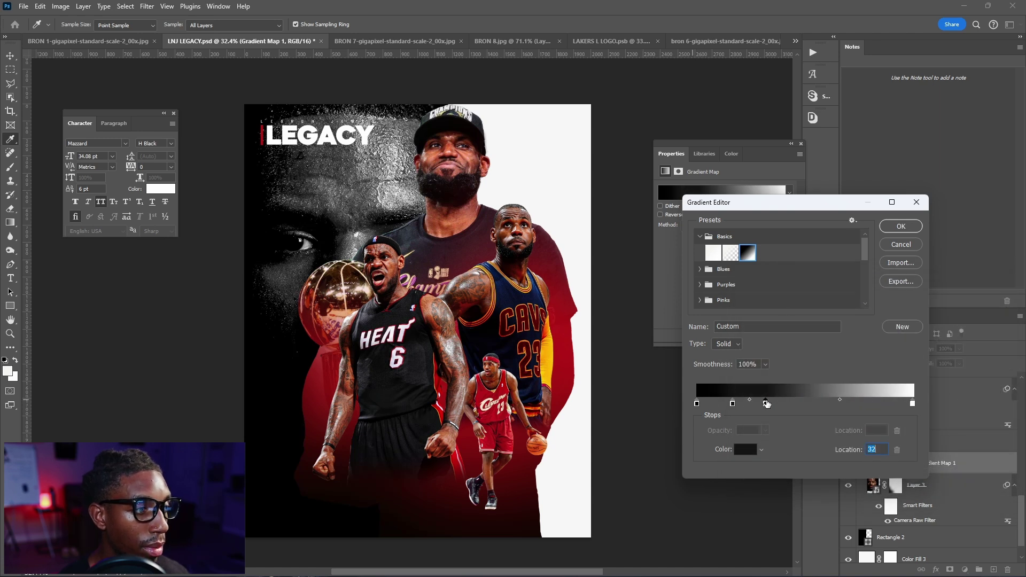
double_click(767, 403)
left_click_drag(767, 403, 724, 401)
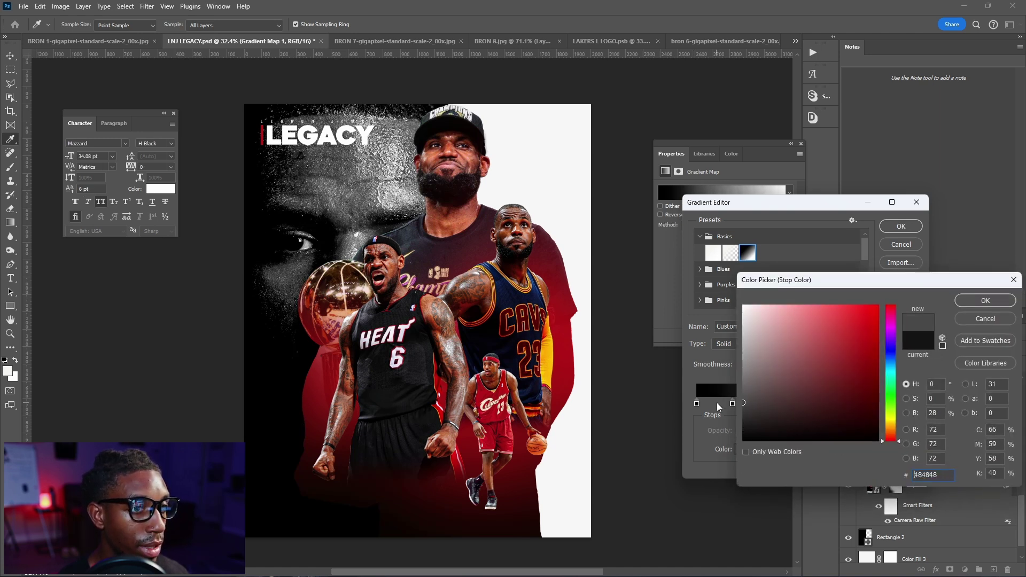
left_click(975, 299)
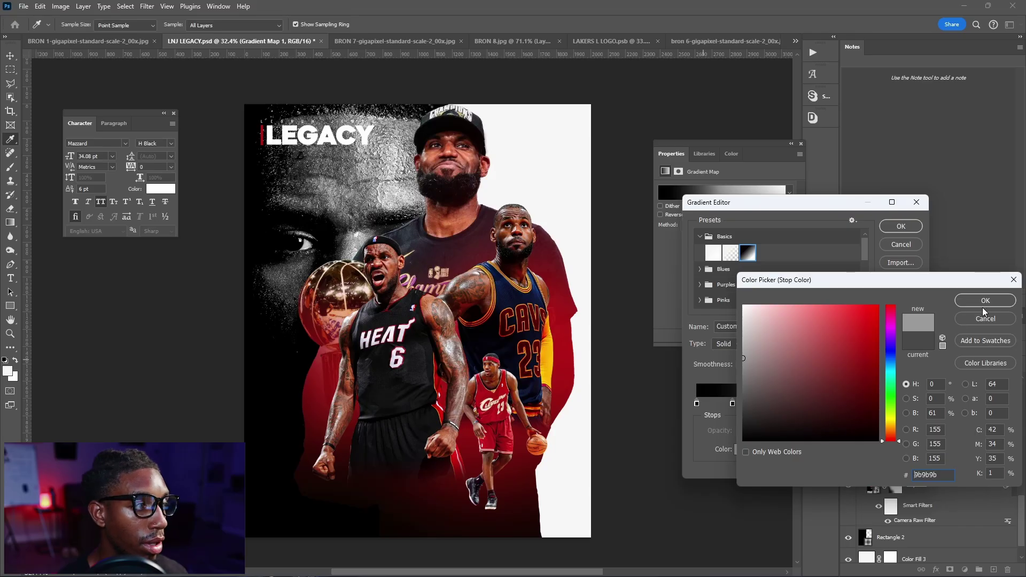
left_click(982, 307)
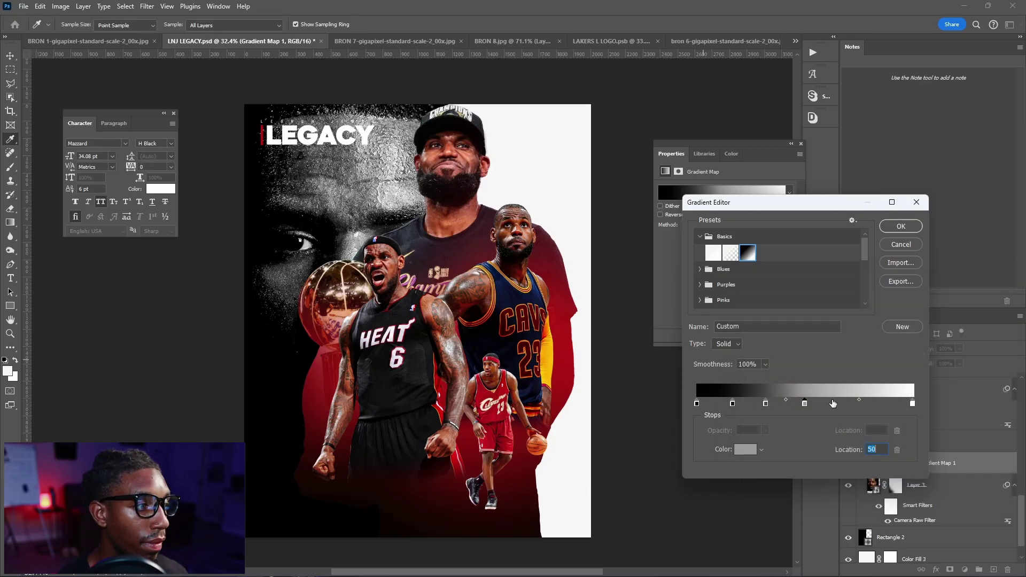
Add a light grey #d3d3d3 stop towards the white end and reposition the grey stops to adjust the portrait's contrast.
double_click(832, 403)
left_click_drag(829, 398, 726, 328)
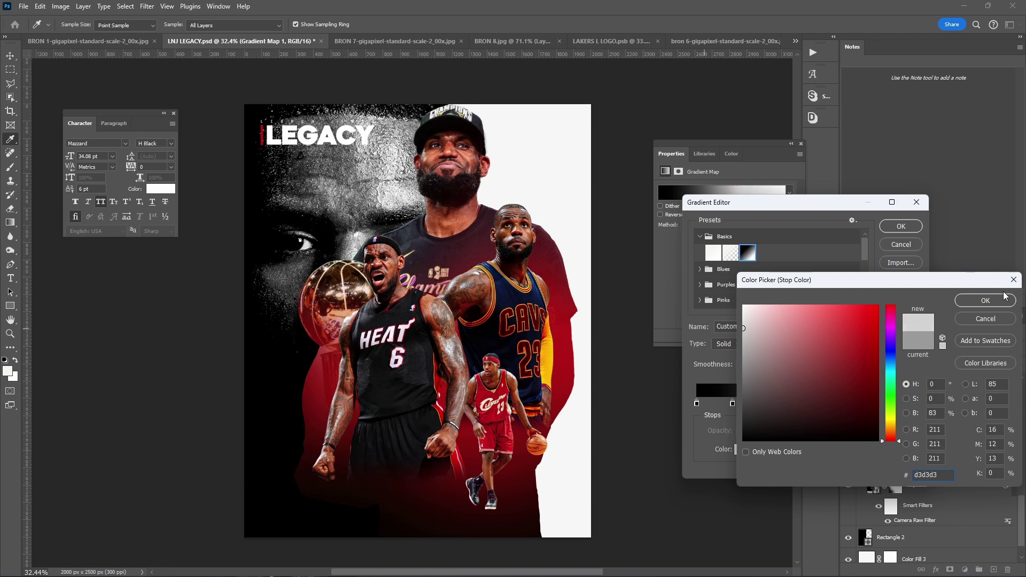
left_click(978, 302)
left_click_drag(832, 402, 880, 404)
mouse_move(805, 405)
left_mouse_down()
mouse_move(822, 403)
mouse_move(743, 404)
mouse_move(790, 408)
left_mouse_up()
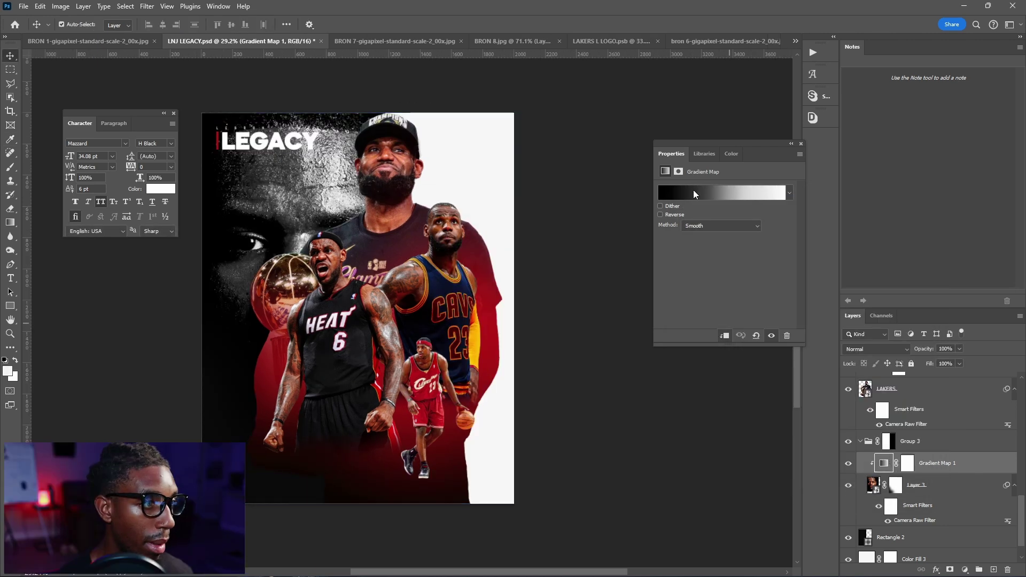
Lift the gradient map's black end stop to #0e0e0e and apply the edited gradient.
left_click(721, 191)
double_click(697, 403)
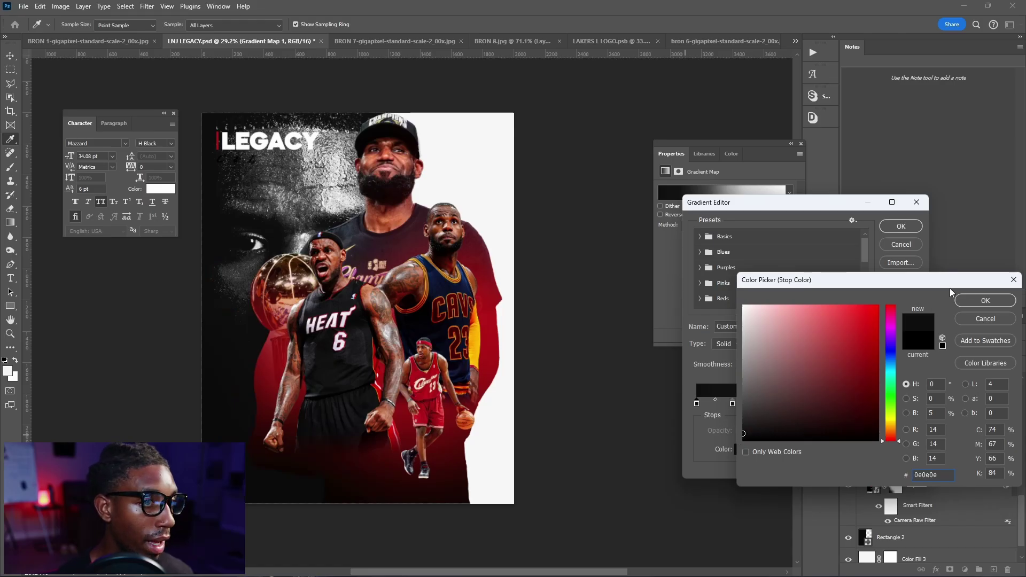
left_click(969, 300)
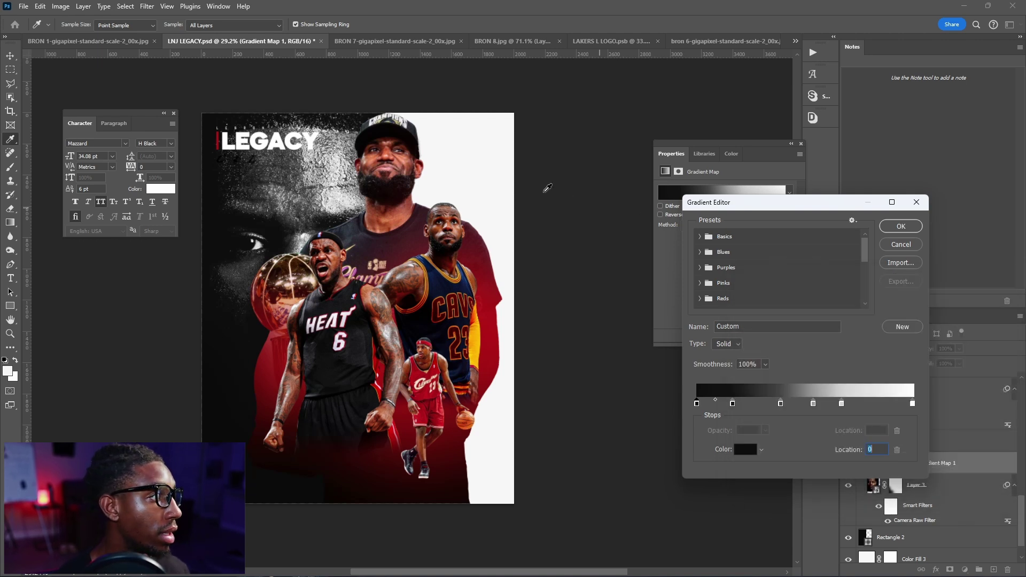
left_click(903, 224)
Group the Heat jersey cut-out together with its clipped Selective Color 3 adjustment.
scroll(388, 192, "down", 3)
scroll(388, 193, "up", 4)
scroll(387, 190, "up", 3)
left_click(386, 175)
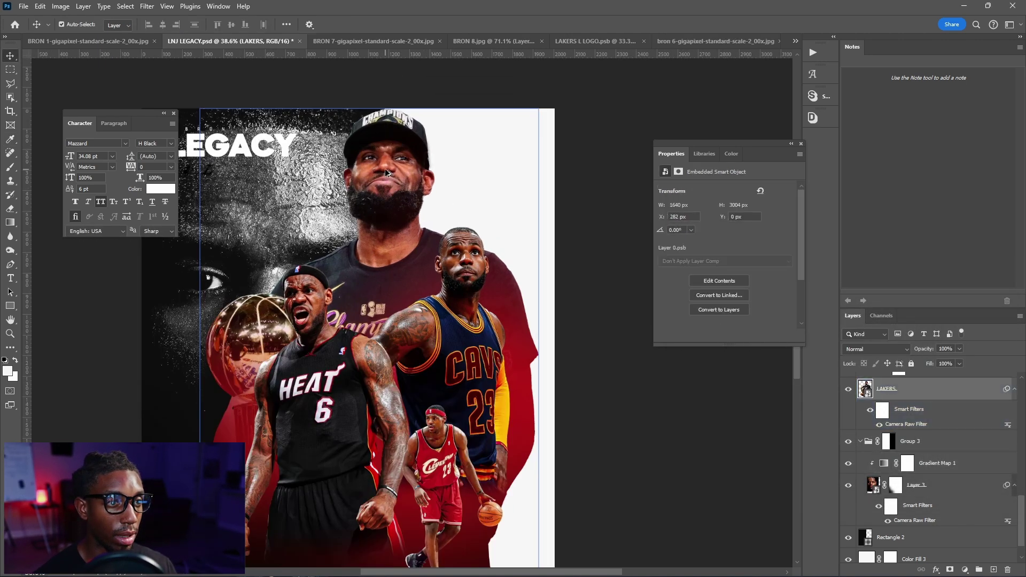
scroll(388, 177, "down", 3)
scroll(352, 256, "up", 3)
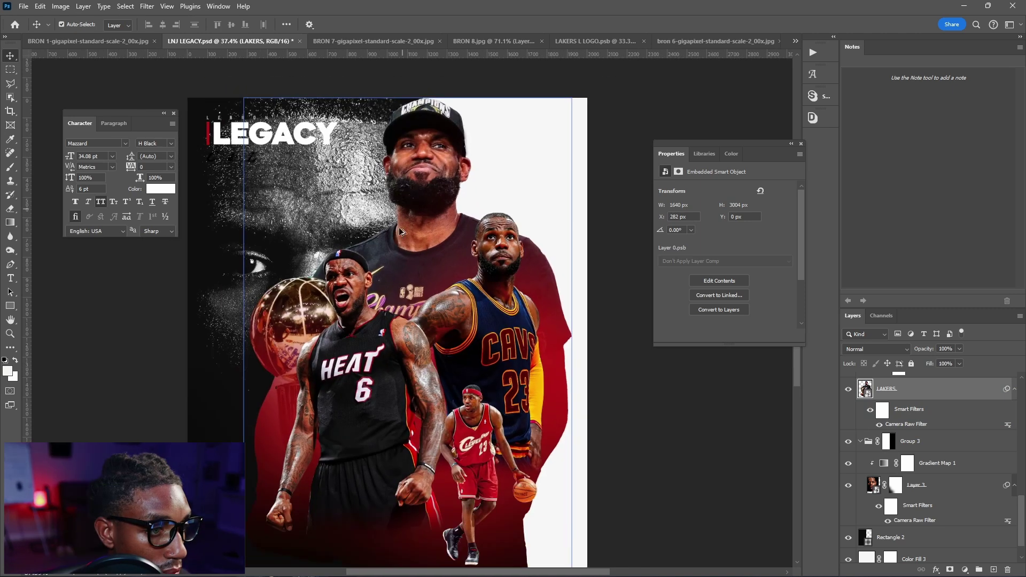
left_click(337, 287)
scroll(924, 481, "up", 4)
left_click(926, 458, "ctrl")
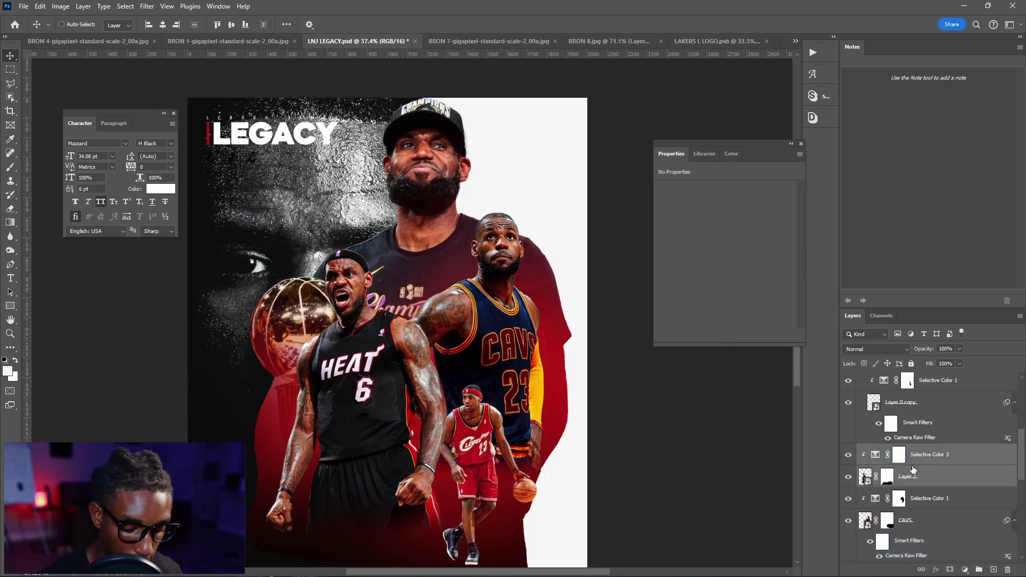
key("ctrl+g")
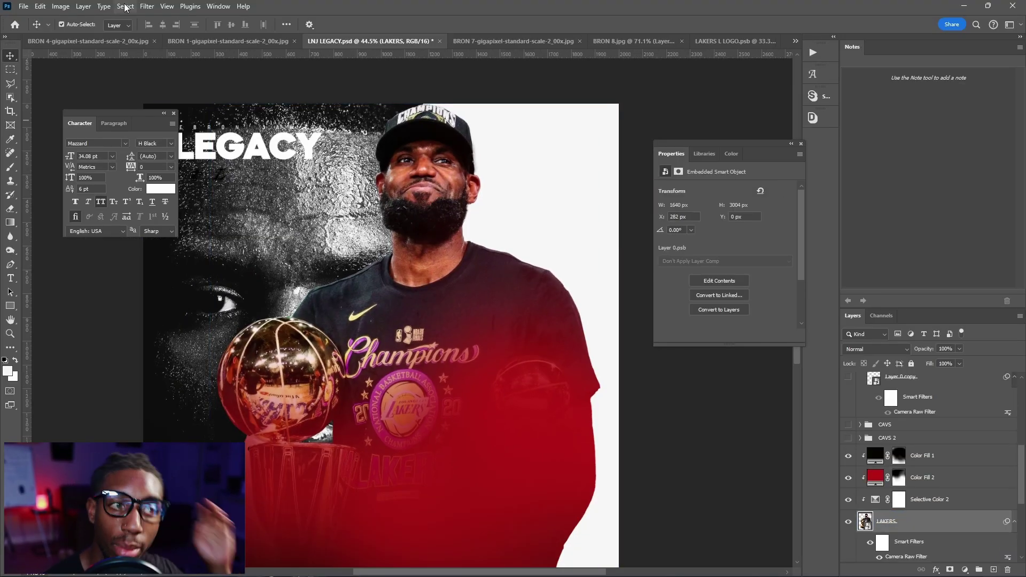
Select the shadows with Color Range on the LAKERS layer, using Fuzziness 12% and Range 78.
left_click(125, 6)
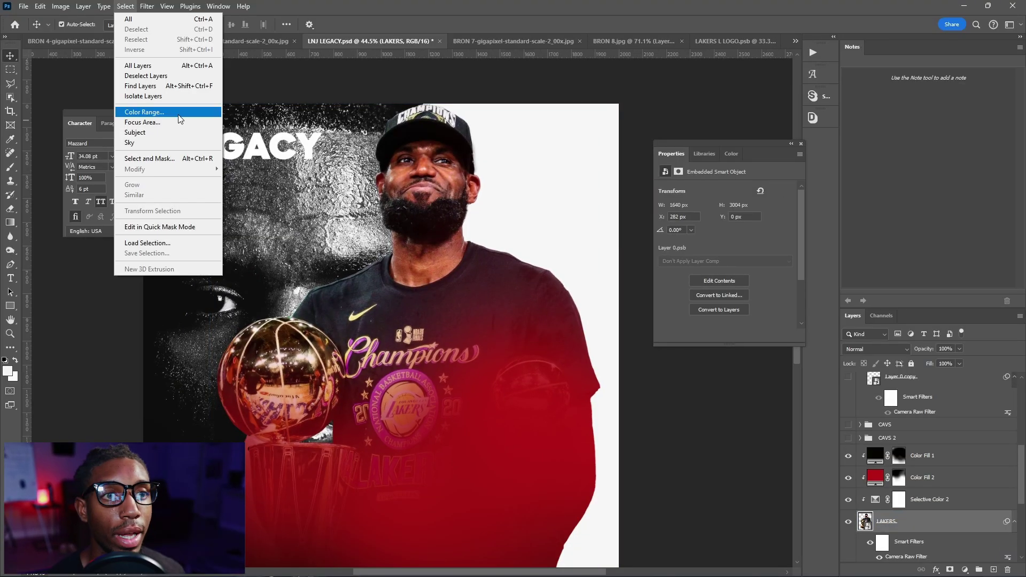
left_click(179, 119)
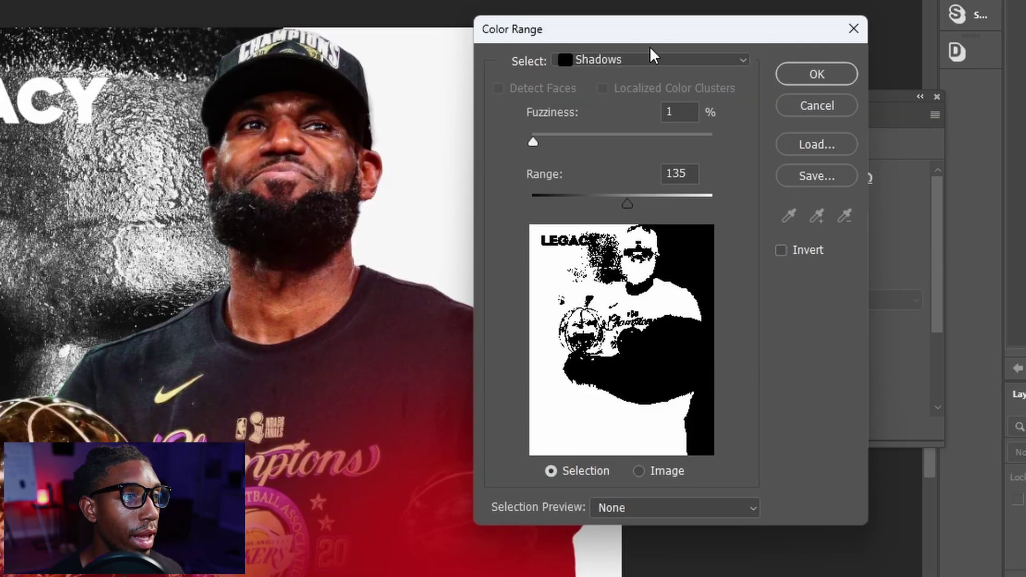
left_click(636, 118)
left_click(644, 63)
left_click_drag(681, 206, 555, 211)
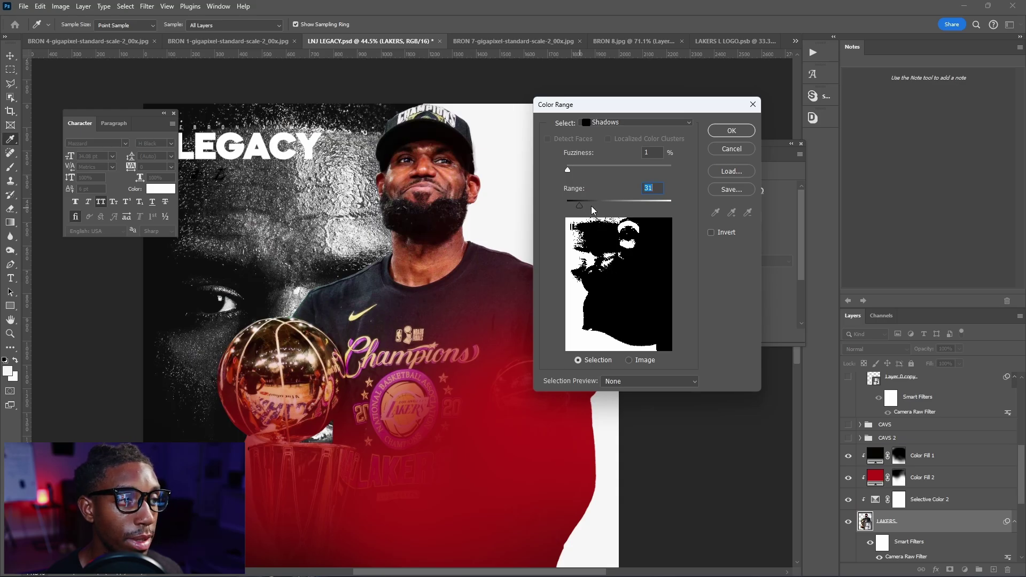
left_click_drag(591, 209, 596, 210)
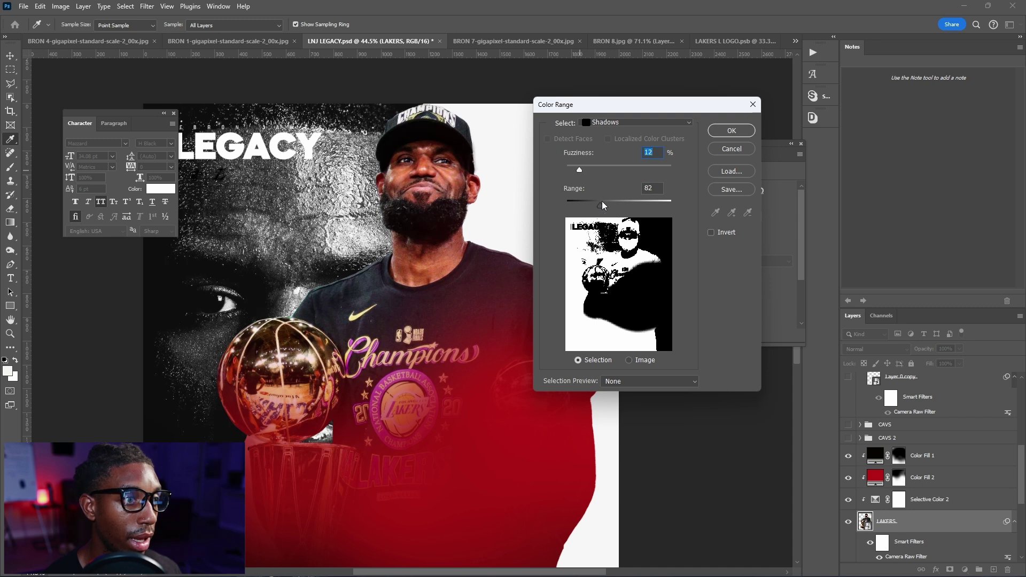
left_click_drag(596, 201, 597, 202)
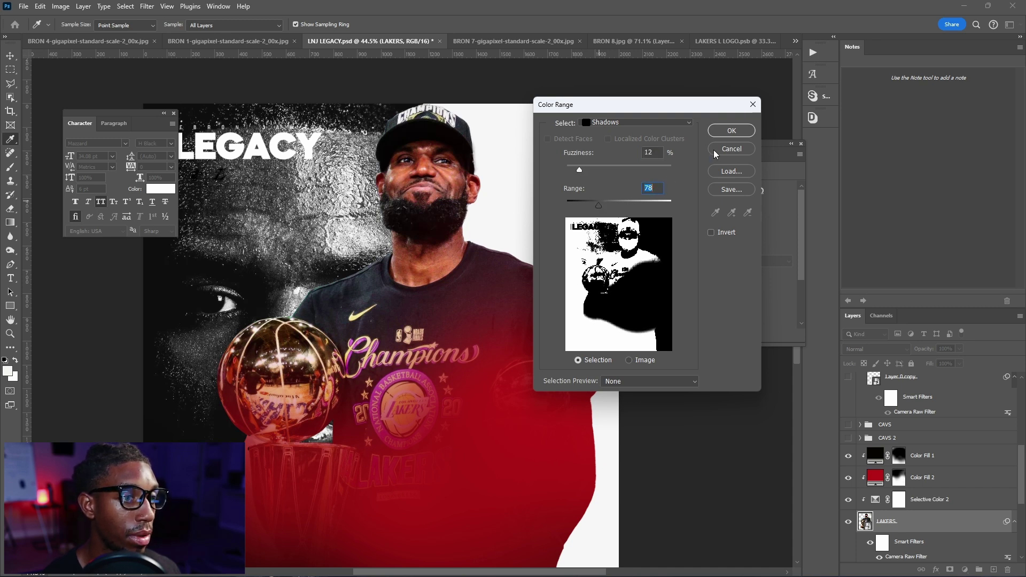
left_click(731, 131)
Add an Exposure adjustment above Color Fill 1, masked by the shadow selection.
key("v")
left_click(924, 456)
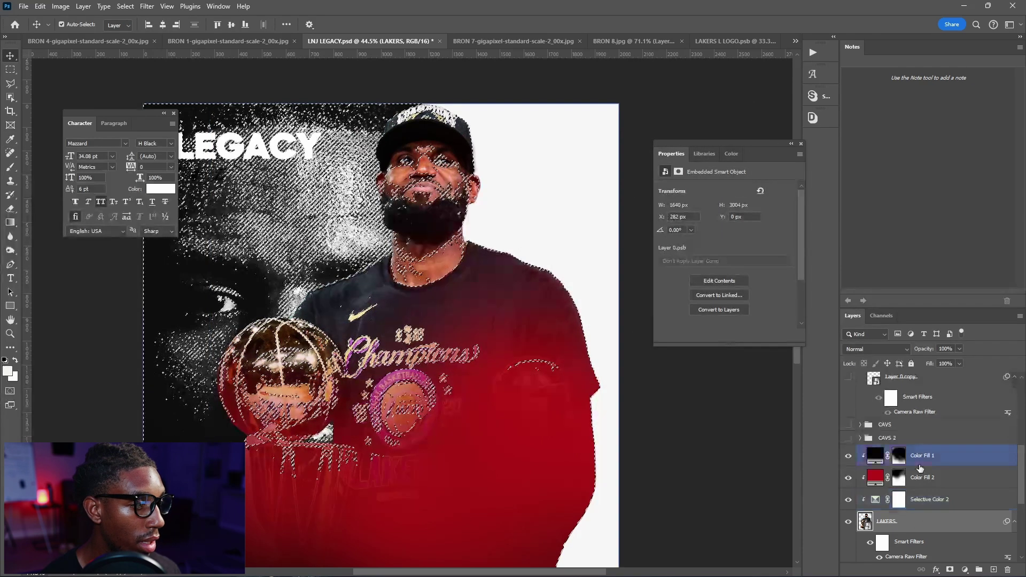
left_click(965, 570)
left_click(961, 437)
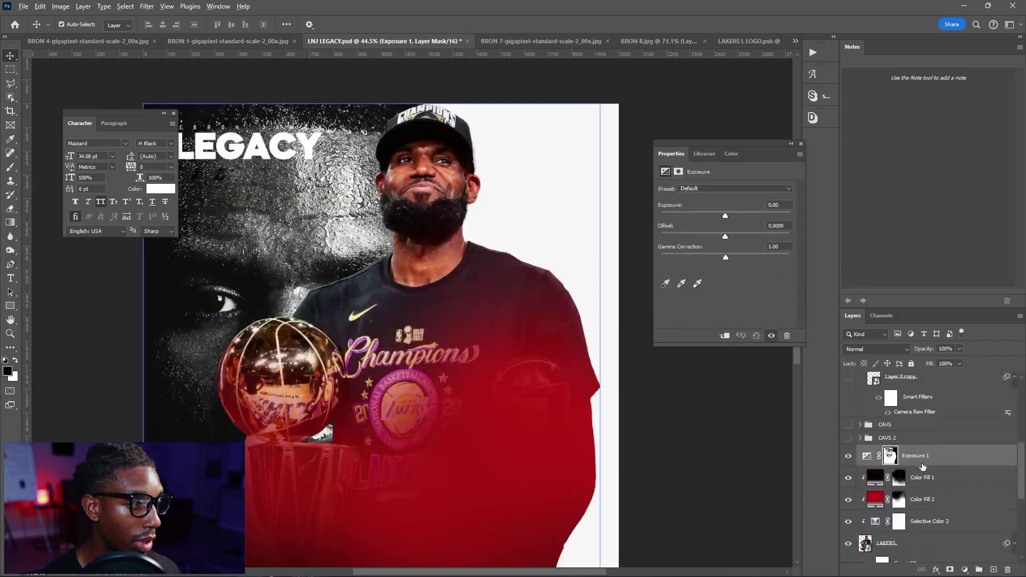
Clip the Exposure adjustment to the Lakers cut-out and darken the shadows with Exposure -1.83.
left_click_drag(720, 213, 710, 215)
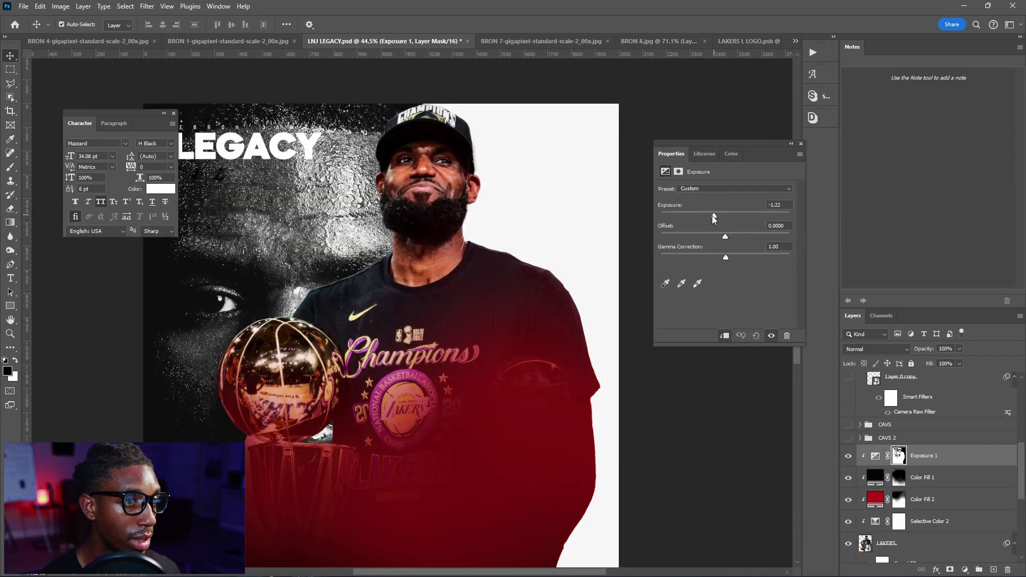
scroll(446, 267, "down", 1)
scroll(447, 267, "up", 1)
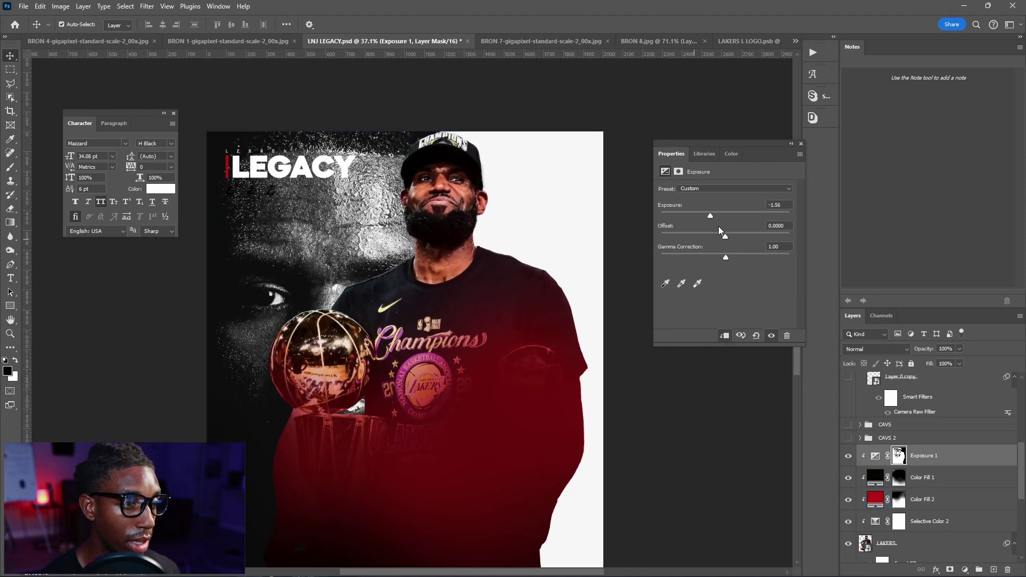
key("ctrl+z")
left_click_drag(723, 215, 708, 214)
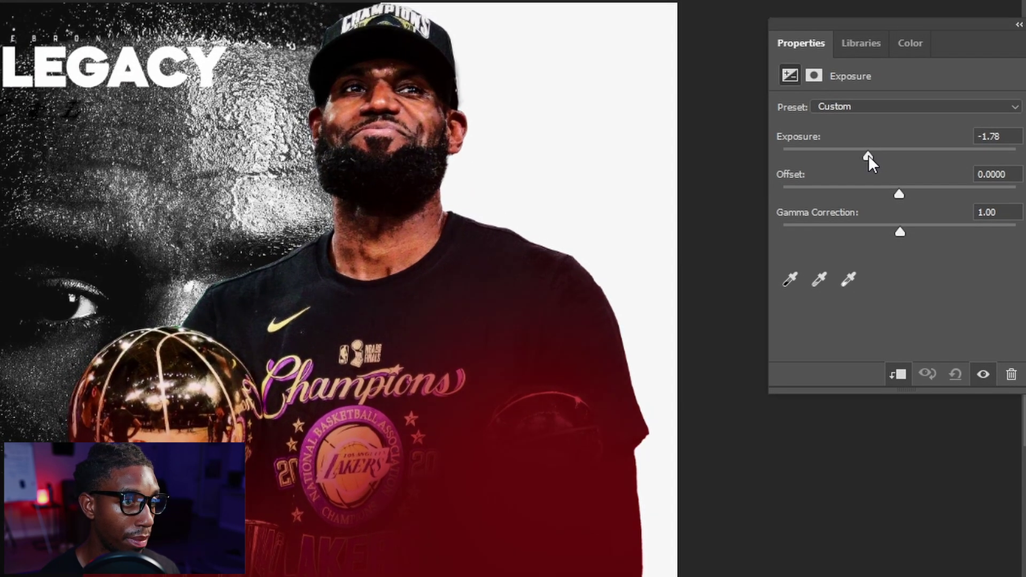
mouse_move(867, 155)
left_mouse_down()
mouse_move(876, 166)
mouse_move(866, 167)
left_mouse_up()
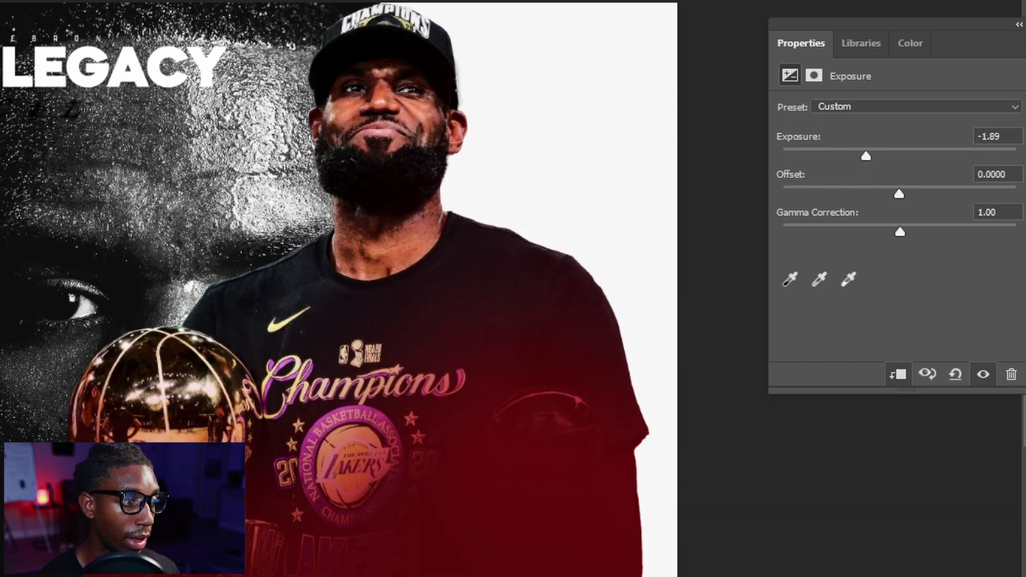
Feather the Exposure adjustment's mask by 3.1 px and compare the shading on the Lakers figure's face.
scroll(406, 109, "up", 6)
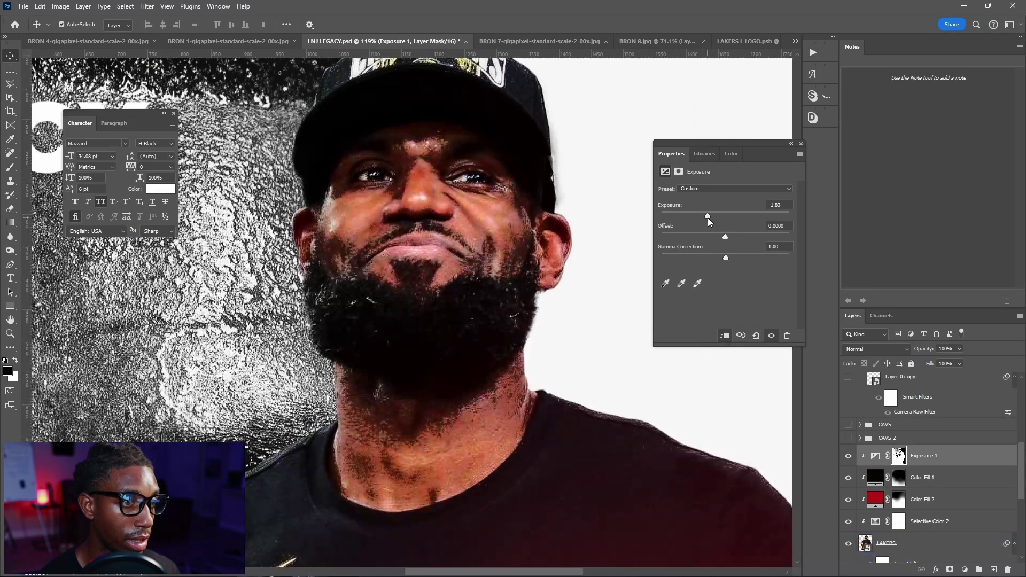
left_click(899, 456)
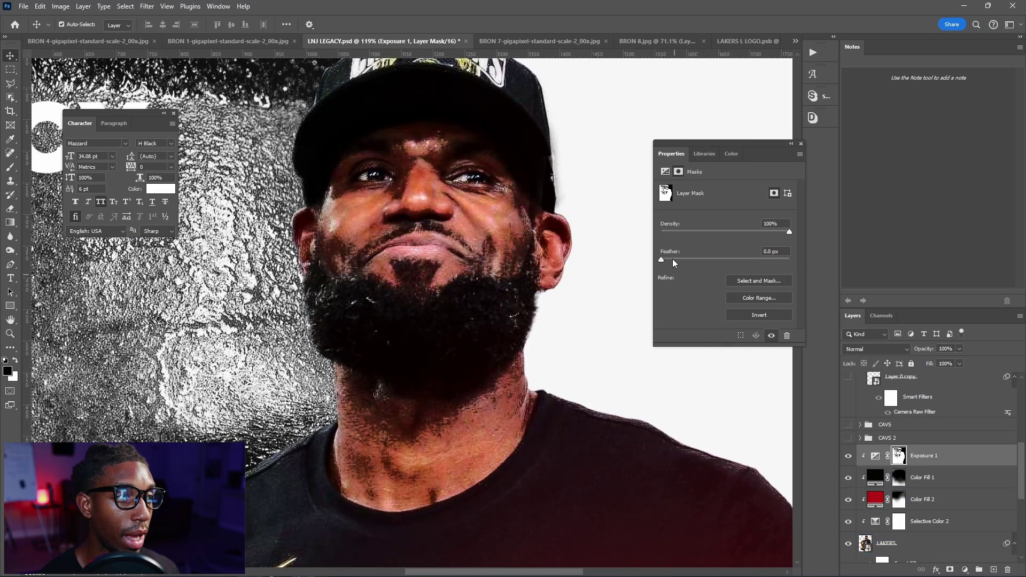
mouse_move(671, 260)
left_mouse_down()
mouse_move(691, 266)
mouse_move(682, 260)
left_mouse_up()
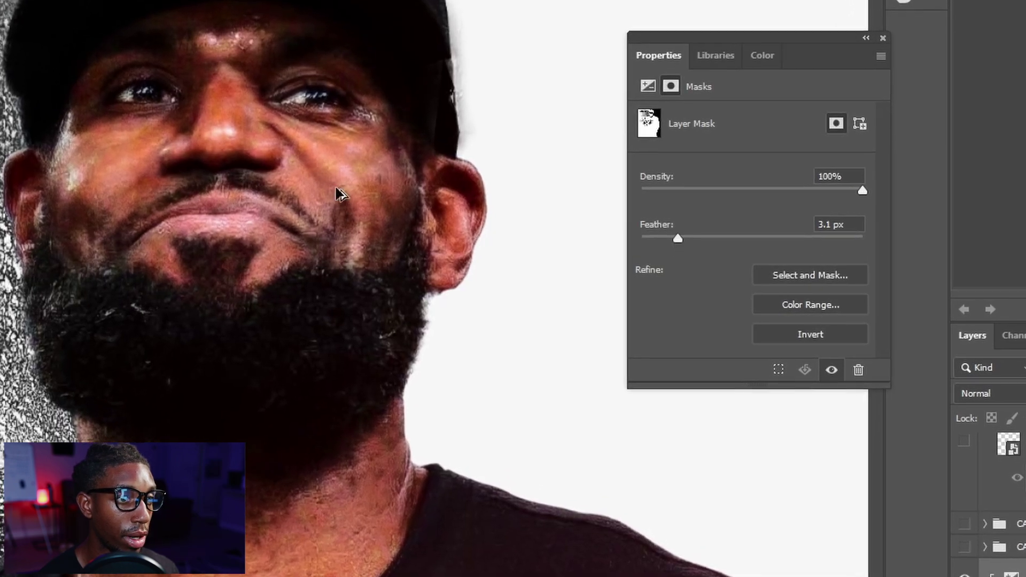
scroll(315, 110, "down", 5)
scroll(321, 109, "up", 7)
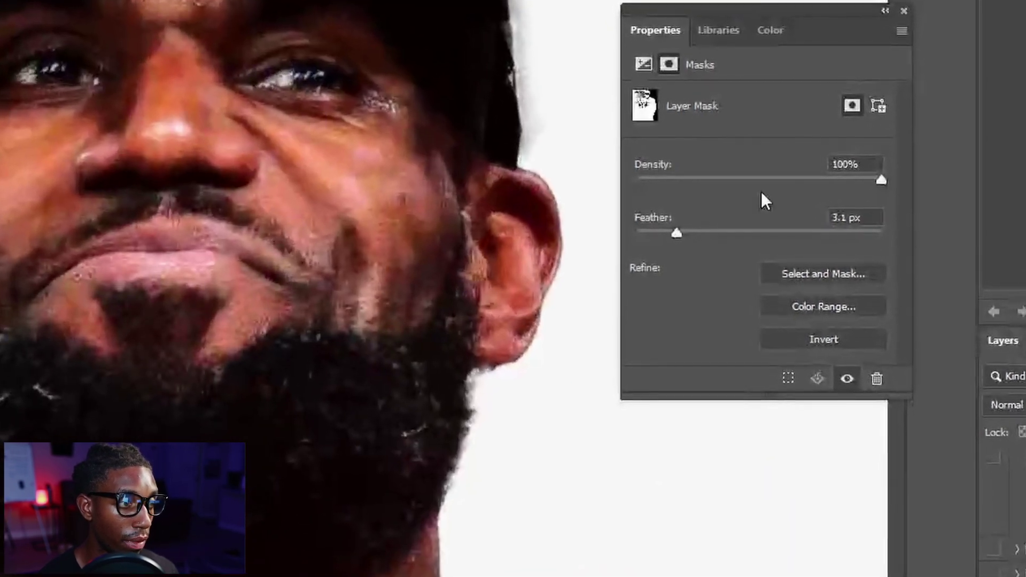
scroll(307, 183, "down", 7)
left_click_drag(186, 115, 191, 3)
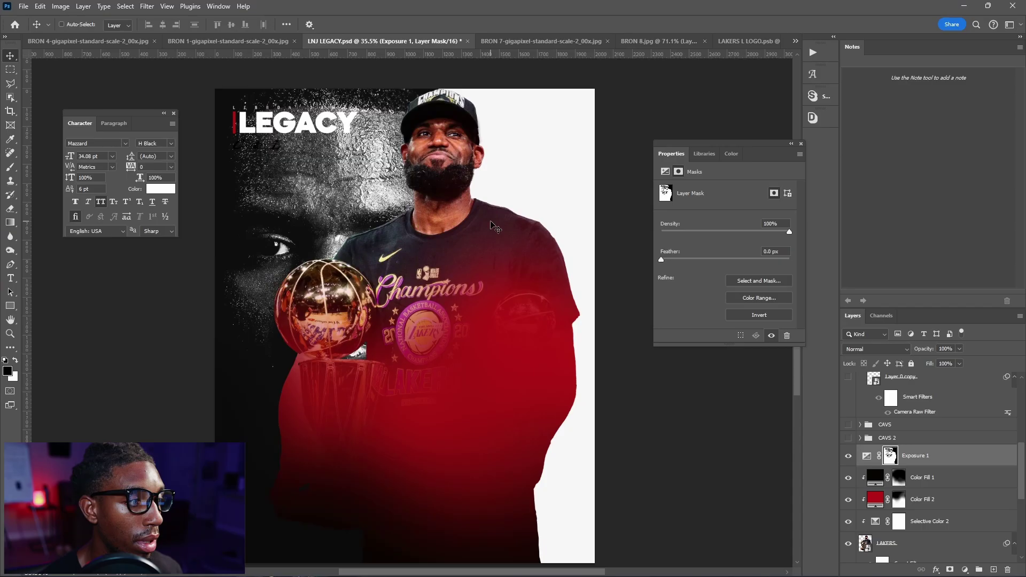
Undo the Exposure adjustment, clear its selection, and reselect the LAKERS layer's shadows with Color Range at Fuzziness 12% and Range 74.
key("ctrl+z")
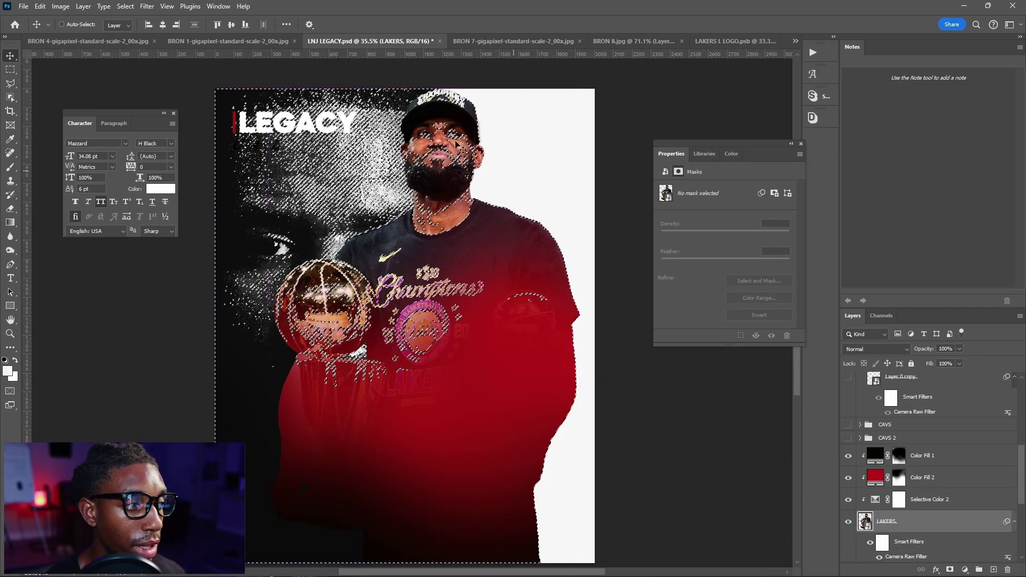
key("ctrl+d")
left_click(121, 6)
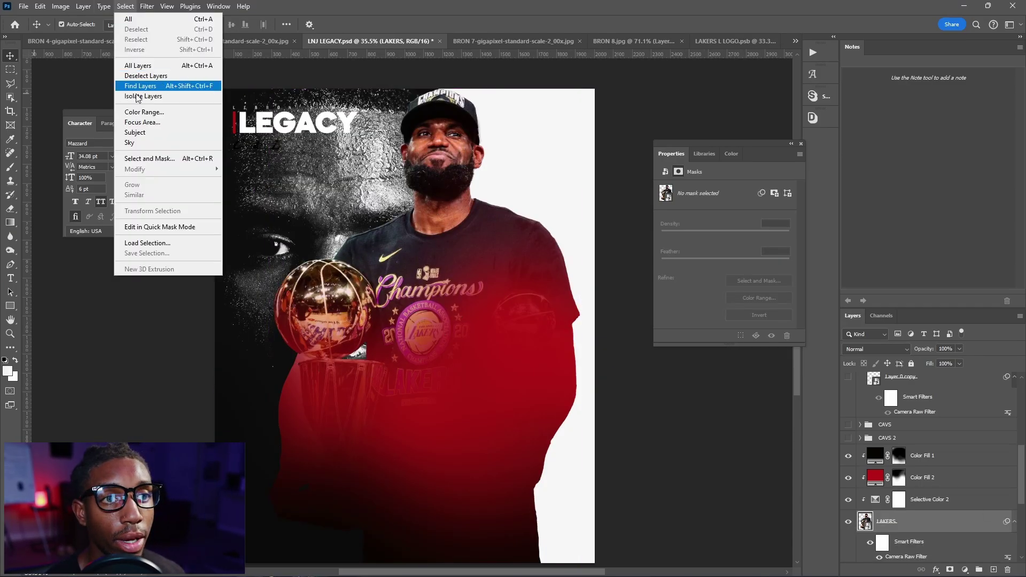
left_click(140, 111)
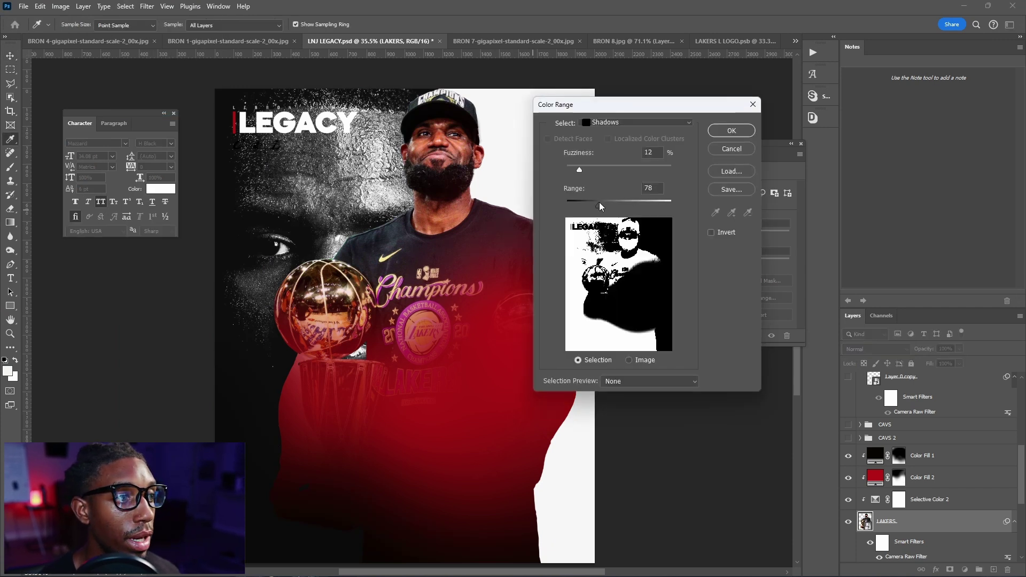
left_click(585, 207)
left_click_drag(592, 209, 616, 211)
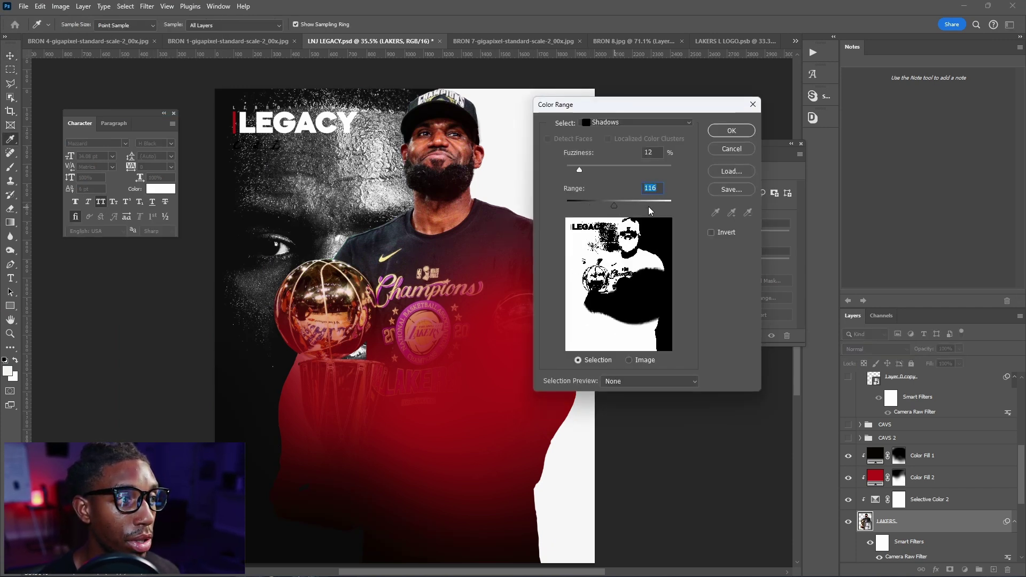
left_click_drag(586, 201, 598, 207)
left_click(733, 130)
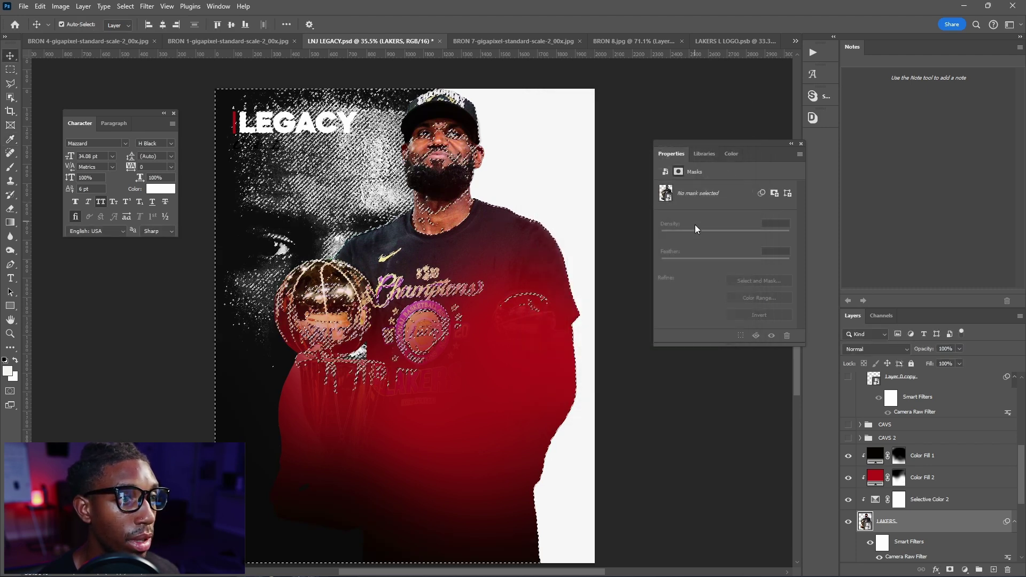
Add a clipped Exposure adjustment above Color Fill 1 with Exposure -1.33 and feather its shadow mask by 4.1 px.
left_click(939, 482)
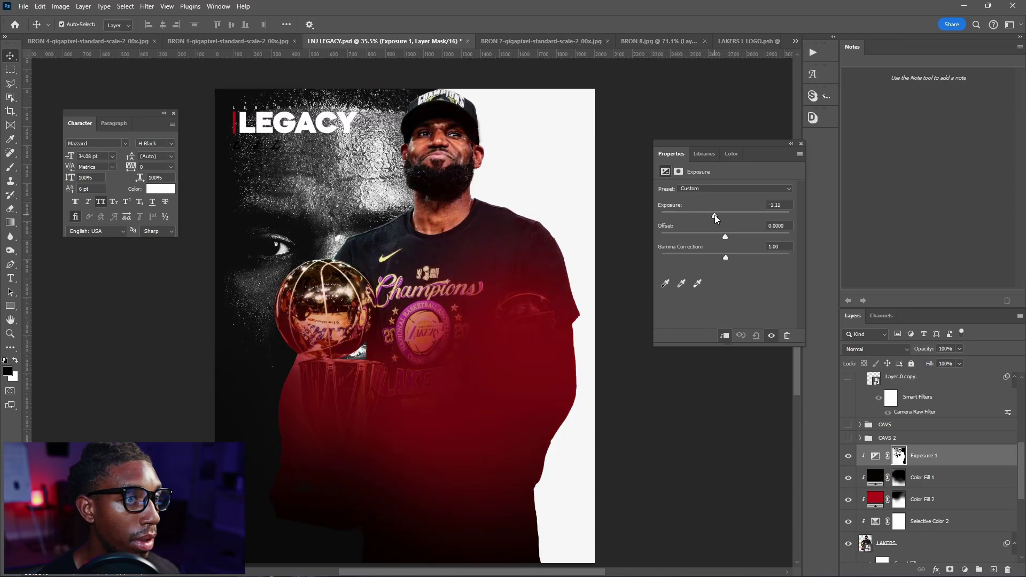
left_click_drag(714, 215, 713, 217)
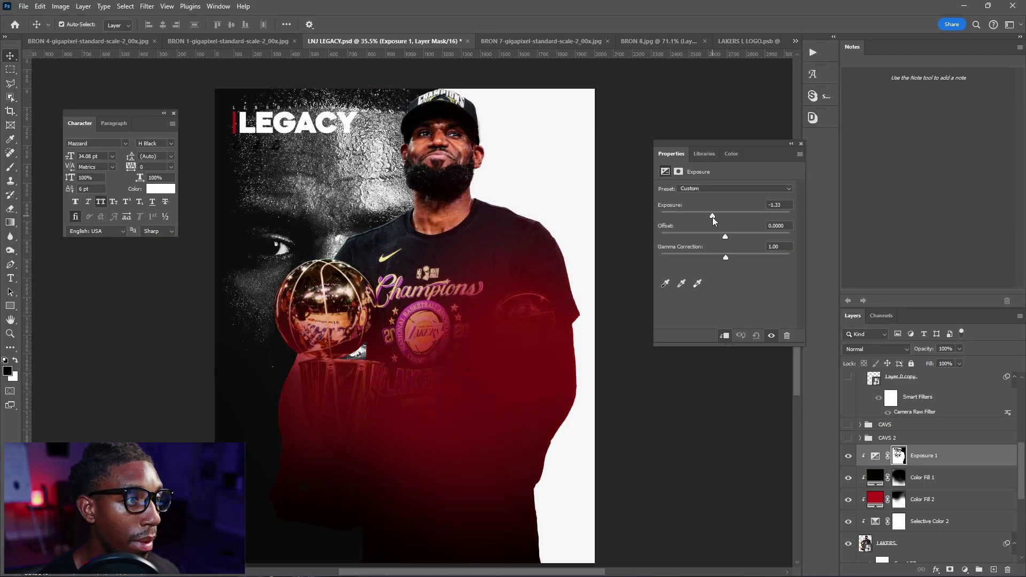
left_click(897, 456)
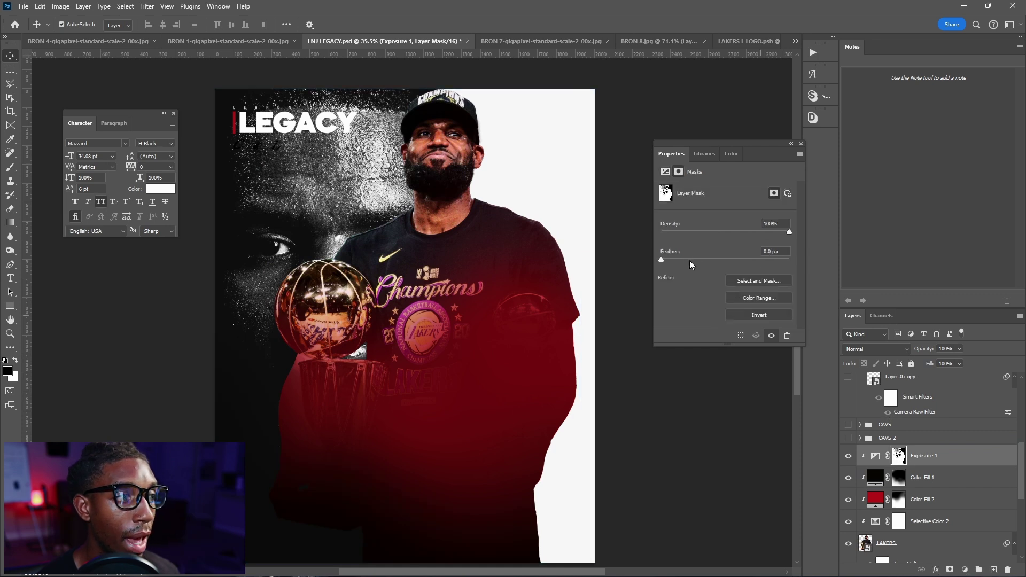
scroll(454, 160, "up", 6)
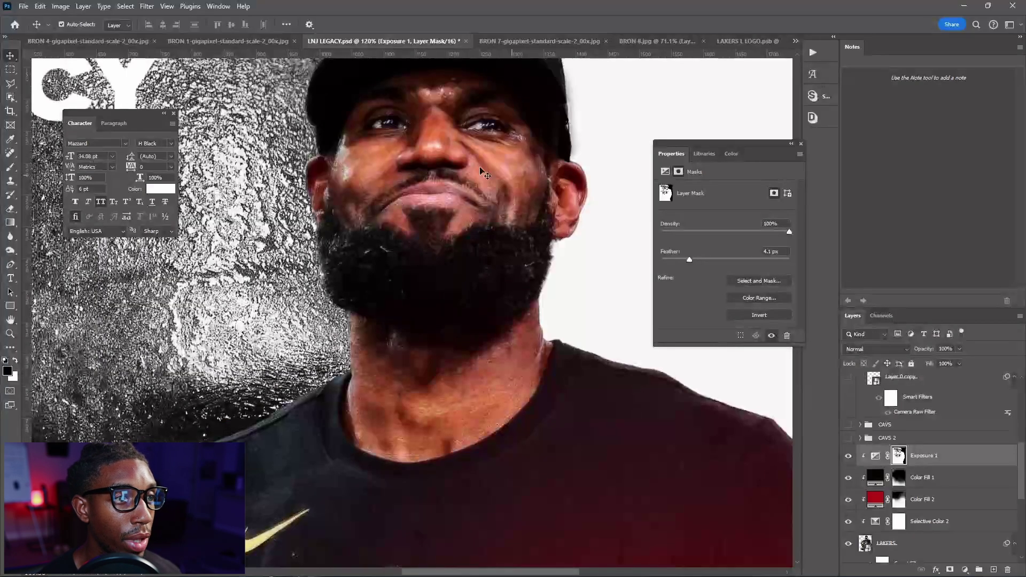
scroll(448, 183, "down", 3)
Paint black on the Exposure 1 mask over the trophy, the arms and the red lower body to lift the darkening there.
key("b")
scroll(448, 183, "down", 3)
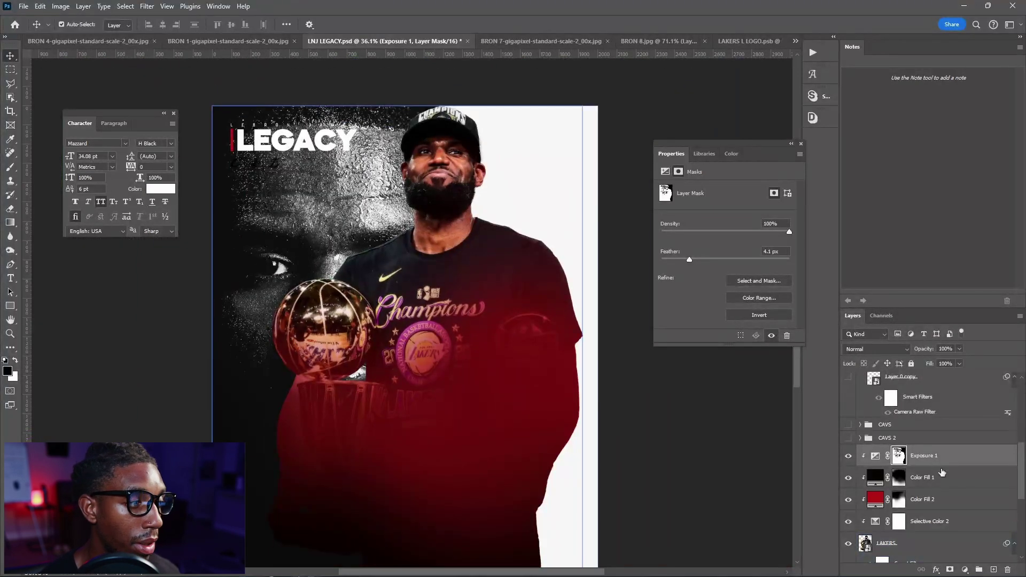
left_click_drag(283, 354, 295, 361)
left_click_drag(357, 321, 288, 335)
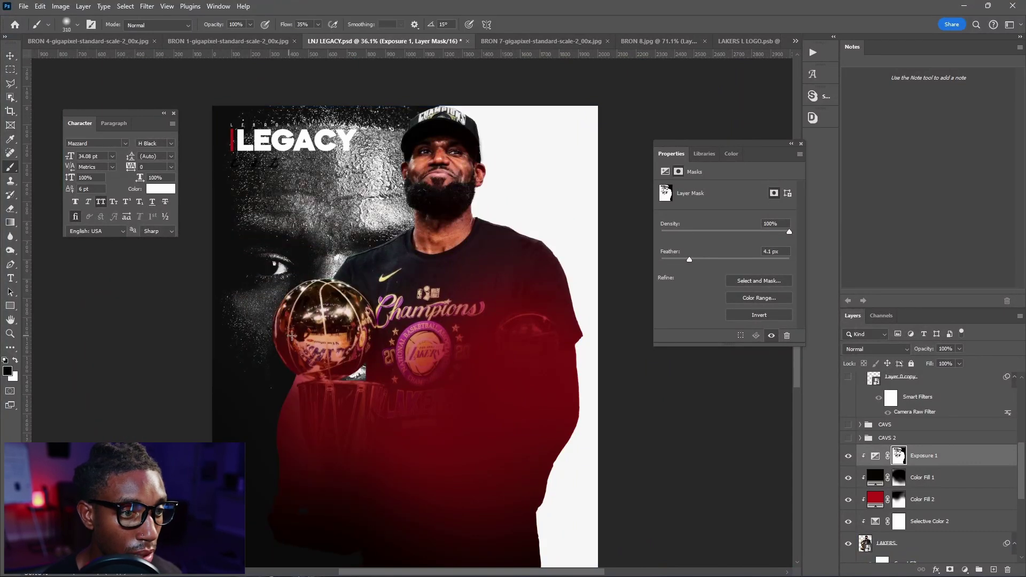
mouse_move(322, 395)
left_mouse_down()
mouse_move(310, 446)
mouse_move(293, 484)
left_mouse_up()
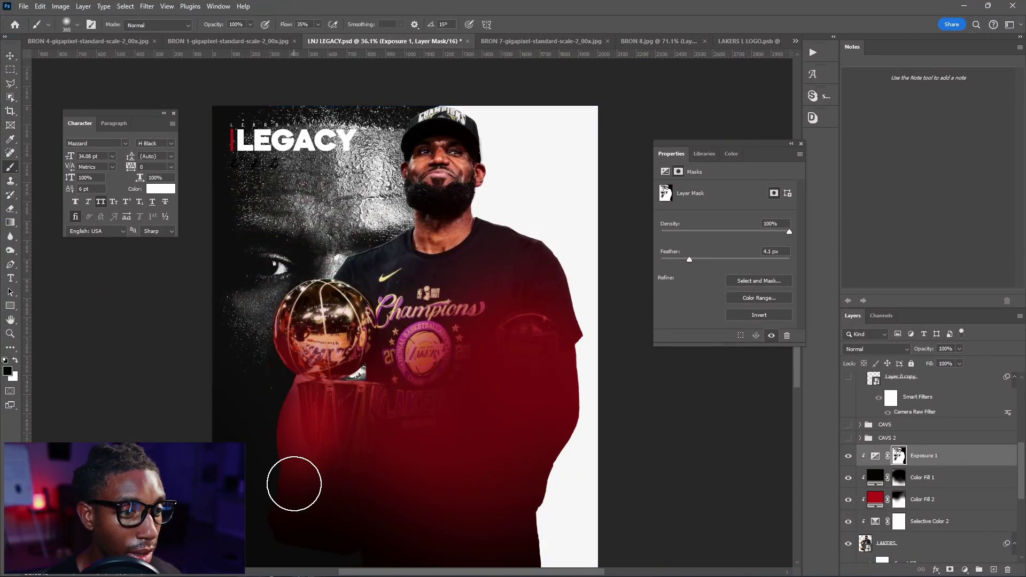
left_click_drag(311, 439, 377, 441)
left_click_drag(483, 414, 531, 305)
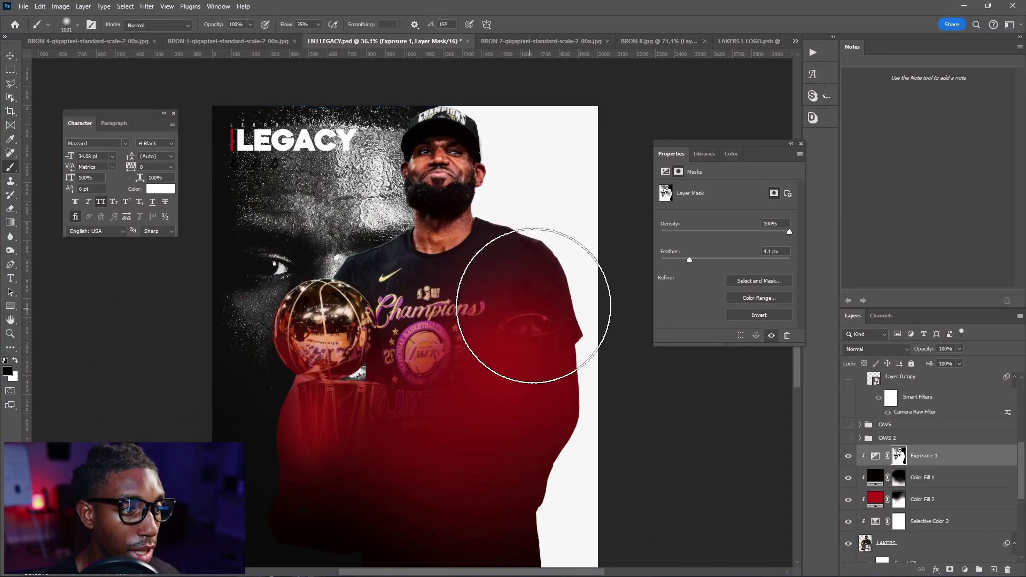
Touch up the Exposure 1 mask around the Lakers figure's face with a small soft brush.
scroll(478, 169, "up", 3)
left_click_drag(476, 167, 374, 170)
scroll(477, 169, "up", 2)
mouse_move(428, 188)
left_mouse_down()
mouse_move(455, 203)
mouse_move(429, 185)
mouse_move(422, 150)
left_mouse_up()
key("x")
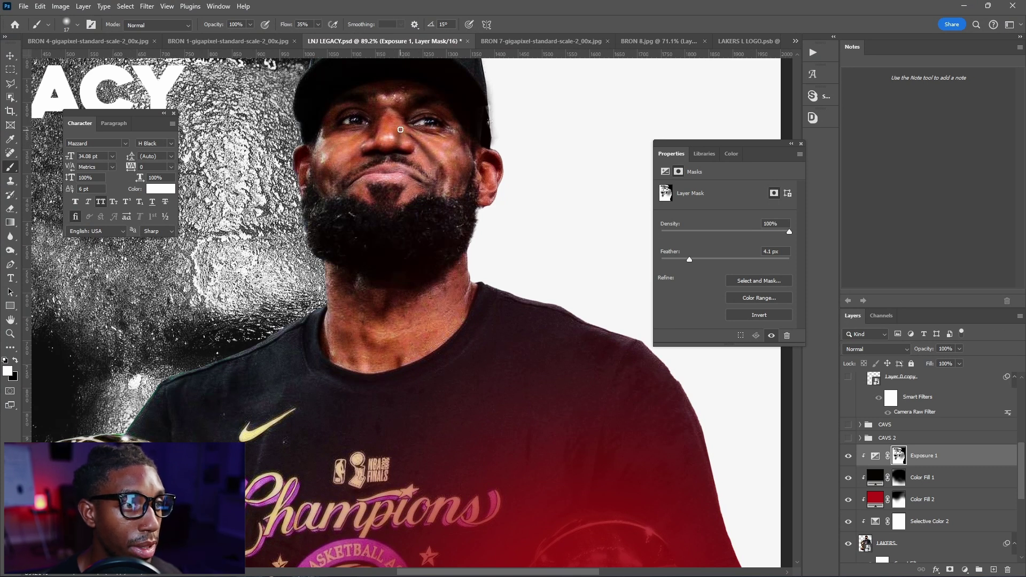
scroll(399, 133, "down", 5)
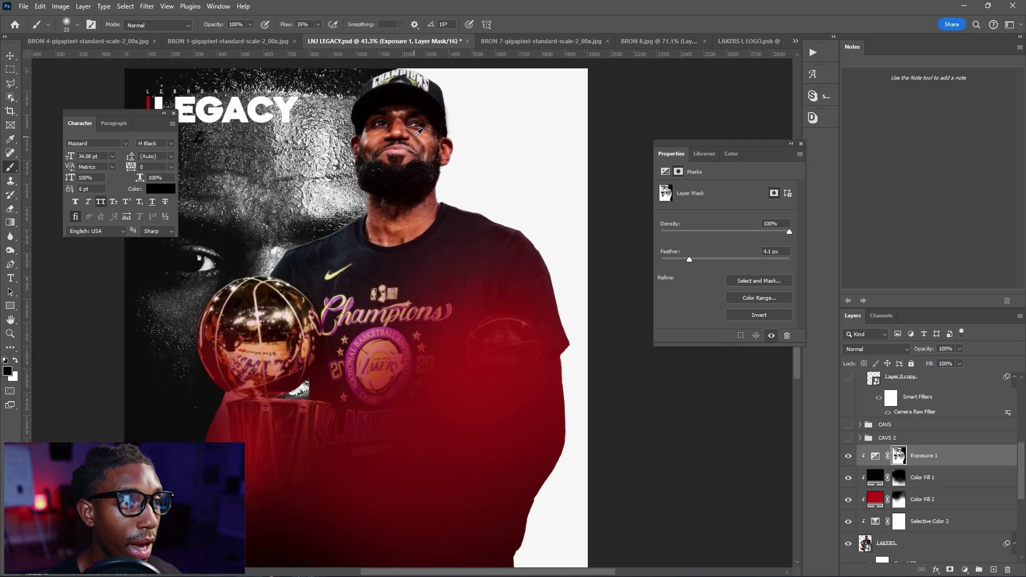
scroll(399, 133, "up", 3)
key("v")
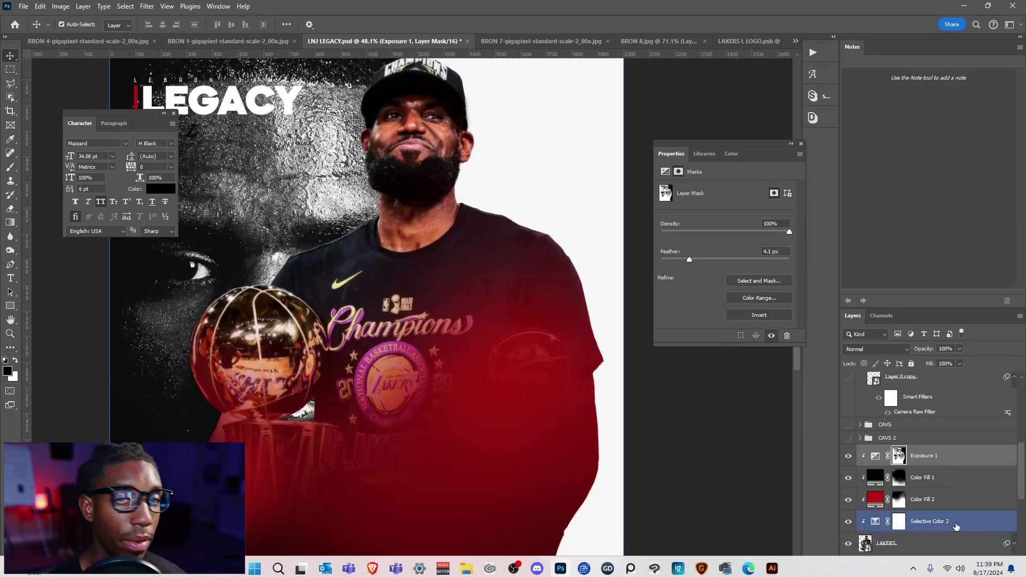
Select the highlights on the LAKERS layer with Color Range, using Fuzziness 20% and Range 176.
left_click(935, 543)
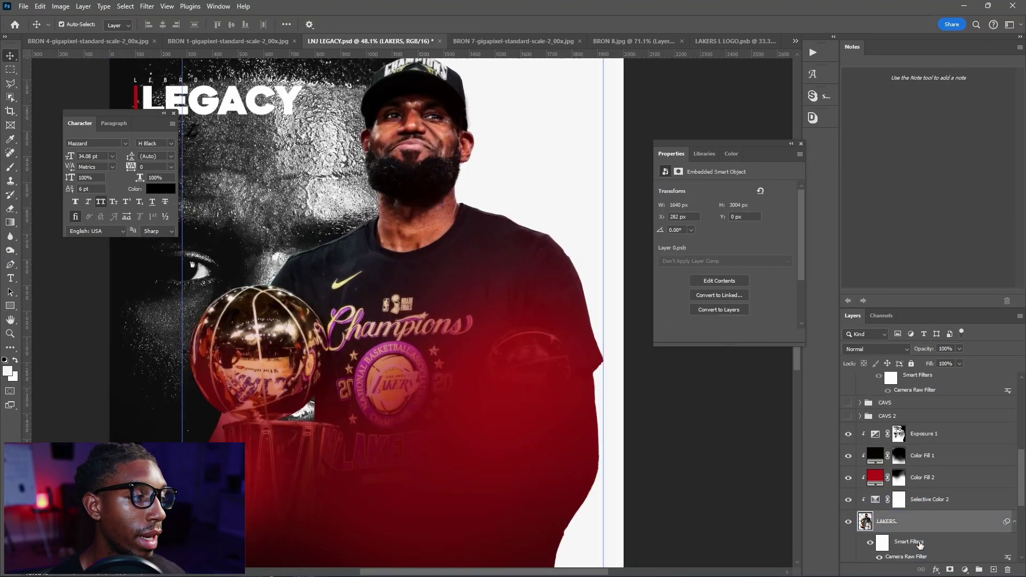
left_click(120, 6)
left_click(175, 107)
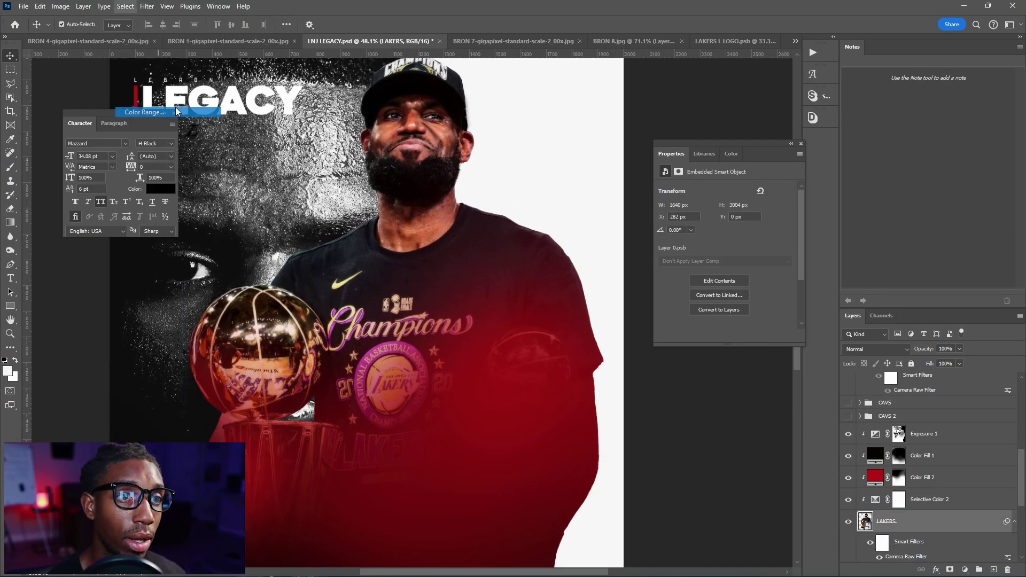
left_click(602, 118)
left_click(653, 222)
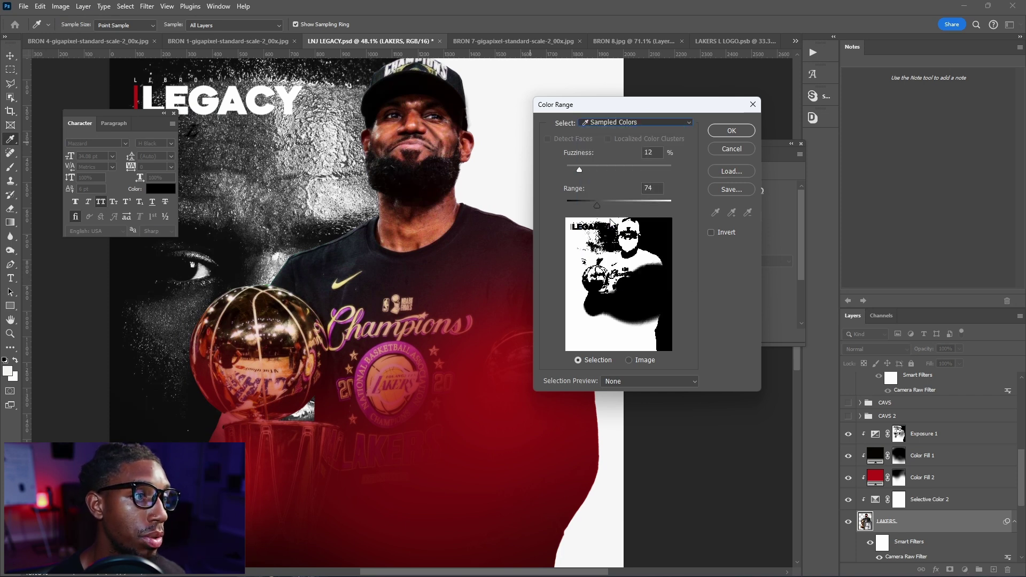
left_click_drag(646, 207, 639, 206)
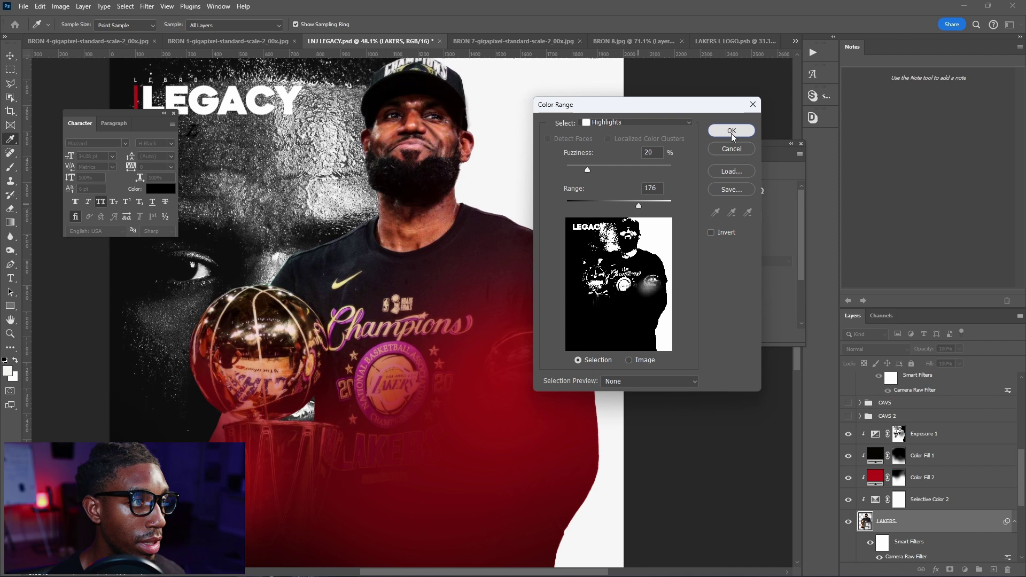
left_click(839, 82)
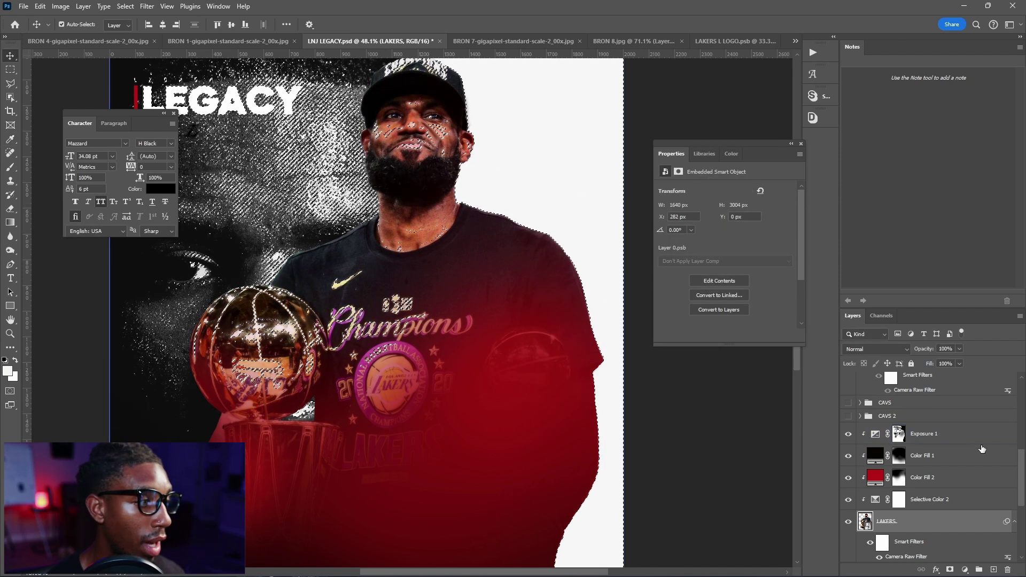
Add an Exposure adjustment above Exposure 1 from the highlight selection, clip it to the Lakers cut-out, and brighten the highlights.
left_click(982, 449)
left_click(964, 569)
left_click(948, 440)
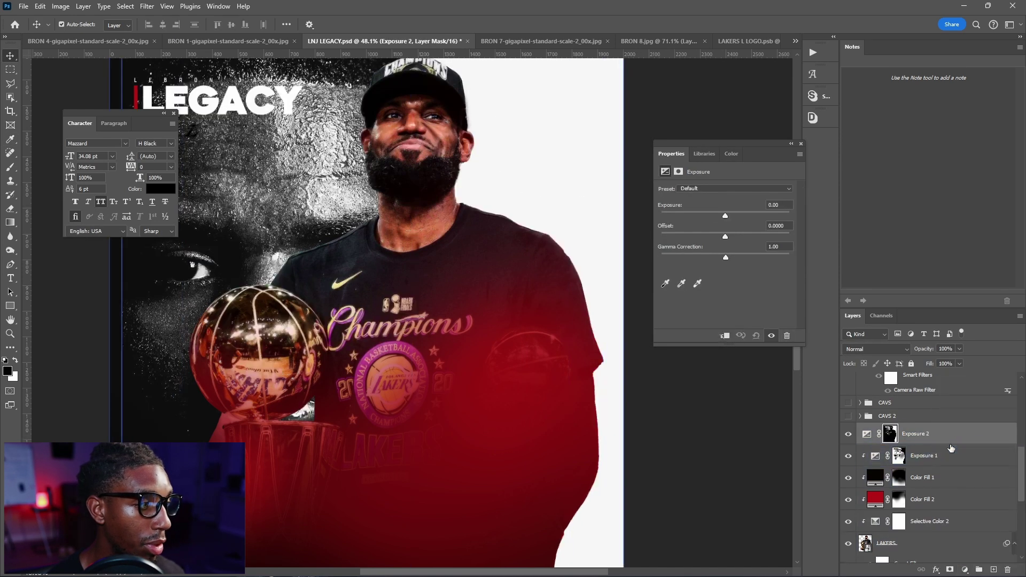
left_click(950, 445, "alt")
left_click_drag(740, 213, 739, 217)
Feather the Exposure 2 mask by 4.6 px and check the highlights on the Lakers figure.
left_click(898, 434)
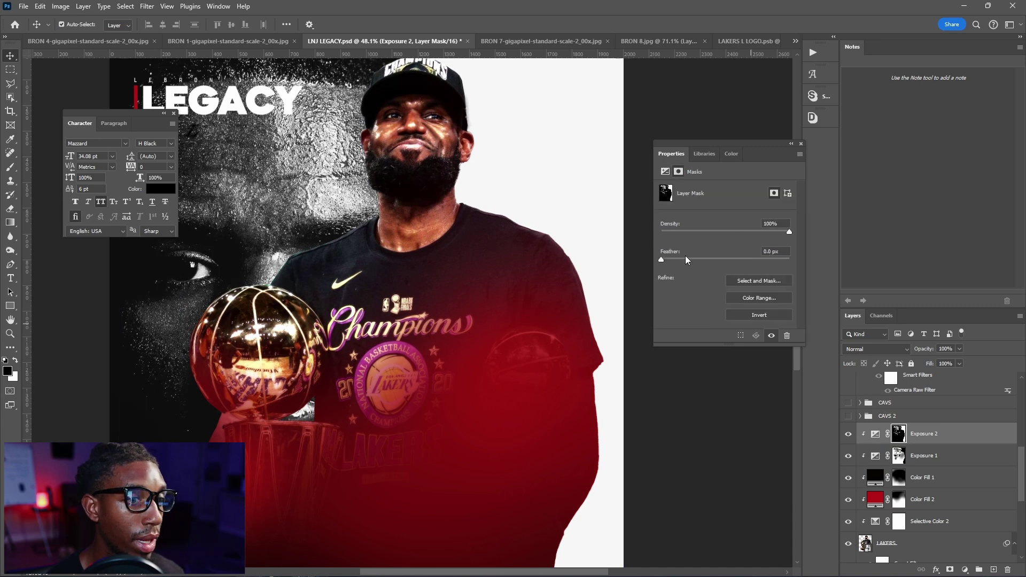
scroll(522, 157, "down", 5)
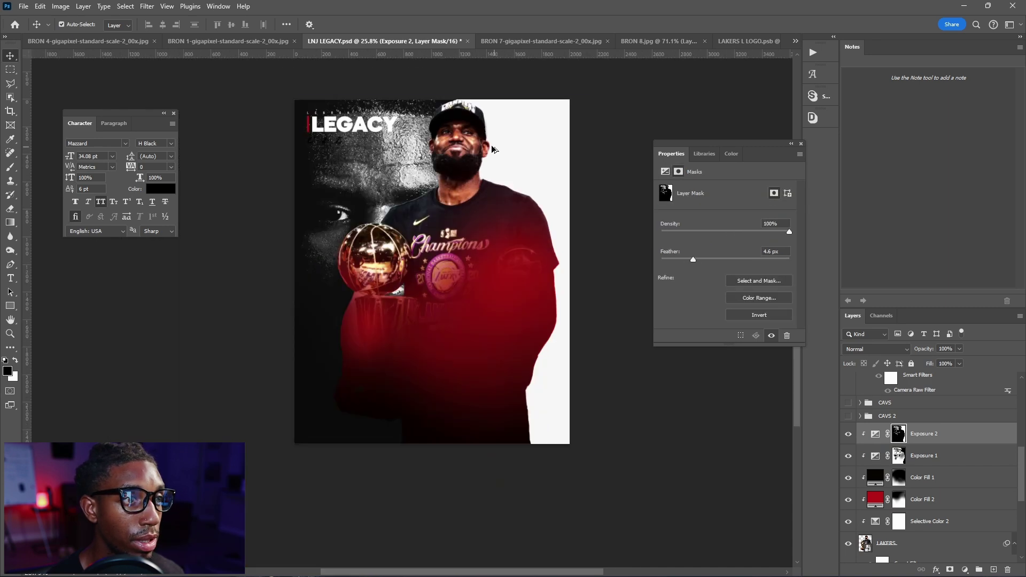
scroll(522, 195, "up", 5)
scroll(396, 235, "down", 3)
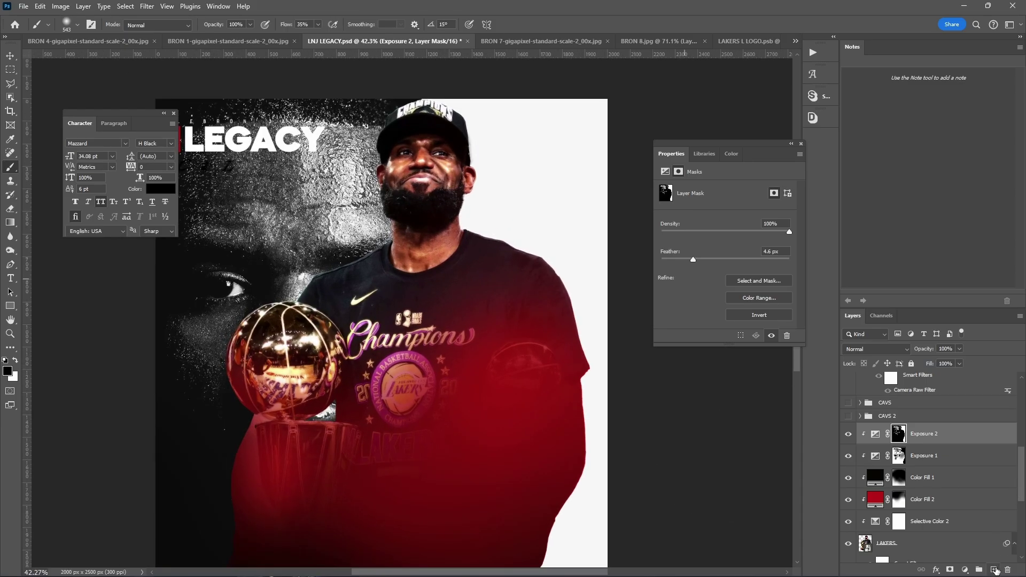
Add a new layer above Exposure 2 and fill it with 50% Gray at 100% opacity in Normal mode.
left_click(995, 570)
key("x")
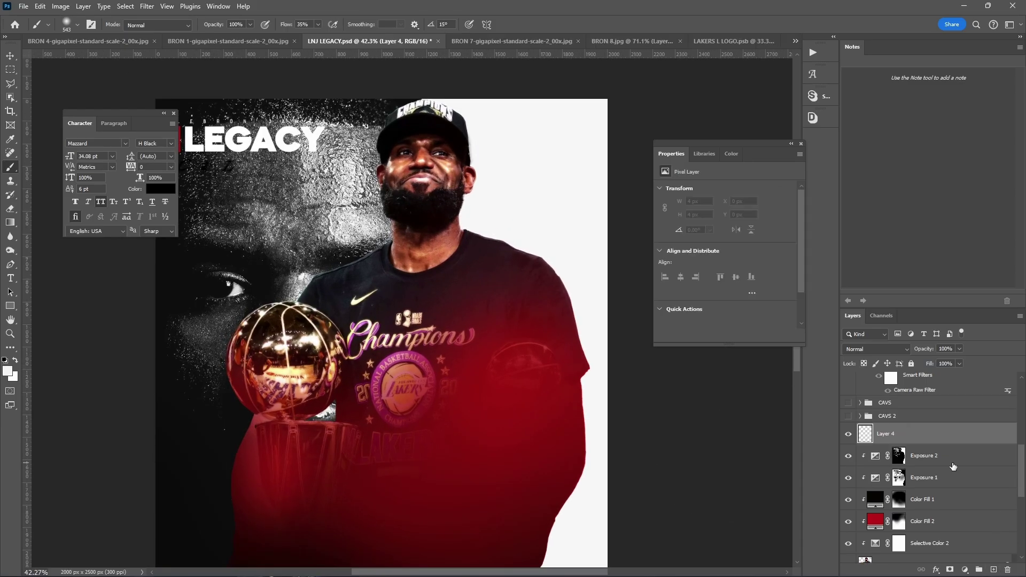
key("shift+F5")
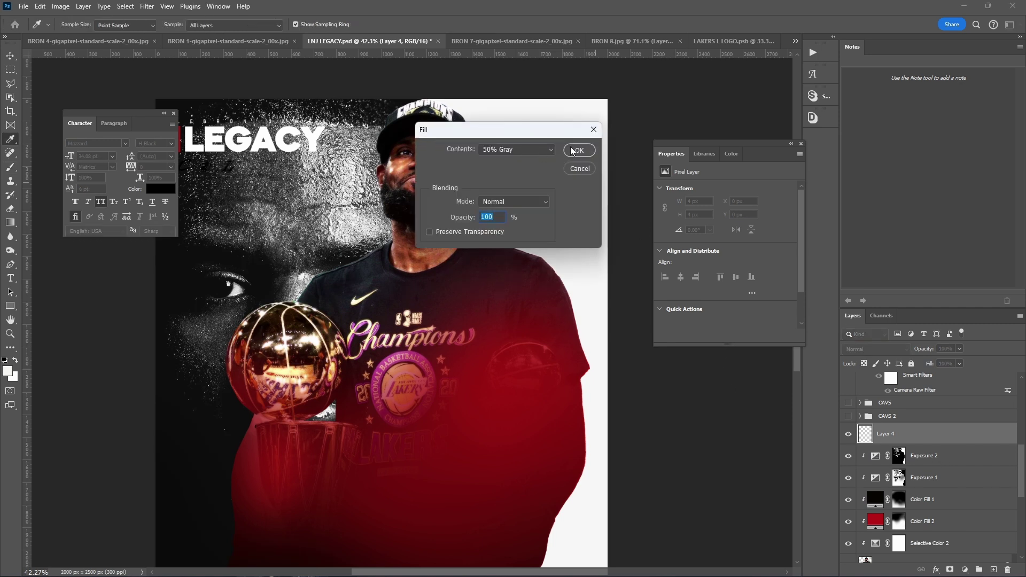
key("Return")
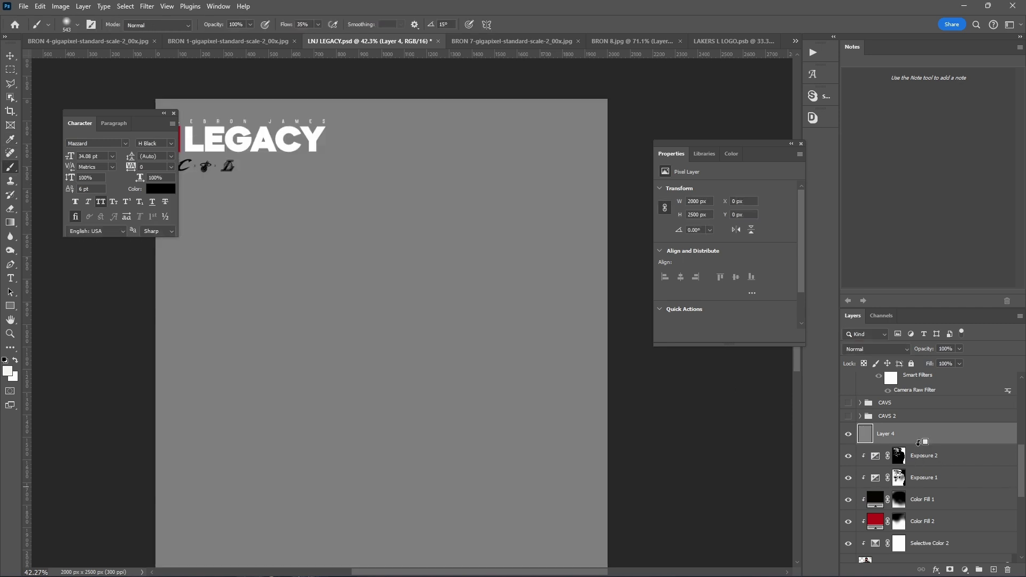
Clip the gray layer to the Lakers cut-out and set its blend mode to Overlay.
left_click(918, 442, "alt")
left_click(876, 349)
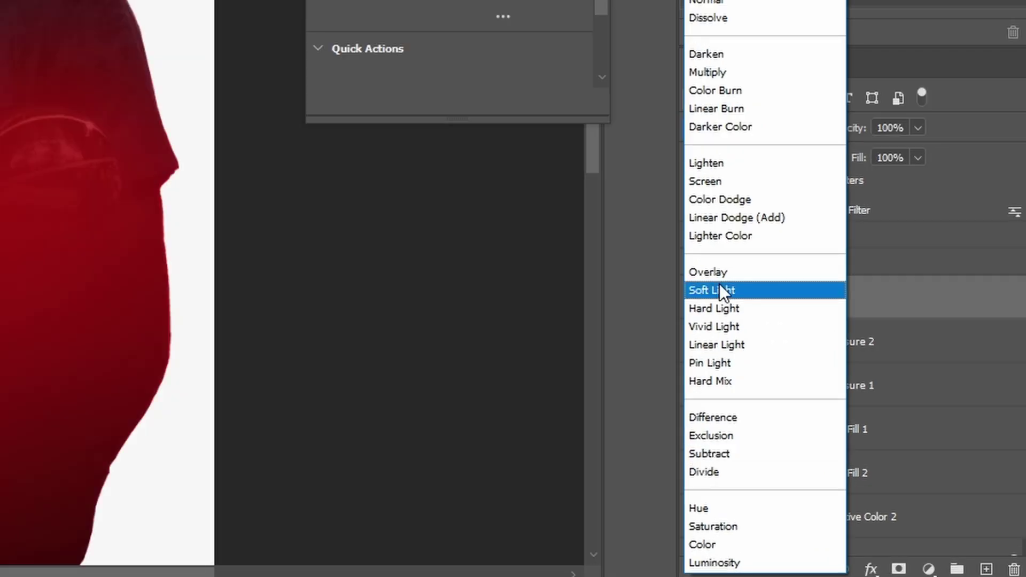
left_click(718, 276)
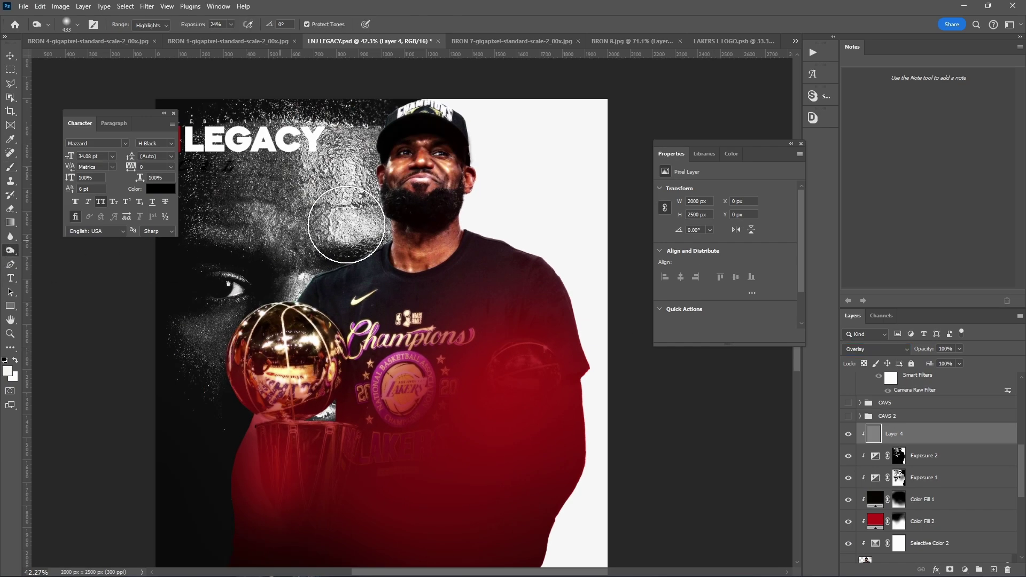
Set up the Burn tool with the Shadows range, 24% exposure and a brush of about 30 px for the Lakers figure's face.
scroll(426, 169, "up", 3)
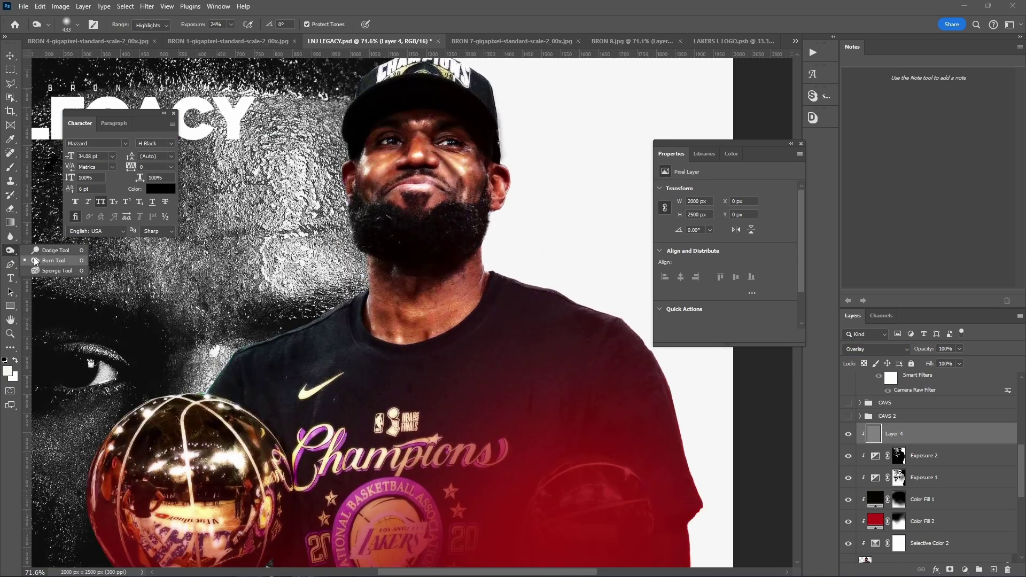
left_click(53, 251)
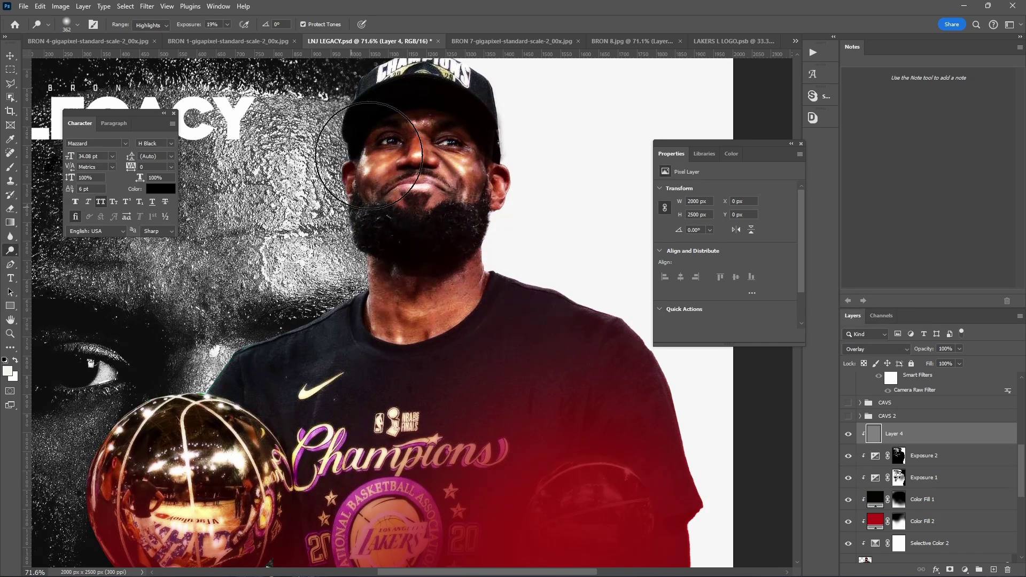
scroll(437, 173, "up", 4)
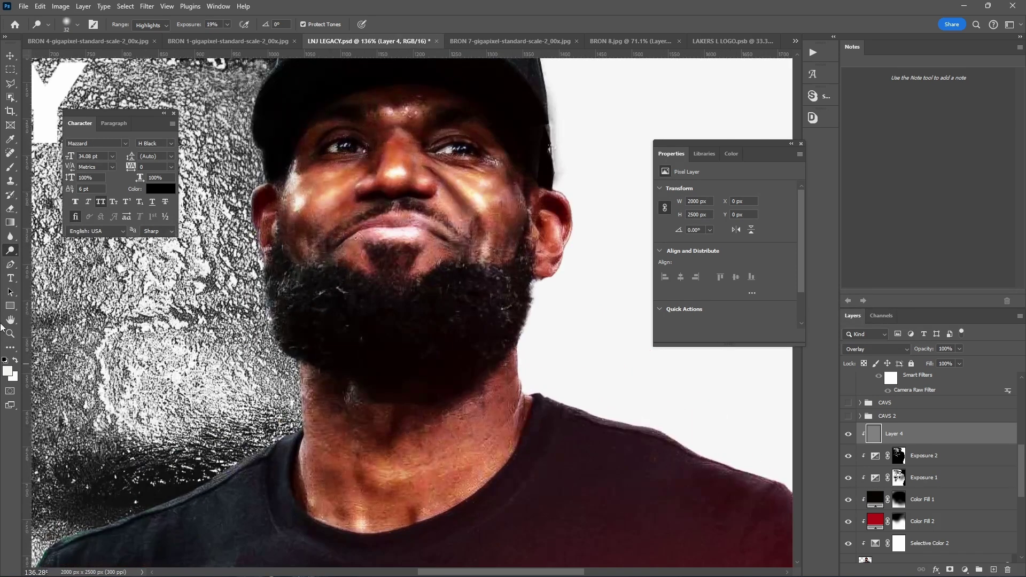
right_click(9, 255)
left_click(53, 260)
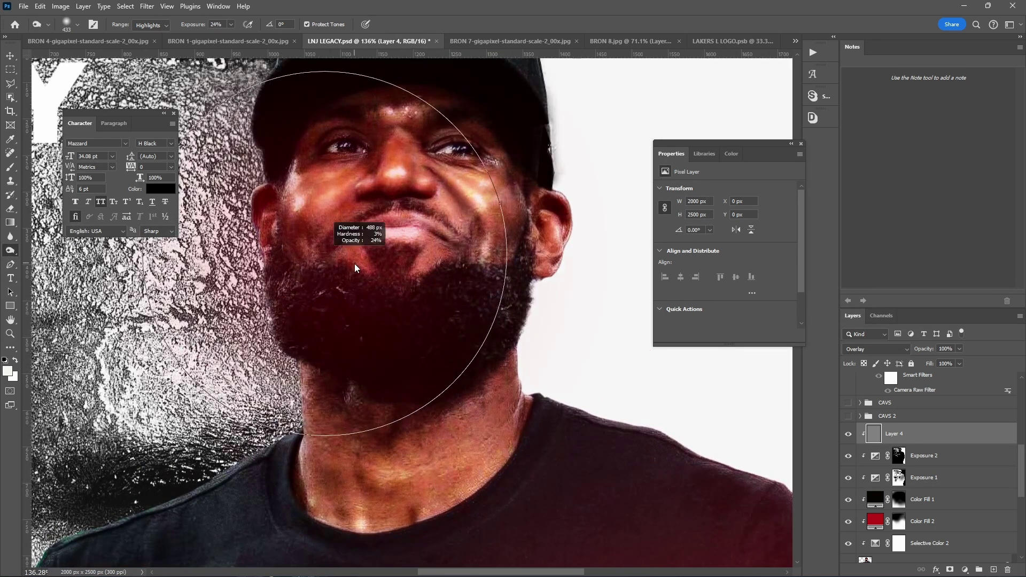
left_click(151, 26)
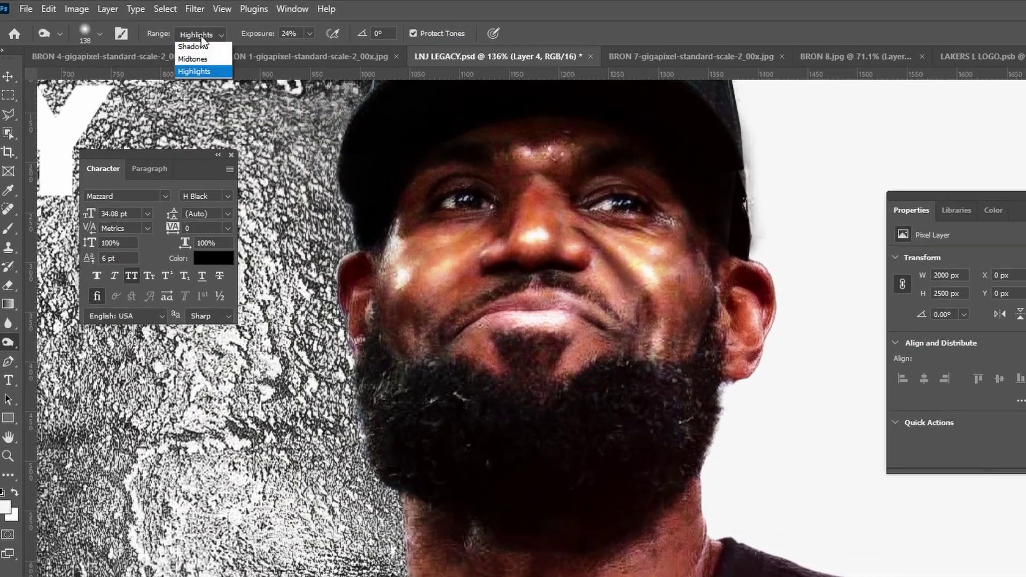
left_click(190, 46)
key("ctrl+z")
right_click(381, 155, "alt")
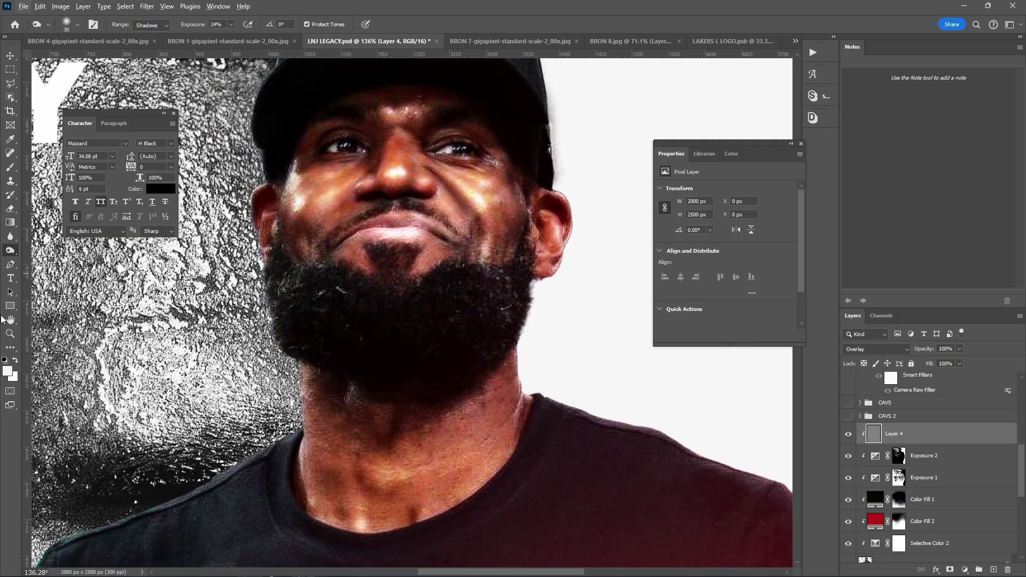
Burn the shadows on the Lakers figure's face and neck on Layer 4, adjusting the brush size to each area.
right_click(12, 251)
left_click(48, 251)
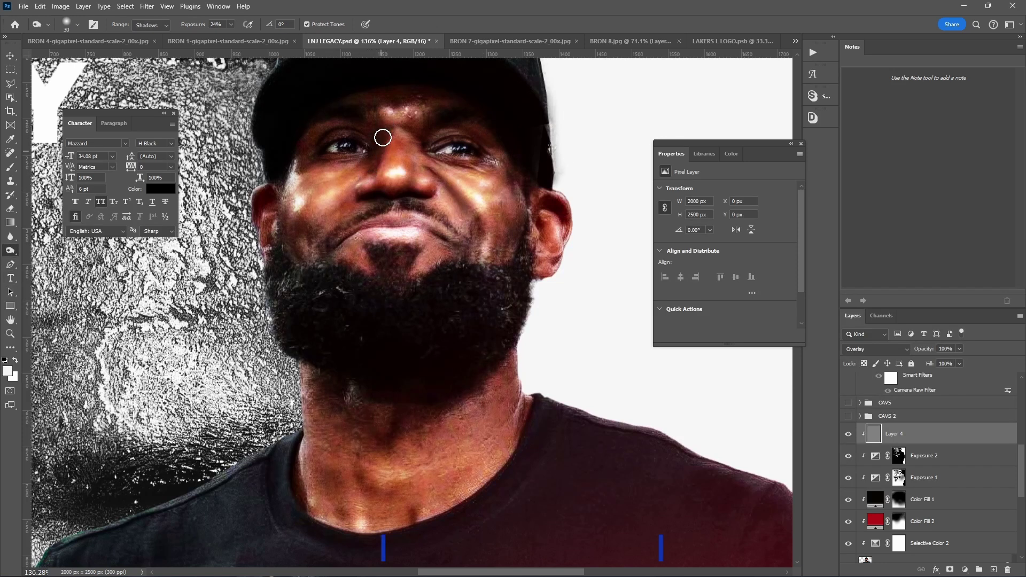
right_click(443, 220, "alt")
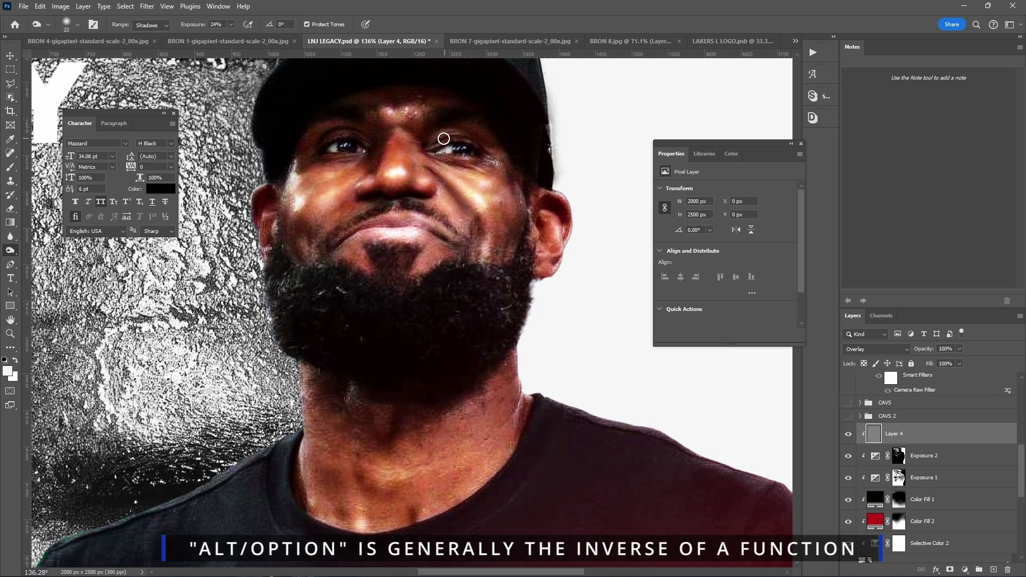
right_click(443, 239, "alt")
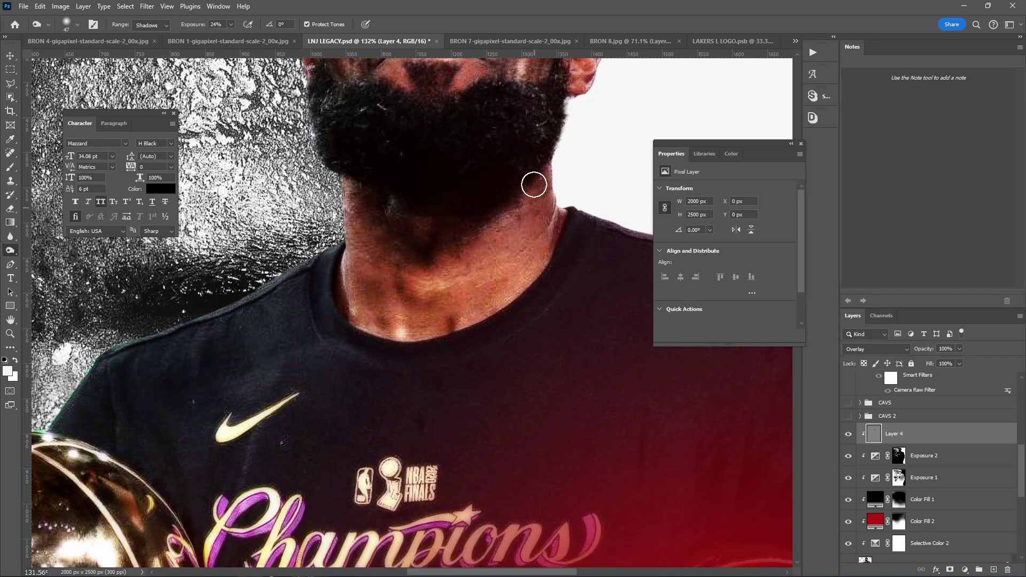
left_click_drag(534, 177, 488, 248)
scroll(531, 241, "down", 4)
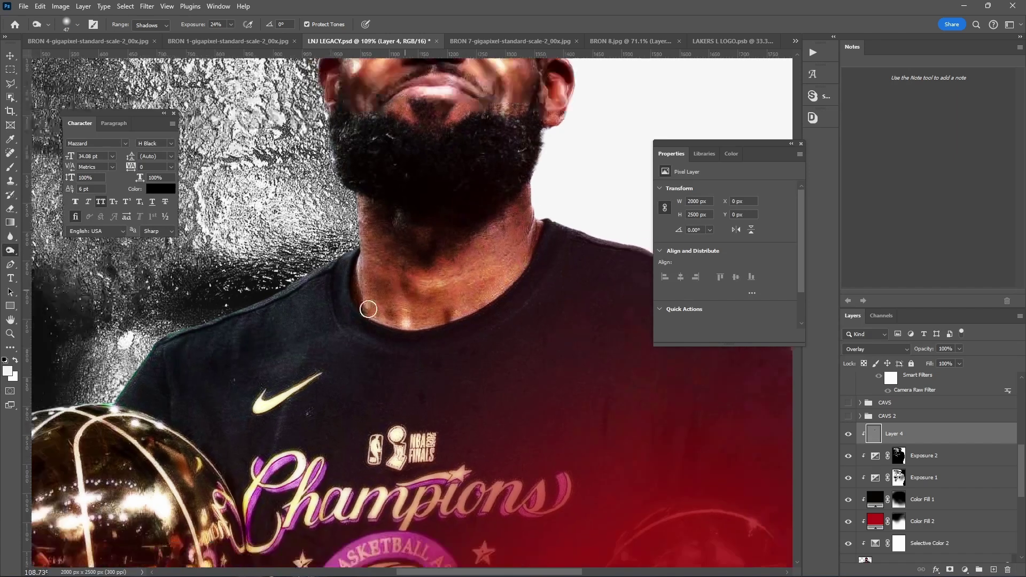
scroll(456, 323, "down", 3)
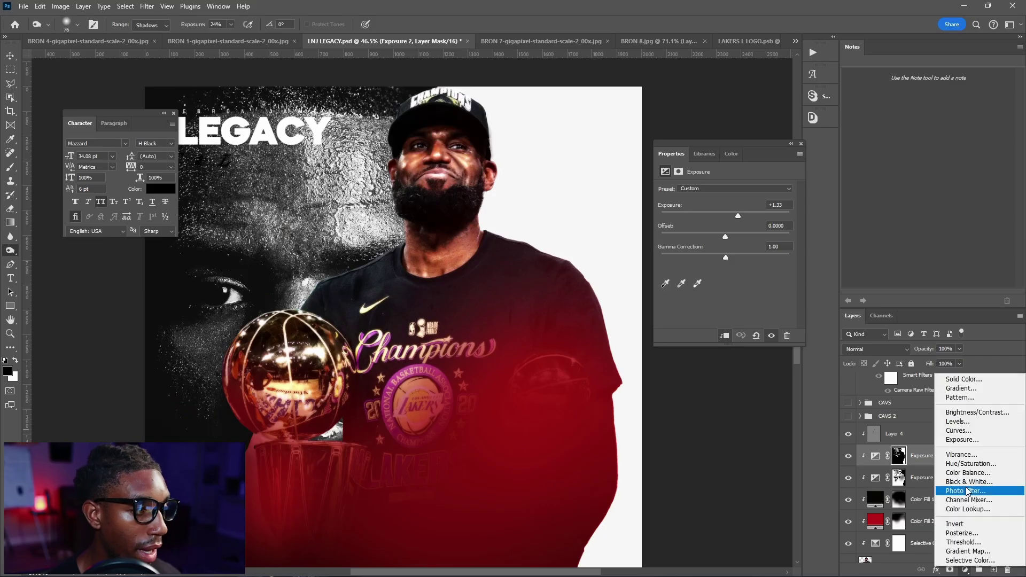
Add a Hue/Saturation adjustment above Exposure 2, clipped to the Lakers cut-out, and set the Blues saturation to -100.
left_click(970, 464)
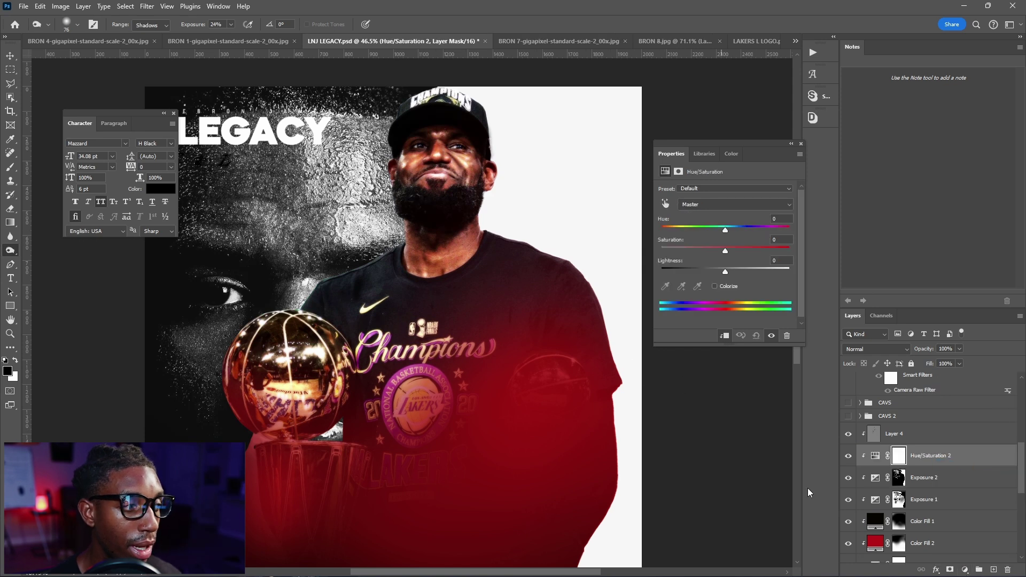
key("ctrl+z")
left_click(926, 460)
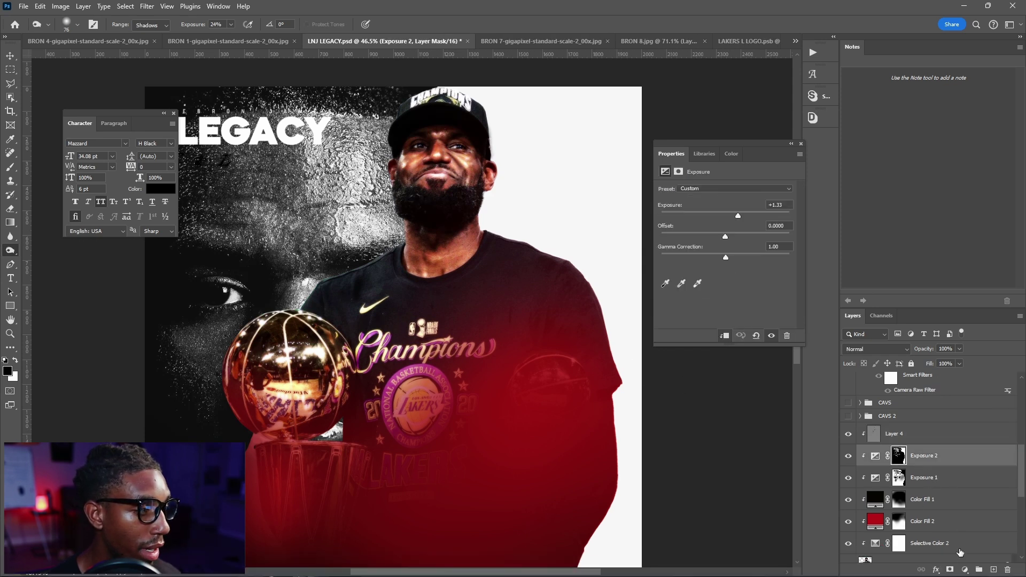
left_click(964, 570)
left_click(970, 464)
left_click(736, 204)
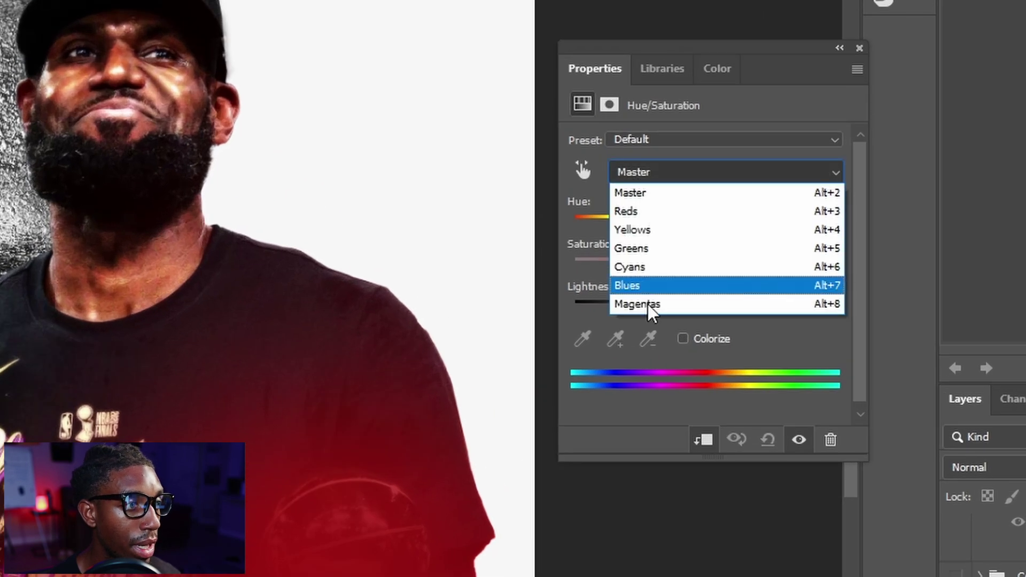
left_click(637, 288)
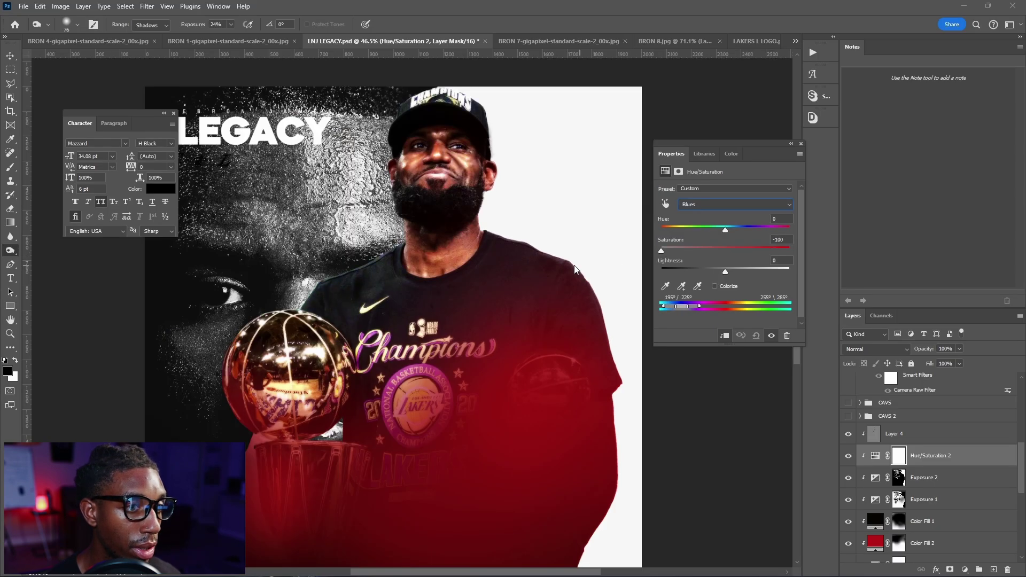
left_click_drag(574, 266, 660, 262)
left_click_drag(803, 256, 533, 276)
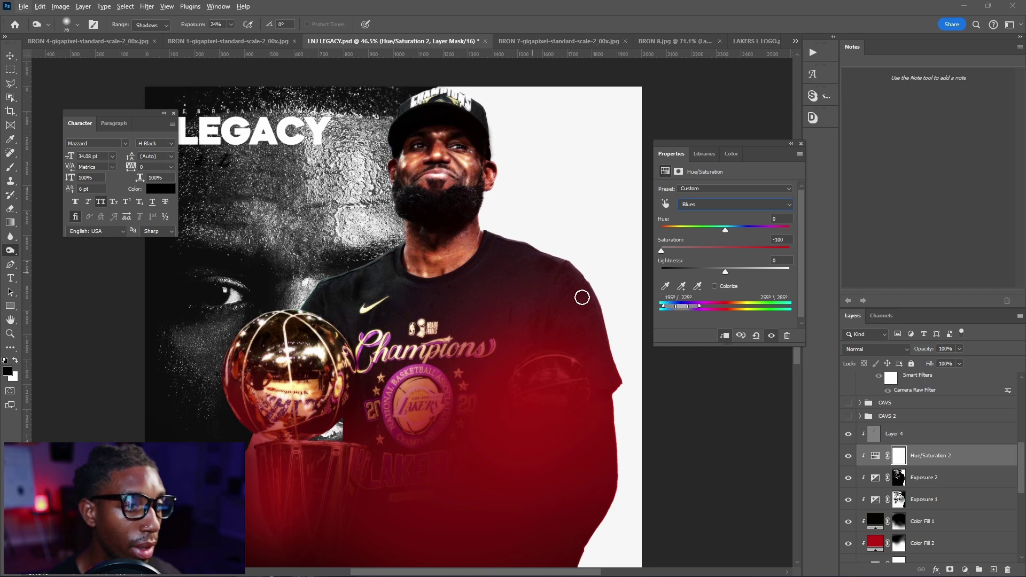
Add an Exposure adjustment of +2.00 above Hue/Saturation 2 and invert its mask to black.
left_click(965, 569)
left_click(951, 439)
left_click_drag(726, 216, 744, 220)
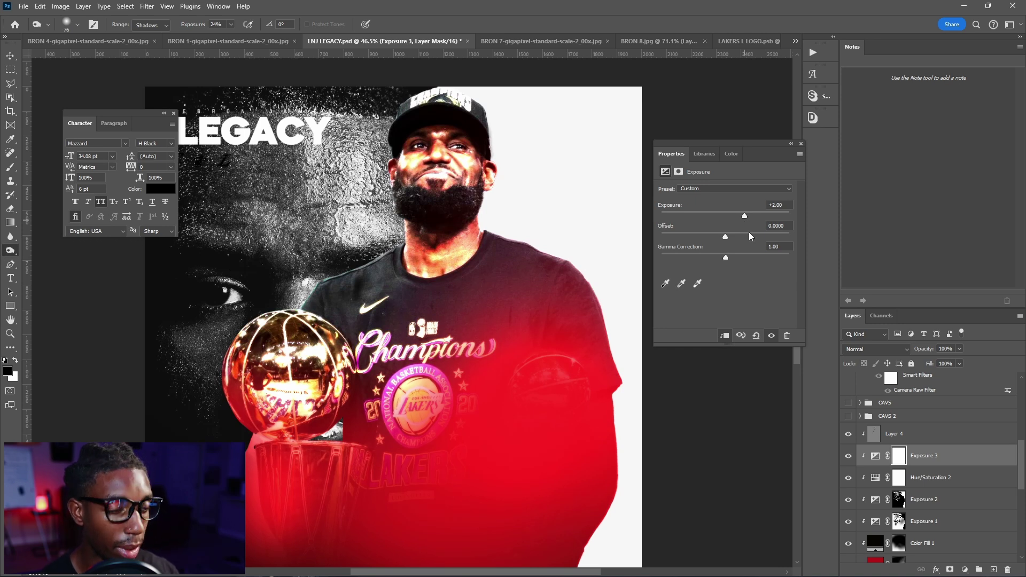
key("ctrl+i")
Brush small highlights on the Lakers figure's face through the Exposure 3 mask at 35% flow, and check the whole poster.
key("b")
scroll(488, 172, "up", 3)
scroll(476, 141, "up", 7)
left_click_drag(442, 141, 152, 140)
scroll(316, 251, "up", 8)
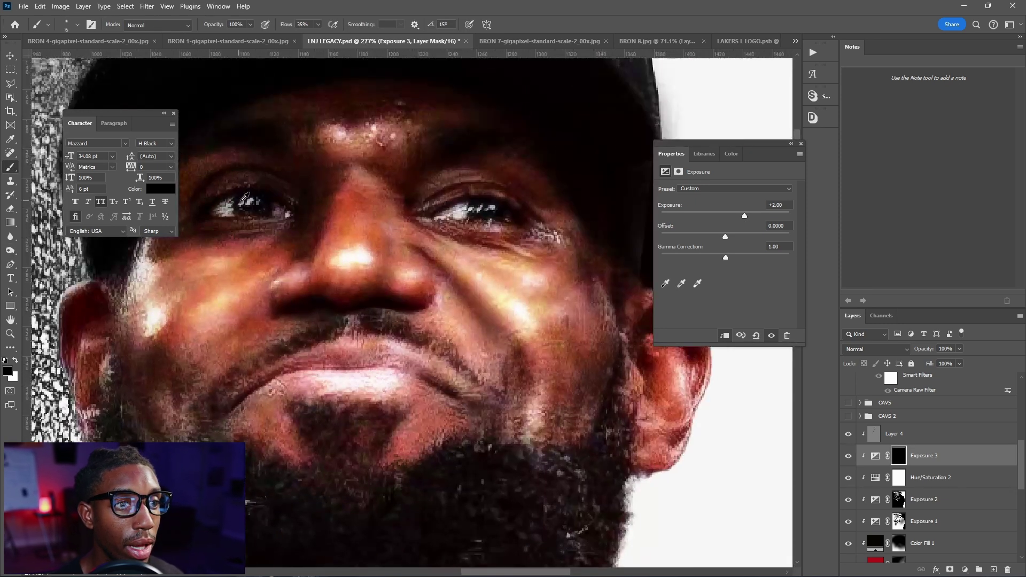
key("x")
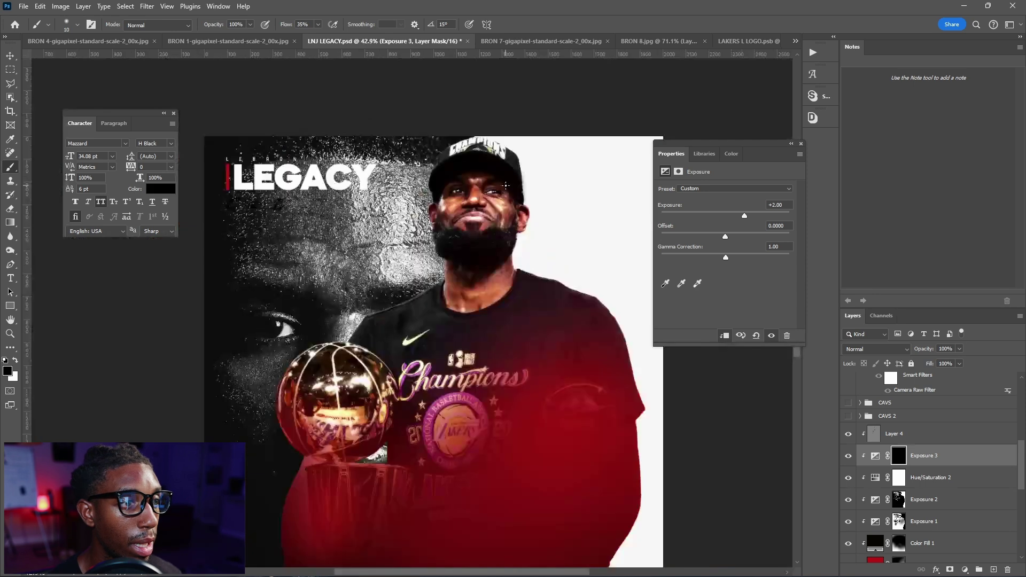
scroll(509, 183, "down", 2)
key("v")
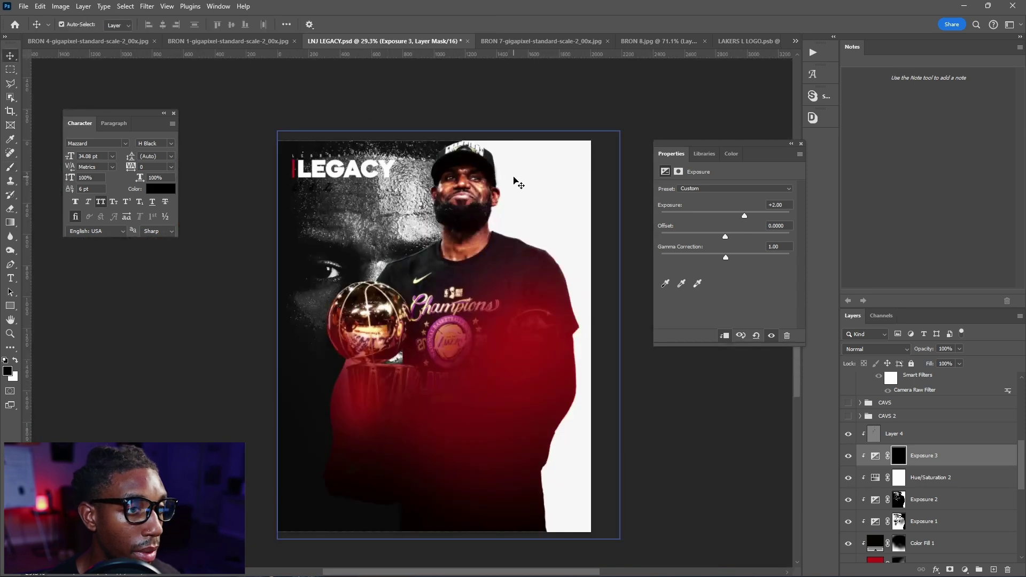
scroll(505, 181, "up", 3)
scroll(504, 184, "down", 4)
scroll(503, 202, "down", 3)
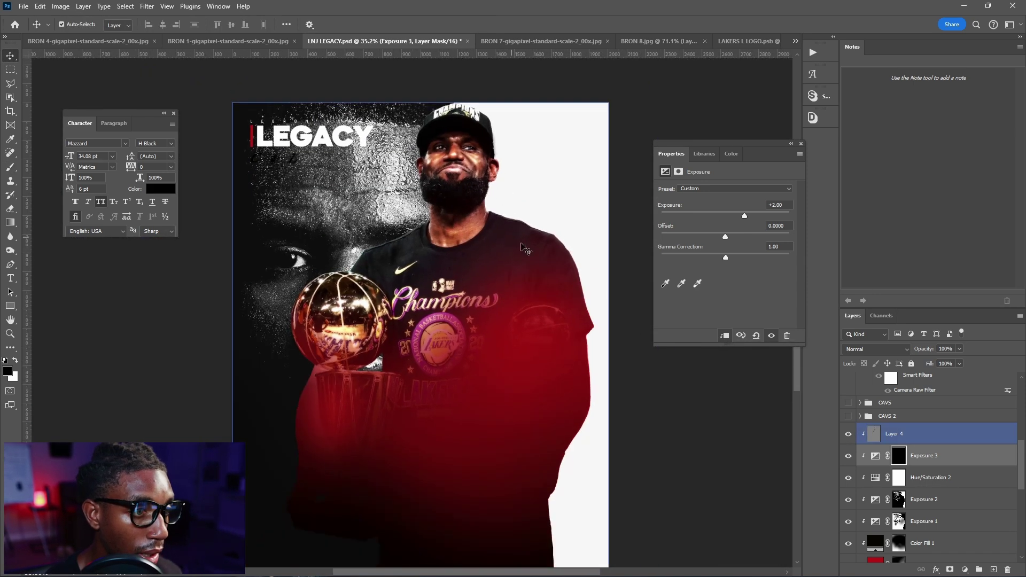
Add a Curves adjustment above Hue/Saturation 2, pull its shadows down, and brush its mask around the Lakers figure's face and shoulder.
left_click(932, 478)
left_click(964, 570)
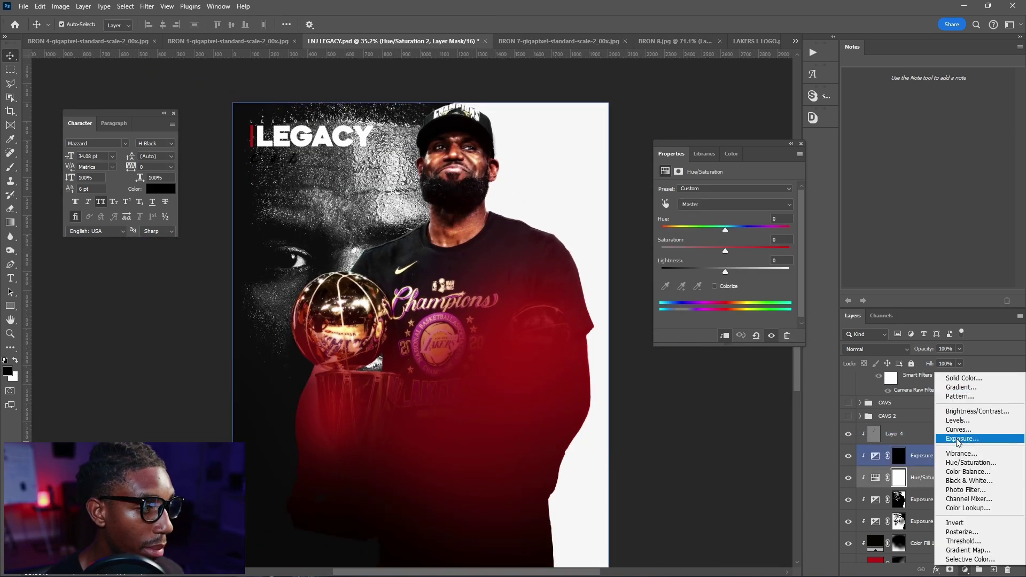
left_click(958, 429)
left_click_drag(700, 298, 706, 309)
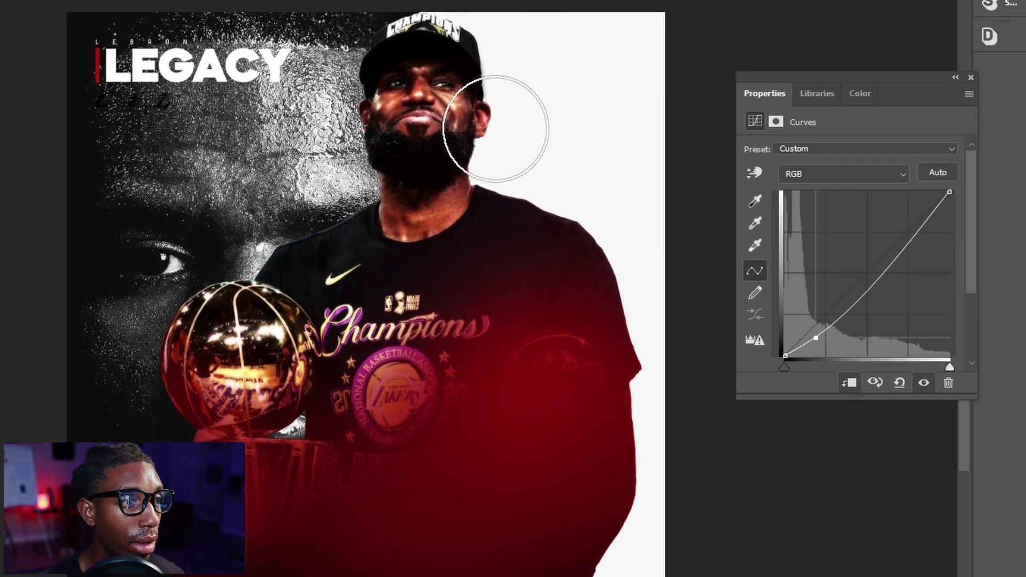
left_click_drag(478, 93, 485, 87)
left_click_drag(411, 112, 348, 106)
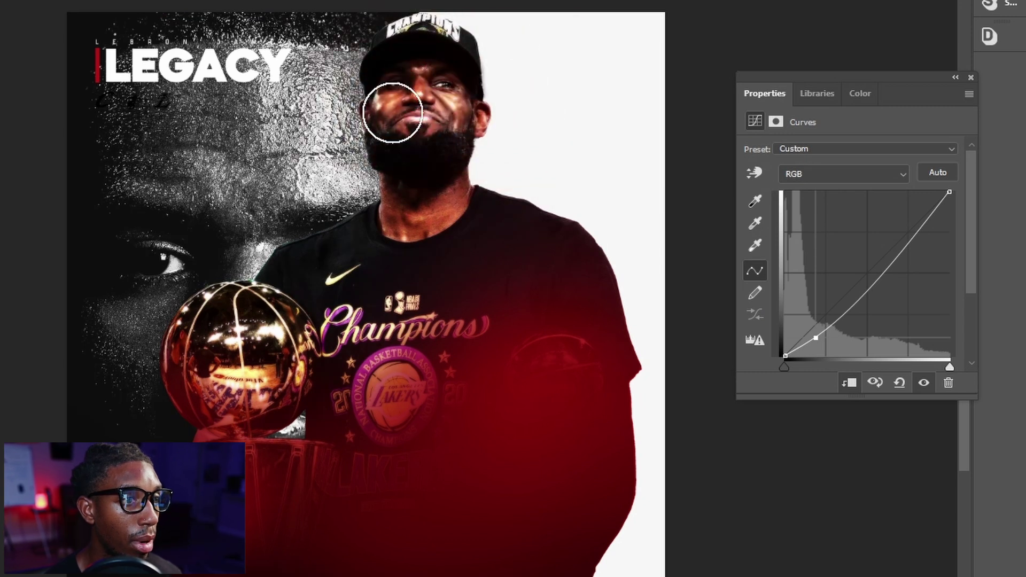
left_click_drag(561, 262, 675, 279)
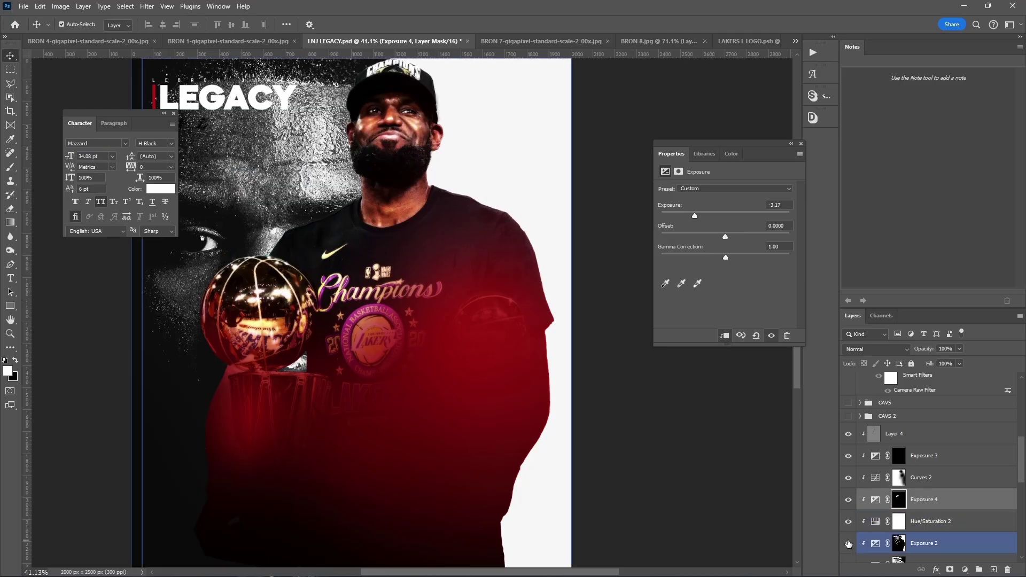
Add an Exposure adjustment from the selection on the CAVS 2 figure, and give the Heat figure's Exposure 8 +0.94 and a 3.2 px mask feather.
left_click(864, 469)
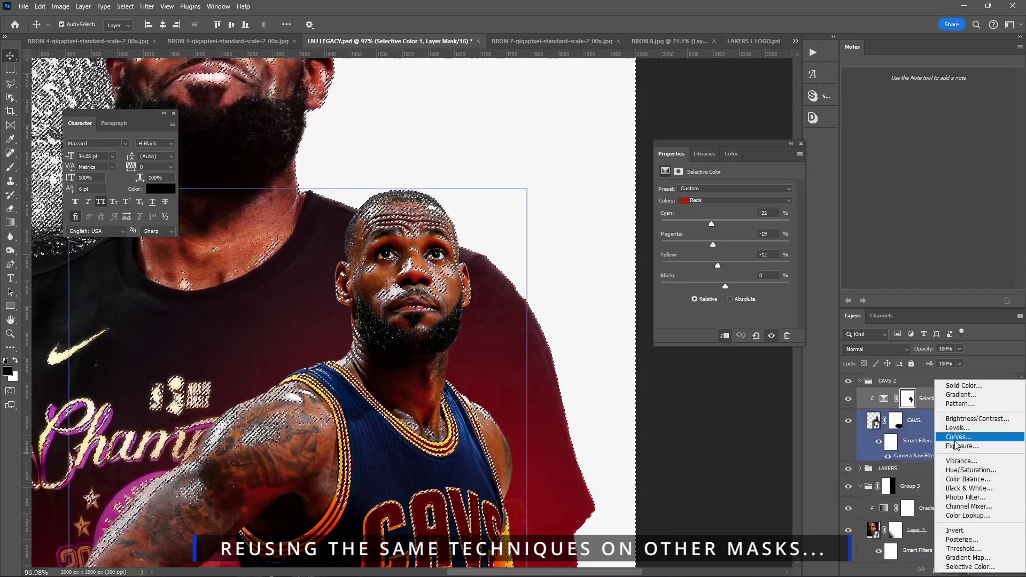
left_click(957, 446)
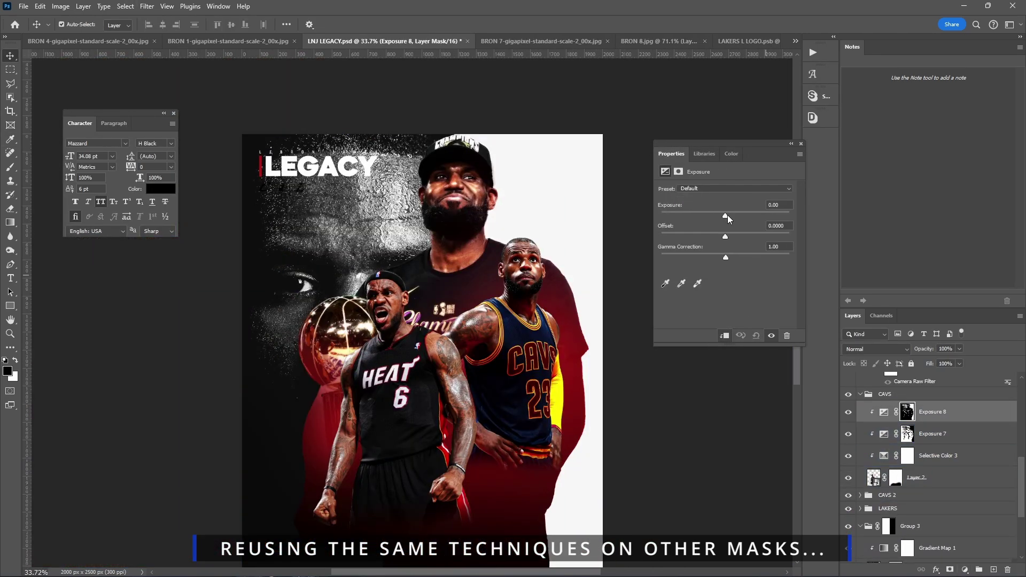
left_click_drag(726, 216, 732, 216)
left_click(678, 171)
left_click_drag(662, 259, 683, 260)
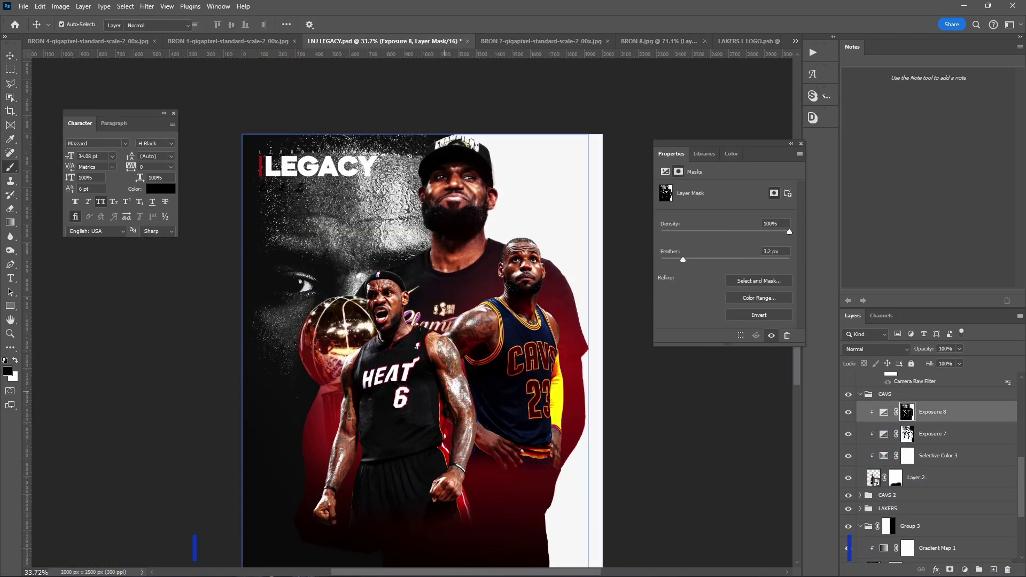
key("b")
scroll(418, 391, "up", 1)
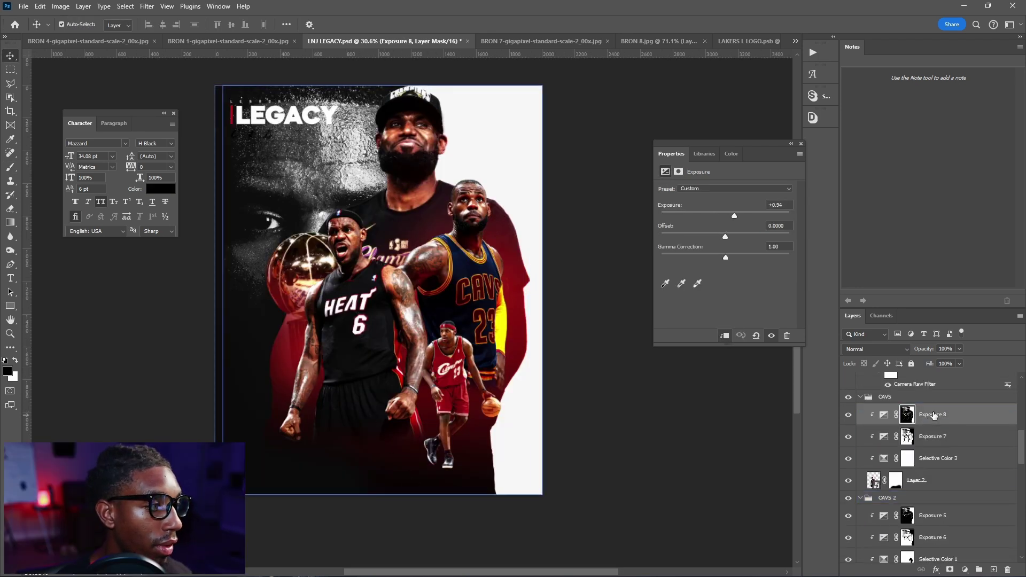
left_click(934, 415)
left_click(965, 569)
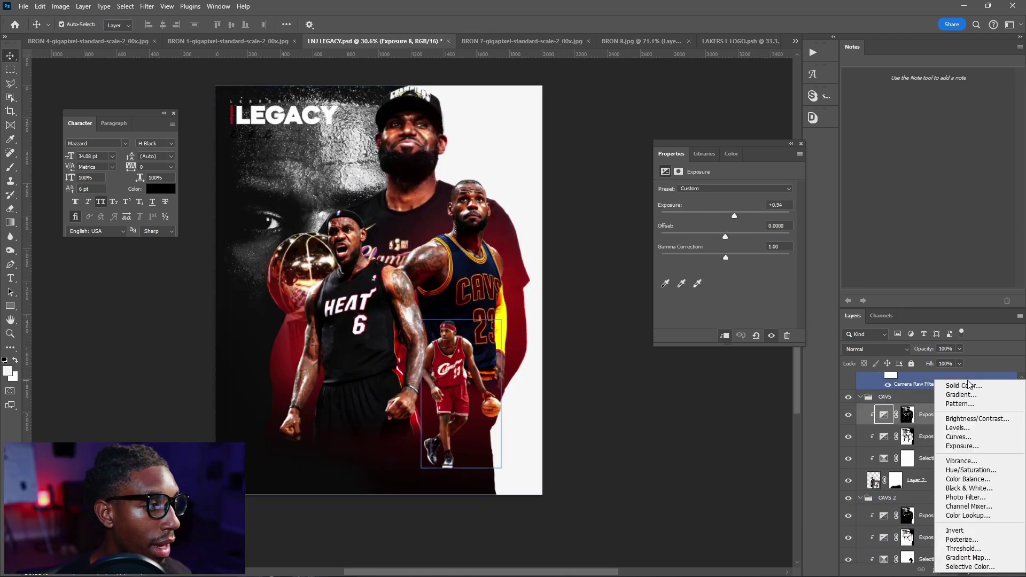
left_click(929, 405)
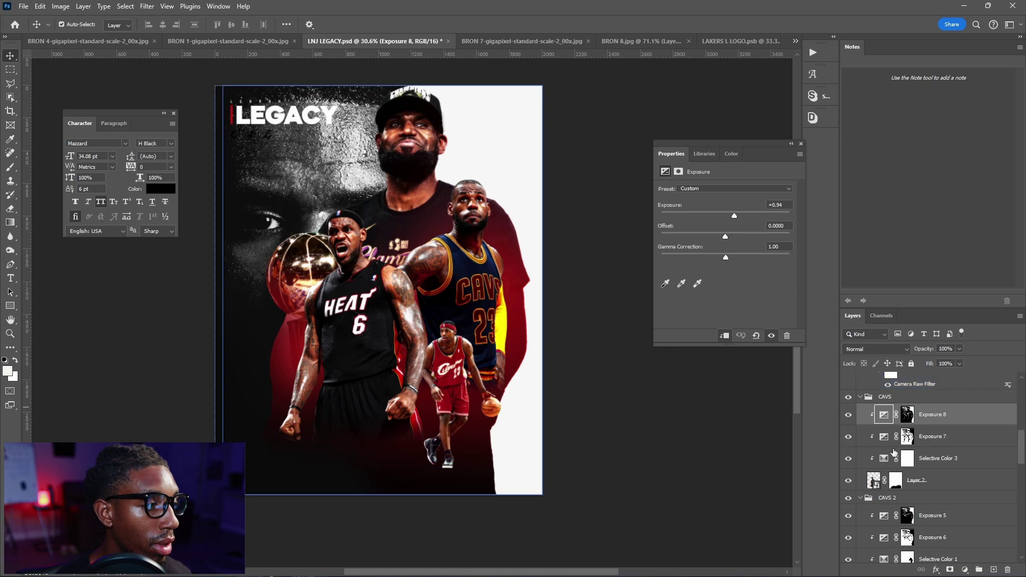
Copy the red Color Fill 2 layer from the Lakers figure to above Exposure 8 in the CAVS group, clipped to the Heat figure.
left_click(516, 304)
scroll(931, 479, "down", 5)
scroll(910, 414, "up", 2)
left_click(892, 426)
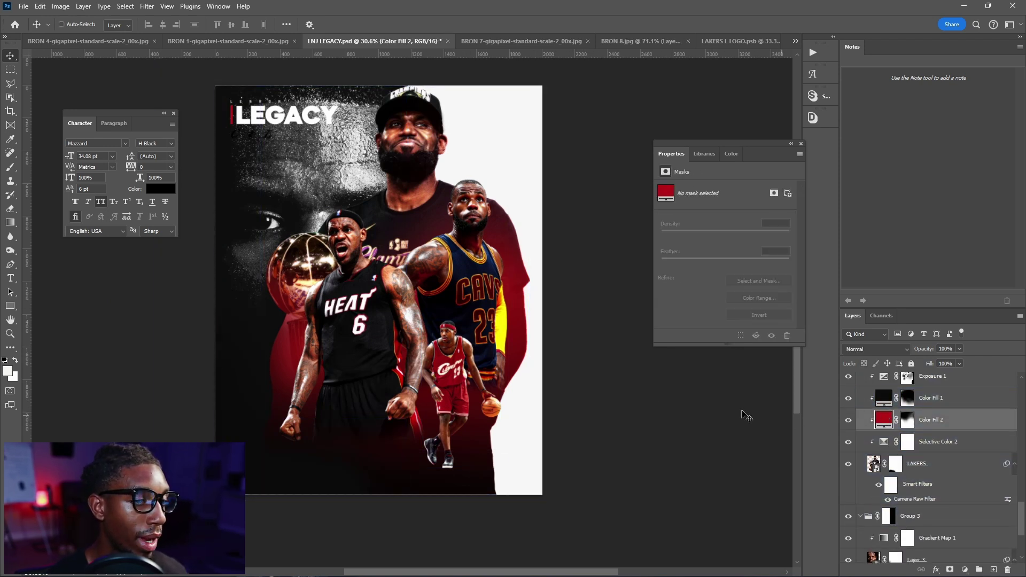
left_click(333, 279, "ctrl")
scroll(923, 415, "up", 5)
left_click(927, 455)
key("ctrl+v")
left_click(918, 460, "alt")
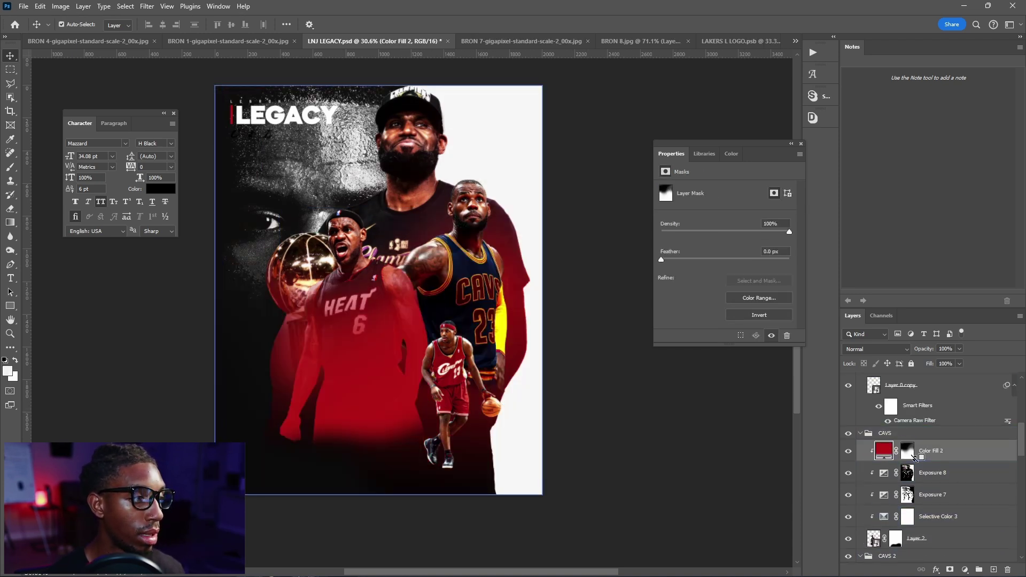
Brush the copied Color Fill 2 mask to clear the red from the Heat figure's body and keep it along the arm nearest the trophy.
left_click(906, 450)
key("b")
key("x")
mouse_move(428, 344)
left_mouse_down()
mouse_move(446, 314)
mouse_move(407, 343)
mouse_move(309, 355)
mouse_move(309, 321)
left_mouse_up()
key("x")
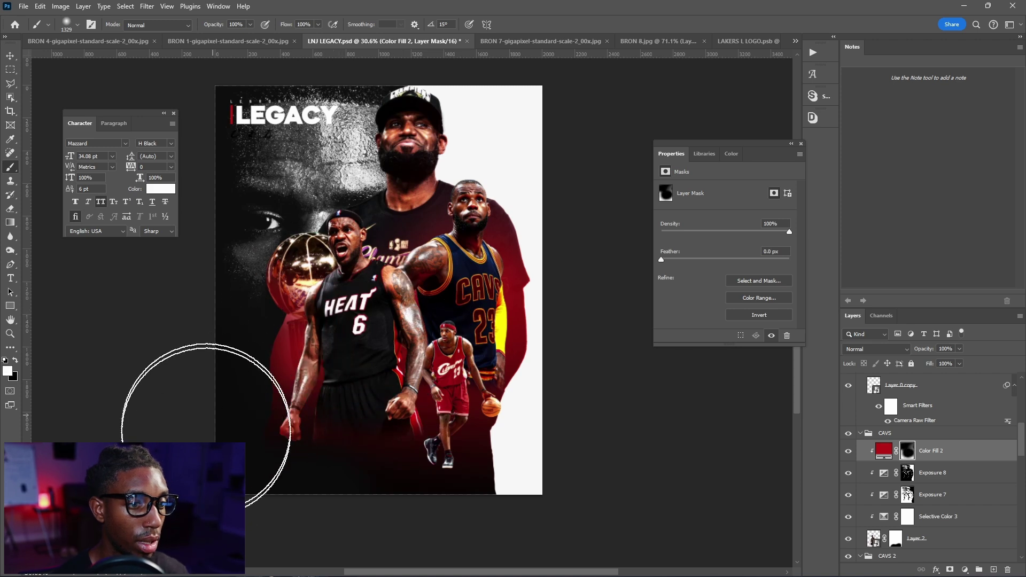
mouse_move(188, 394)
left_mouse_down()
mouse_move(185, 300)
mouse_move(203, 410)
left_mouse_up()
key("x")
mouse_move(385, 317)
left_mouse_down()
mouse_move(351, 392)
mouse_move(334, 370)
left_mouse_up()
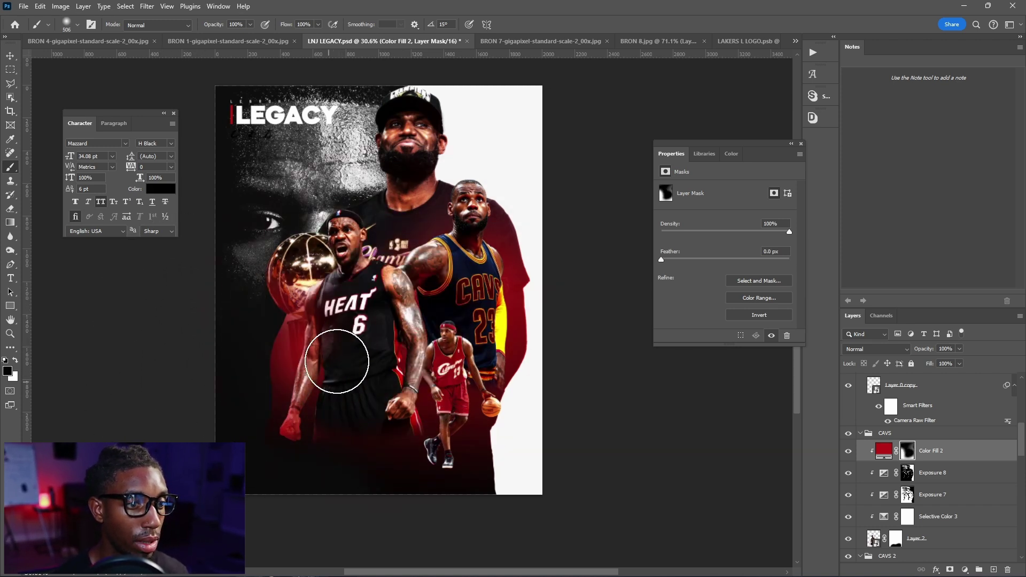
Touch up the Color Fill 2 mask, clearing red from the Heat figure's lower torso and restoring it on the outer forearm and fist.
left_click_drag(329, 413, 343, 368)
key("x")
left_click_drag(276, 443, 289, 446)
mouse_move(274, 351)
left_mouse_down()
mouse_move(236, 403)
mouse_move(229, 374)
left_mouse_up()
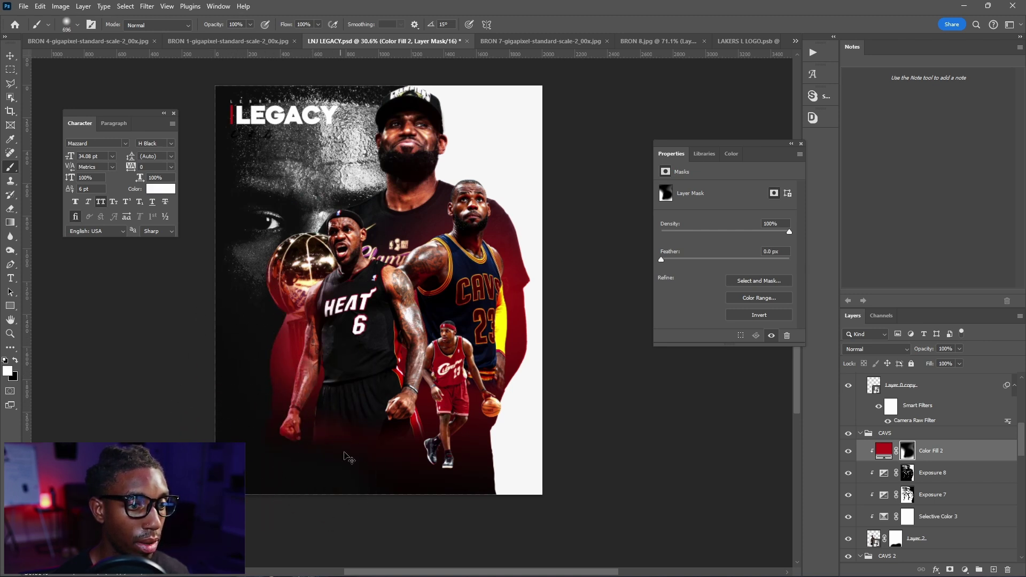
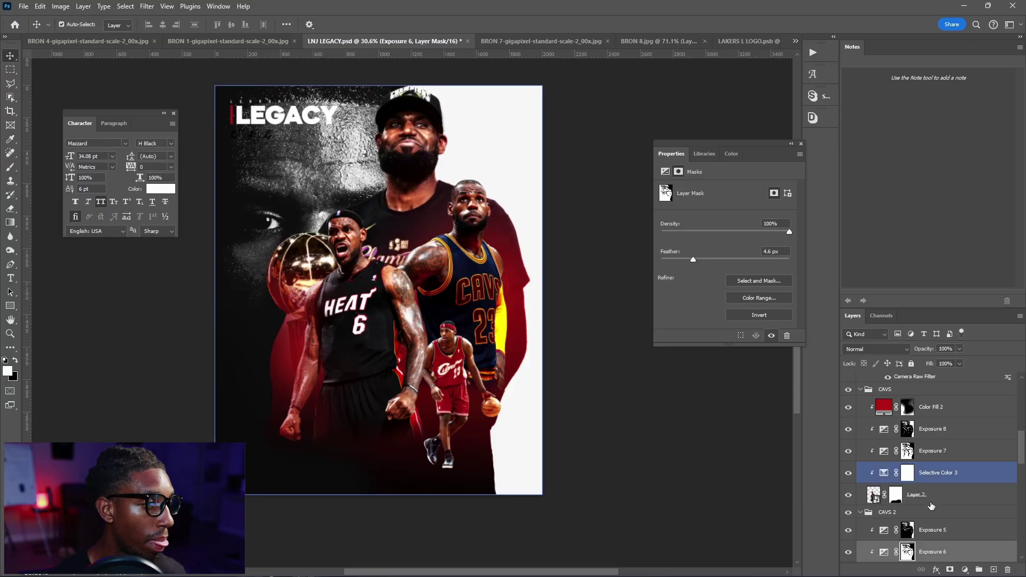
Copy Color Fill 2 to above Exposure 5 in the CAVS 2 group, clip it to the navy Cavs figure, and ready its mask for painting.
left_click_drag(932, 506, 929, 529)
left_click(929, 541, "alt")
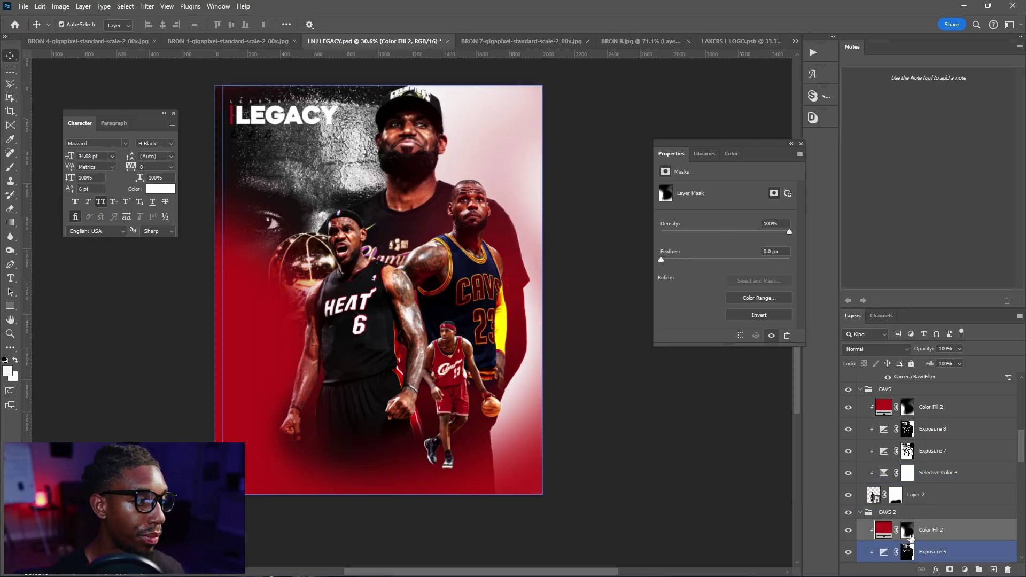
left_click(907, 530)
key("b")
key("x")
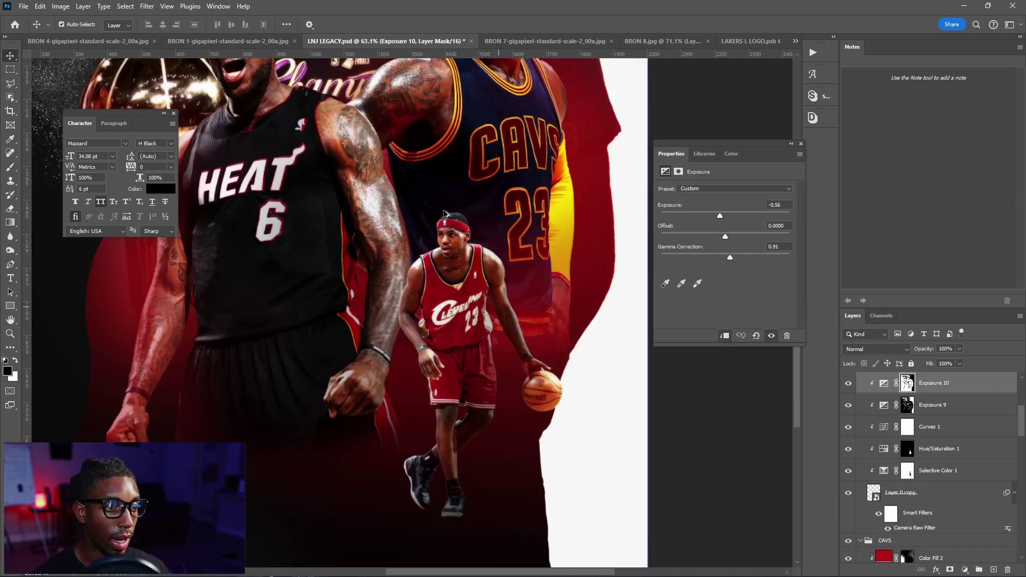
Check the small Cleveland figure's adjustment layers down to Selective Color 1 and collapse the CAVS group beneath them.
scroll(470, 230, "up", 7)
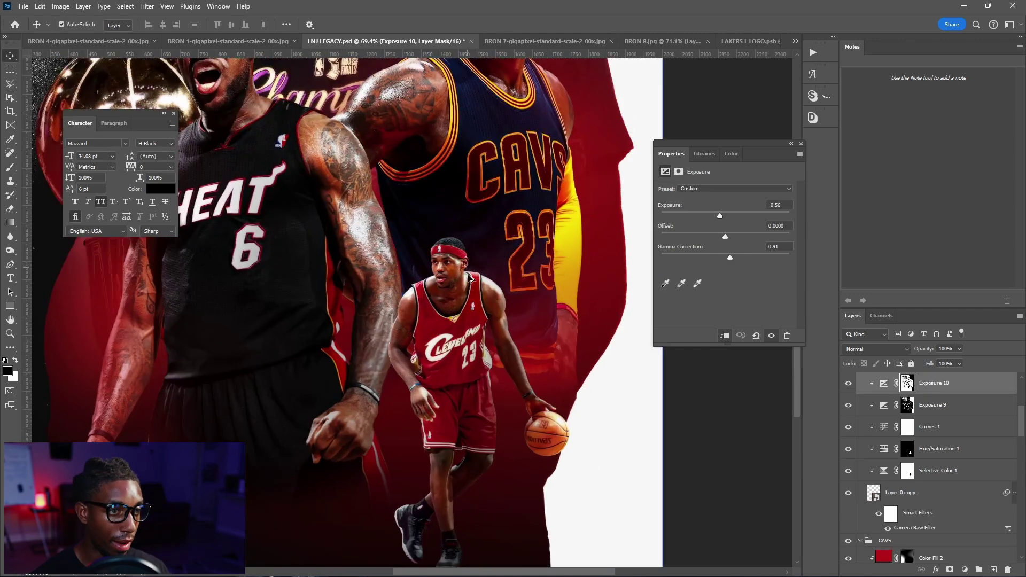
left_click(932, 405)
scroll(448, 243, "down", 6)
left_click(931, 473)
scroll(918, 490, "down", 1)
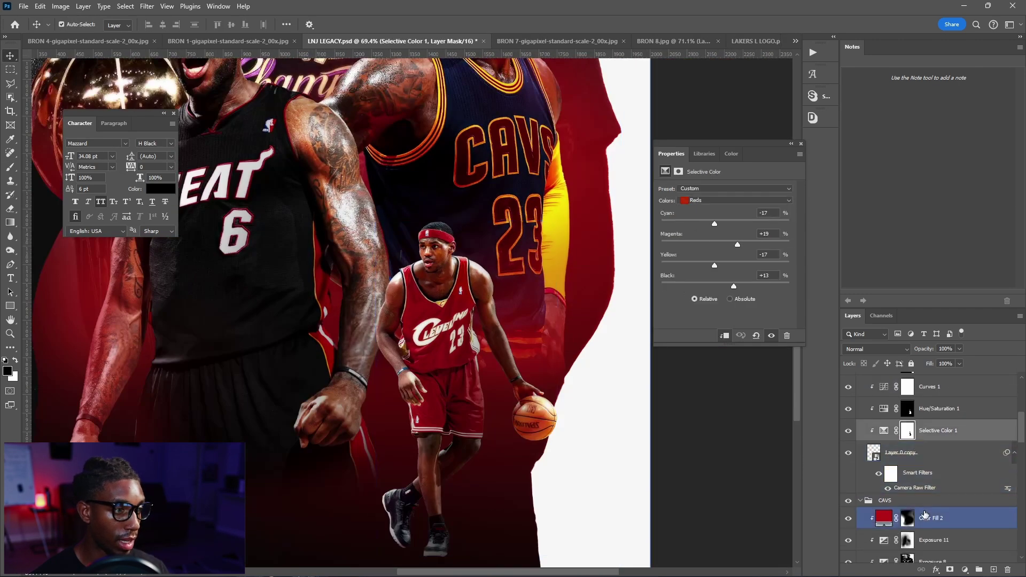
left_click(922, 517)
left_click(859, 500)
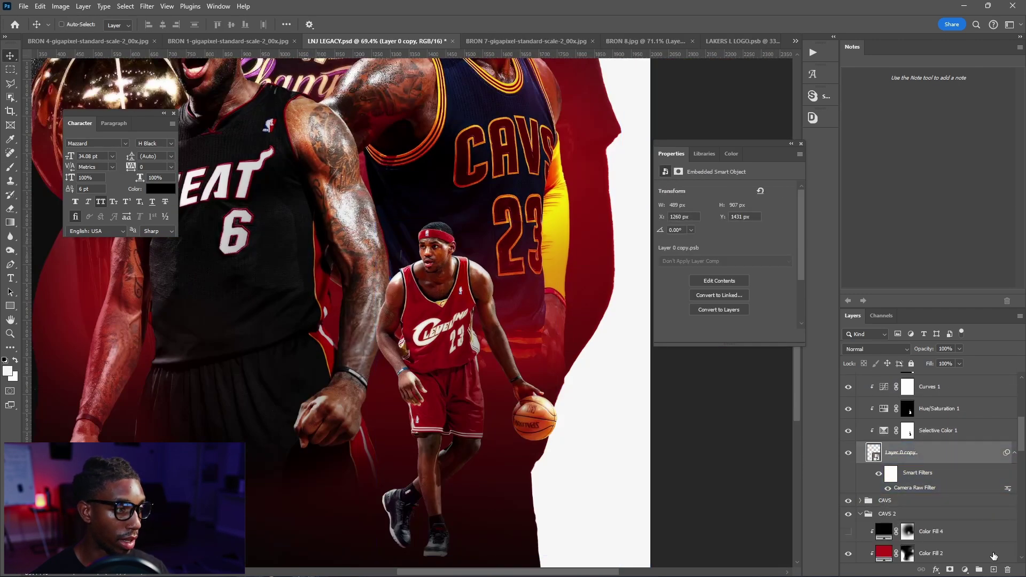
Add a black Solid Color fill layer directly beneath the small Cleveland figure's Layer 0 copy and invert its mask to hide it.
left_click(993, 569)
left_click(964, 570)
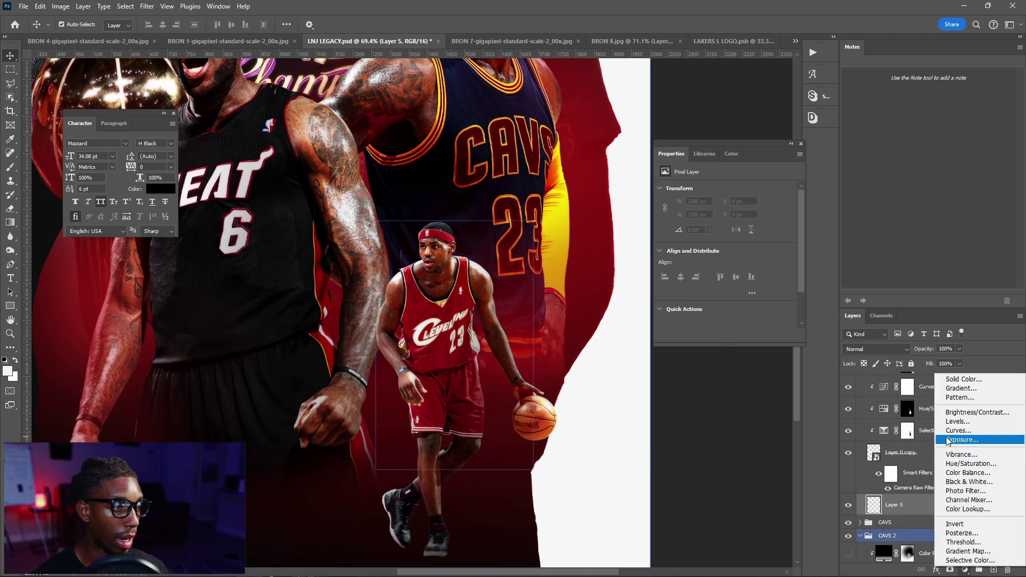
left_click(963, 379)
left_click_drag(812, 383, 743, 440)
left_click(983, 301)
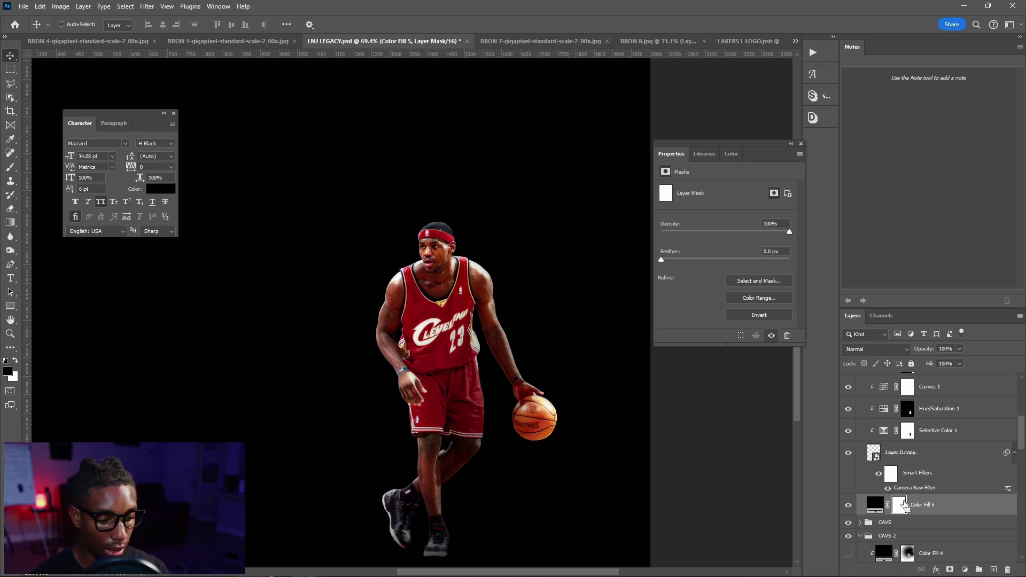
key("ctrl+i")
key("b")
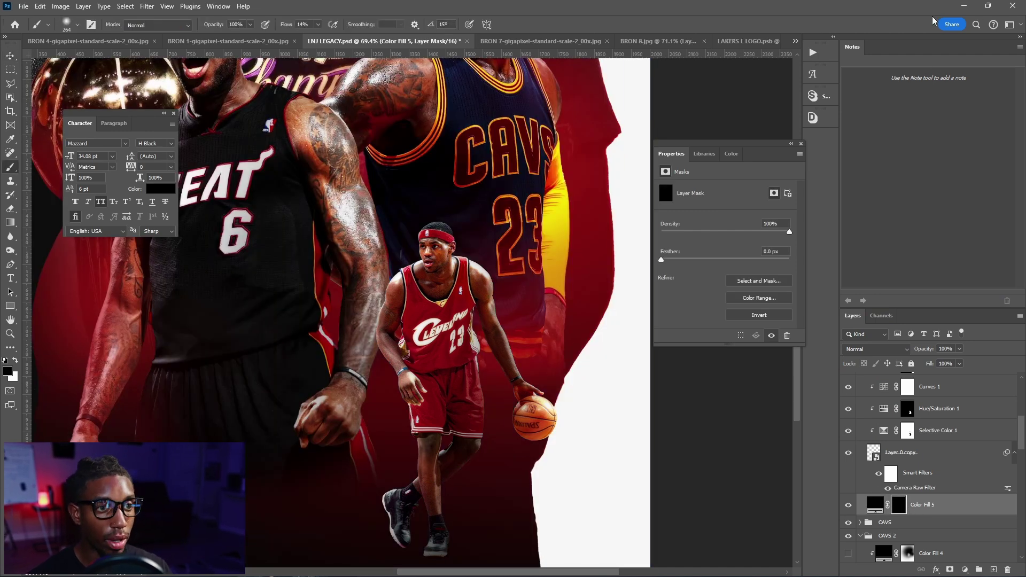
Close the floating Properties and Character palettes and flatten the soft round brush tip to 13% roundness.
left_click(800, 144)
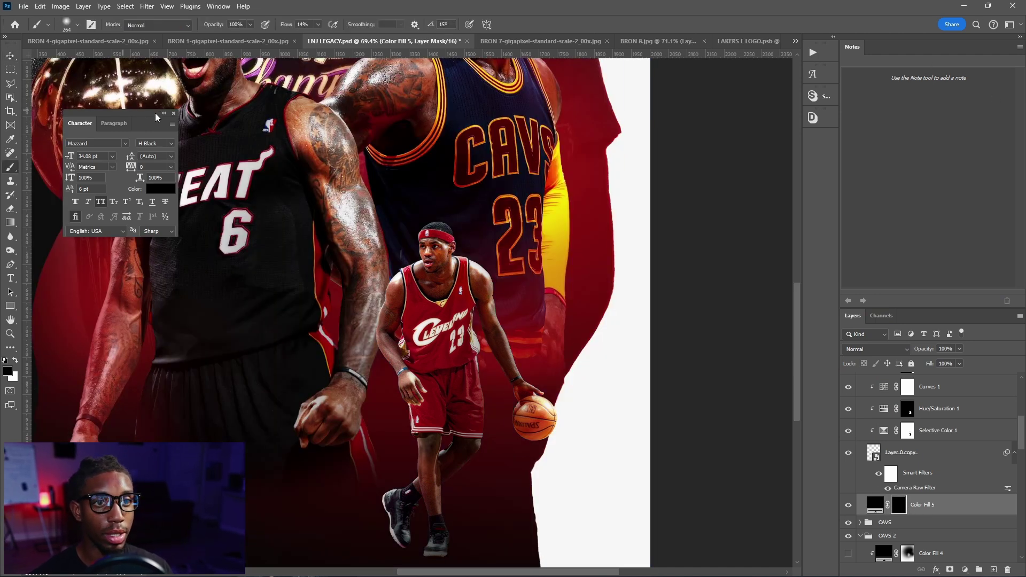
left_click(175, 113)
left_click(92, 24)
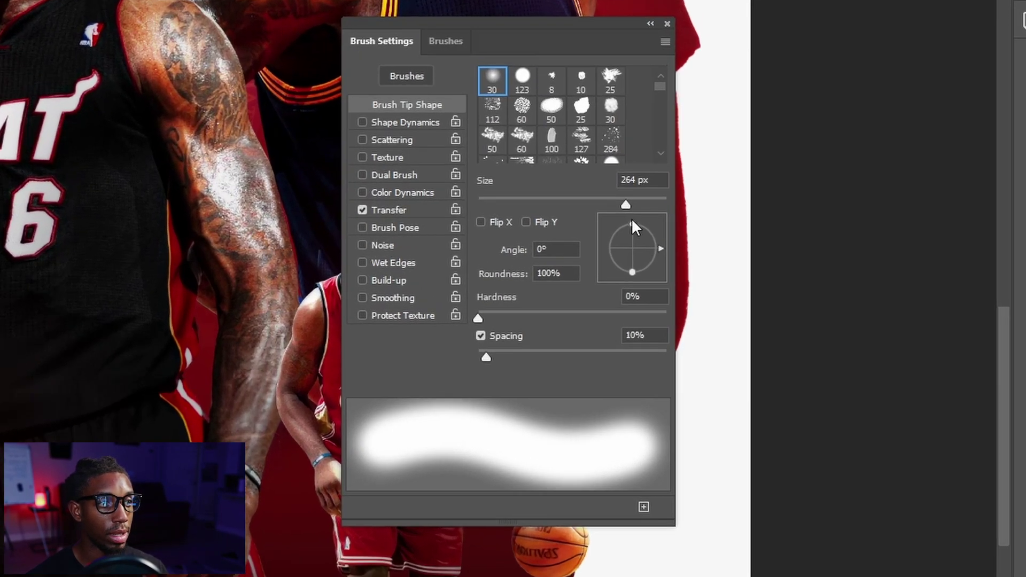
left_click_drag(633, 223, 639, 242)
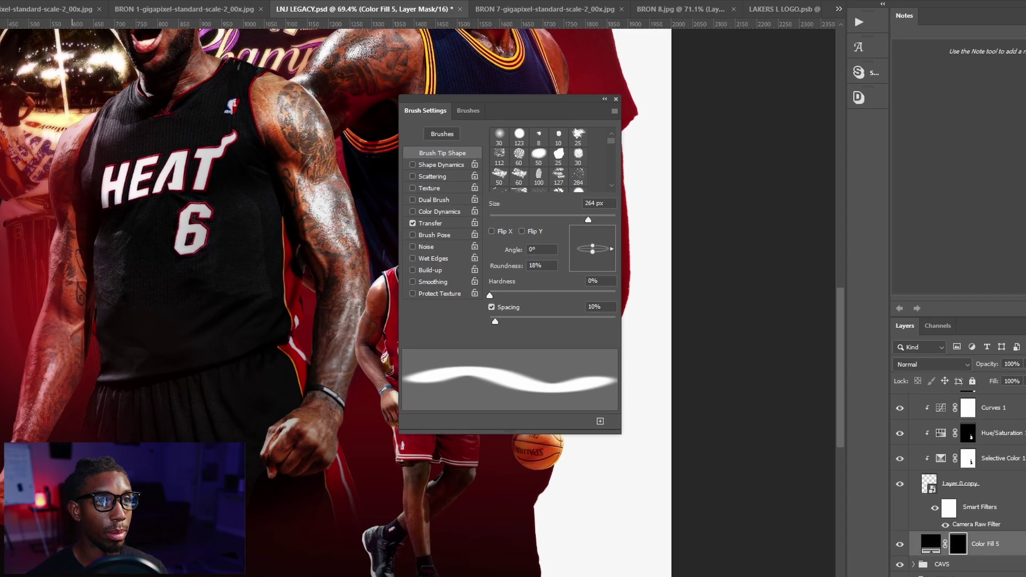
left_click(222, 7)
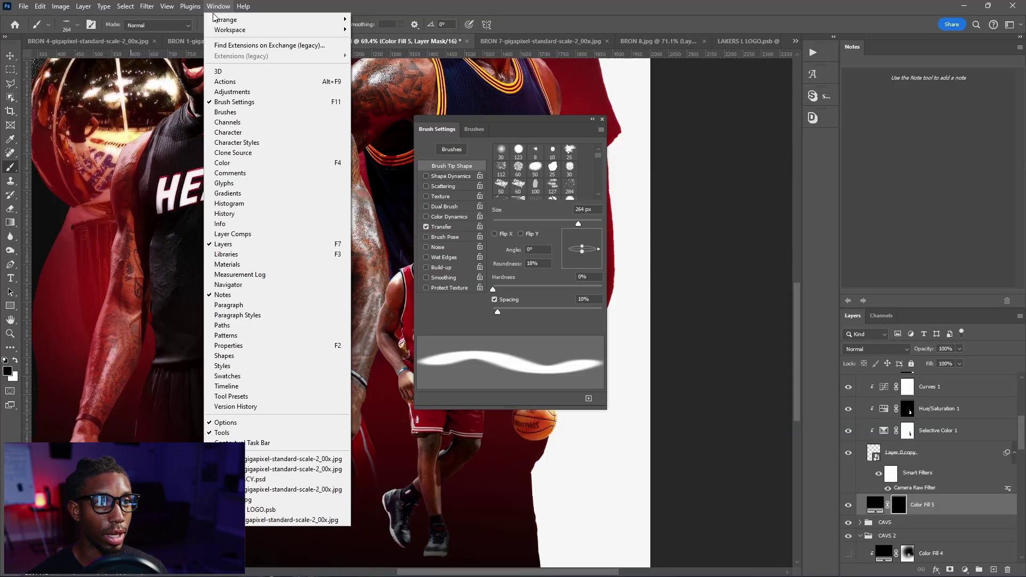
left_click(425, 165)
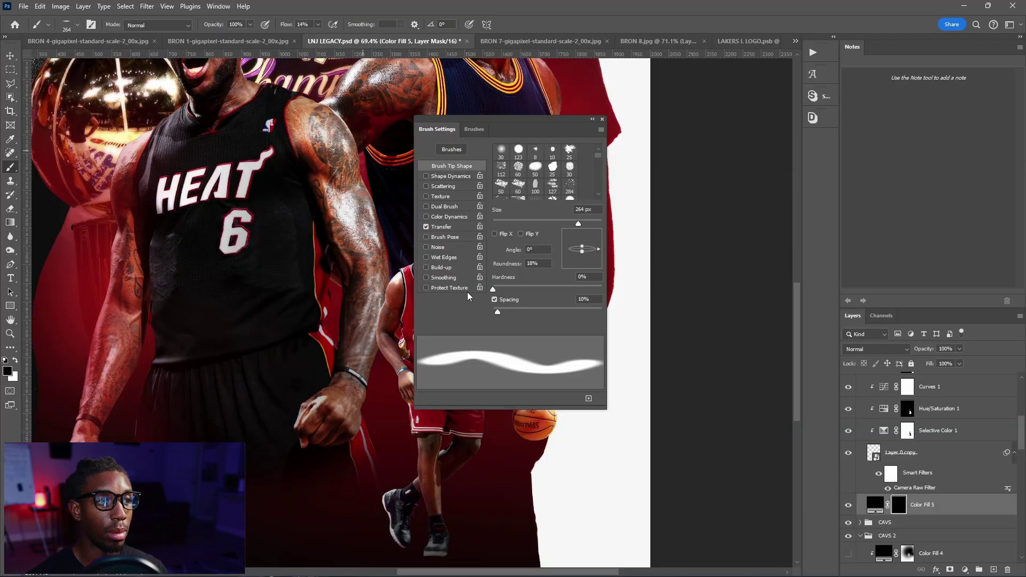
mouse_move(583, 250)
left_mouse_down()
mouse_move(589, 230)
mouse_move(588, 252)
left_mouse_up()
Brush a soft, flat ground shadow beneath the small Cleveland figure's shoes on the Color Fill 5 mask, resizing the brush as needed.
left_click_drag(356, 397, 383, 396)
left_click_drag(328, 326, 359, 333)
left_click_drag(296, 343, 295, 345)
scroll(427, 427, "down", 3)
scroll(493, 470, "up", 10)
mouse_move(323, 405)
left_mouse_down()
mouse_move(179, 404)
mouse_move(116, 374)
left_mouse_up()
left_click_drag(355, 313, 235, 311)
key("x")
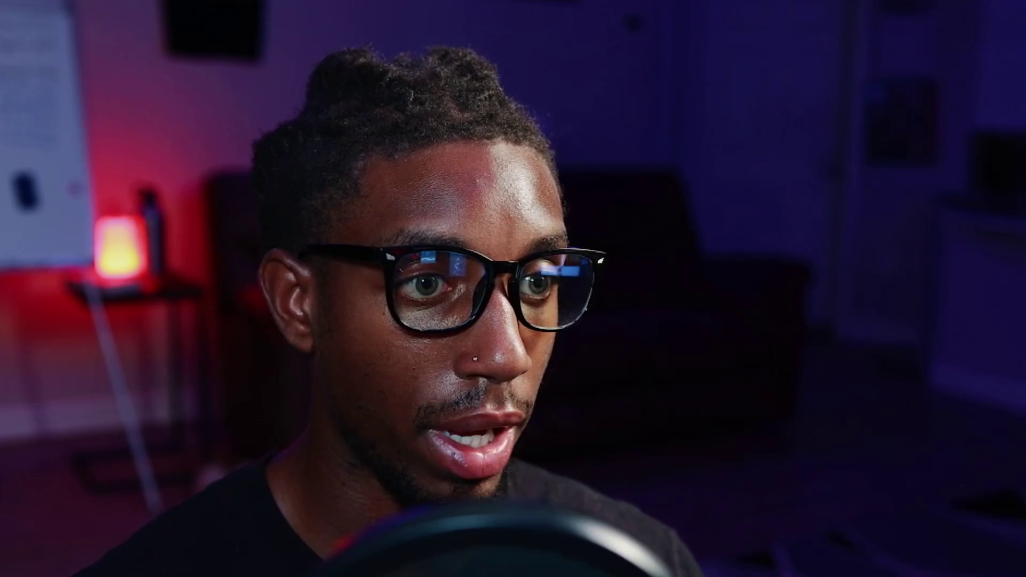
left_click_drag(350, 322, 376, 323)
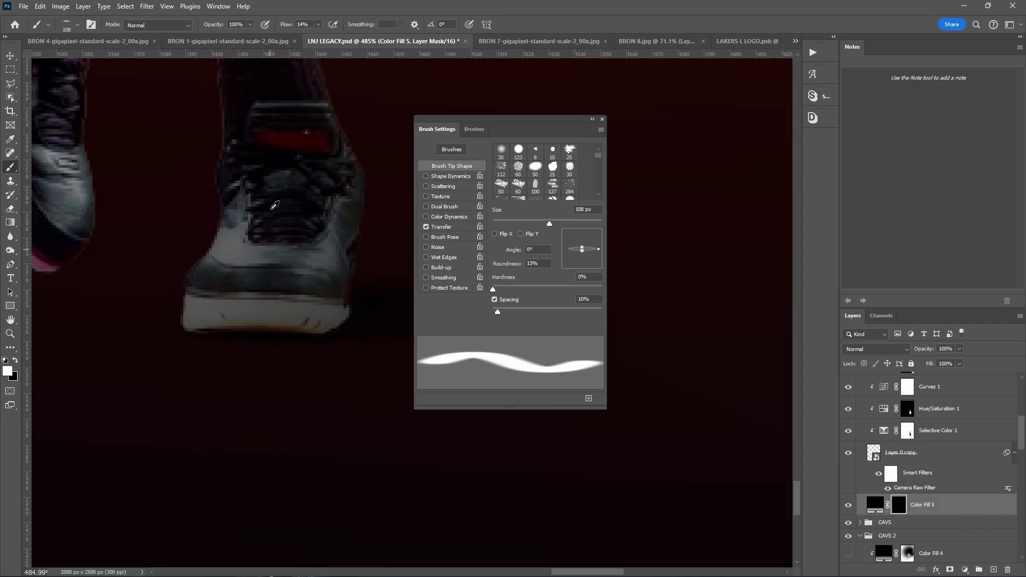
scroll(264, 201, "down", 3)
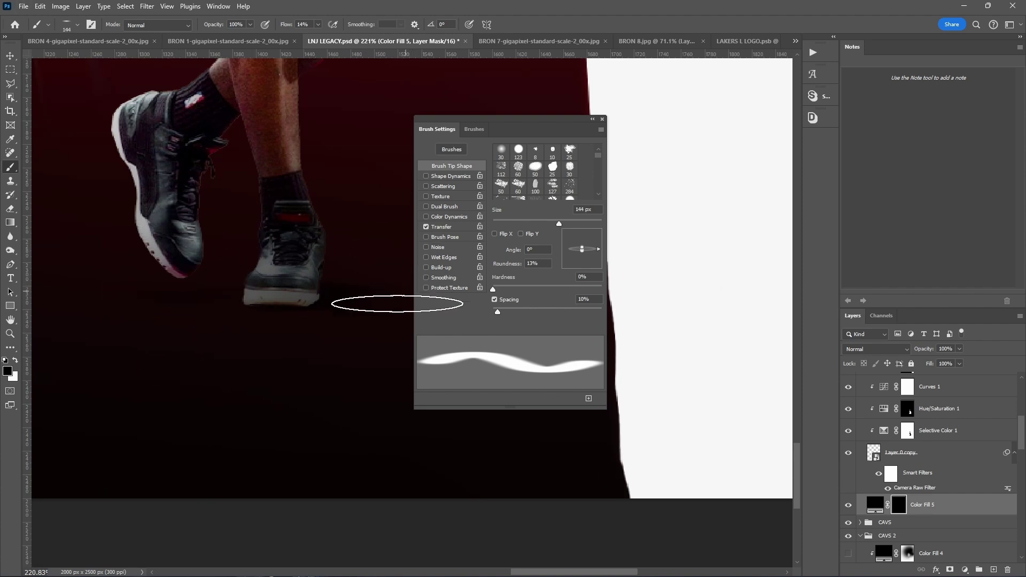
scroll(352, 241, "down", 3)
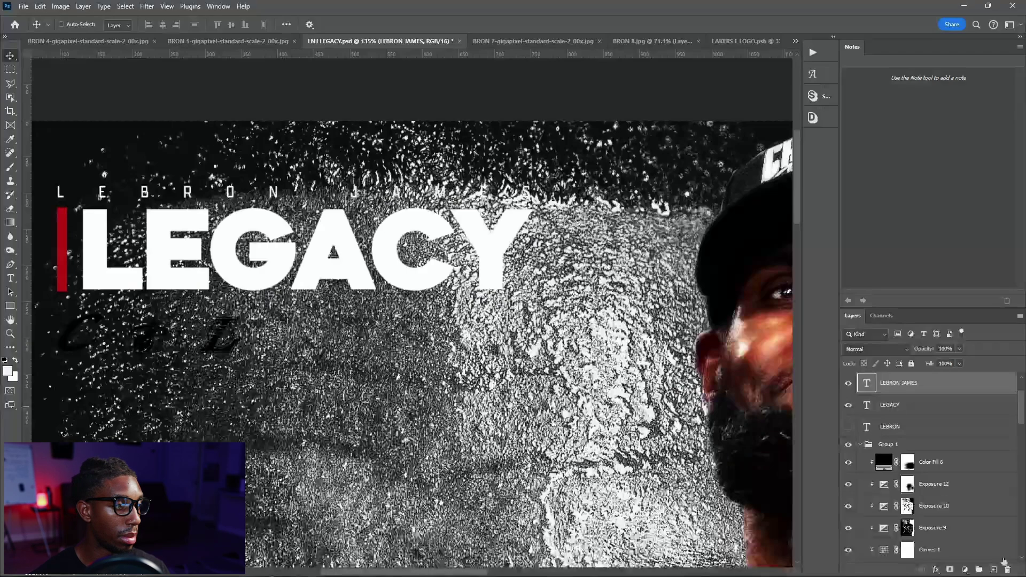
Draw a black rectangle about 661 by 31 px on a new layer behind the LEBRON JAMES text and nudge it down.
left_click(14, 305)
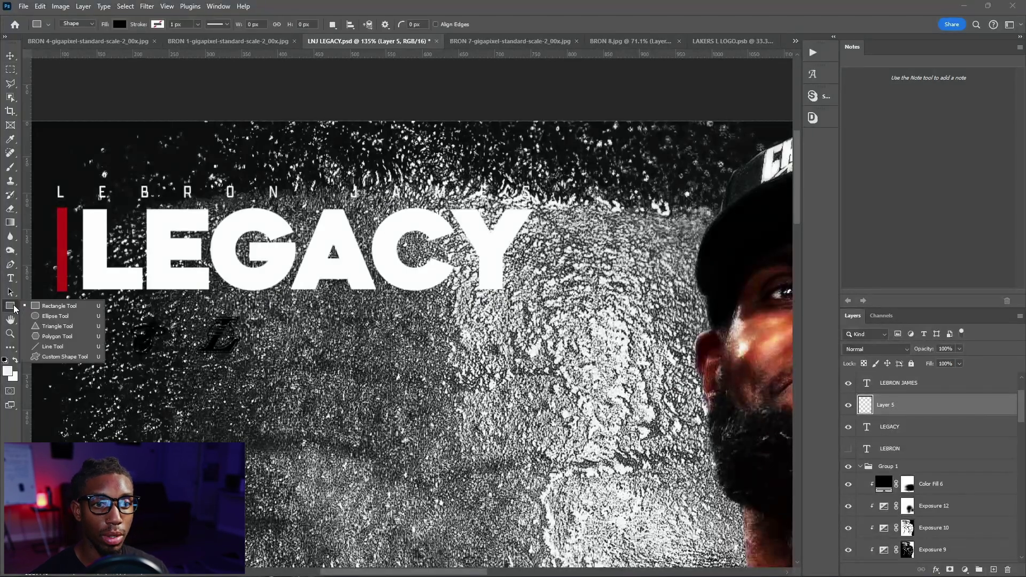
left_click(40, 306)
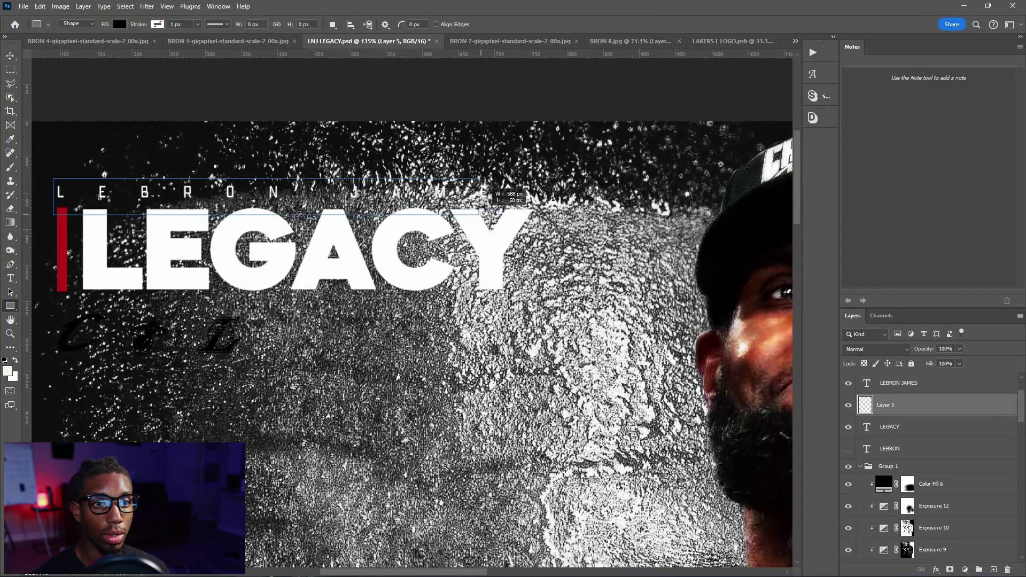
left_click_drag(536, 200, 531, 200)
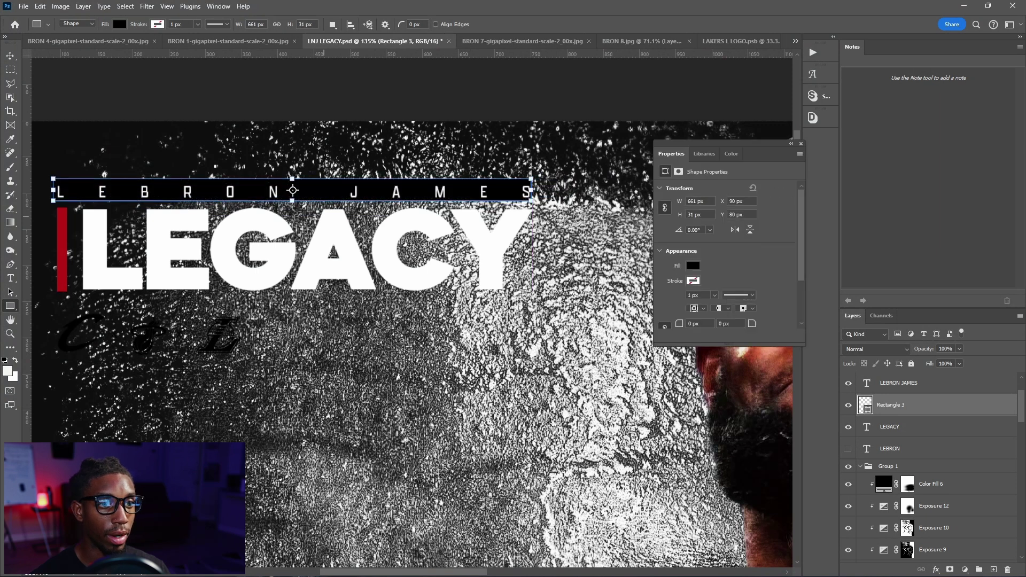
key("v")
key("shift+Down")
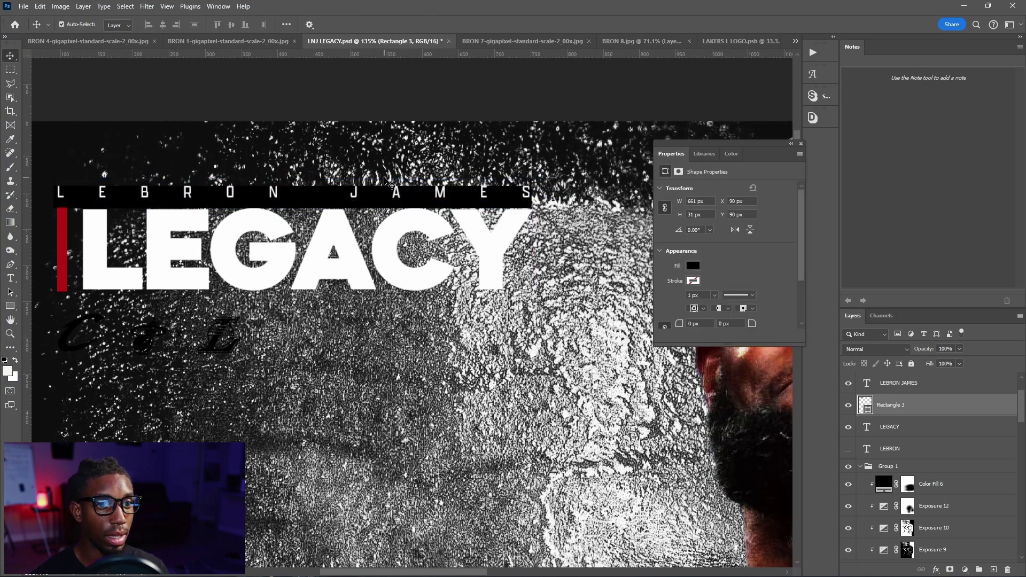
Extend the black rectangle to about 687 by 170 px behind the whole title and move its layer below LEGACY.
key("ctrl+t")
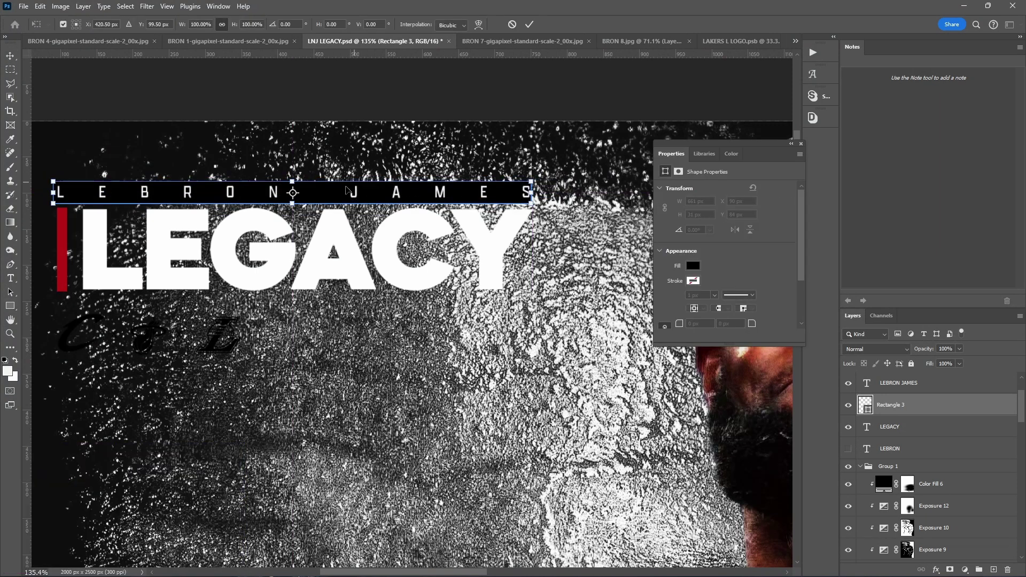
left_click_drag(291, 250, 292, 303)
left_click_drag(895, 409, 892, 436)
scroll(316, 282, "down", 7)
Move Group 2 with the three team logos, stacked vertically, into the white area at the poster's bottom-right corner.
left_click(271, 294)
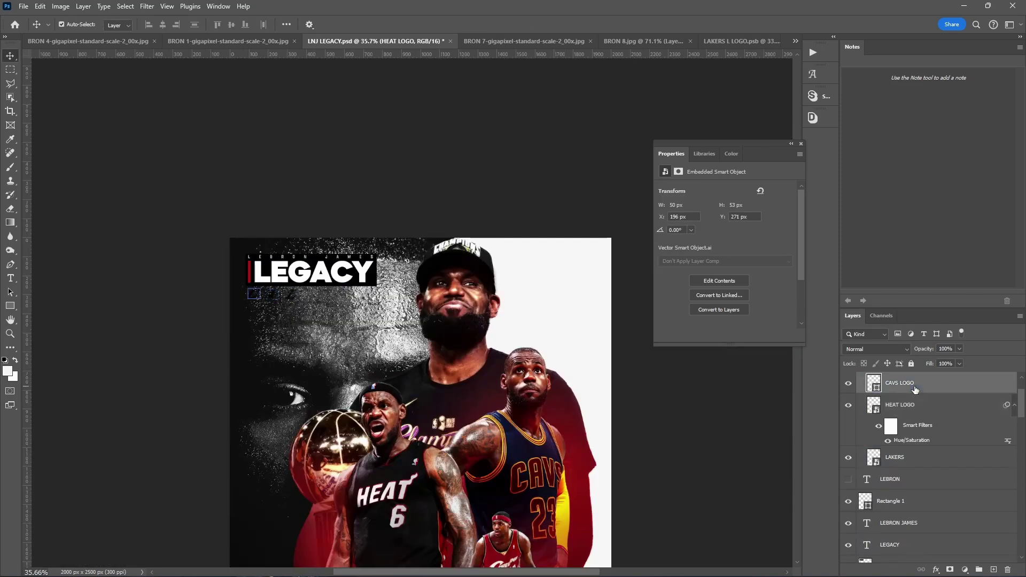
scroll(908, 396, "up", 2)
left_click(899, 436)
left_click(887, 512, "shift")
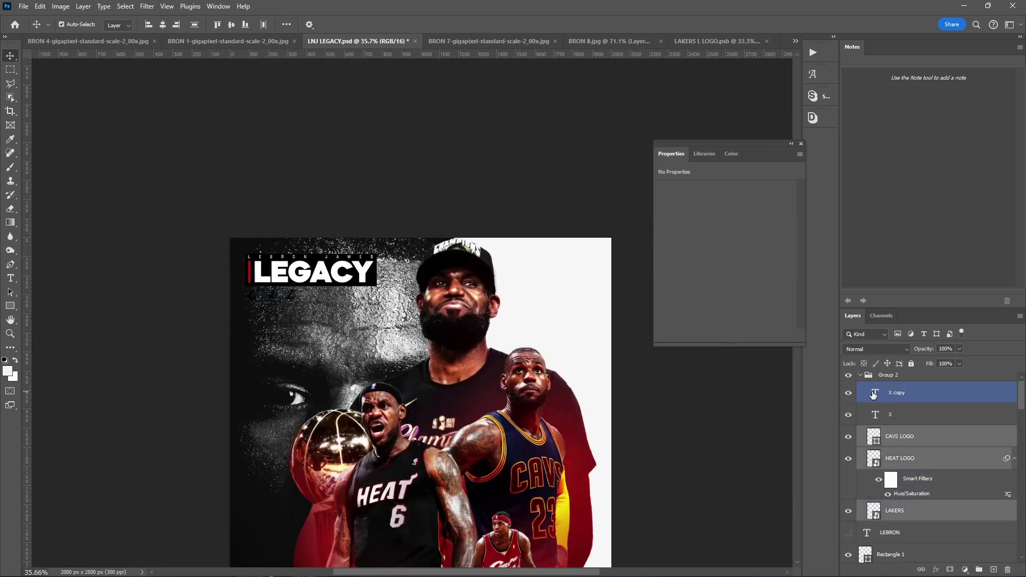
left_click(888, 375)
key("ctrl+t")
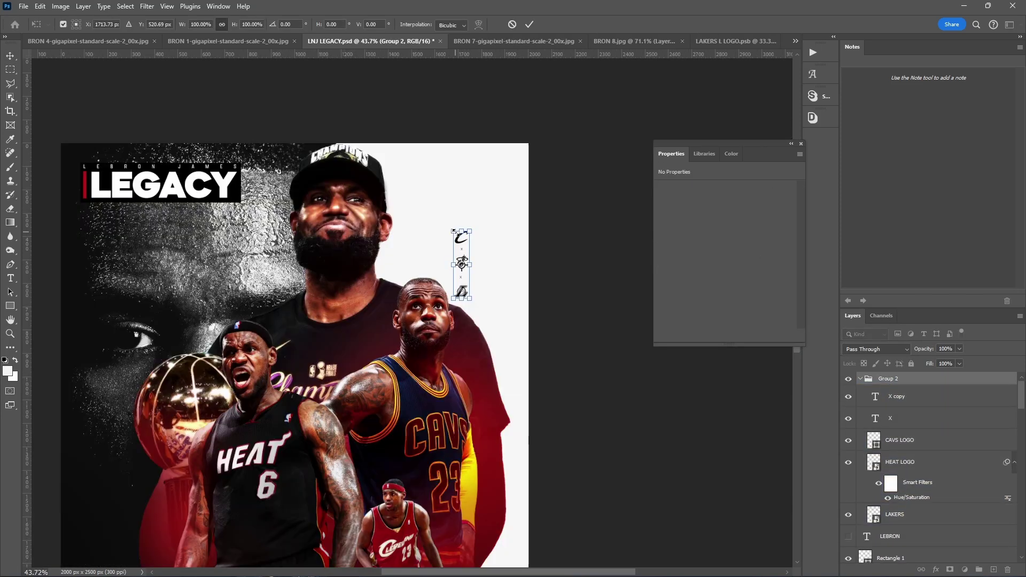
left_click_drag(463, 251, 520, 443)
scroll(494, 383, "down", 3)
scroll(493, 384, "down", 3)
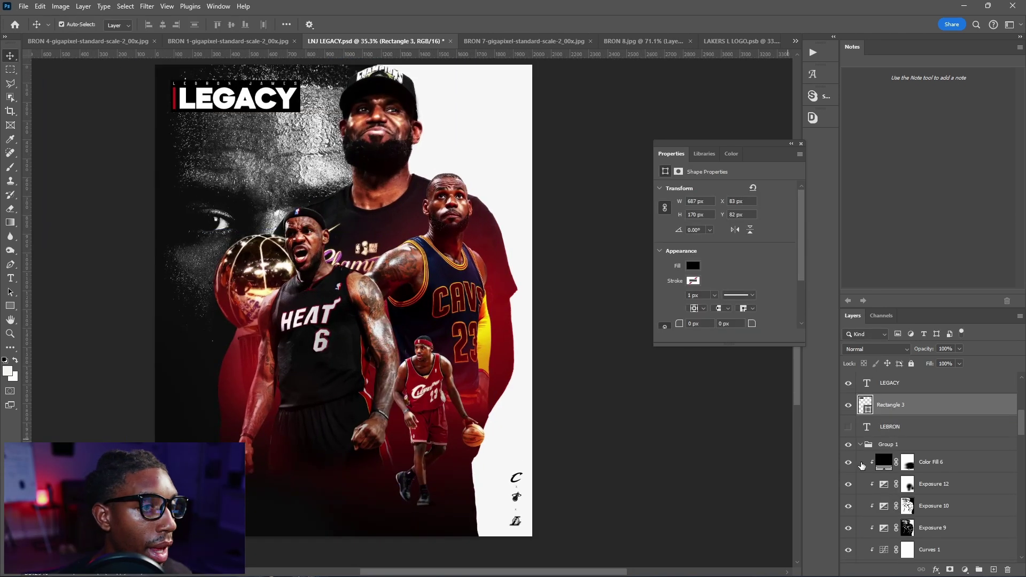
Add a Color Lookup adjustment layer at the top of the layer stack, above Group 2.
scroll(908, 428, "up", 3)
left_click(892, 379)
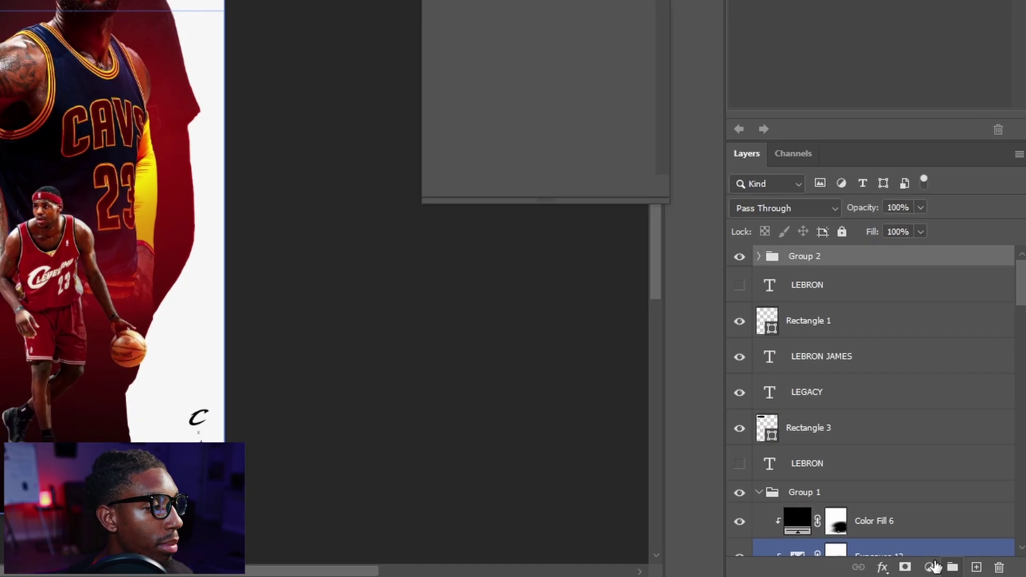
left_click(964, 569)
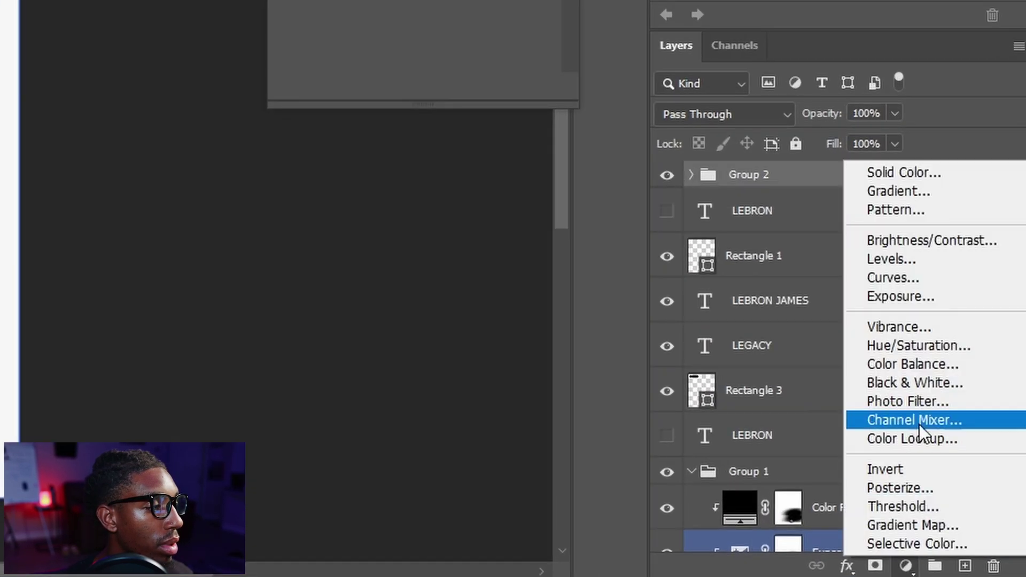
left_click(916, 440)
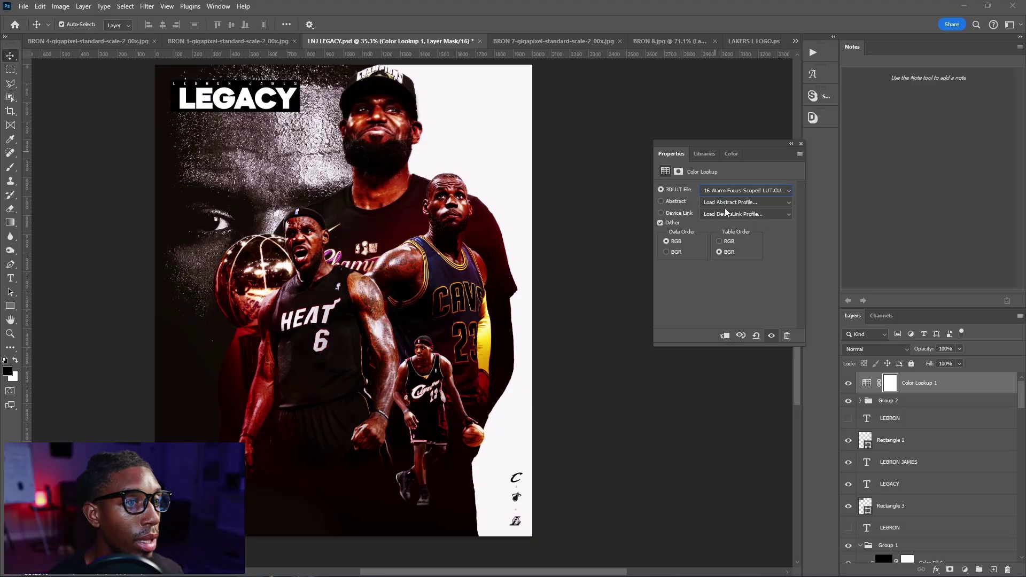
Try several LUTs on Color Lookup 1, choose 14 Supah Pop Scoped LUT.CUBE, and reduce the layer's opacity to 57%.
left_click(723, 190)
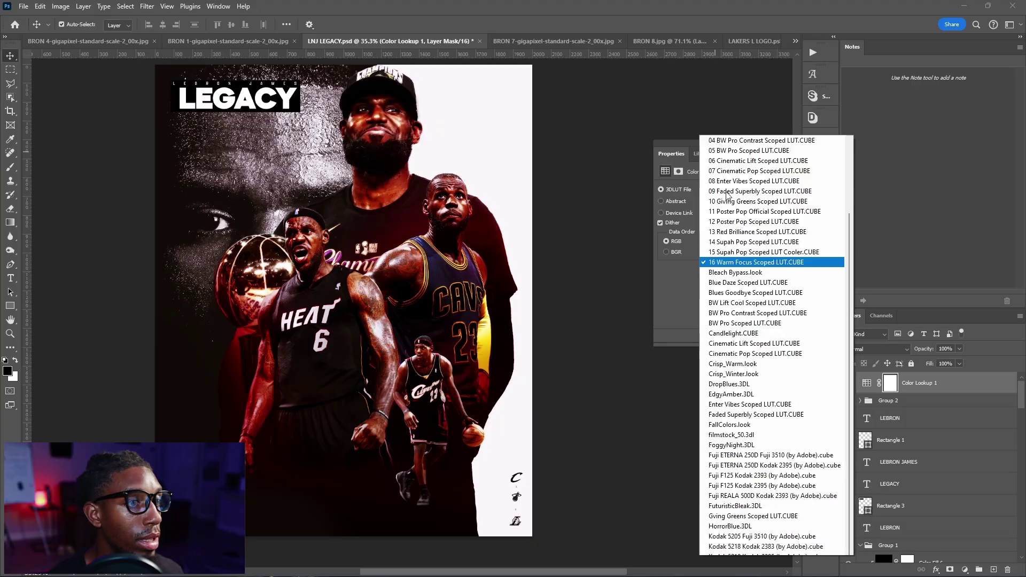
left_click(723, 127)
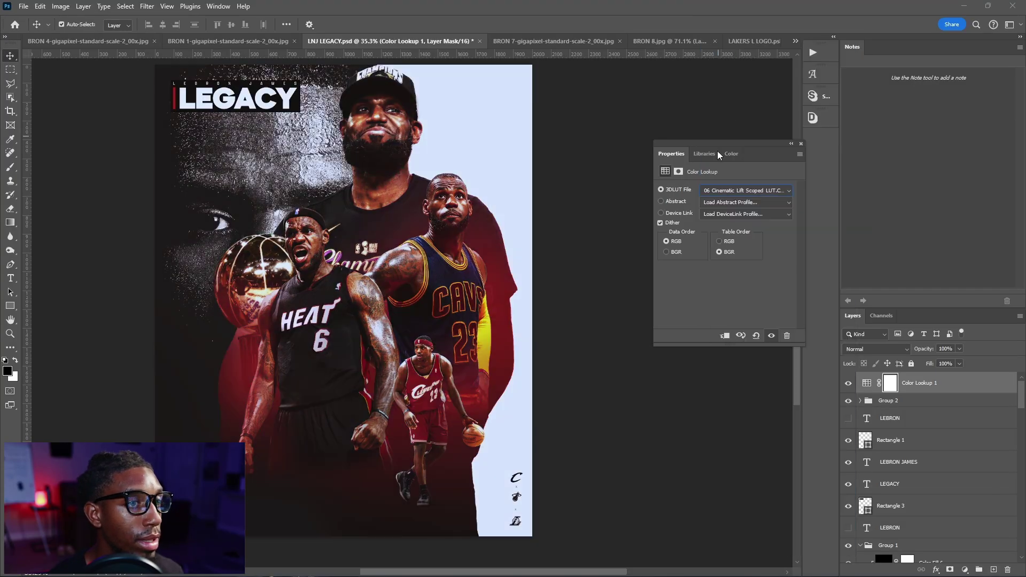
key("Down")
key("Down")
key("Down")
key("Down")
key("Down")
key("Down")
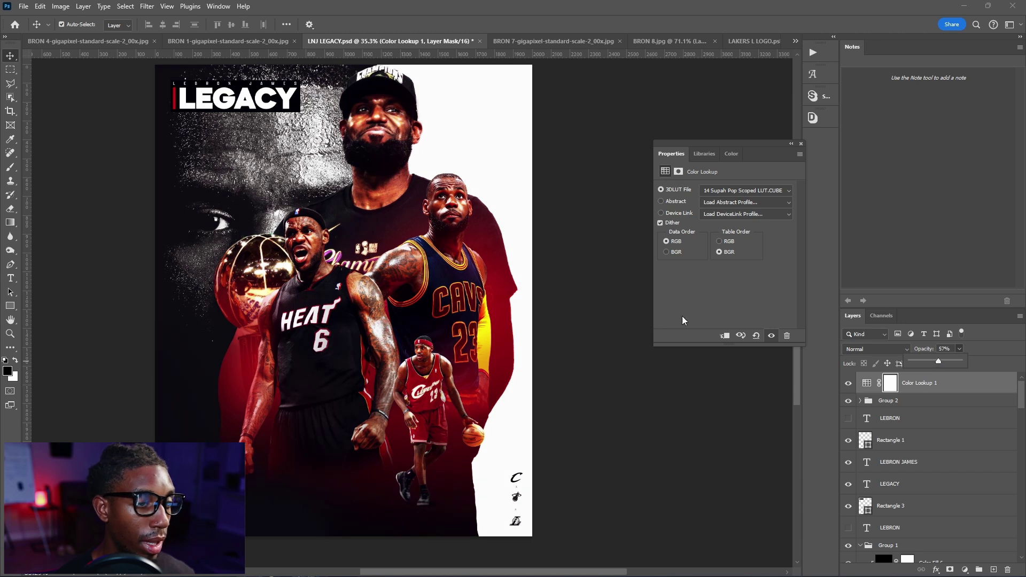
left_click(416, 384)
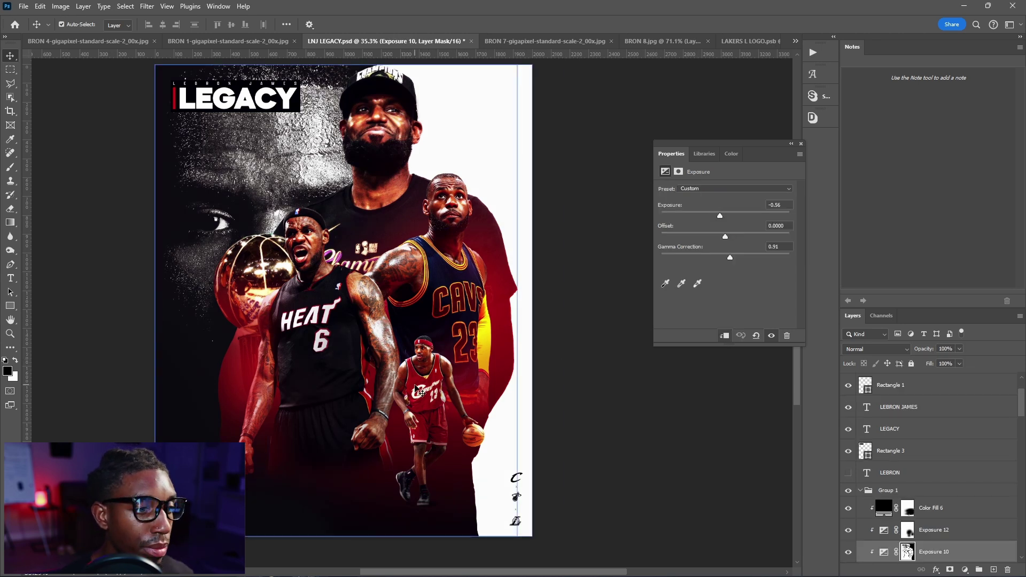
Add an Inner Shadow effect to the LAKERS figure layer.
scroll(384, 296, "down", 2)
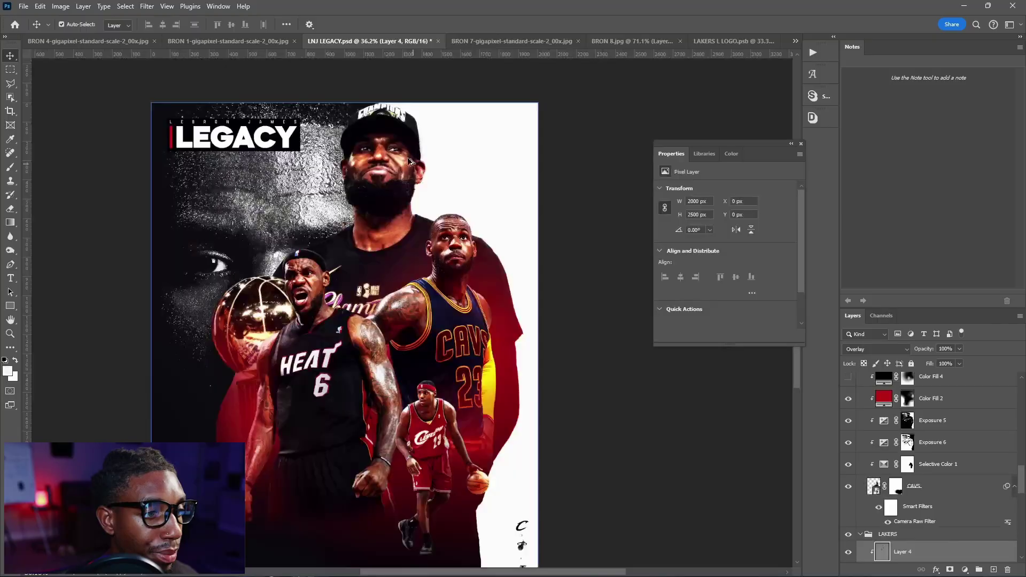
scroll(407, 157, "down", 2)
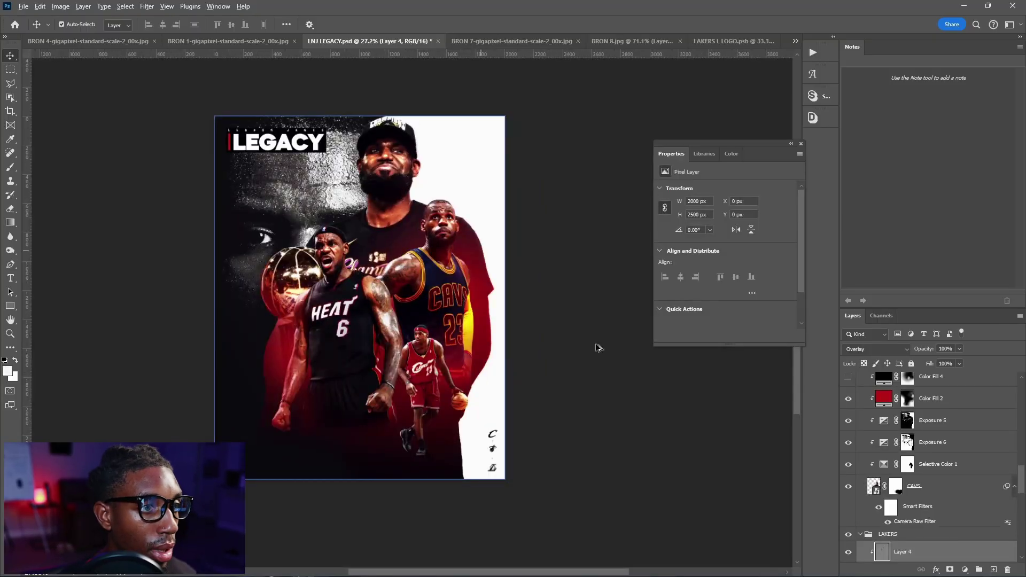
scroll(943, 514, "down", 5)
scroll(862, 448, "down", 5)
left_click_drag(908, 552, 922, 570)
left_click_drag(422, 131, 433, 142)
key("ctrl+z")
scroll(942, 491, "down", 8)
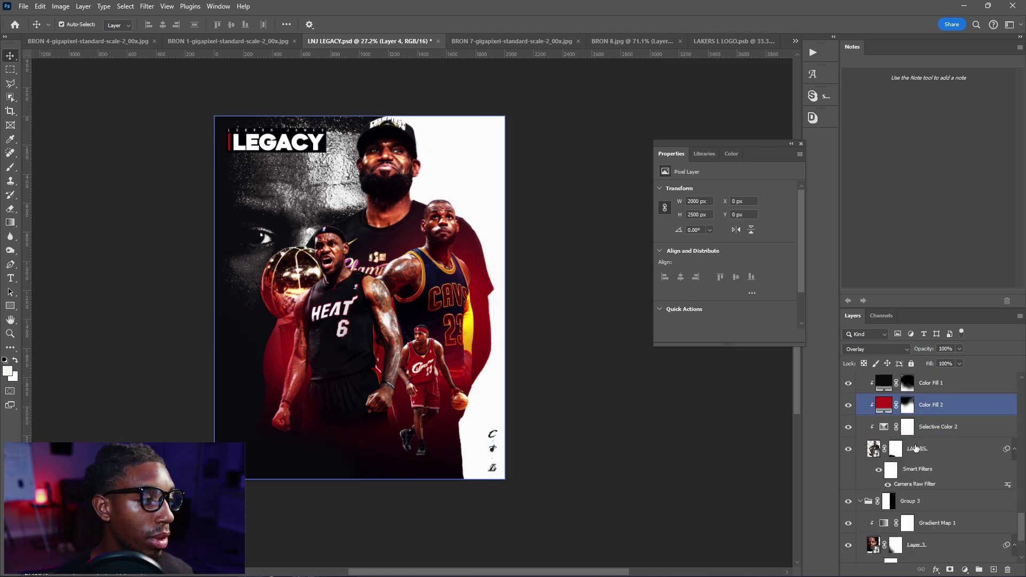
left_click(943, 430)
left_click(937, 568)
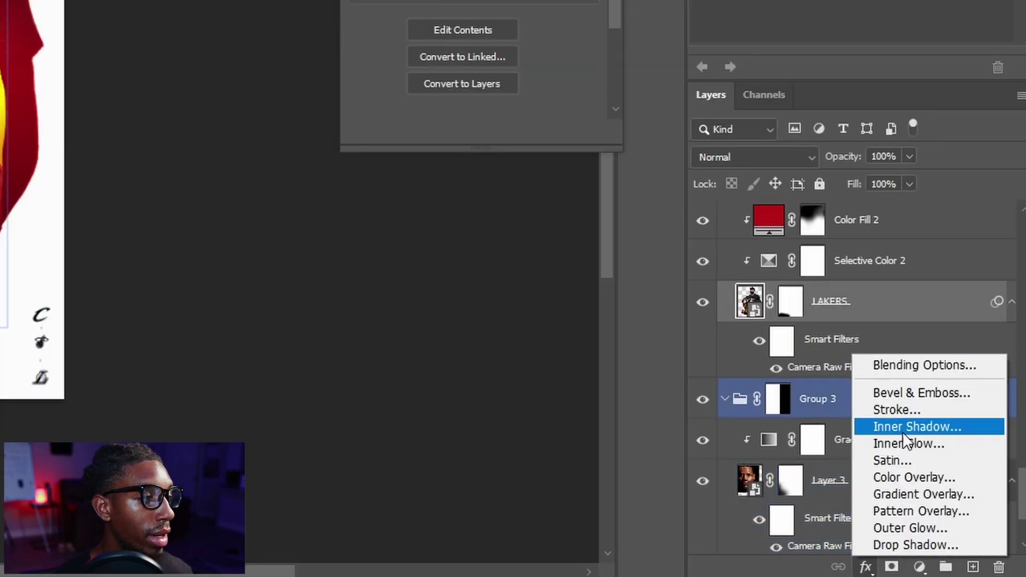
left_click(917, 426)
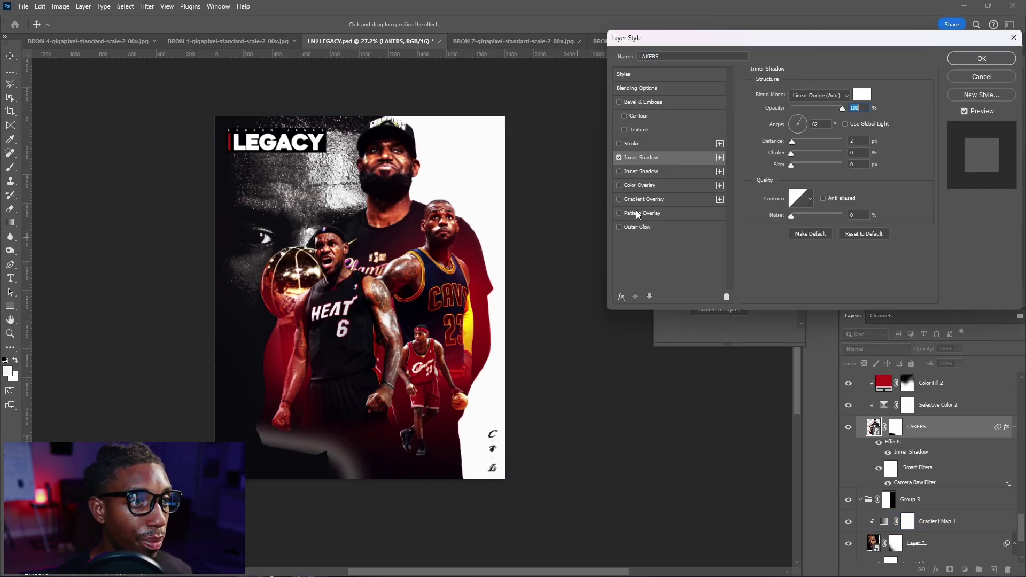
Set the LAKERS inner shadow to white Linear Dodge (Add) at 4 px distance, adjust its light angle, and accept the style.
left_click(809, 96)
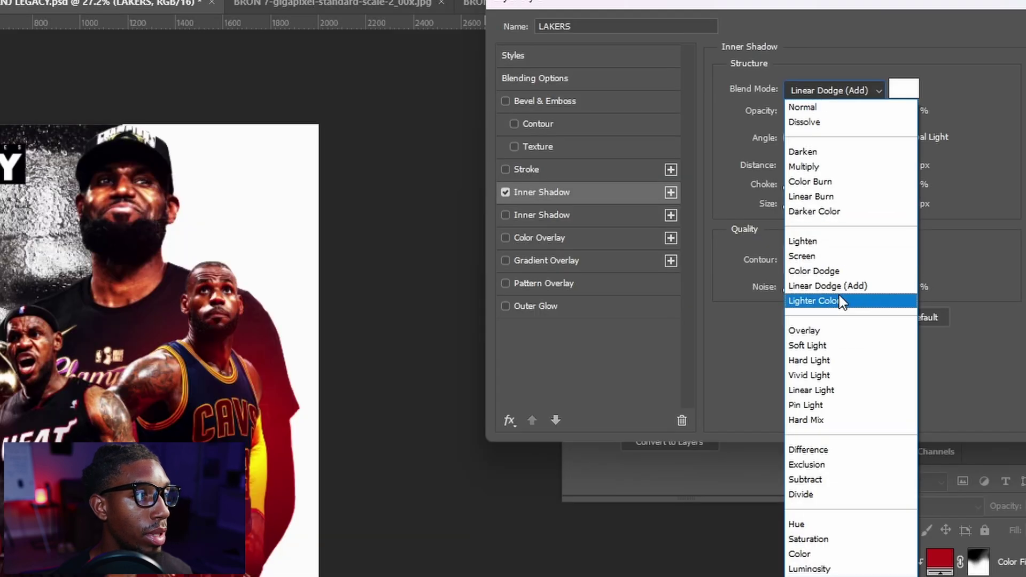
left_click(819, 214)
left_click_drag(801, 142, 791, 165)
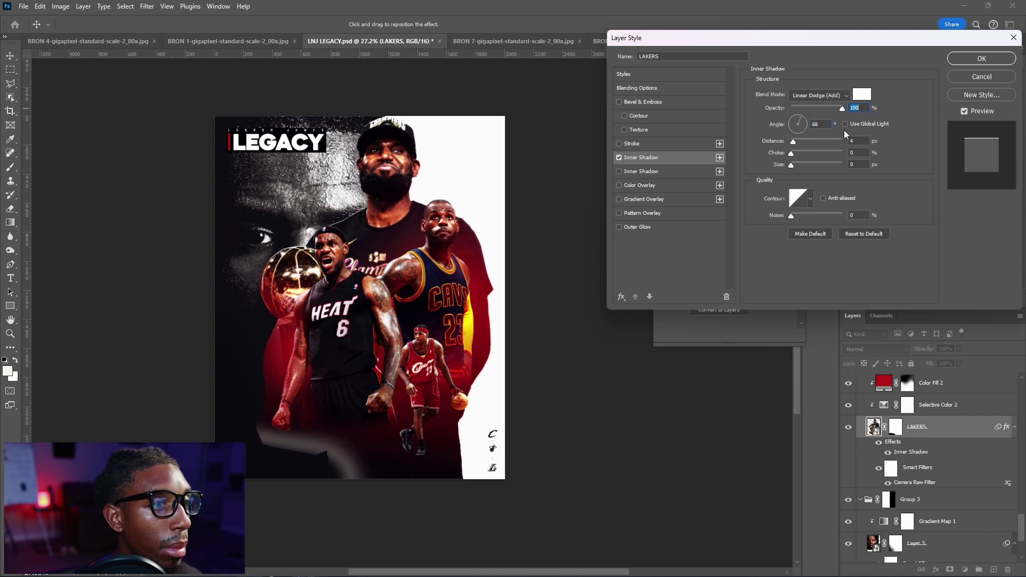
left_click(806, 117)
key("Return")
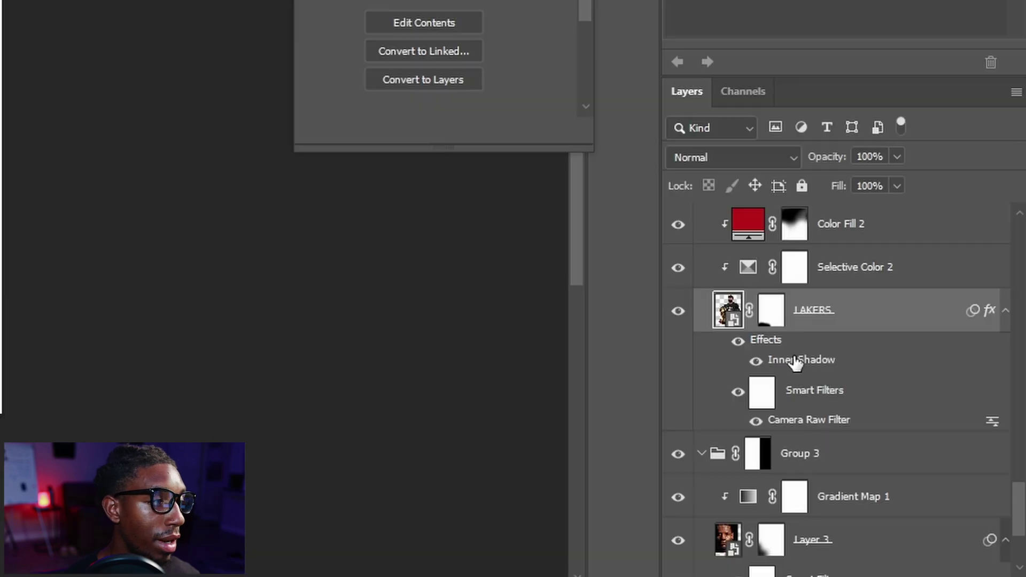
Turn the LAKERS inner shadow into its own layer and place it between Exposure 3 and Curves 2.
right_click(909, 452)
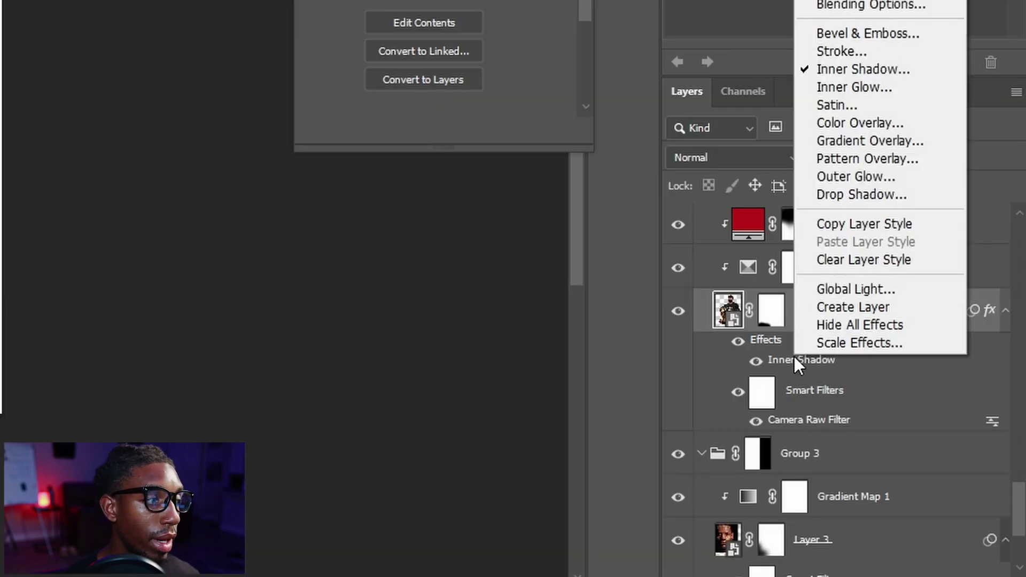
left_click(940, 424)
left_click_drag(915, 428, 935, 420)
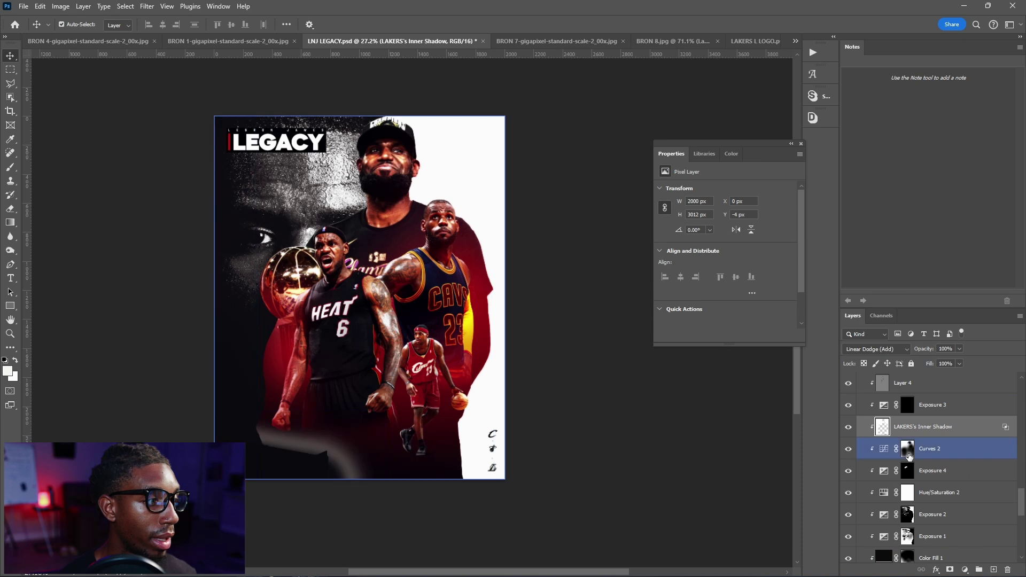
Mask the LAKERS's Inner Shadow layer and paint away the grey glow along the figure's lower edge.
left_click(949, 569)
key("b")
left_click_drag(295, 398, 371, 404)
mouse_move(317, 459)
left_mouse_down()
mouse_move(321, 527)
mouse_move(268, 419)
left_mouse_up()
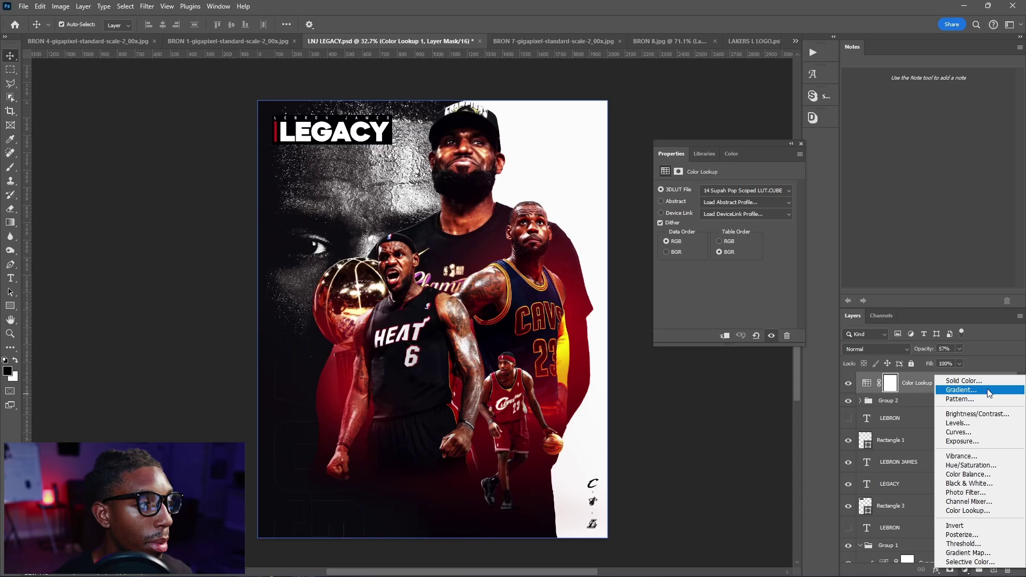
Add a Solid Color fill layer in dark crimson #980f32 above Color Lookup 1.
left_click(914, 377)
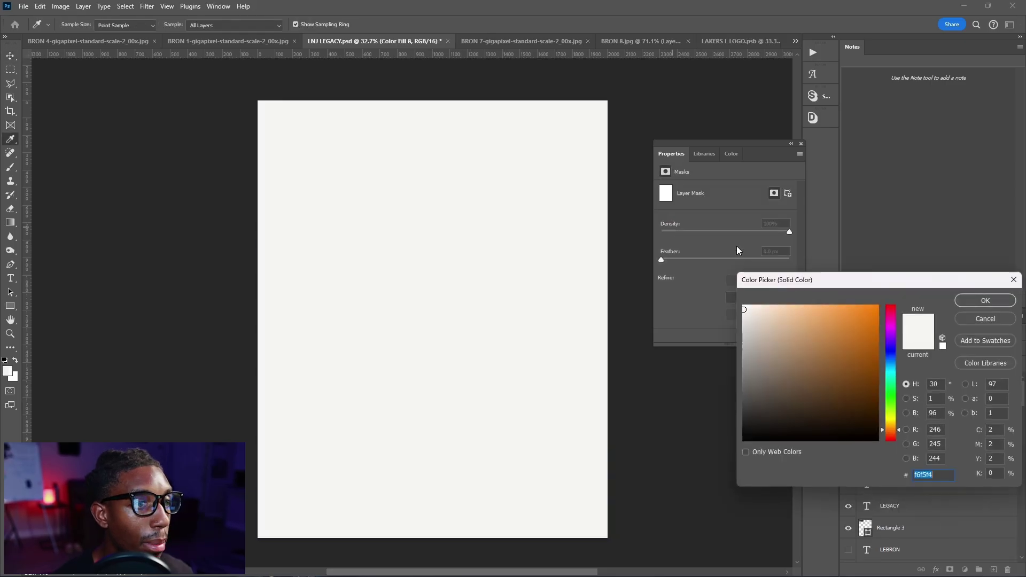
left_click(889, 320)
left_click(858, 333)
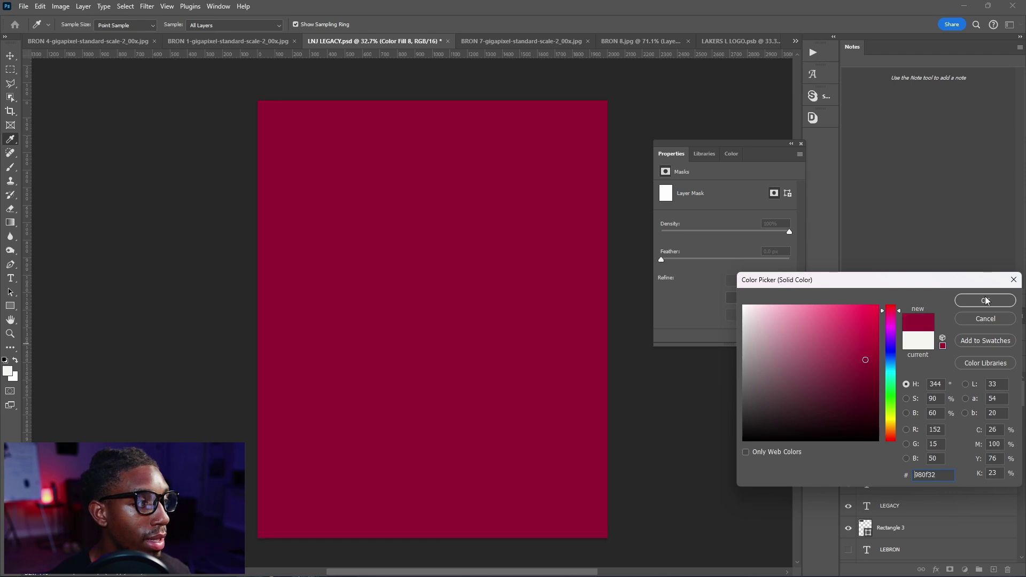
left_click(983, 301)
Set Color Fill 8 to the Linear Dodge (Add) blend mode and invert its mask to black.
left_click(873, 350)
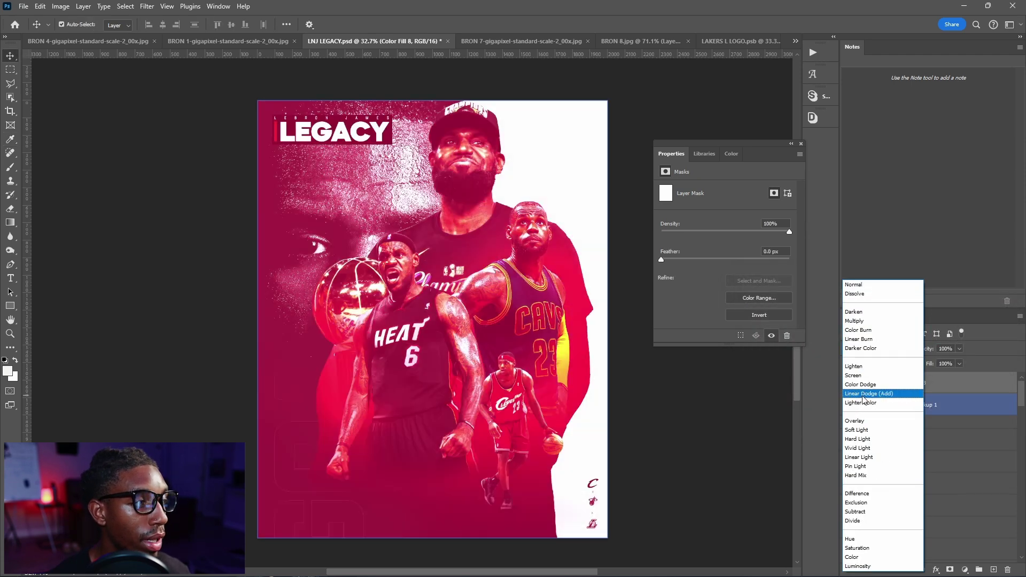
left_click(863, 396)
key("ctrl+i")
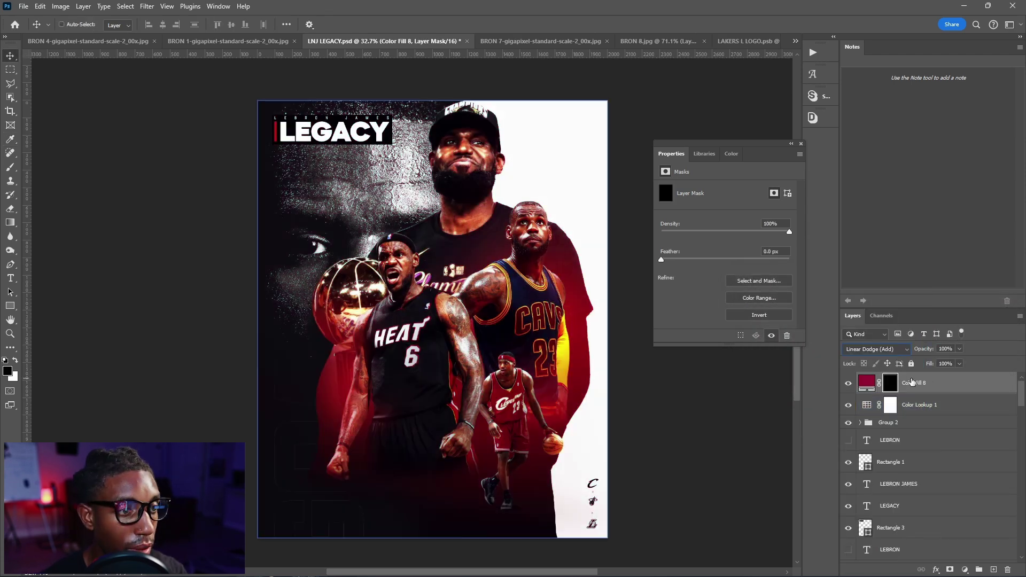
Remove Color Lookup 1 from the stack and paint soft red glow over the figures on the Color Fill 8 mask.
left_click_drag(949, 410, 948, 413)
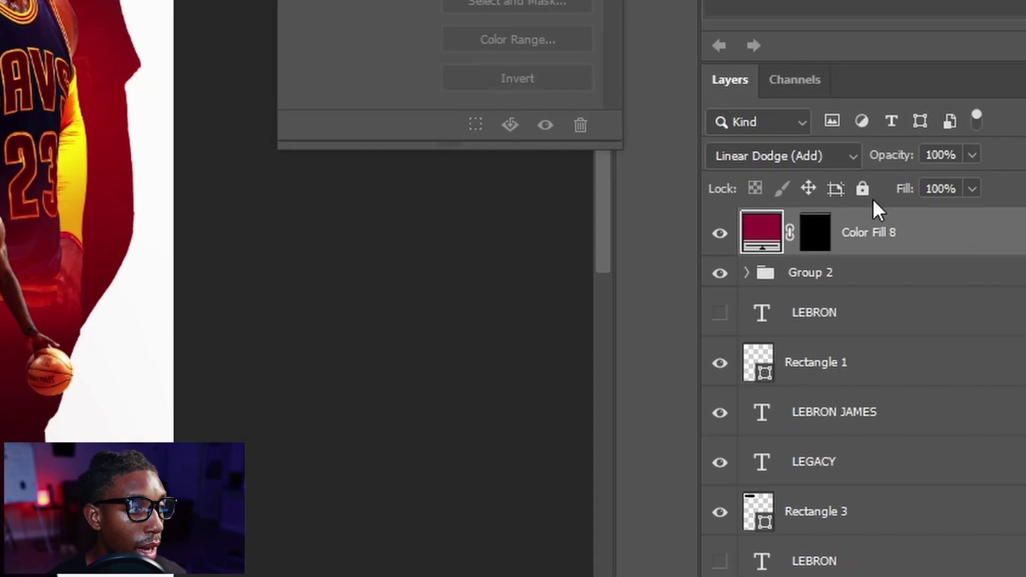
left_click(890, 383)
left_click_drag(529, 283, 563, 289)
key("x")
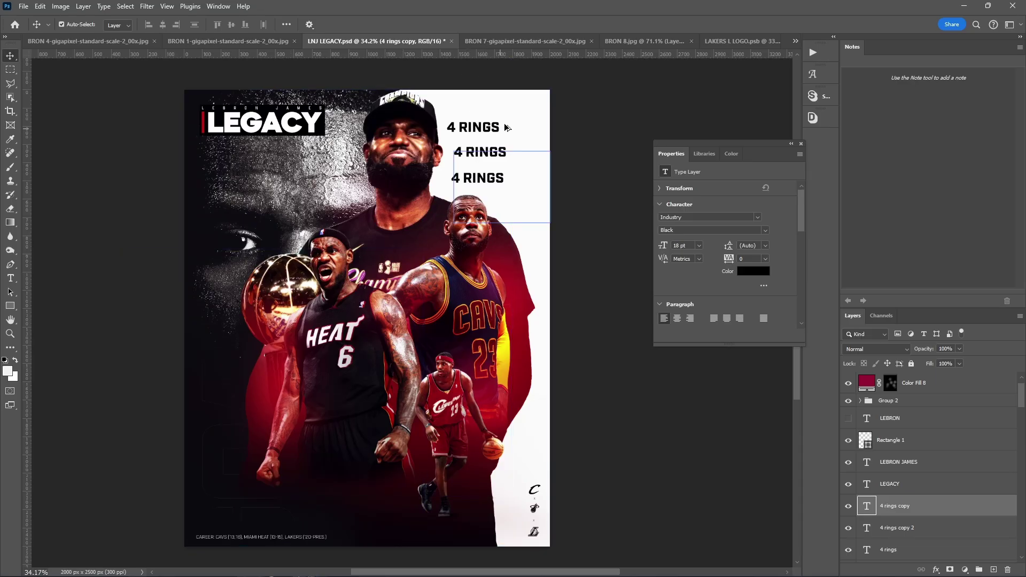
Shrink the black box behind 4 MVPS to about 409 by 85 px and enlarge ALL-TIME toward the width of LEADING SCORER.
scroll(481, 129, "up", 2)
scroll(860, 390, "down", 1)
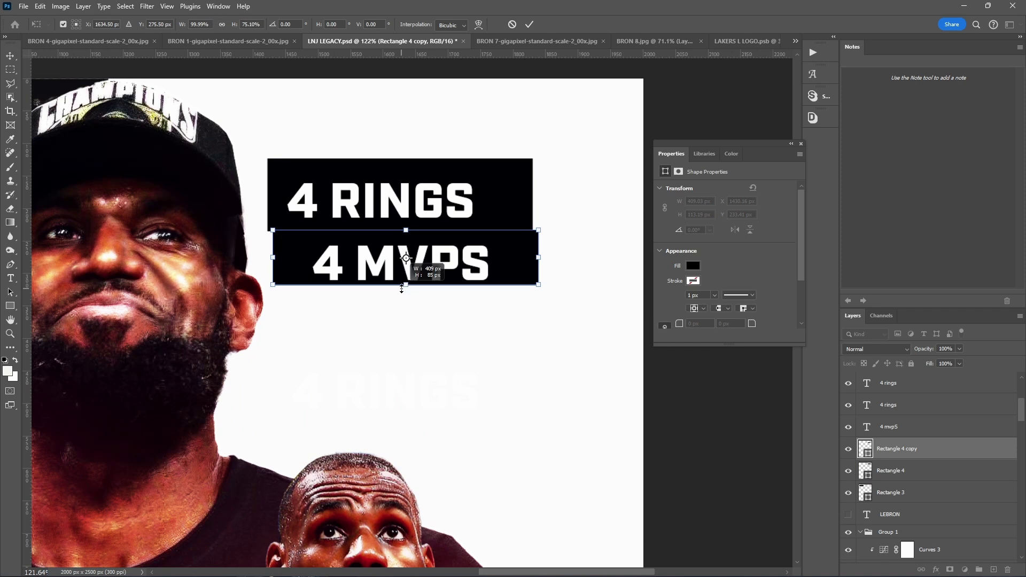
left_click_drag(403, 271, 401, 275)
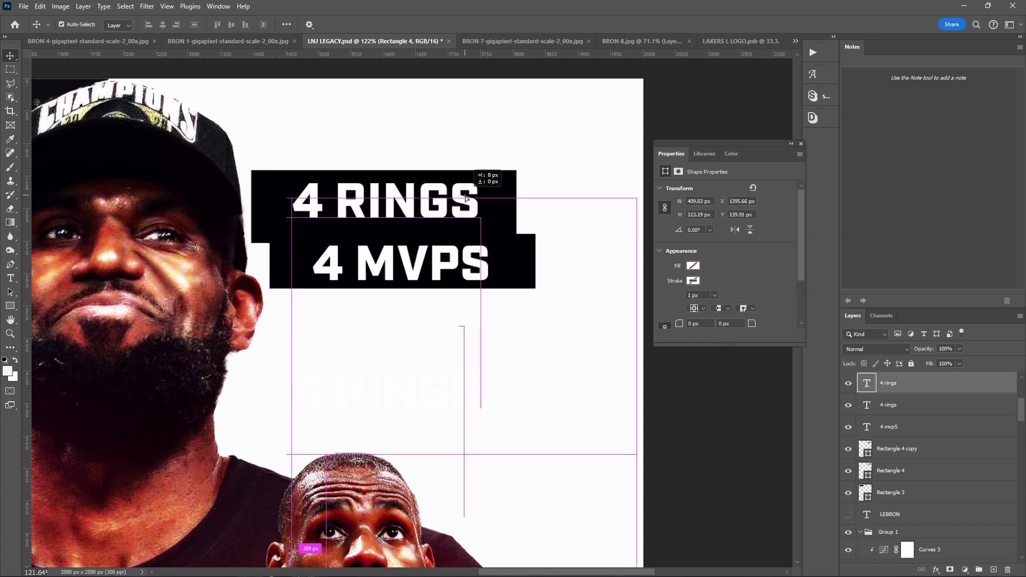
left_click(315, 316)
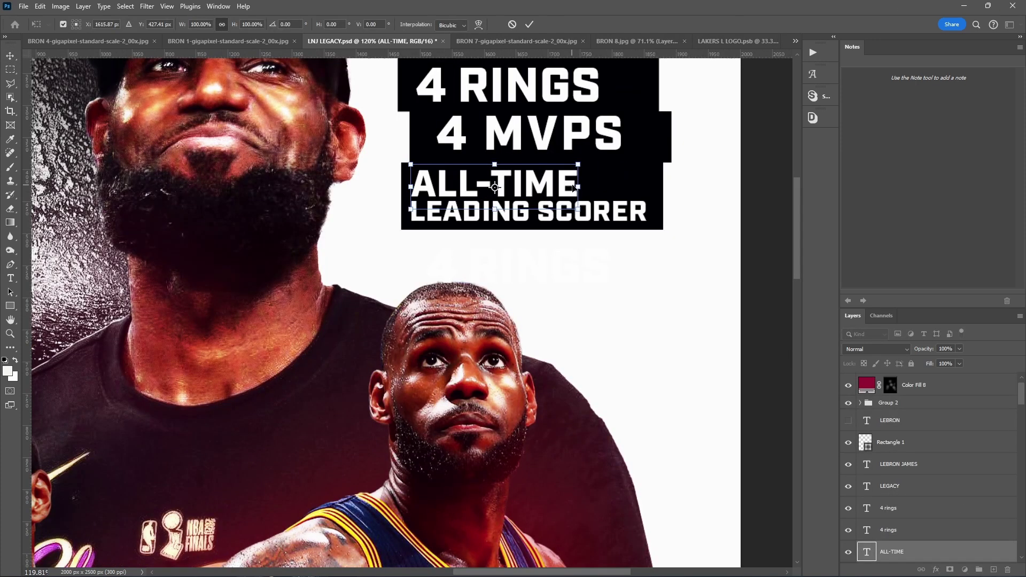
left_click_drag(574, 187, 608, 187)
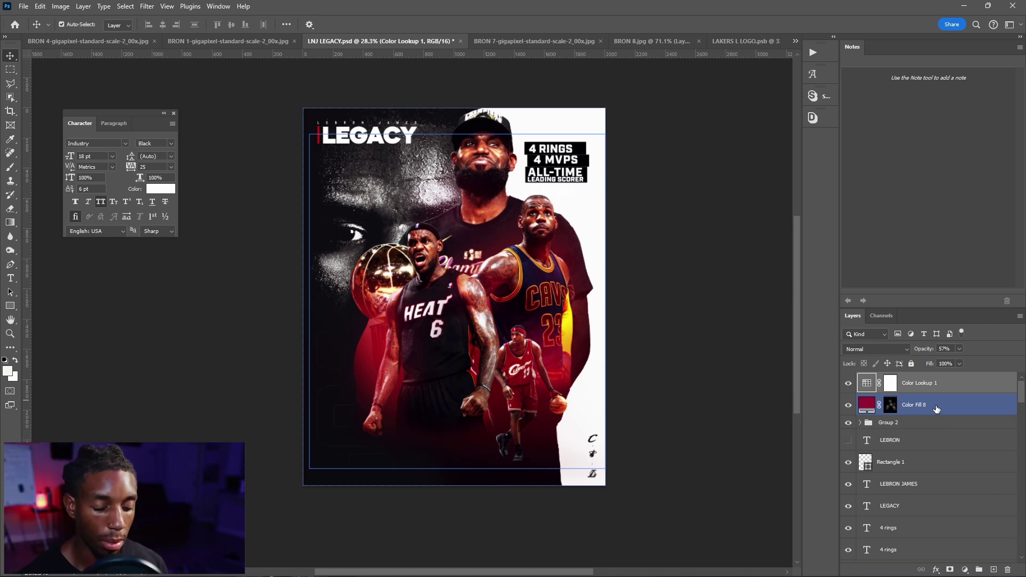
Stamp all visible layers into a new merged layer above Color Lookup 1 and toggle its visibility to compare.
left_click(936, 409, "ctrl")
left_click(937, 409, "ctrl")
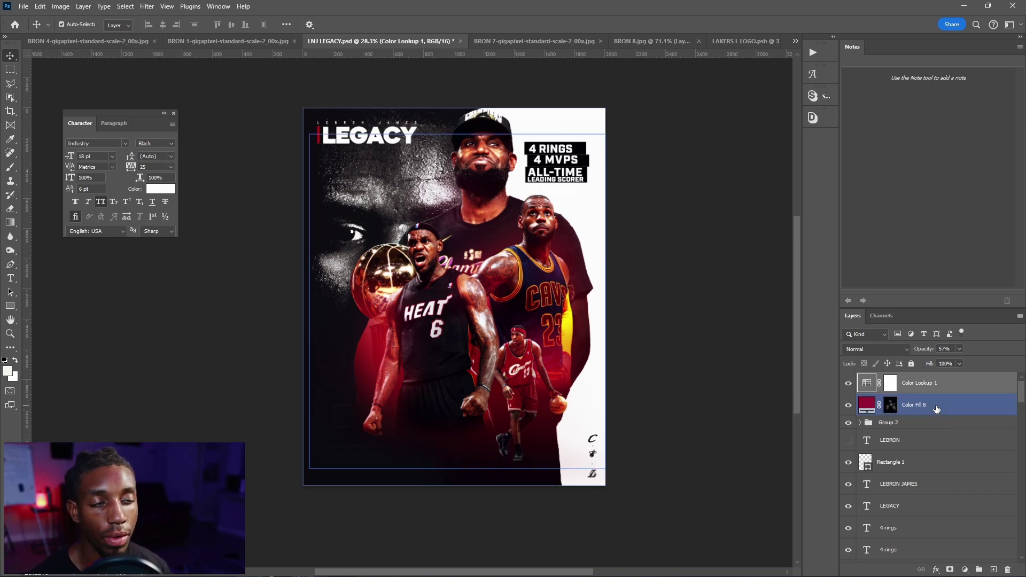
left_click(936, 408, "ctrl")
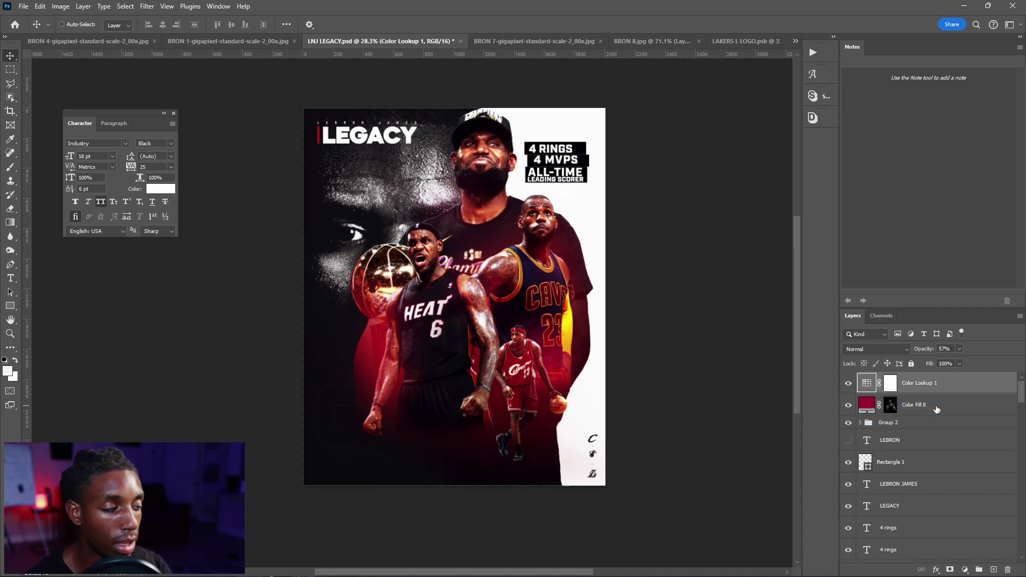
key("ctrl+shift+alt+e")
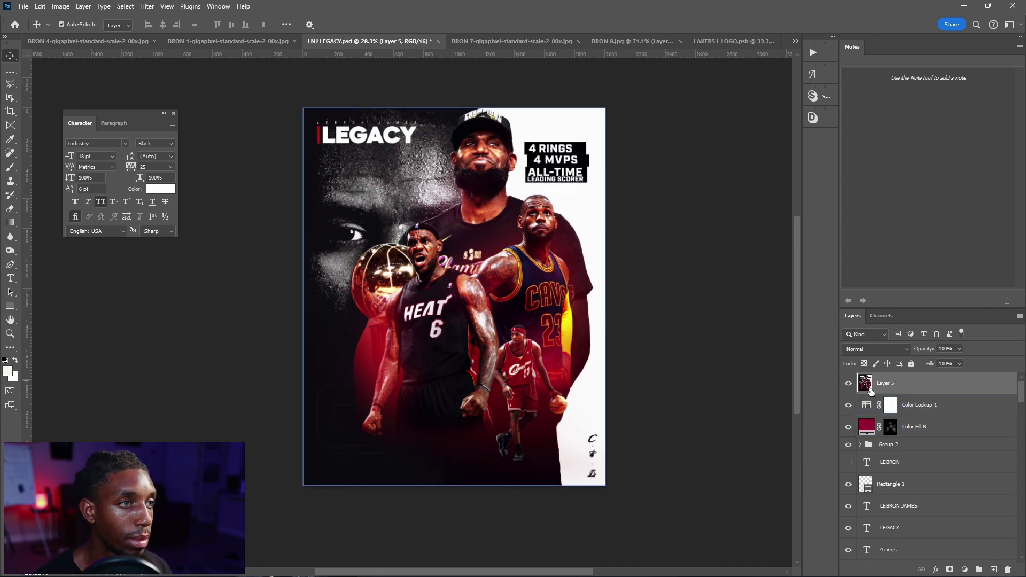
left_click(848, 391)
left_click(847, 391)
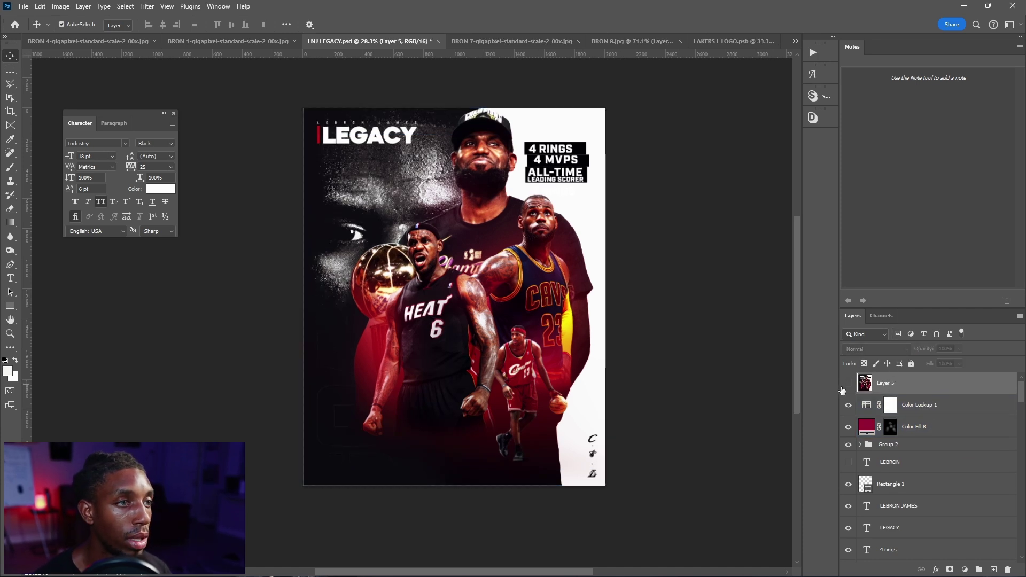
left_click(848, 384)
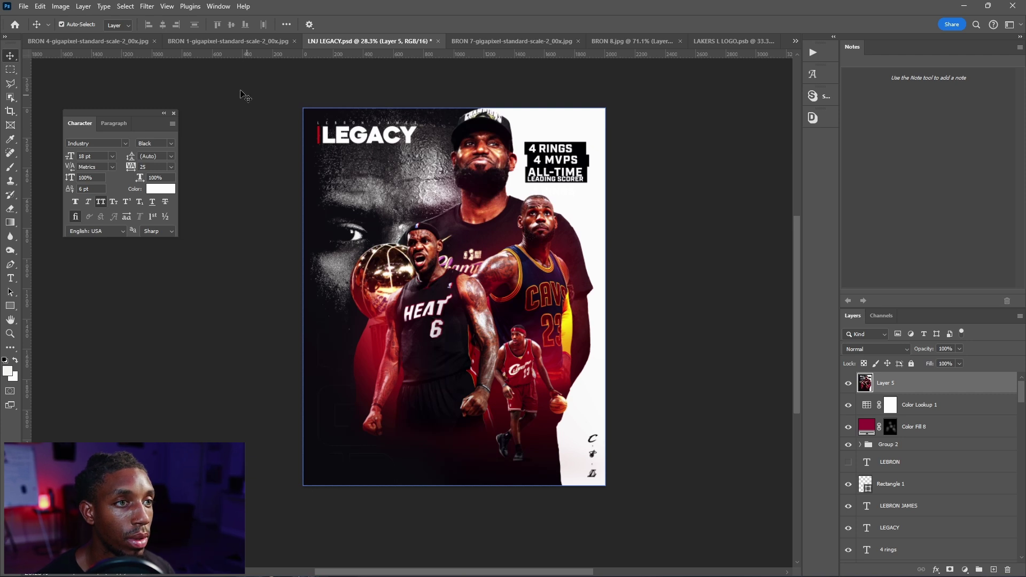
Convert Layer 5 to a smart object and open it in the Camera Raw Filter.
right_click(915, 377)
left_click(920, 301)
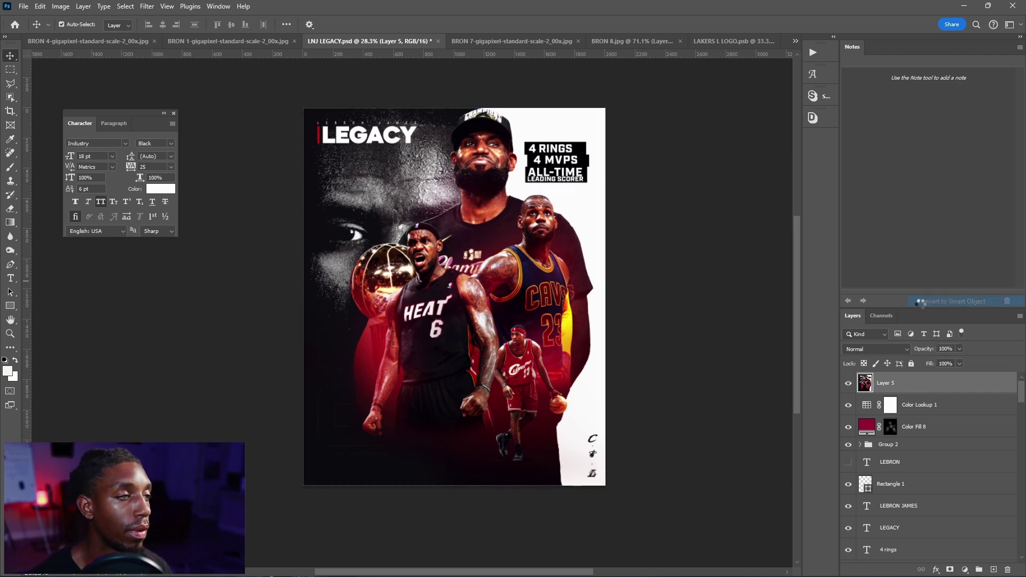
left_click(147, 6)
left_click(186, 88)
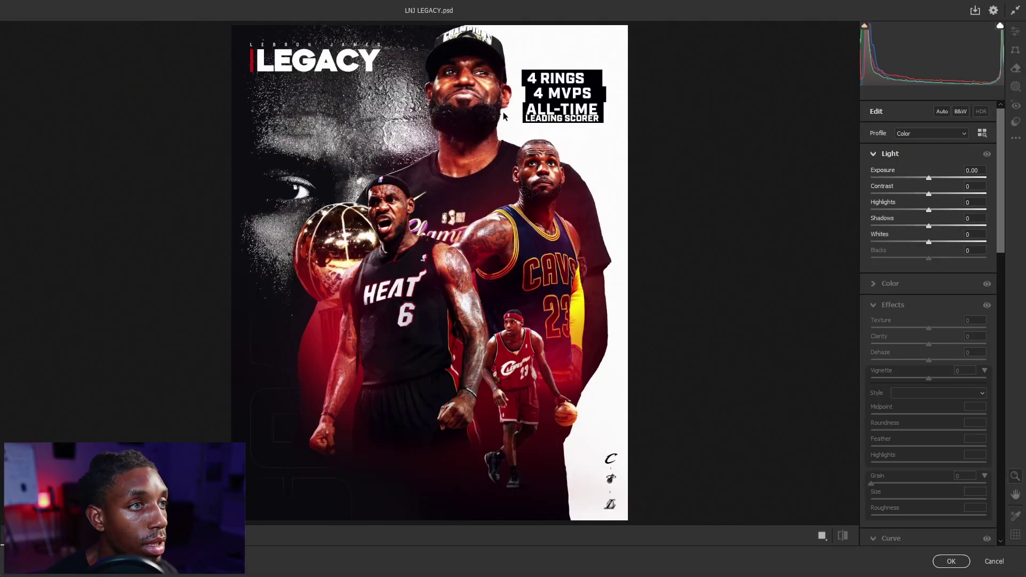
Browse the Camera Raw presets, including Style: Cinematic, and apply the Artistic 05 profile with an amount of 23.
left_click(481, 102)
left_click(550, 109)
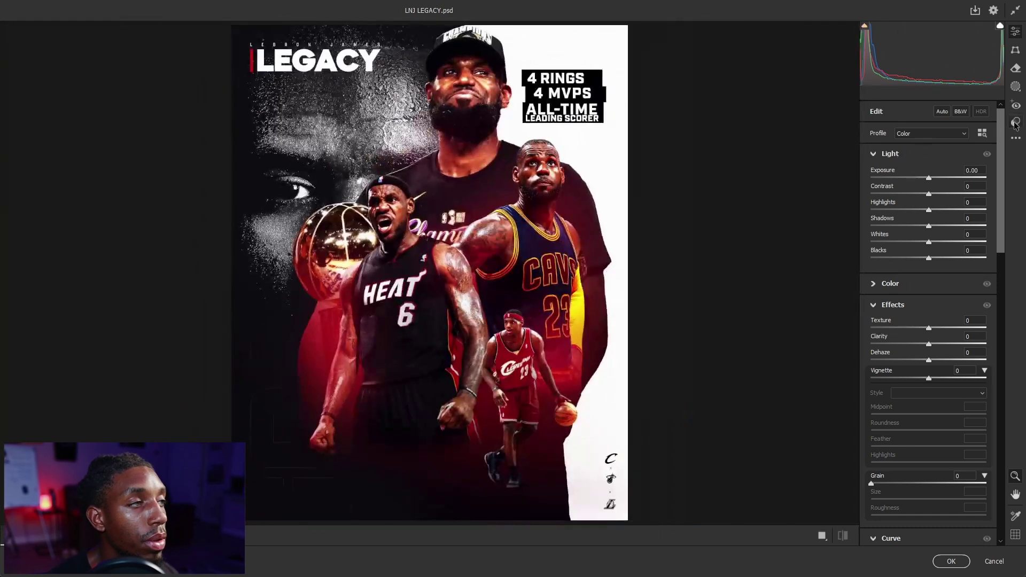
left_click(1015, 123)
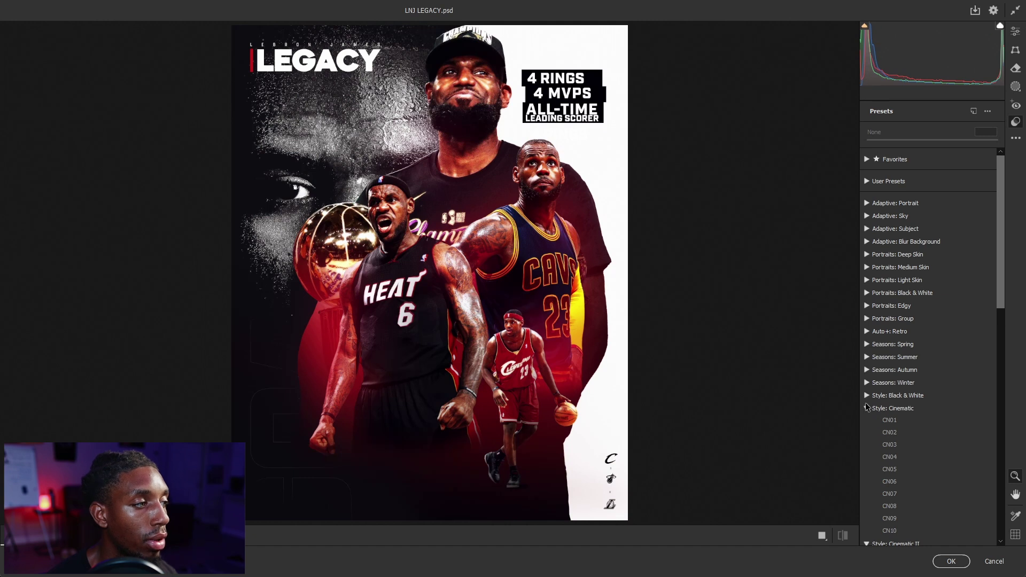
left_click(867, 408)
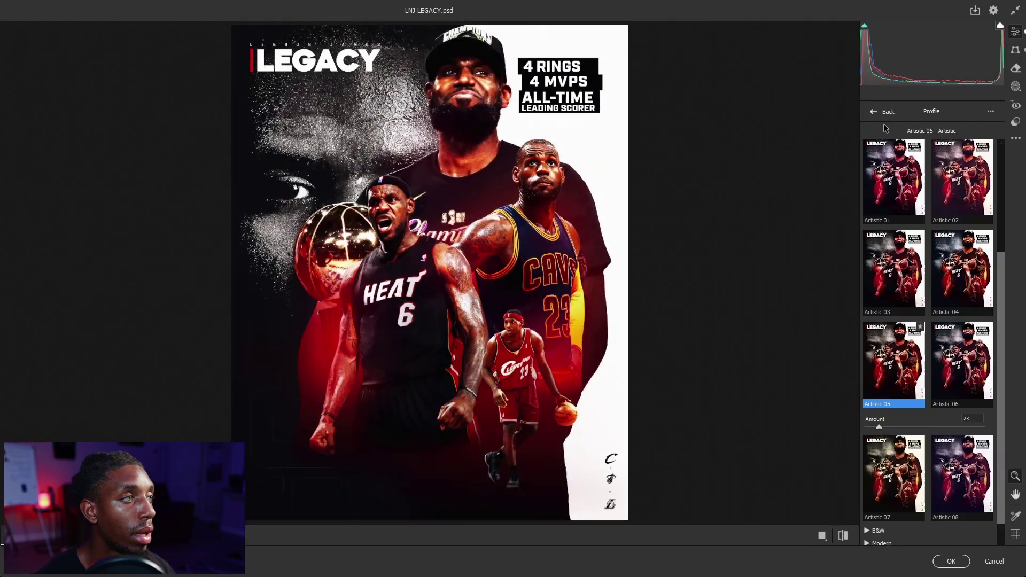
left_click(877, 111)
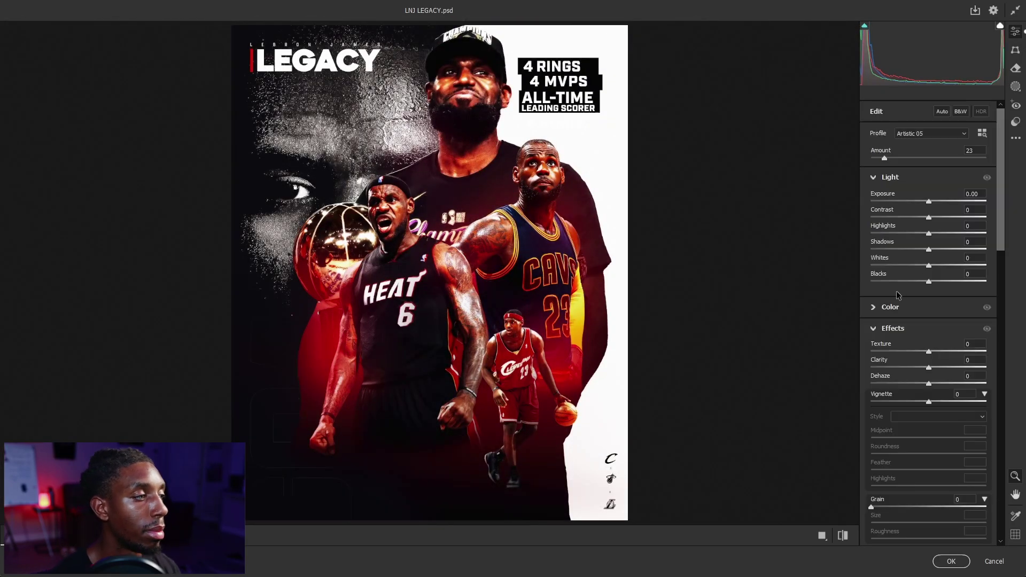
Set Color Mixer saturation to oranges -43, yellows -12, greens -35 and blues -12, and apply the filter to Layer 5.
scroll(897, 293, "down", 5)
scroll(898, 293, "up", 4)
left_click(879, 313)
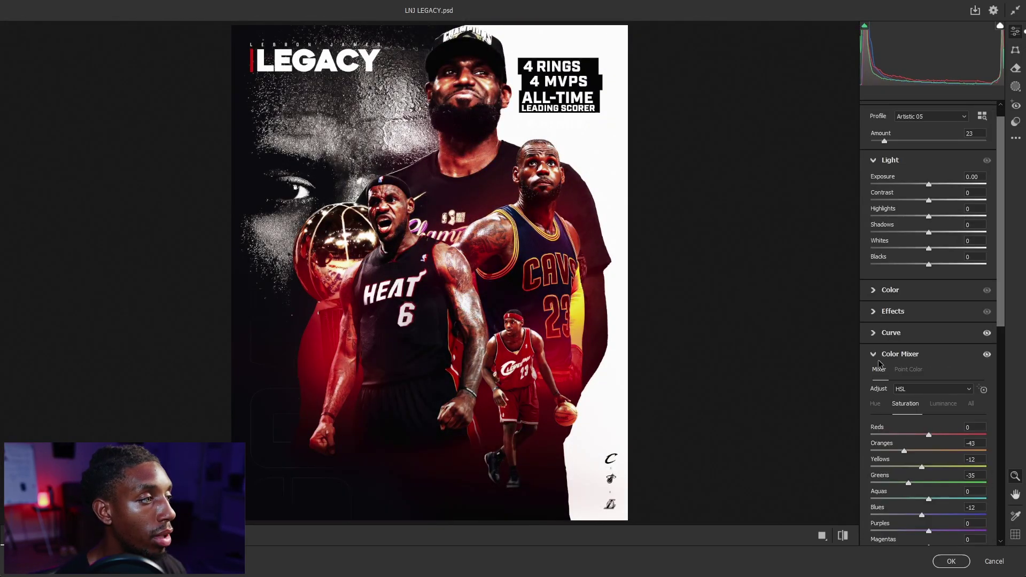
left_click(874, 314)
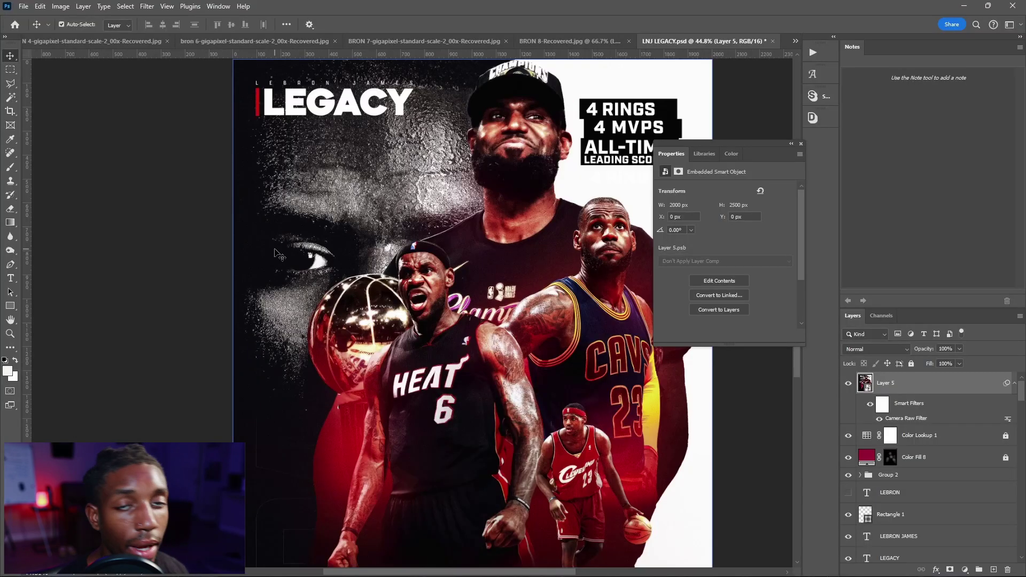
scroll(335, 204, "down", 3)
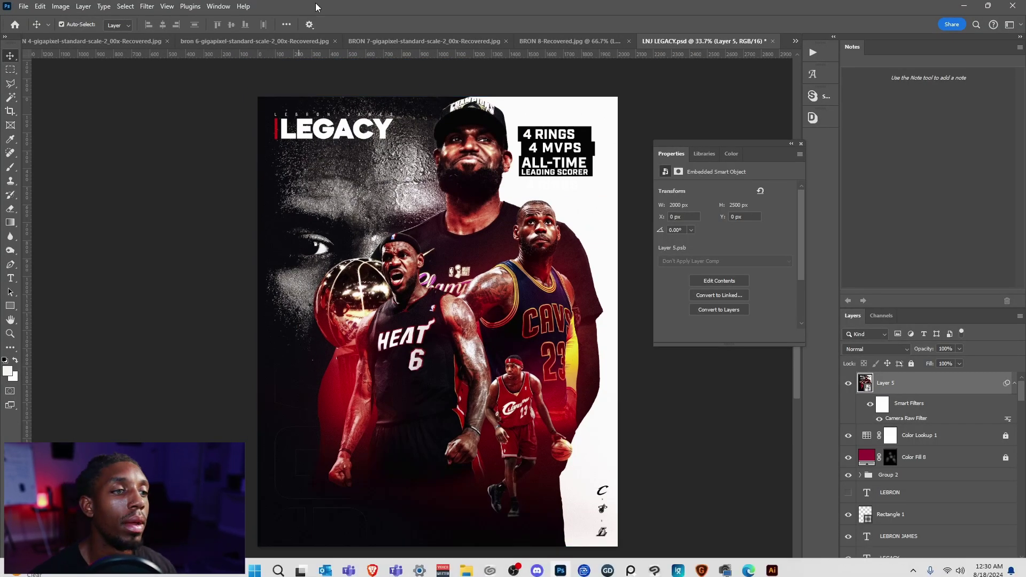